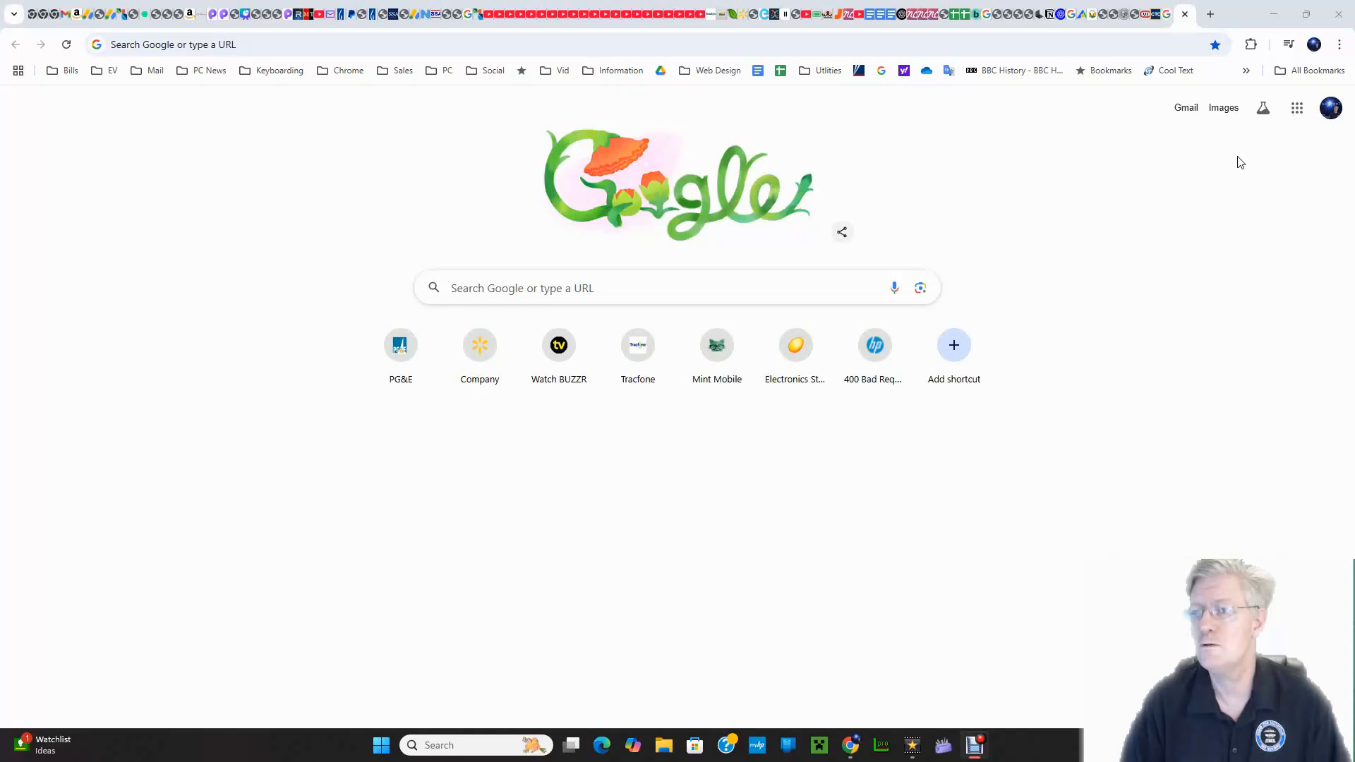
# - Open Google Docs from the Google start page and create a blank document
pyautogui.click(1298, 115)
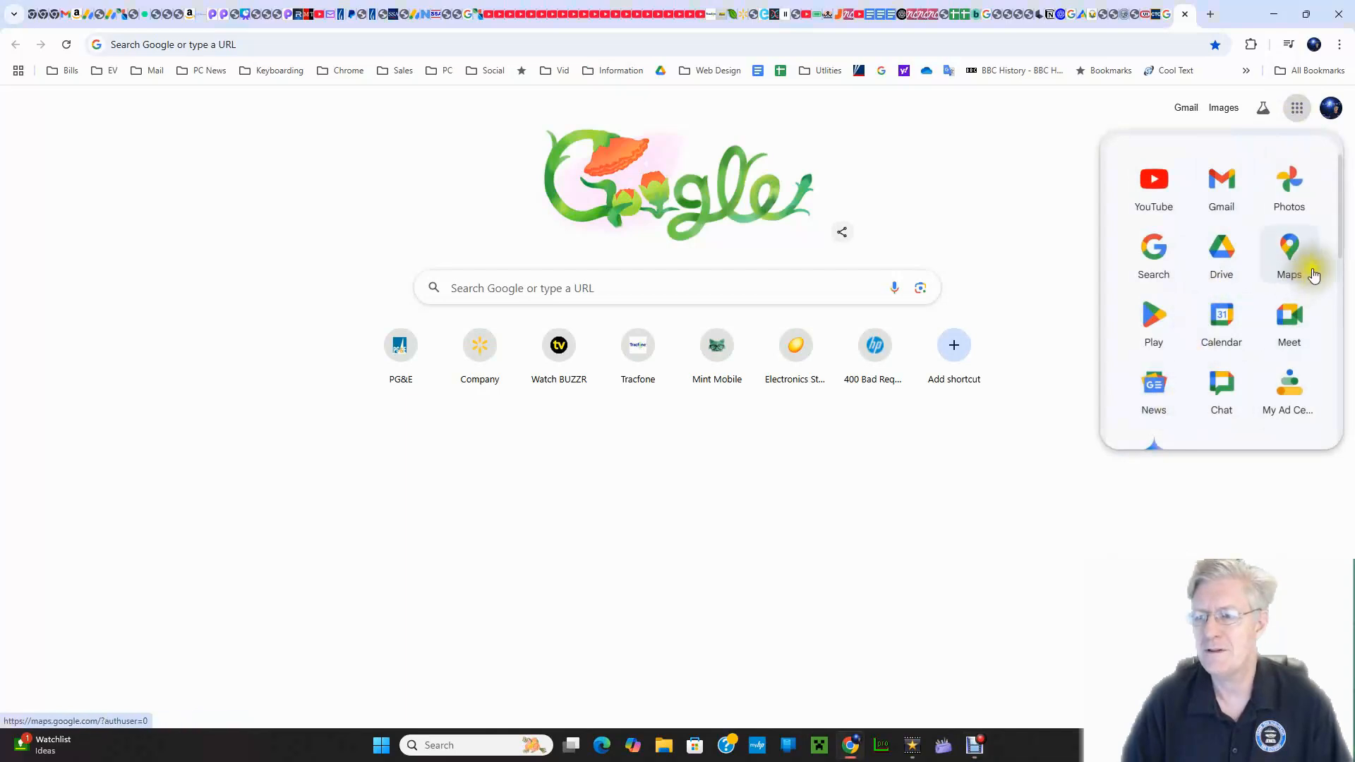
pyautogui.moveTo(1336, 241); pyautogui.dragTo(1340, 294)
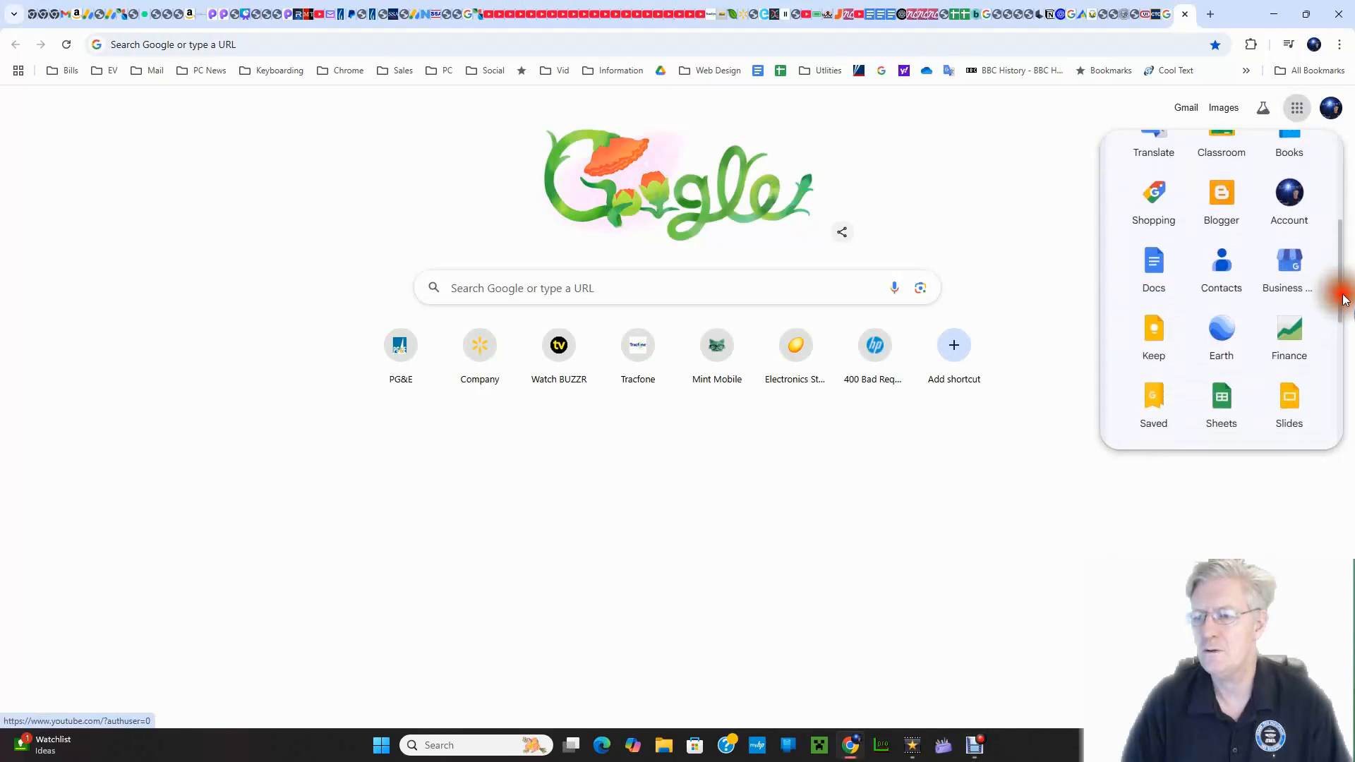
pyautogui.click(1164, 274)
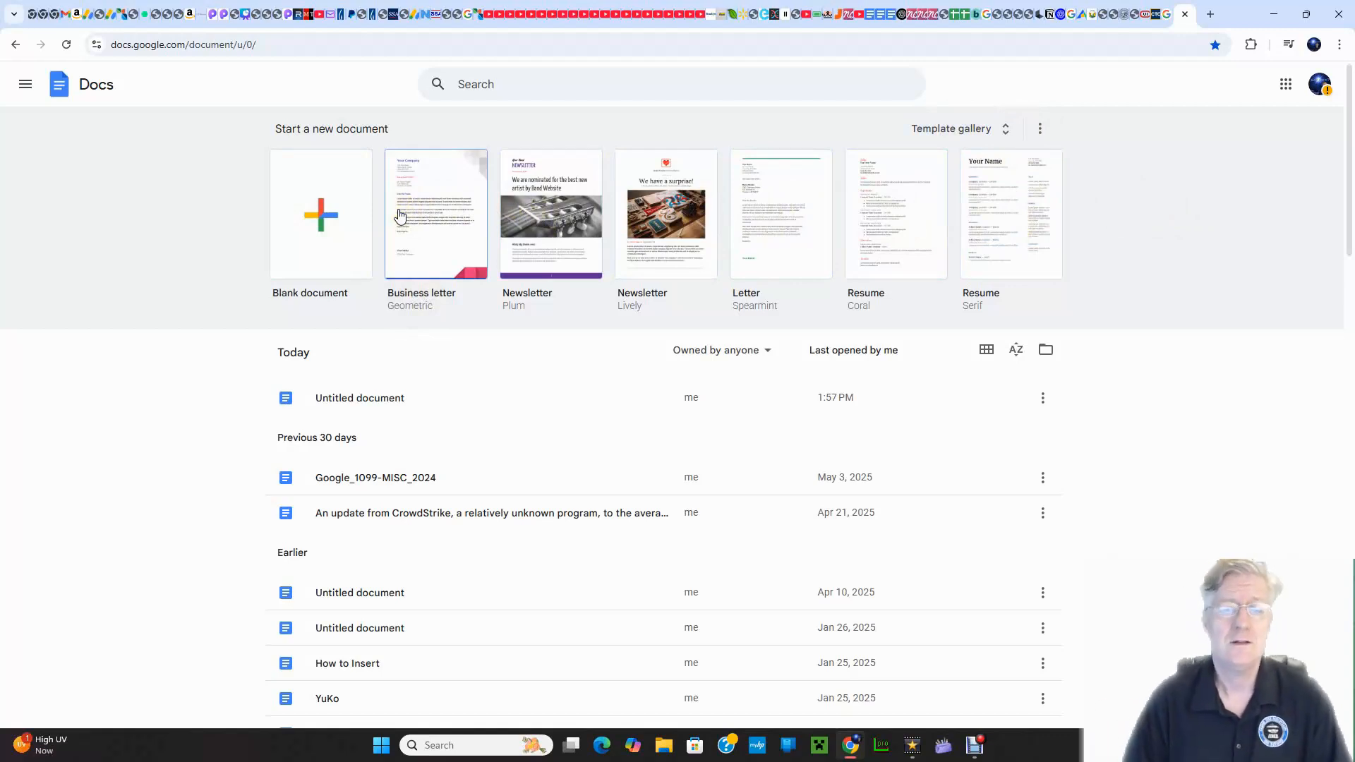
pyautogui.click(338, 239)
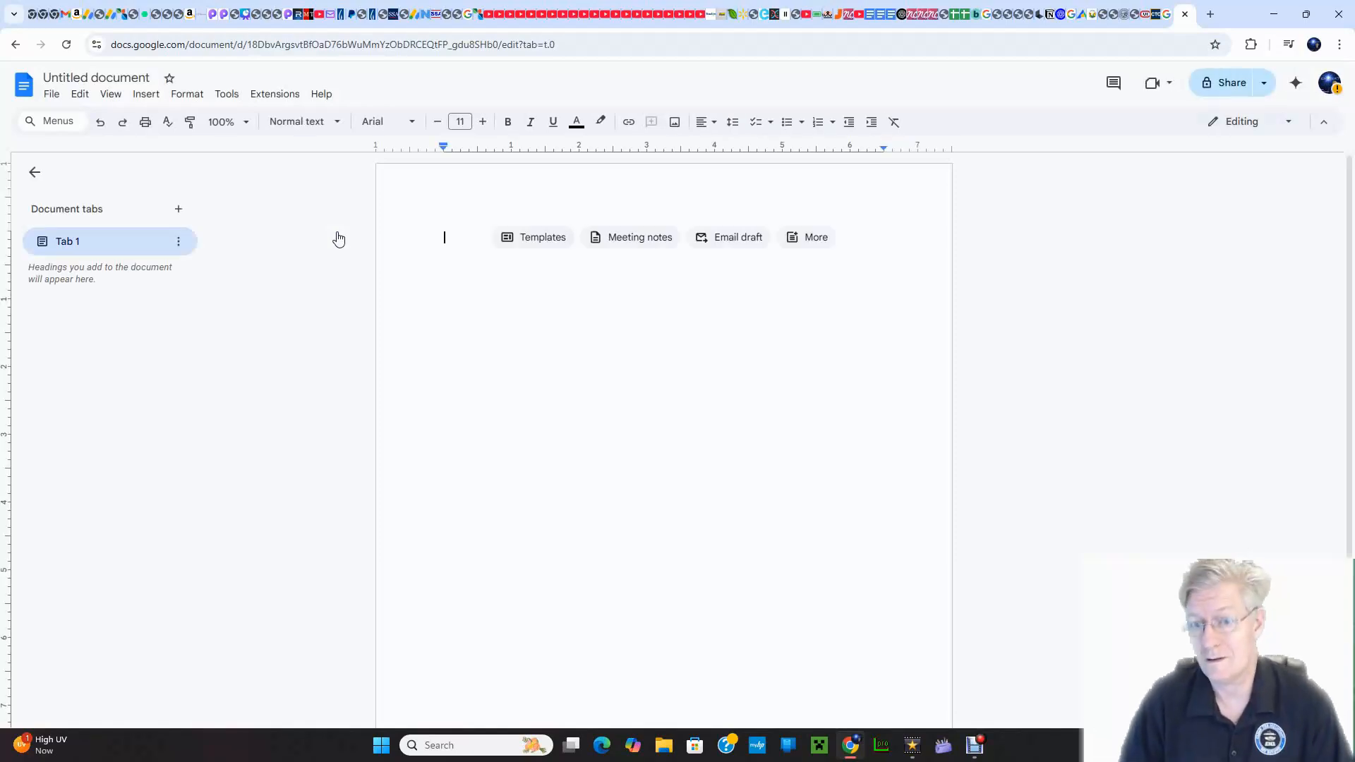
# - Switch the browser to full screen and rename the untitled document as First
pyautogui.press('F11')
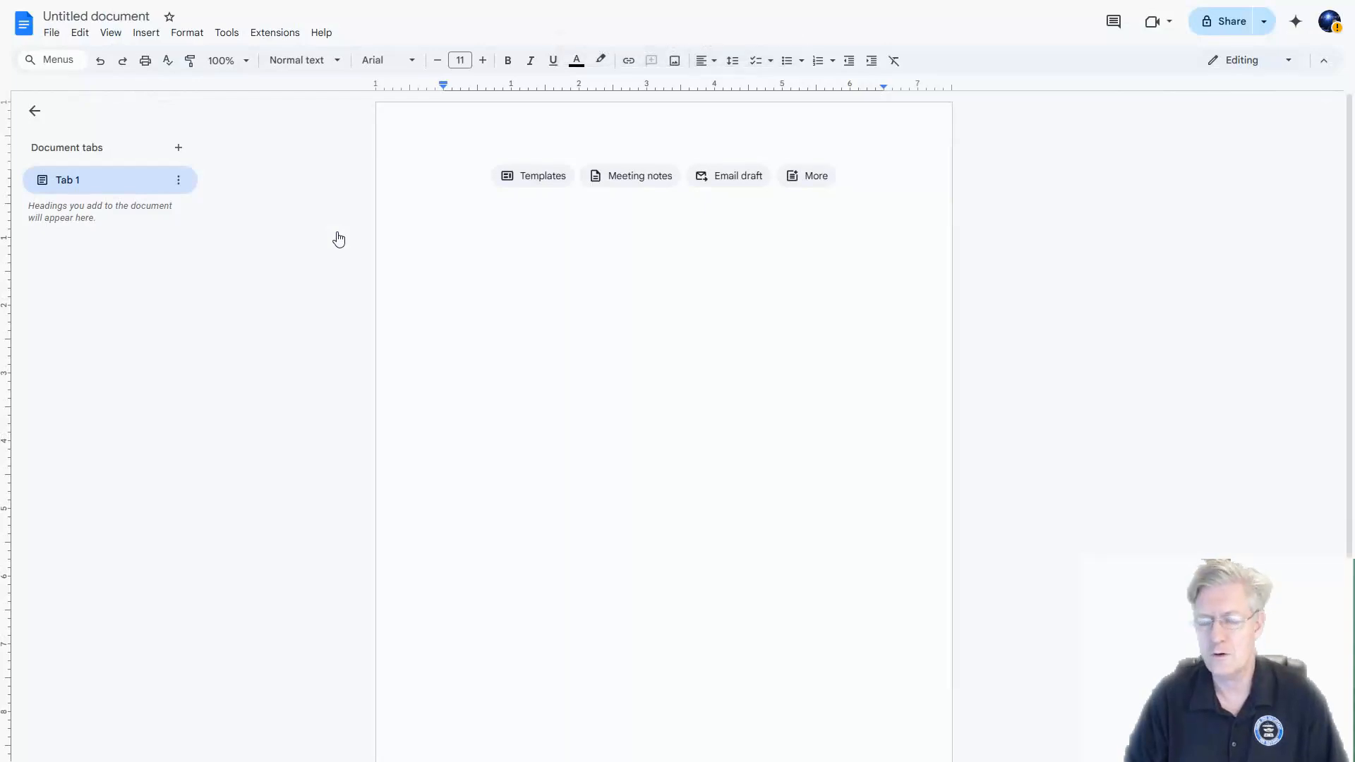
pyautogui.click(620, 266)
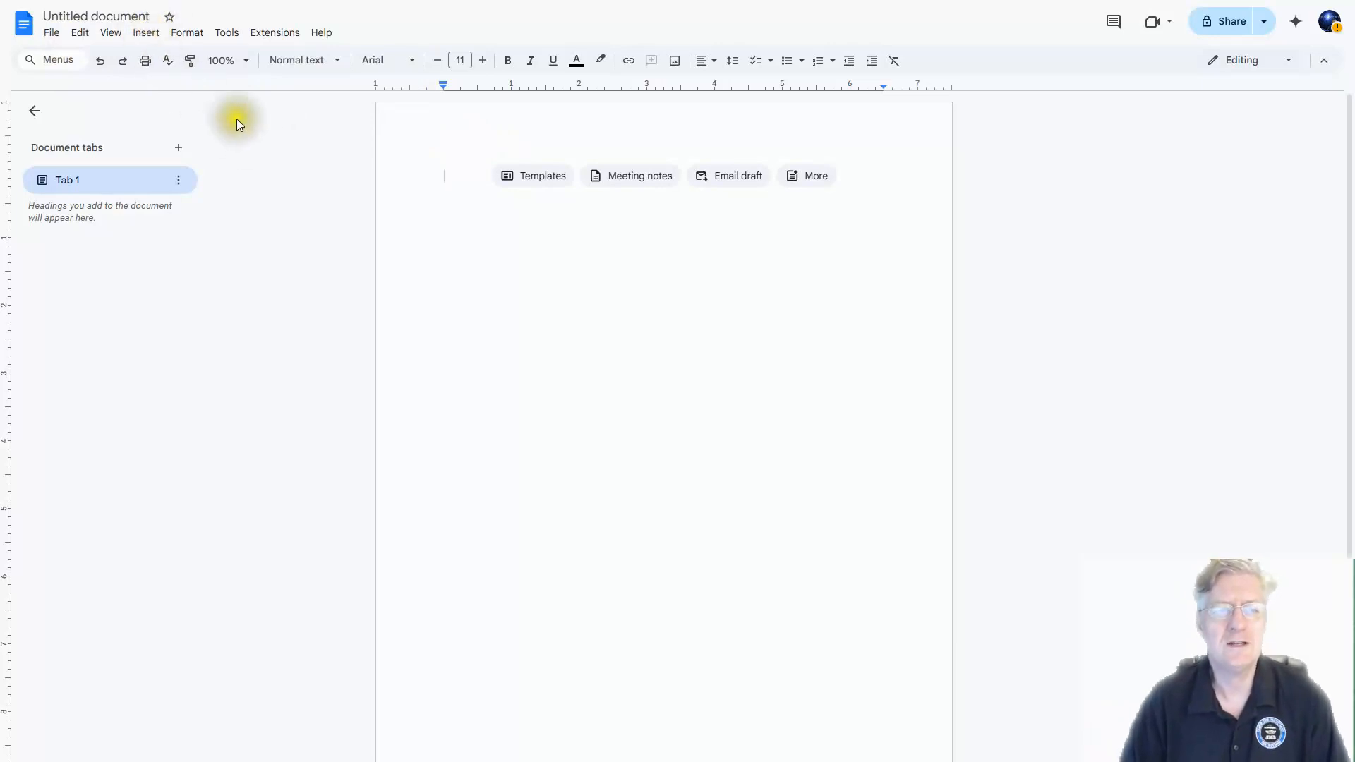
pyautogui.click(79, 16)
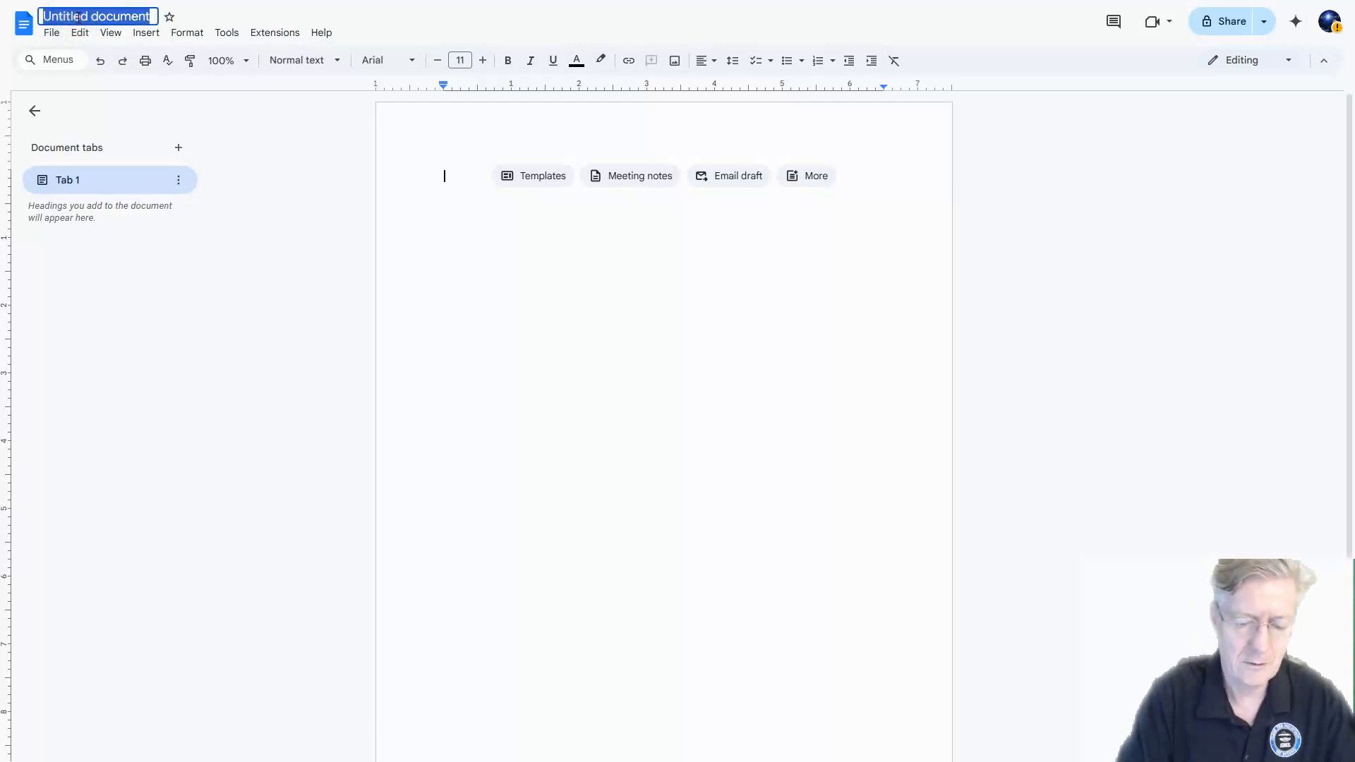
pyautogui.write('Fi')
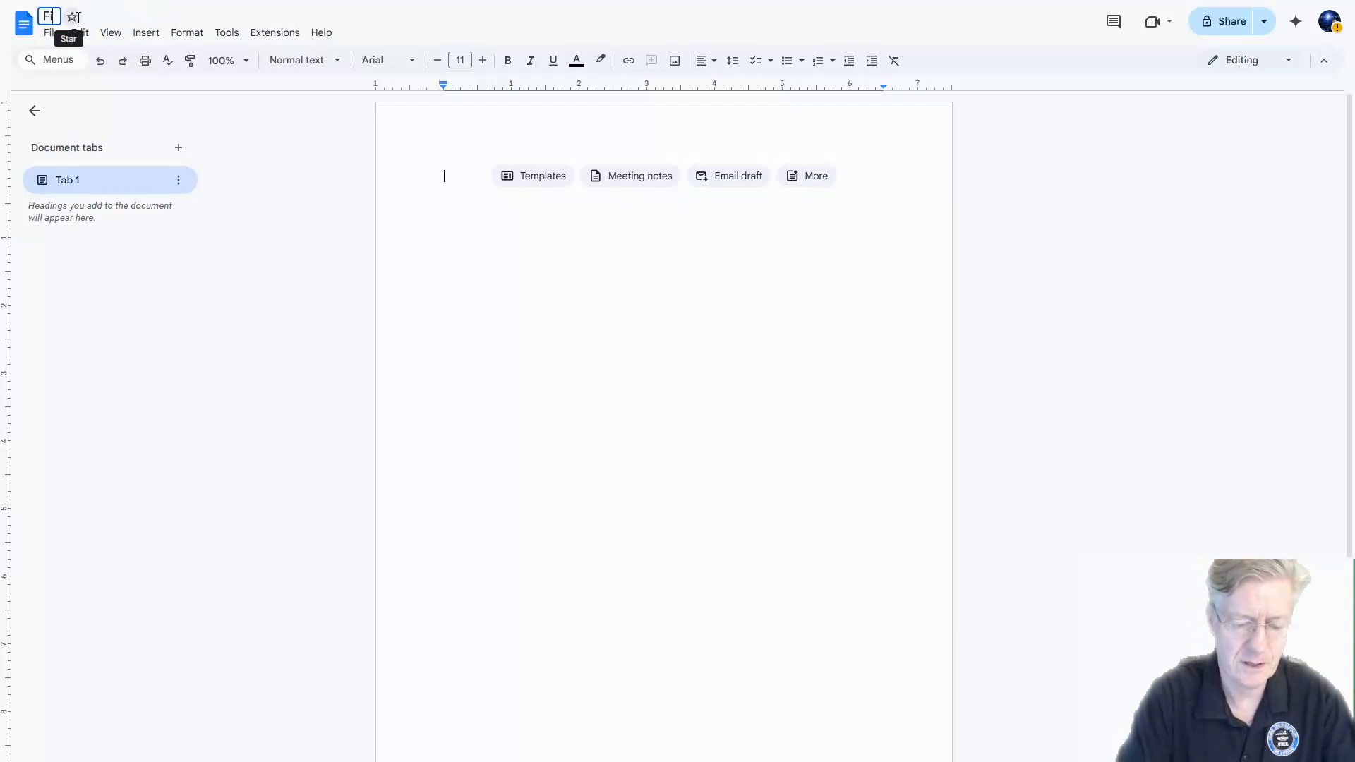
pyautogui.write('rst')
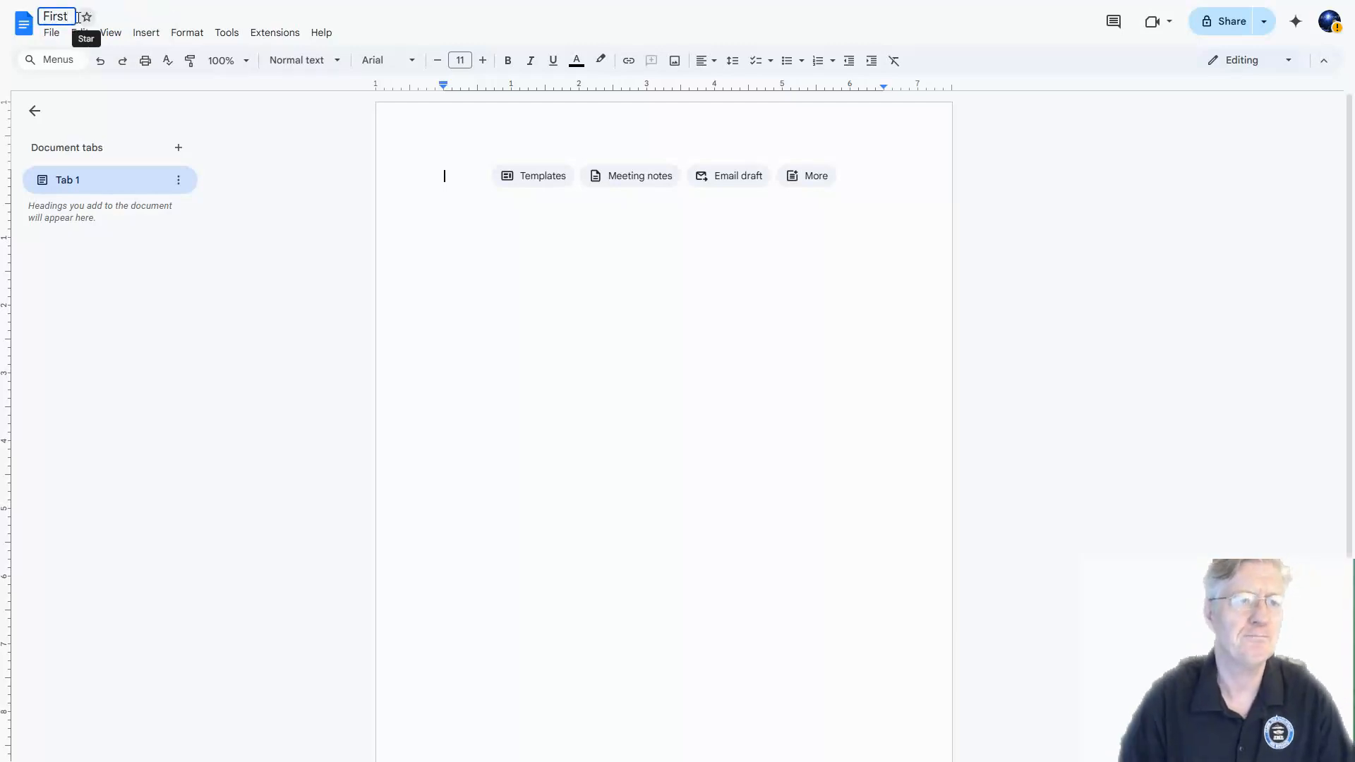
pyautogui.click(608, 286)
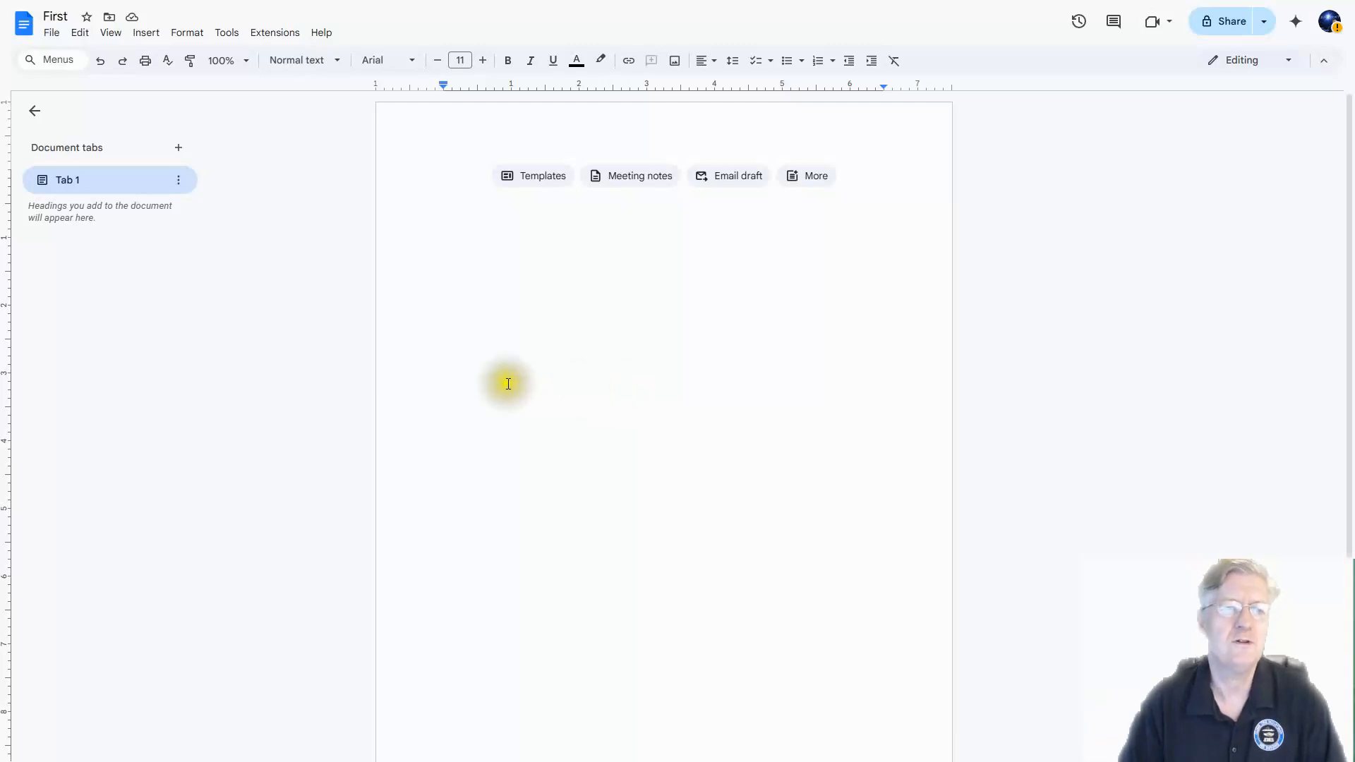
pyautogui.click(54, 33)
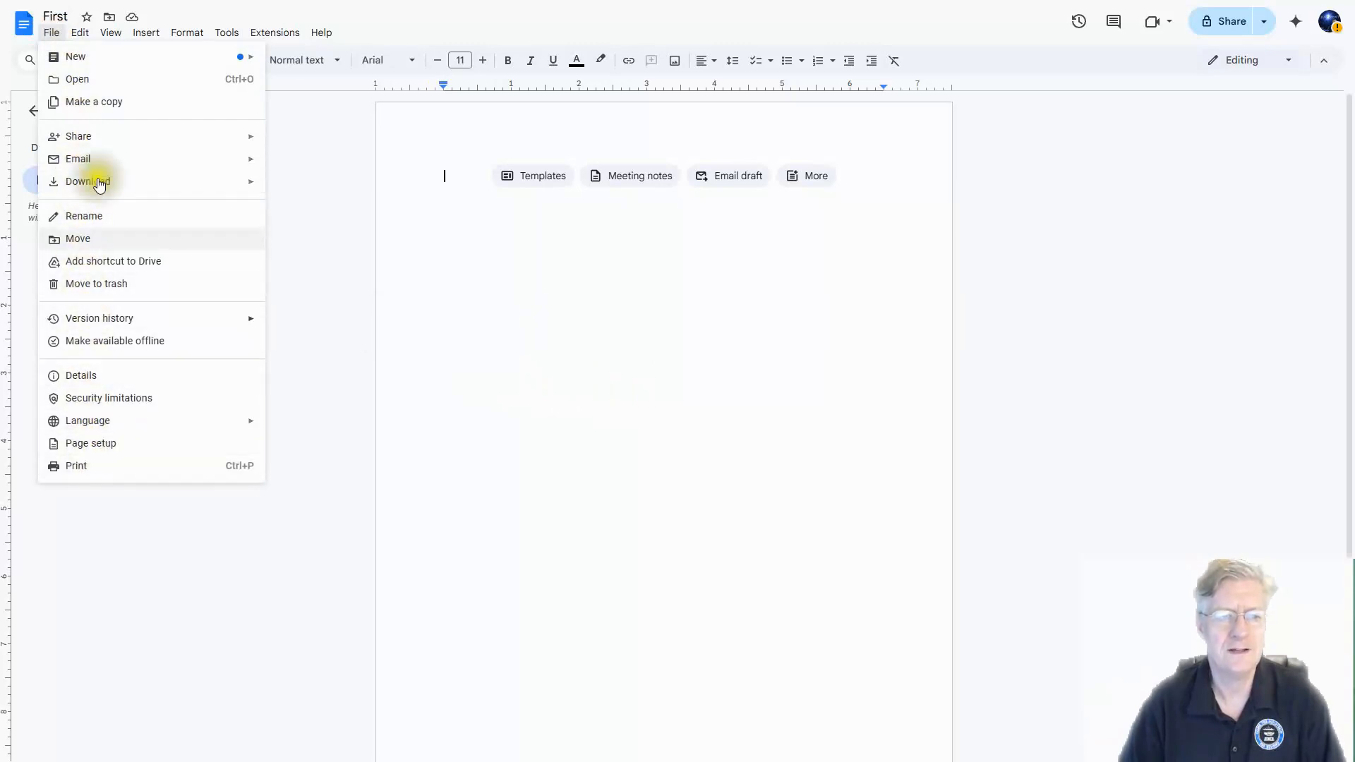
pyautogui.moveTo(82, 144)
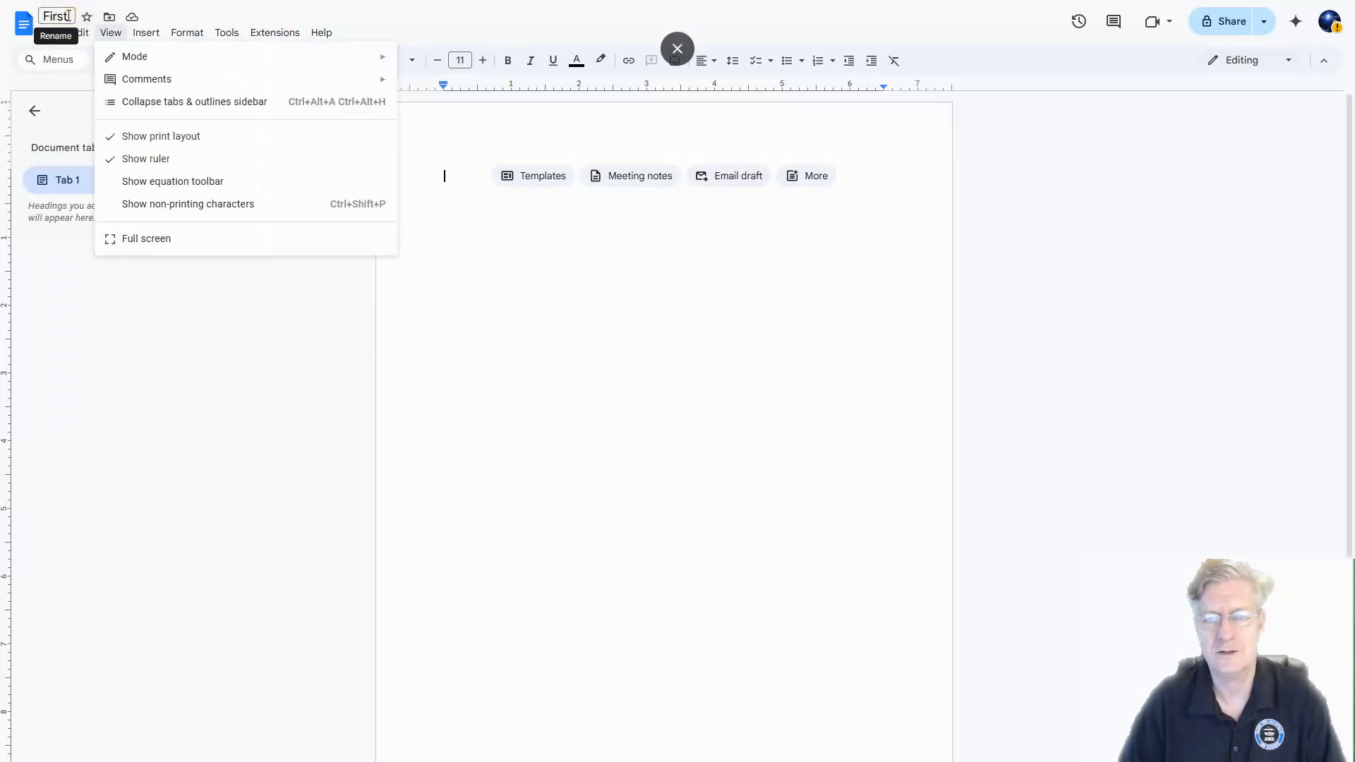
pyautogui.click(714, 351)
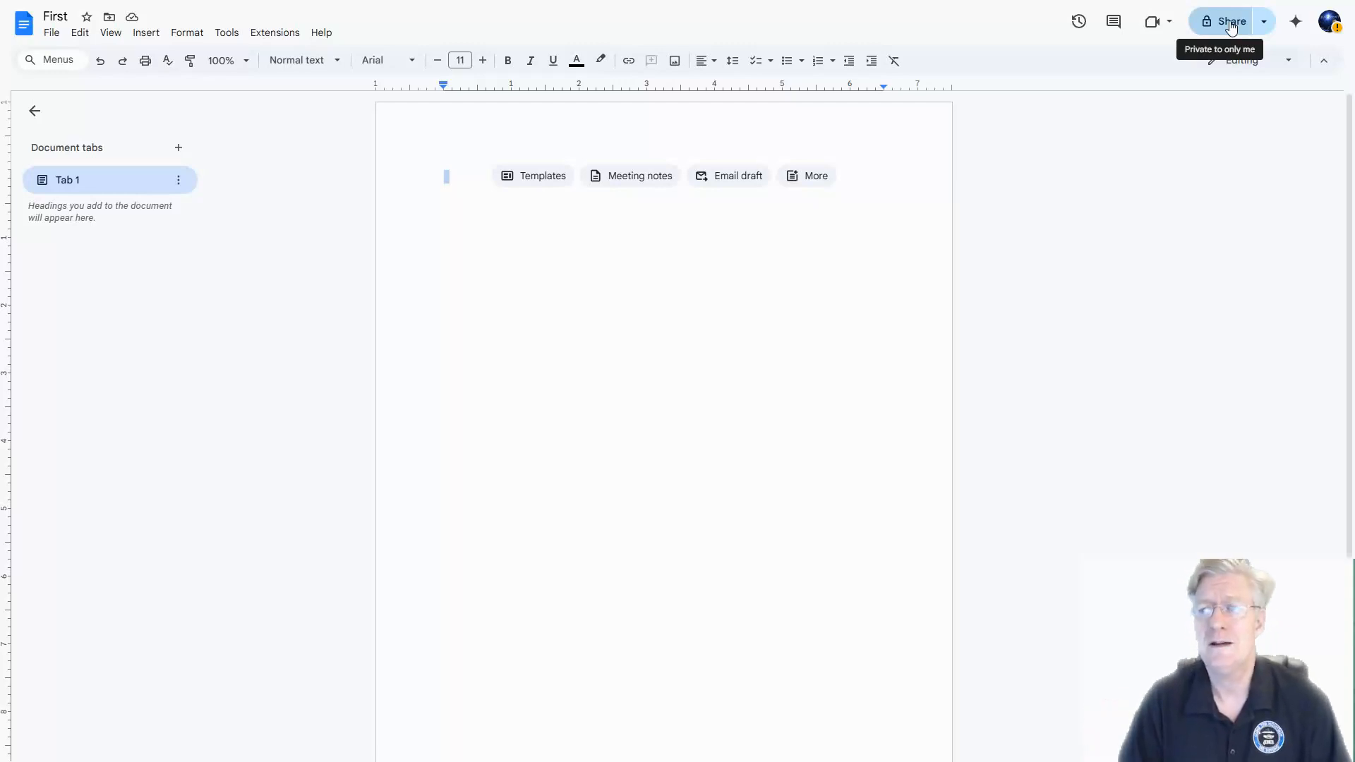
pyautogui.click(847, 294)
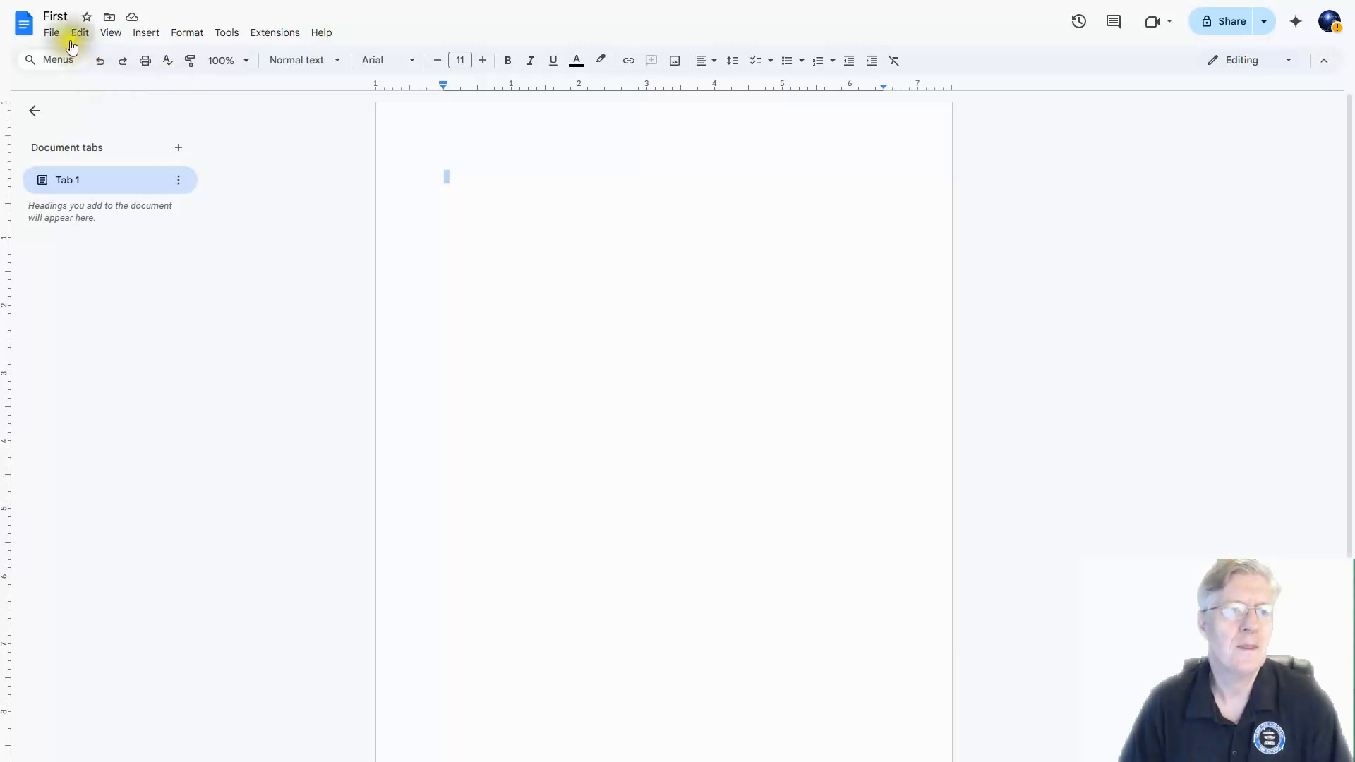
pyautogui.click(111, 33)
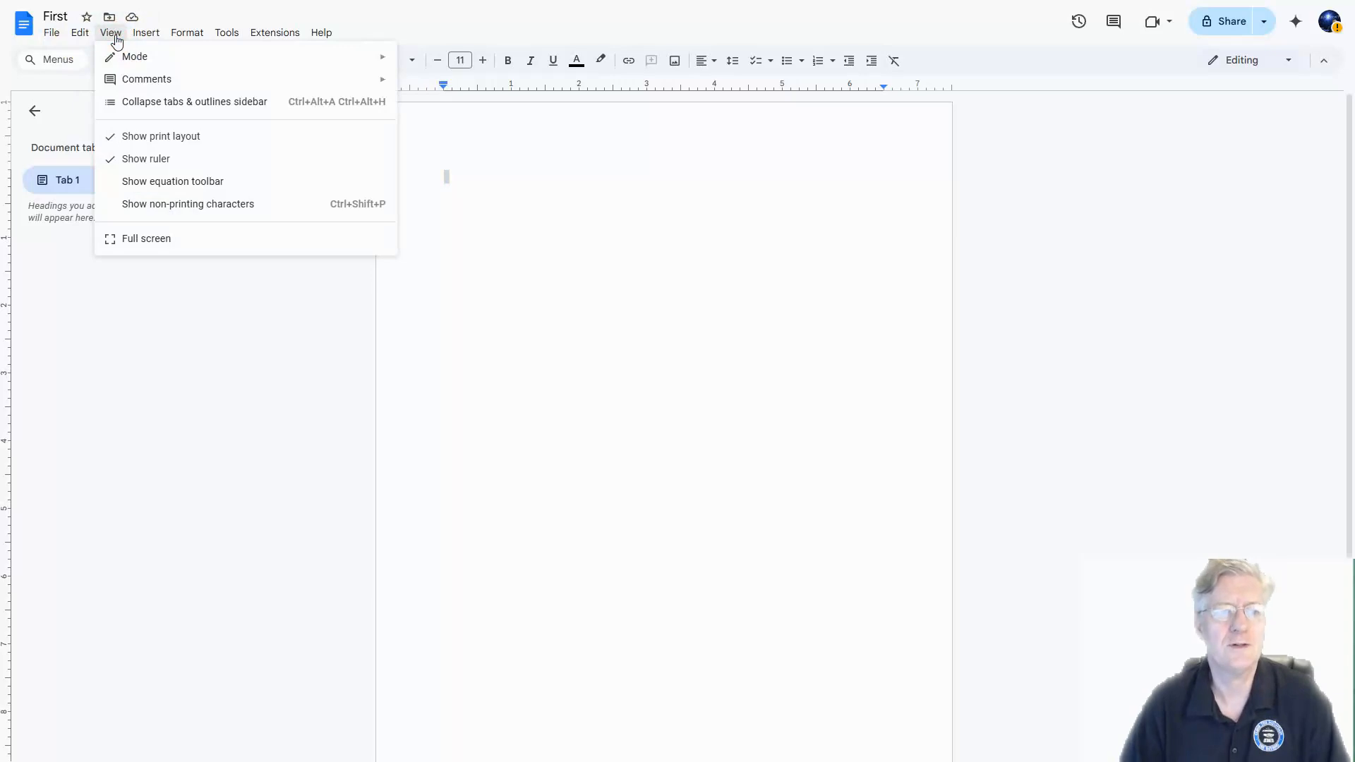
pyautogui.moveTo(123, 55)
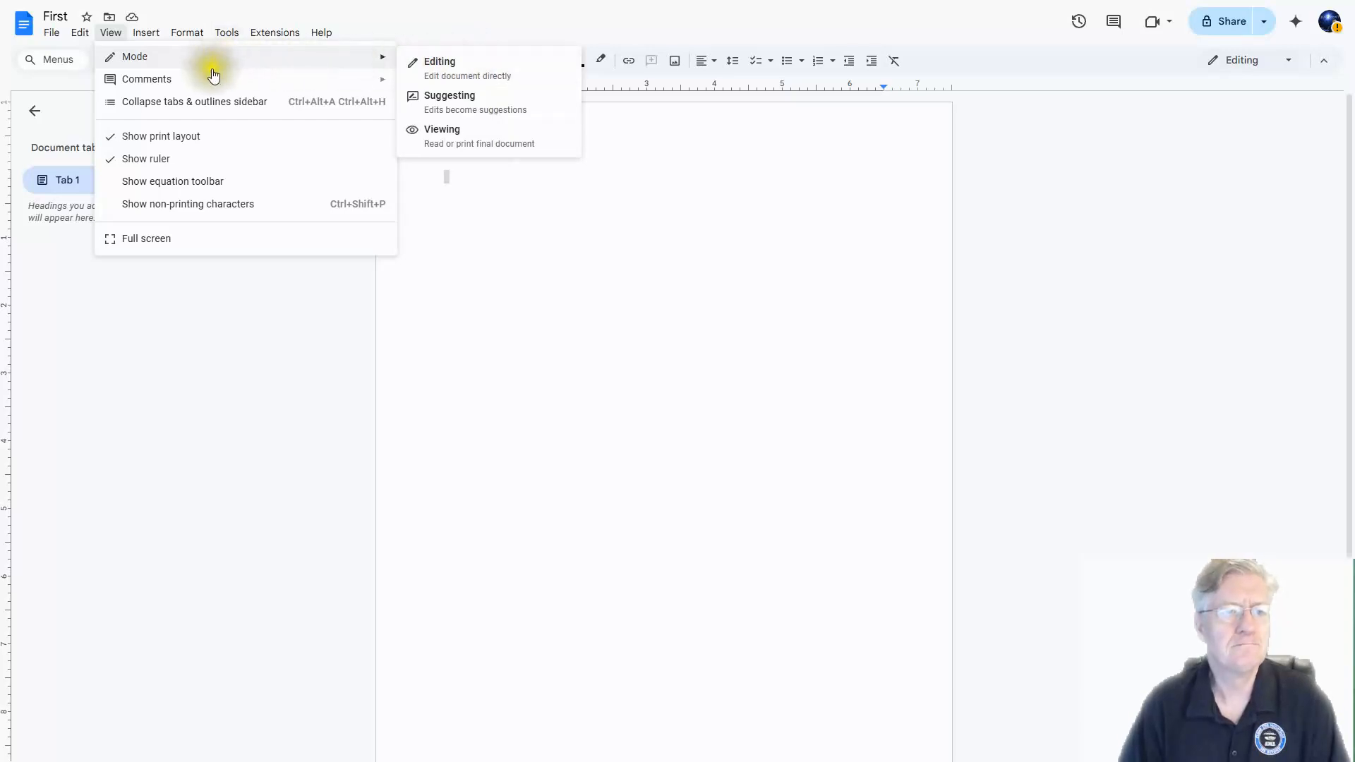
pyautogui.moveTo(210, 78)
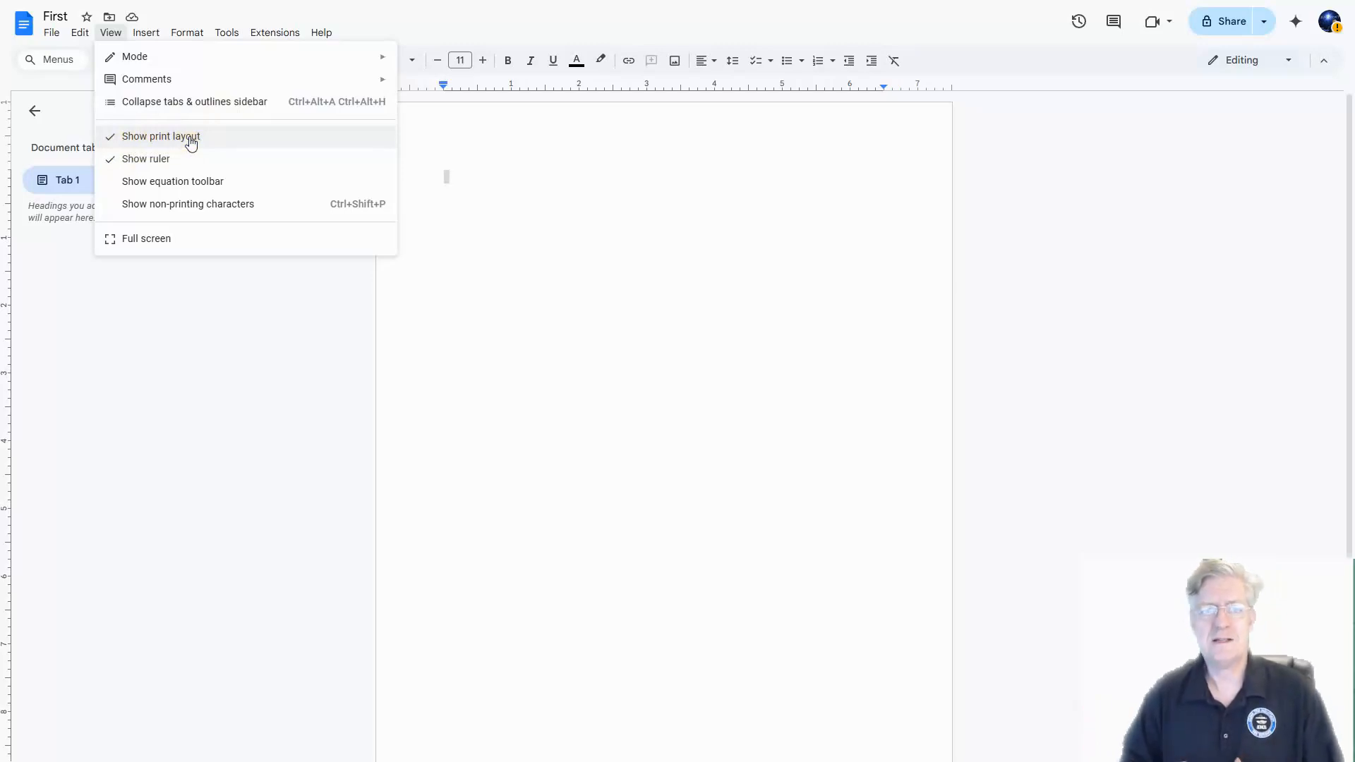
# - Write "Once upon a time...." as the first line of the blank page
pyautogui.click(469, 187)
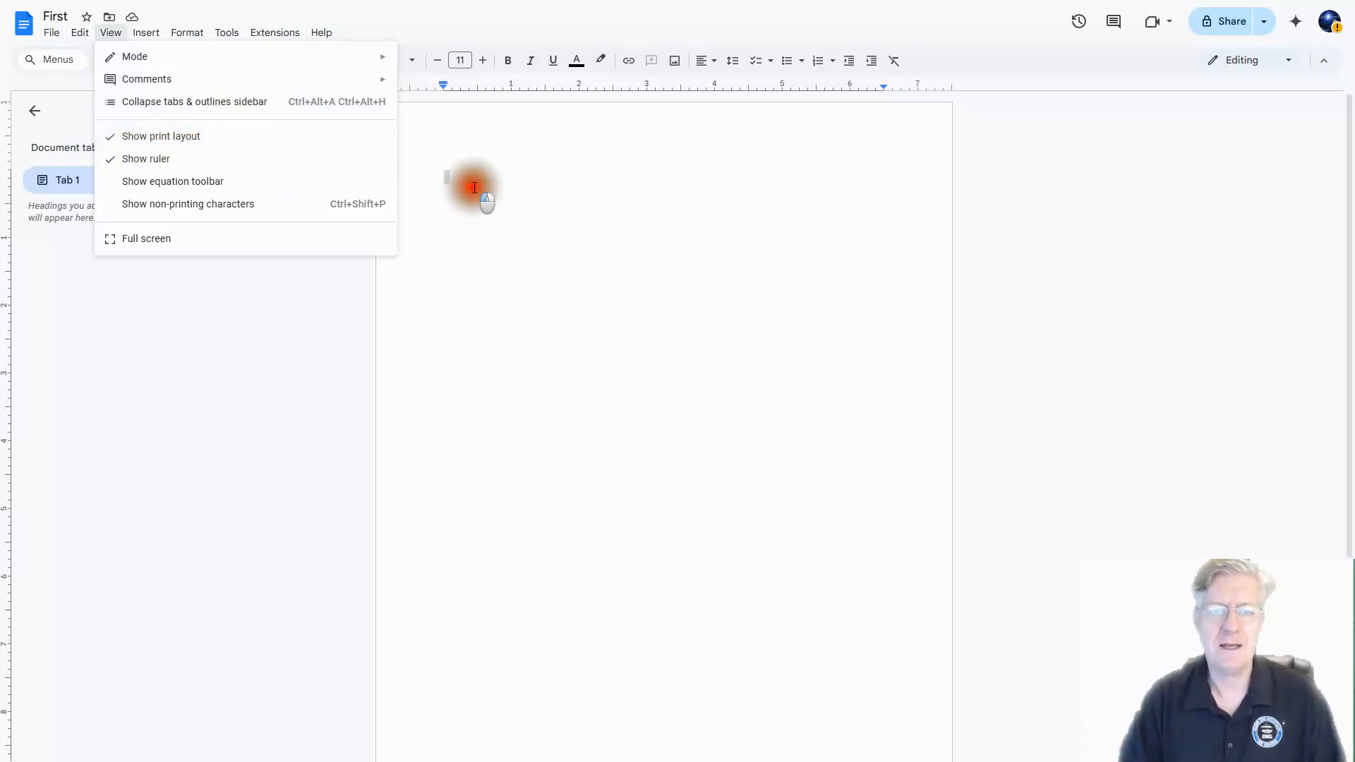
pyautogui.write('On')
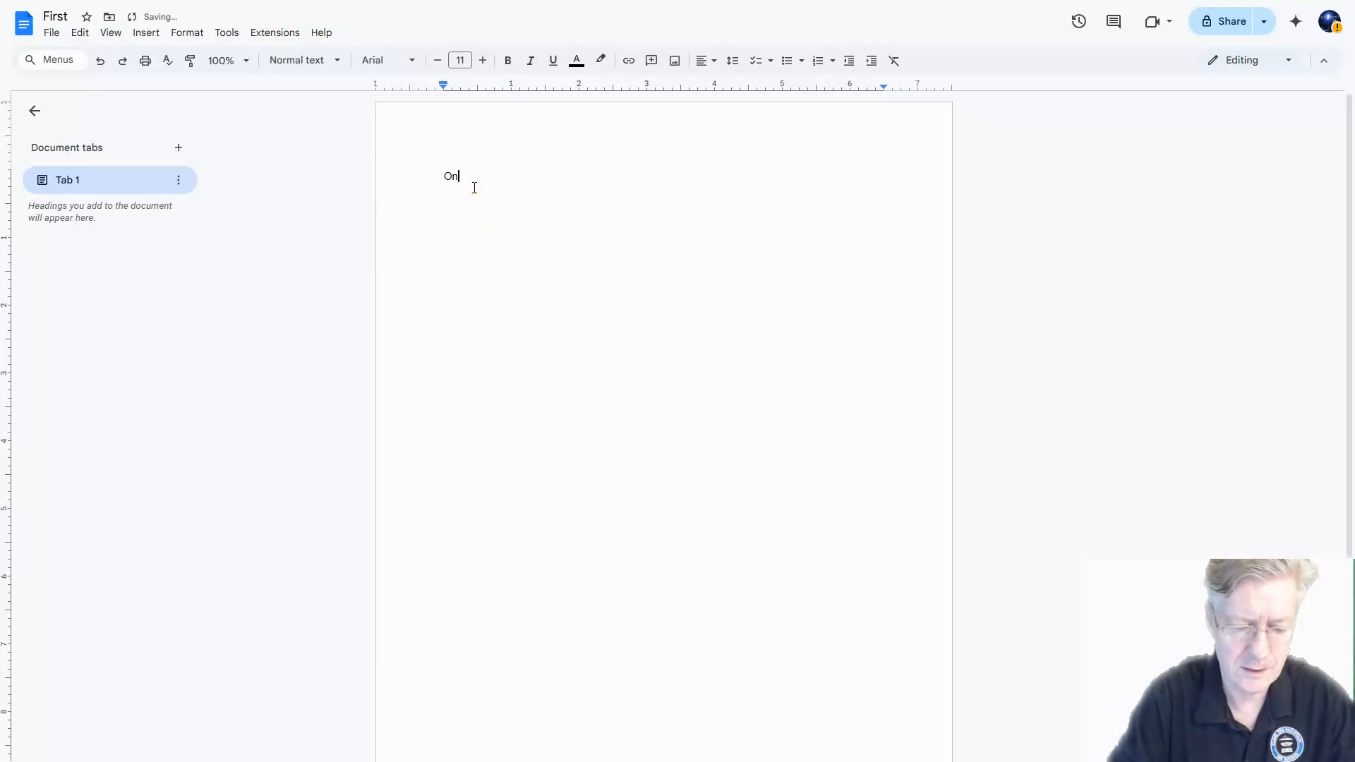
pyautogui.write('ce upa')
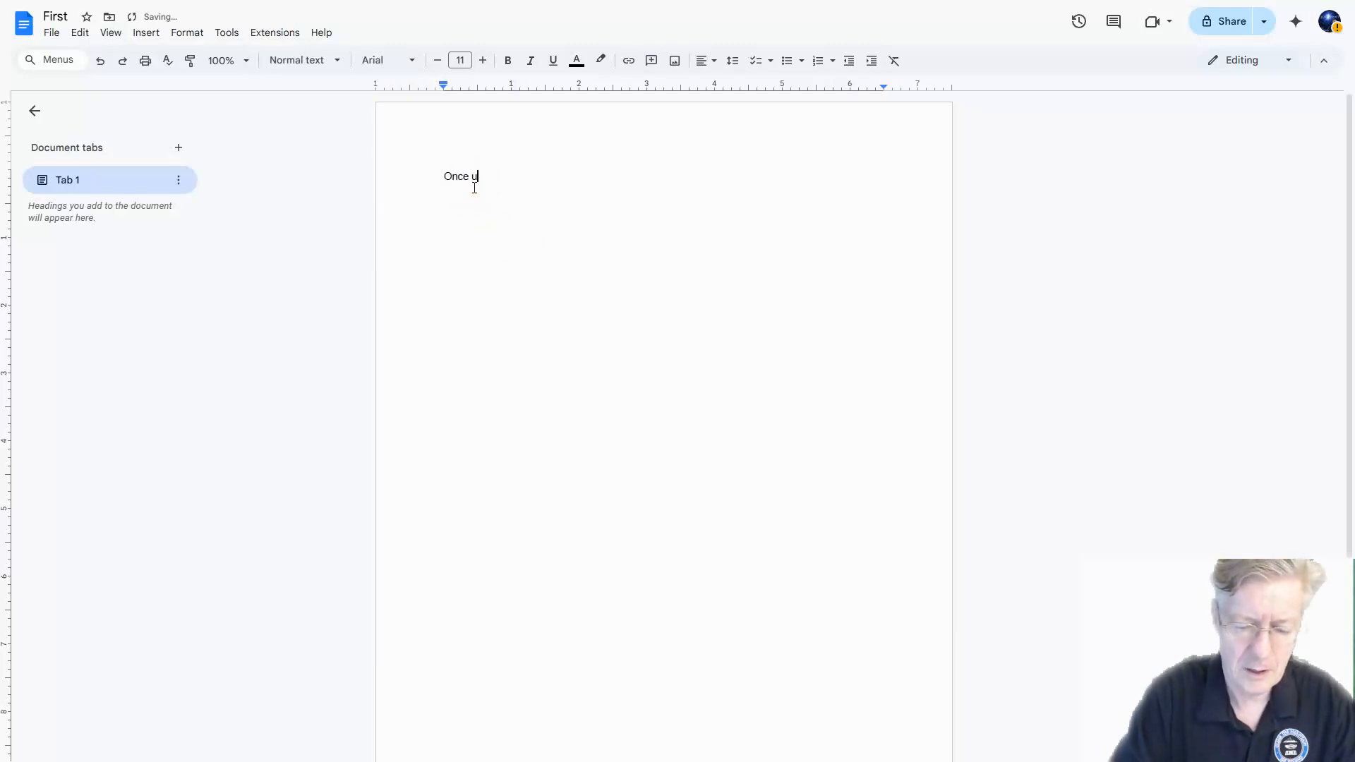
pyautogui.press('BackSpace')
pyautogui.write('ona')
pyautogui.press('BackSpace')
pyautogui.press('BackSpace')
pyautogui.write('a time....')
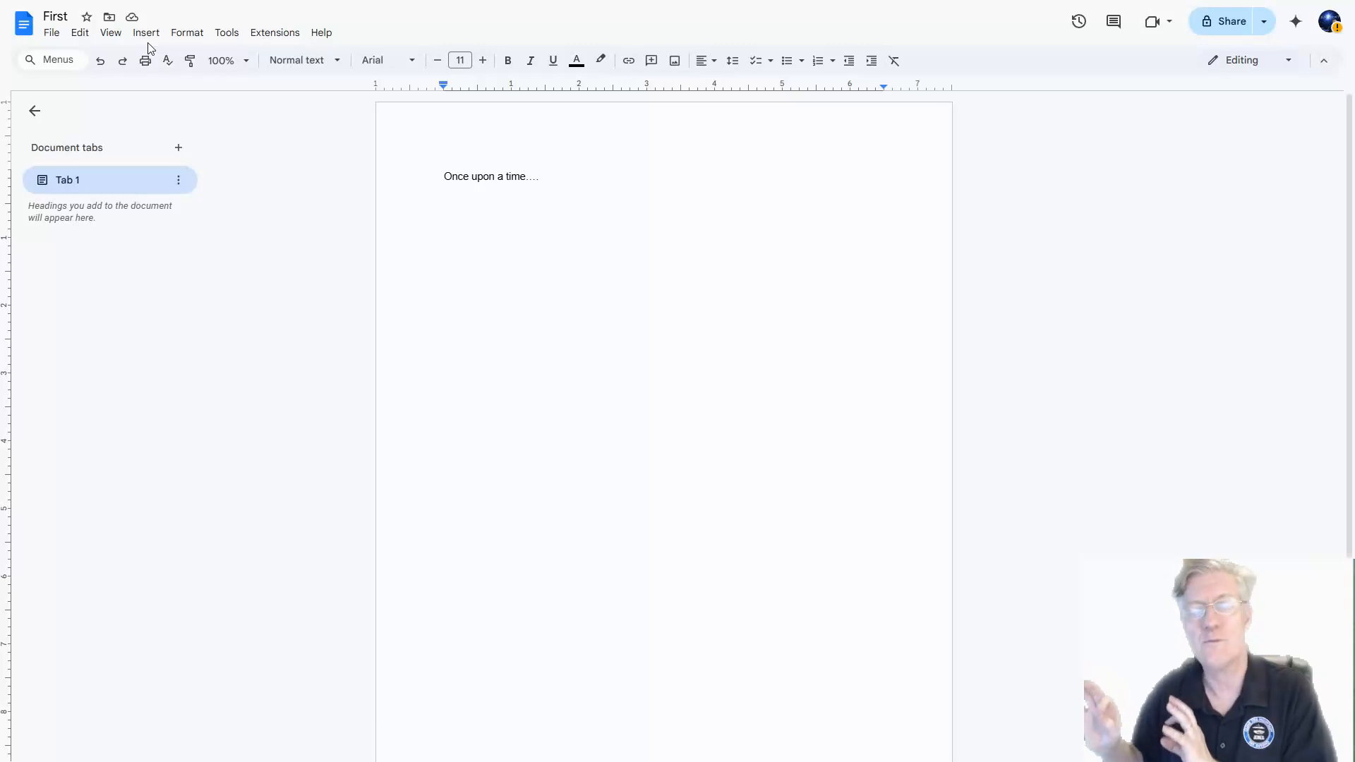
# - Hide the document ruler and show it again
pyautogui.click(111, 34)
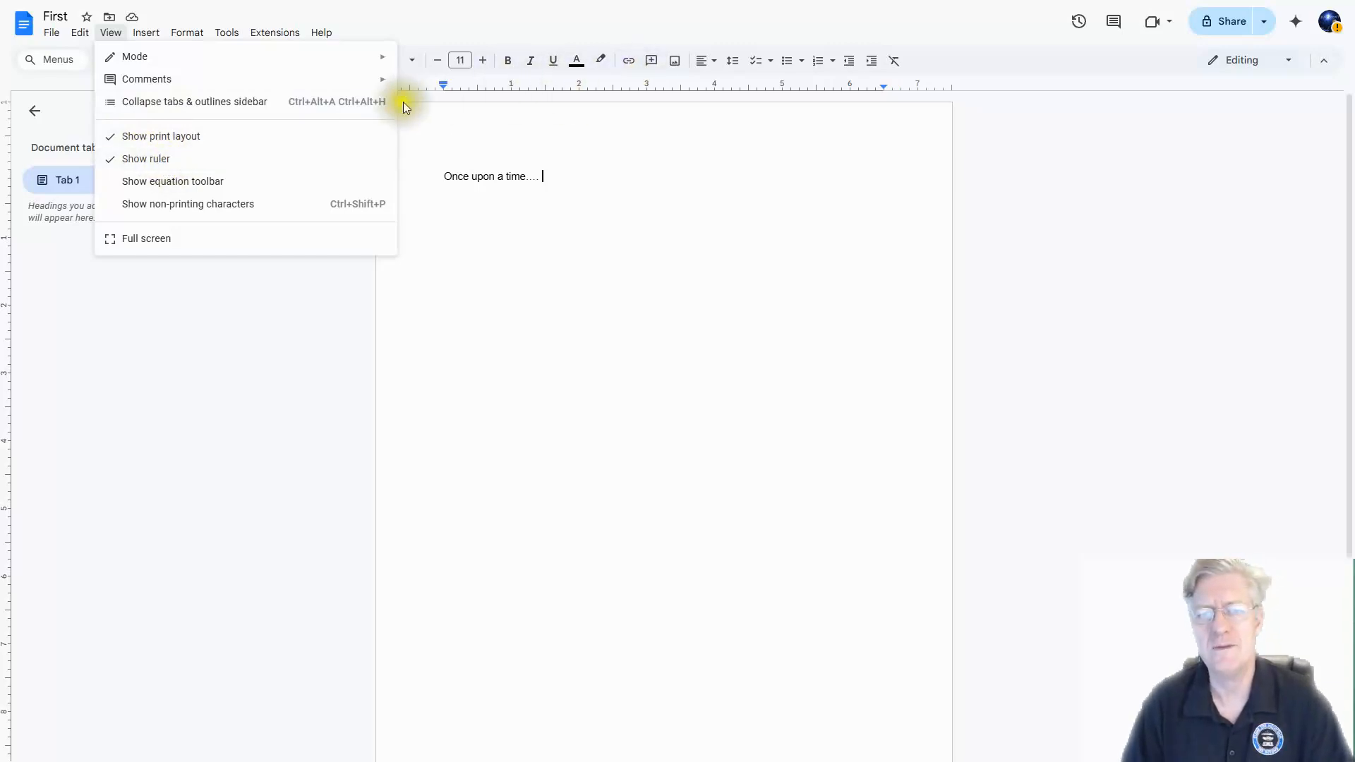
pyautogui.click(151, 159)
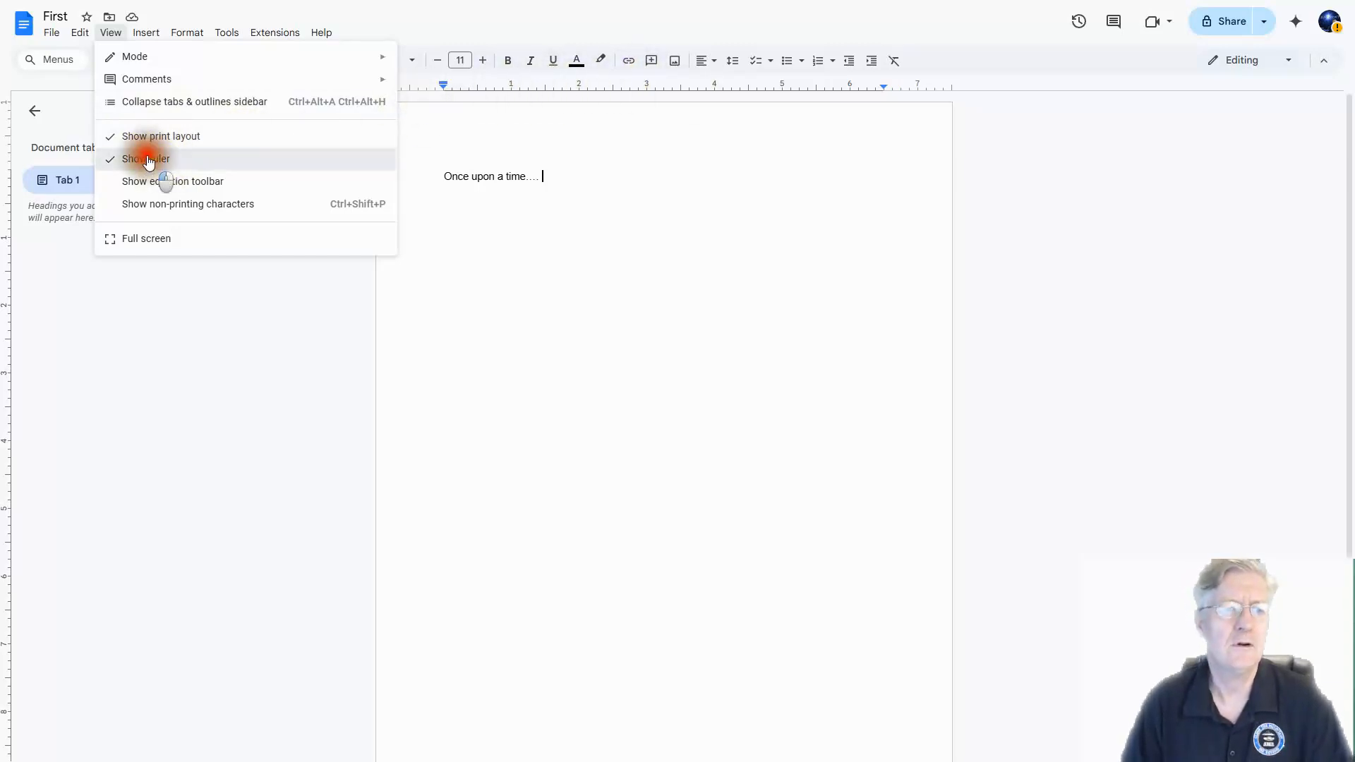
pyautogui.click(111, 35)
pyautogui.click(137, 159)
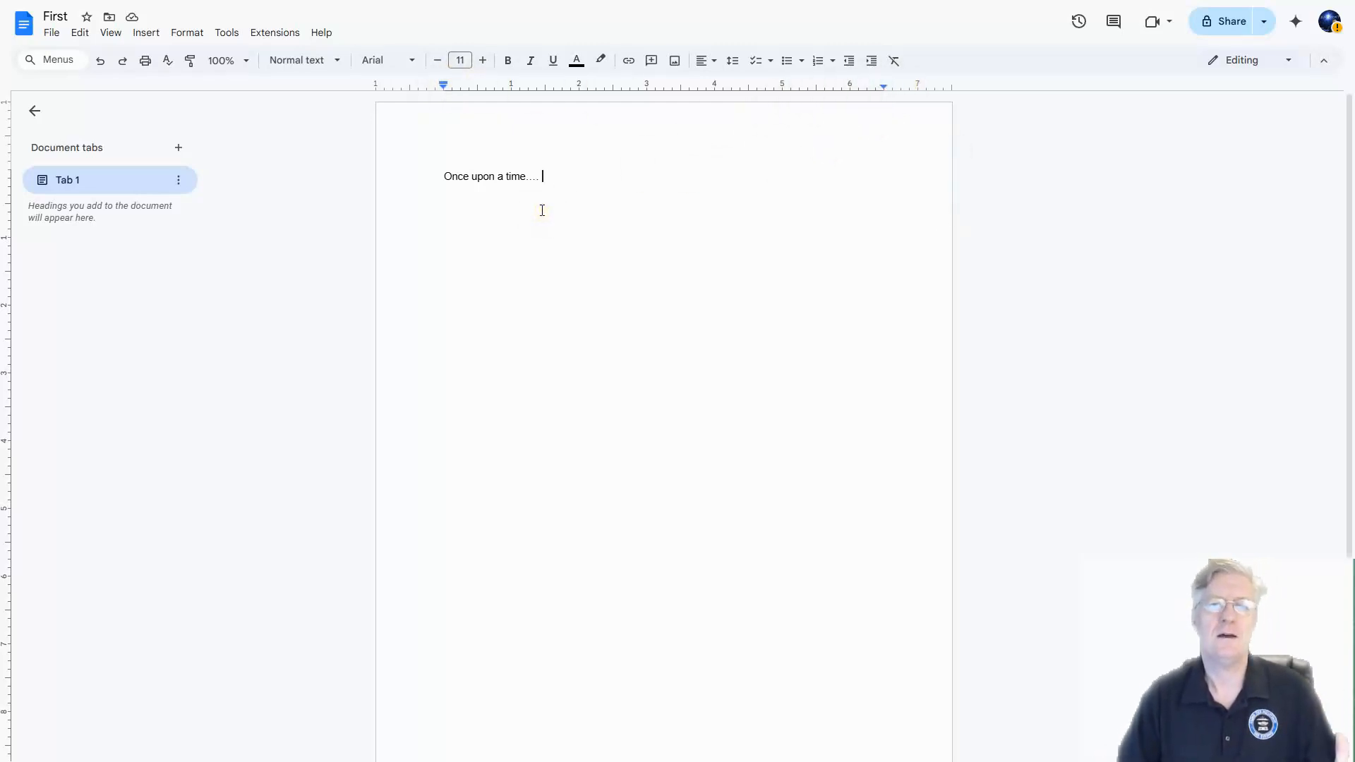
# - Set the top, bottom, left and right page margins to .5 inches for the whole document
pyautogui.click(443, 173)
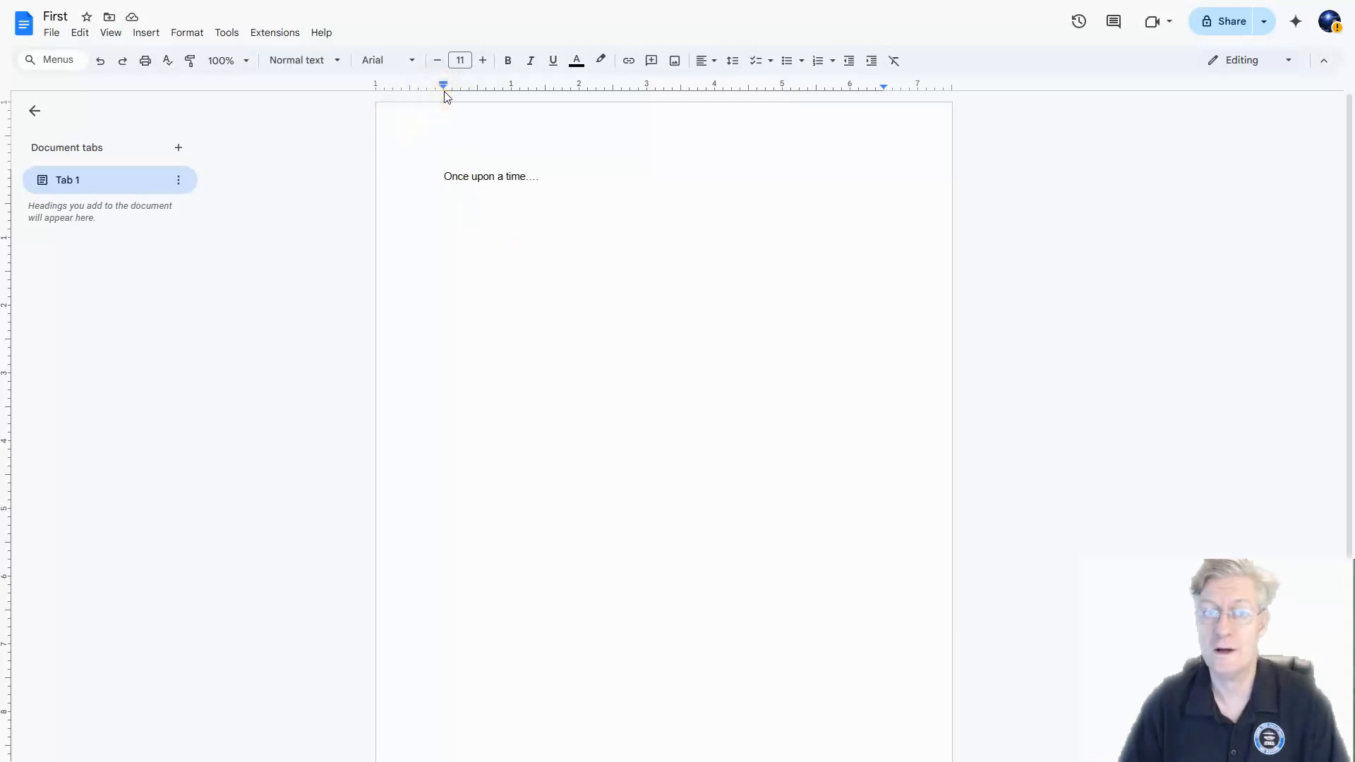
pyautogui.click(51, 35)
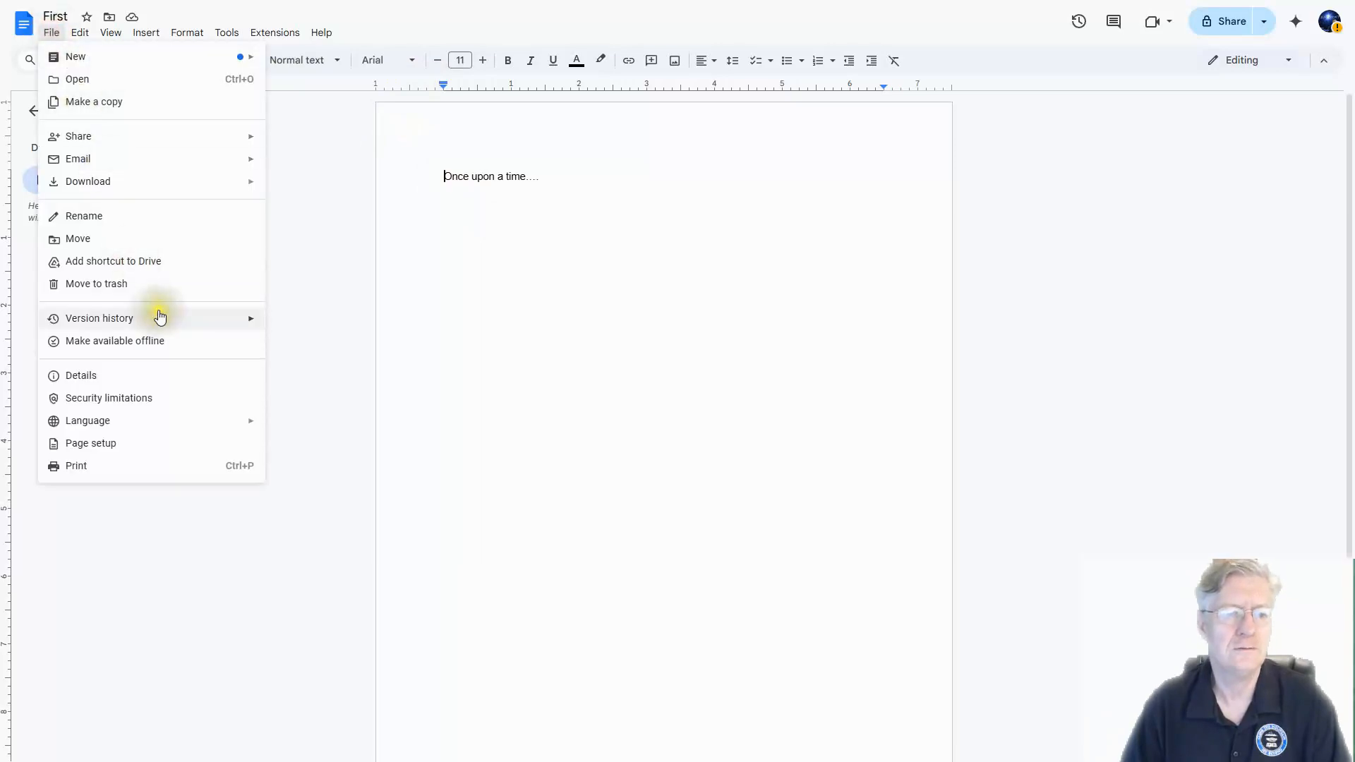
pyautogui.click(115, 445)
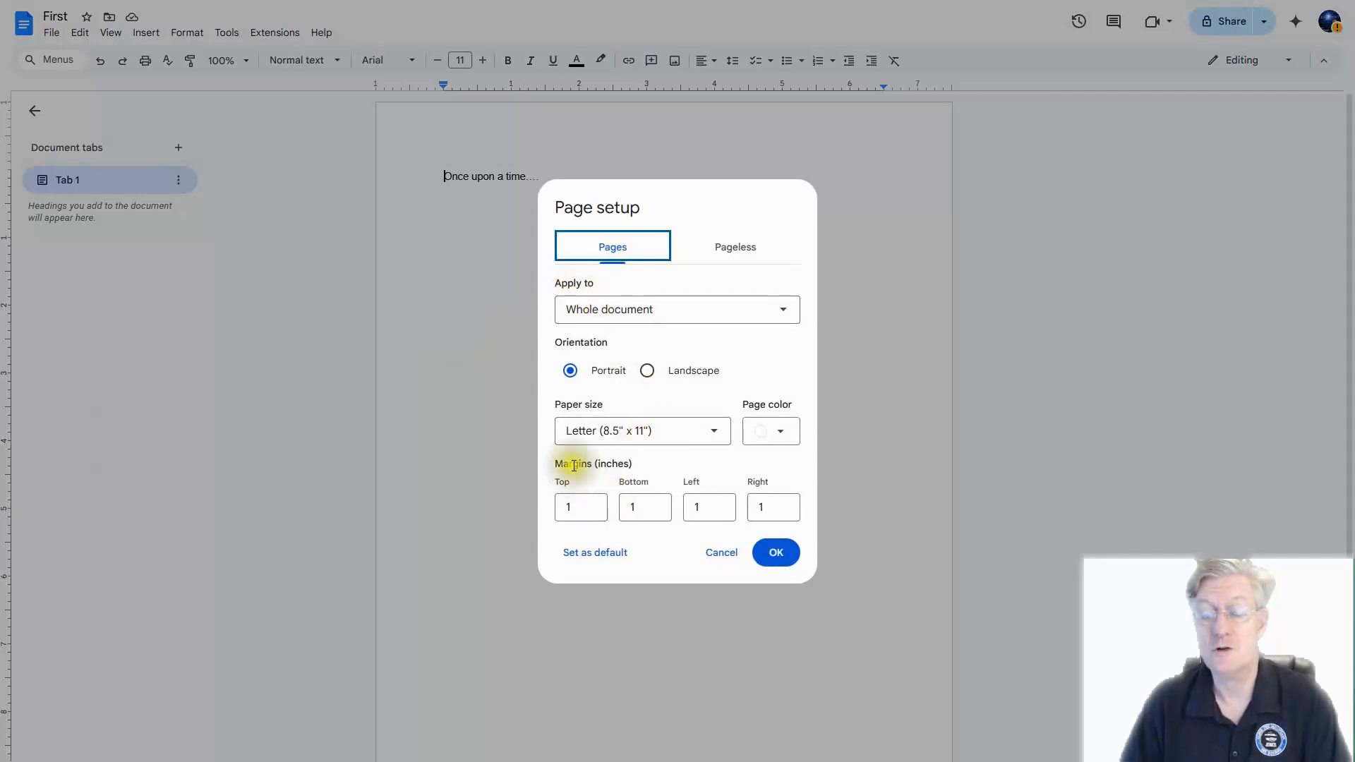
pyautogui.click(574, 508)
pyautogui.write('.5')
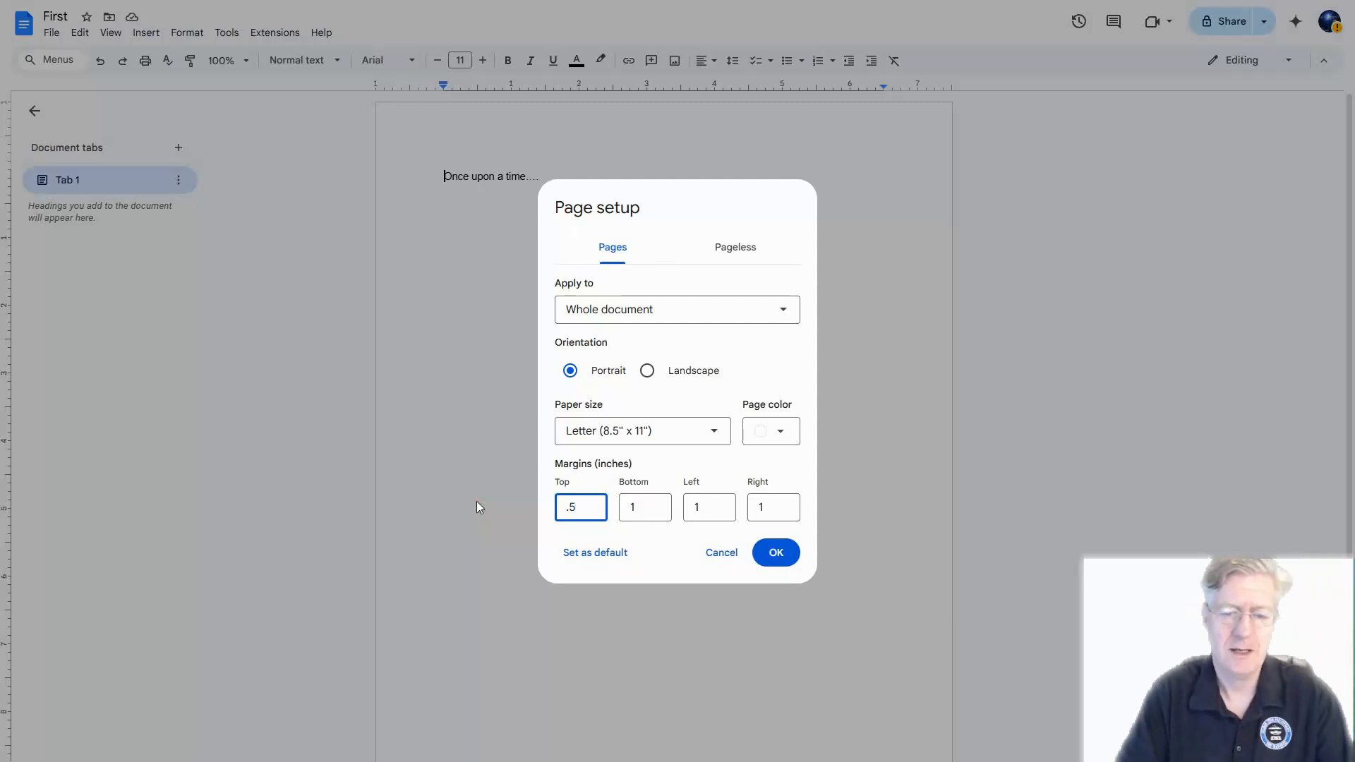
pyautogui.press('Tab')
pyautogui.write('.')
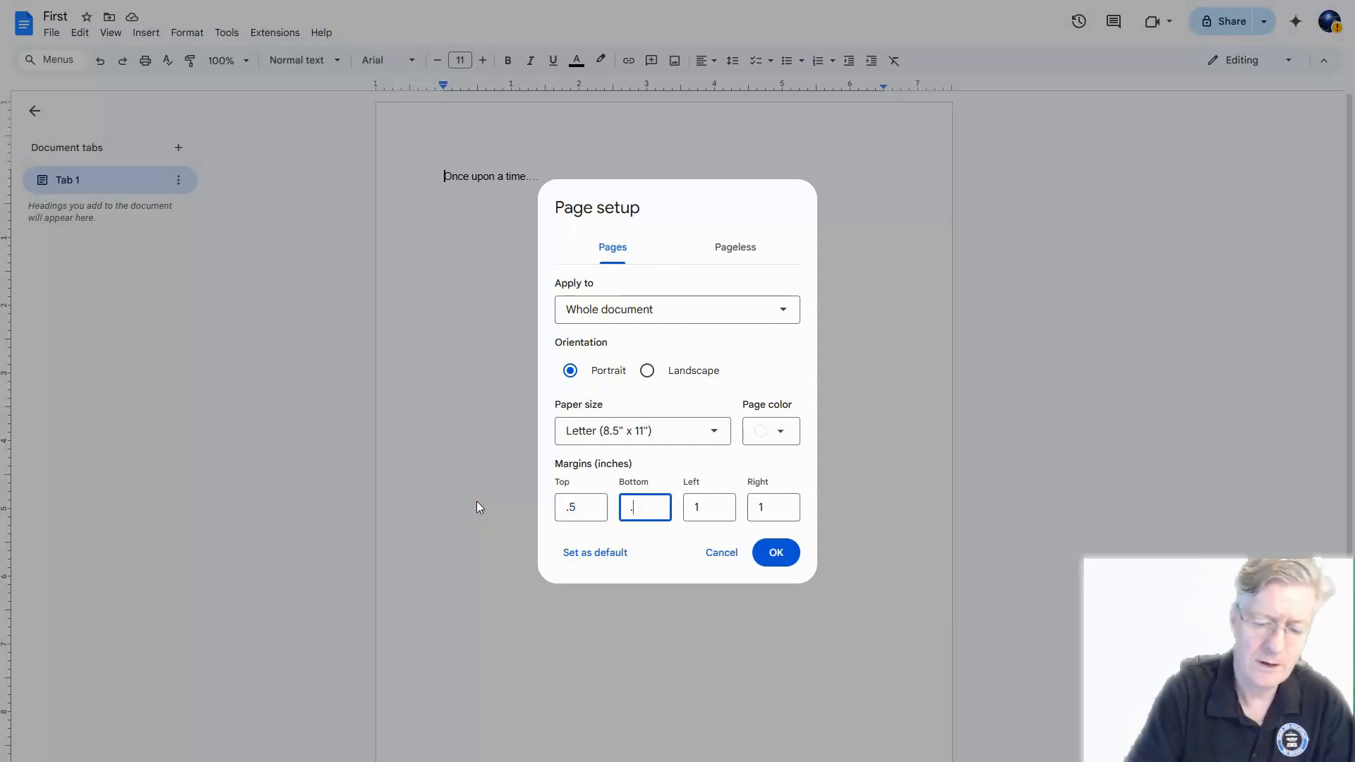
pyautogui.write('5')
pyautogui.press('Tab')
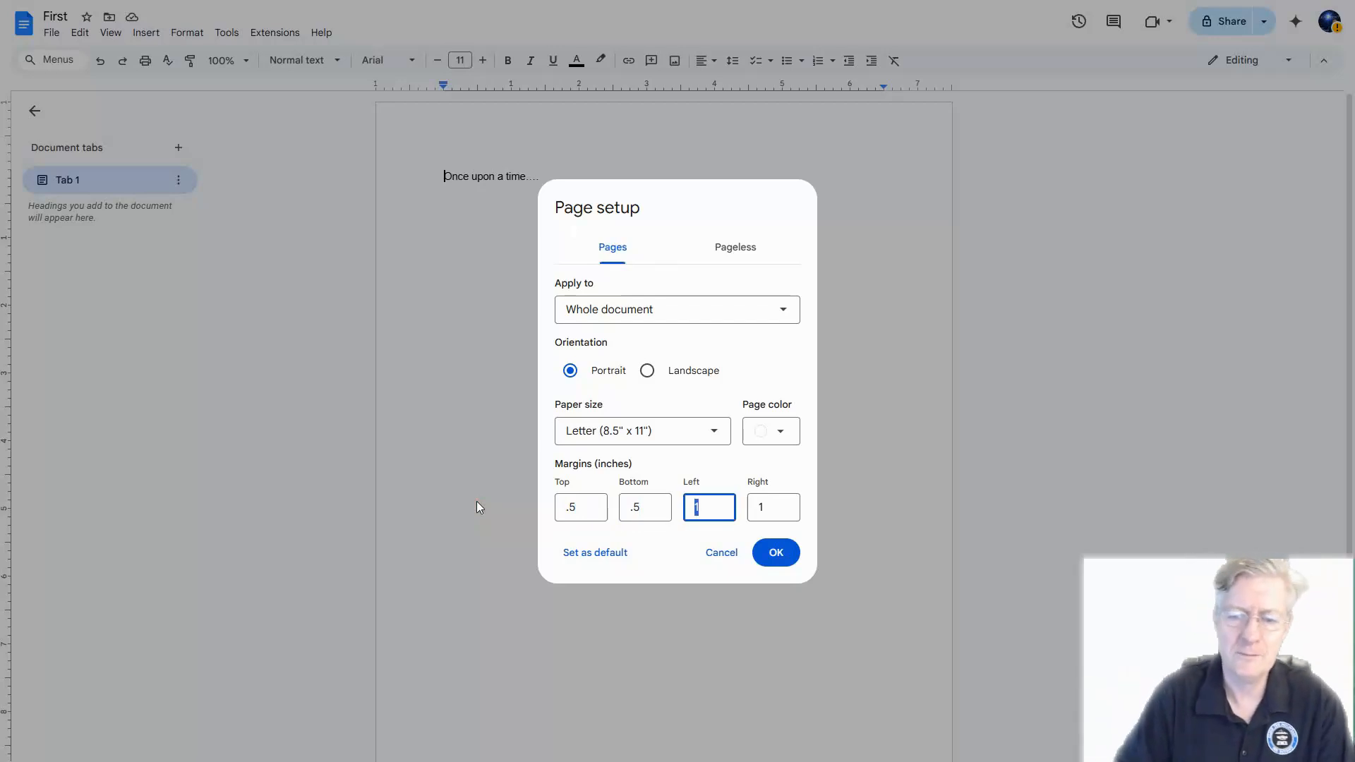
pyautogui.write('.5')
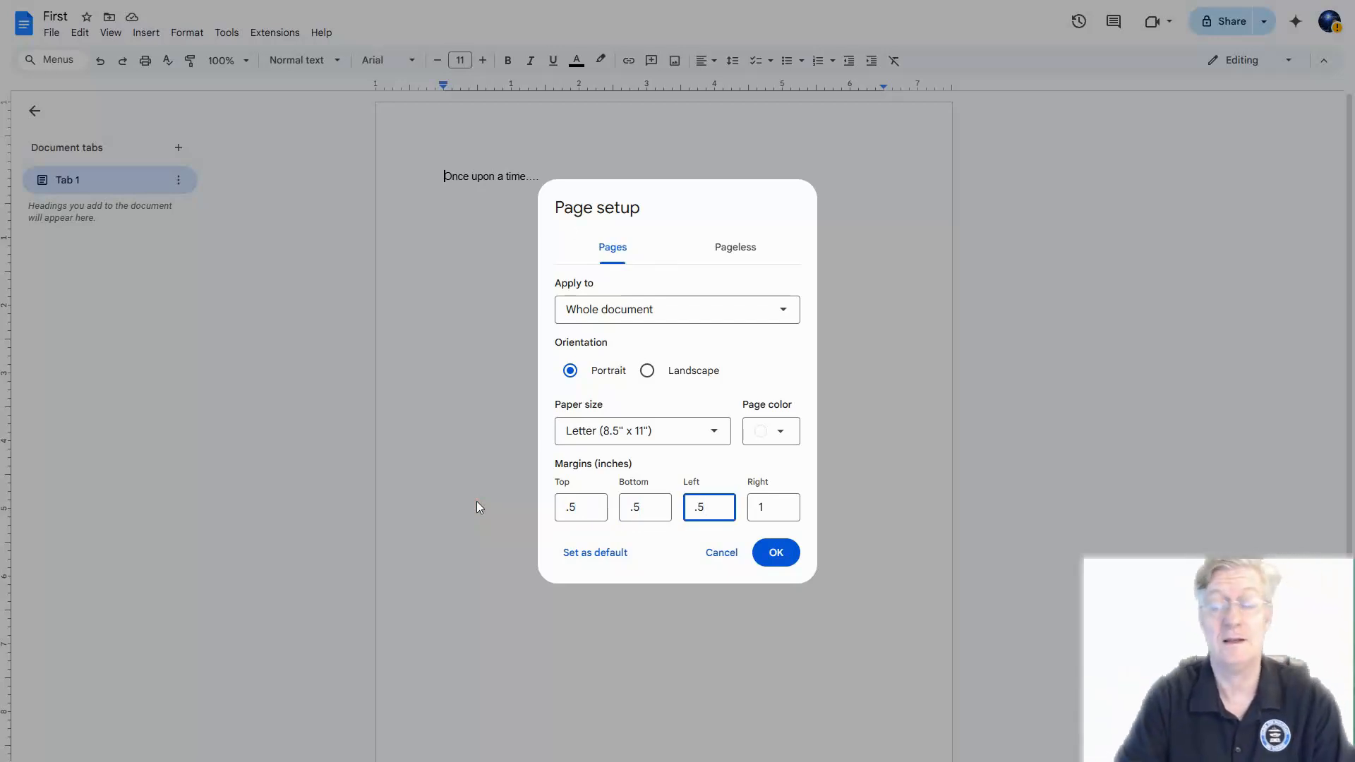
pyautogui.press('Tab')
pyautogui.write('.')
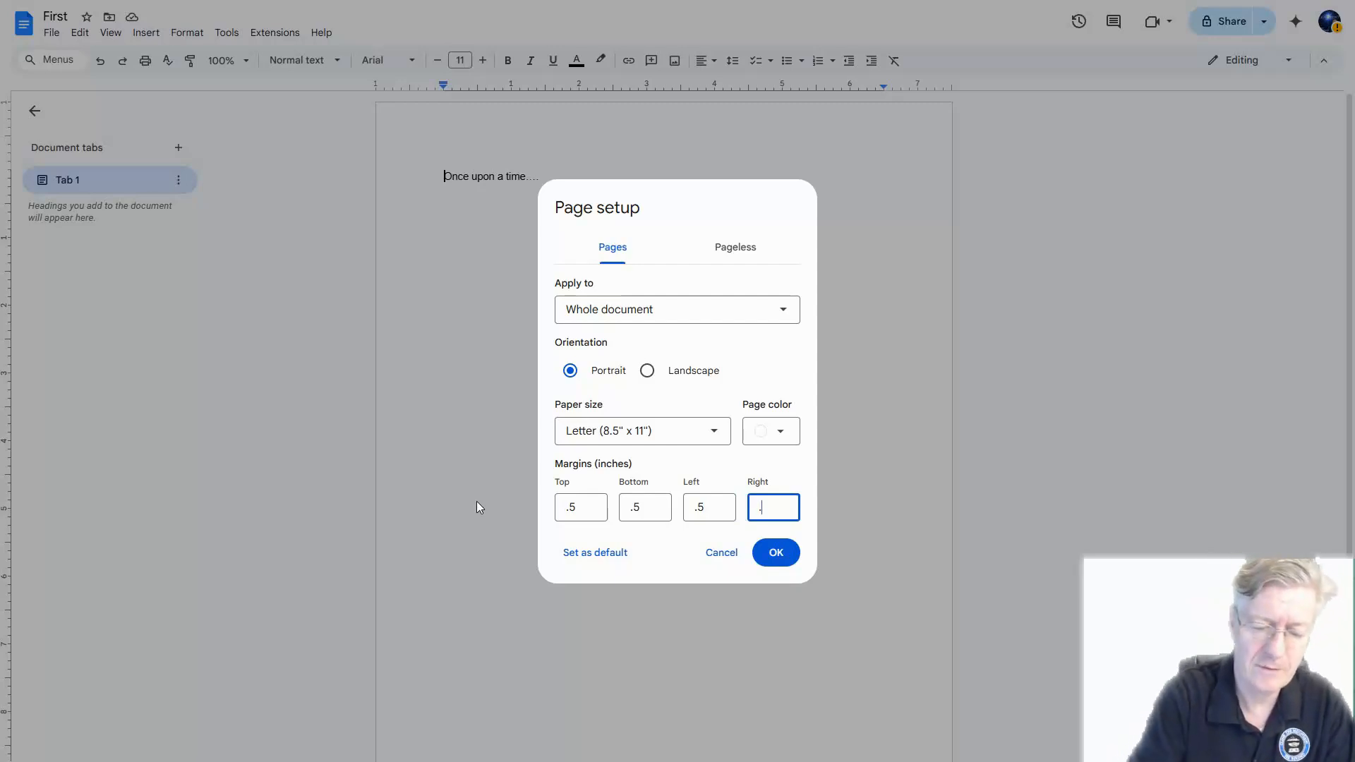
pyautogui.write('5')
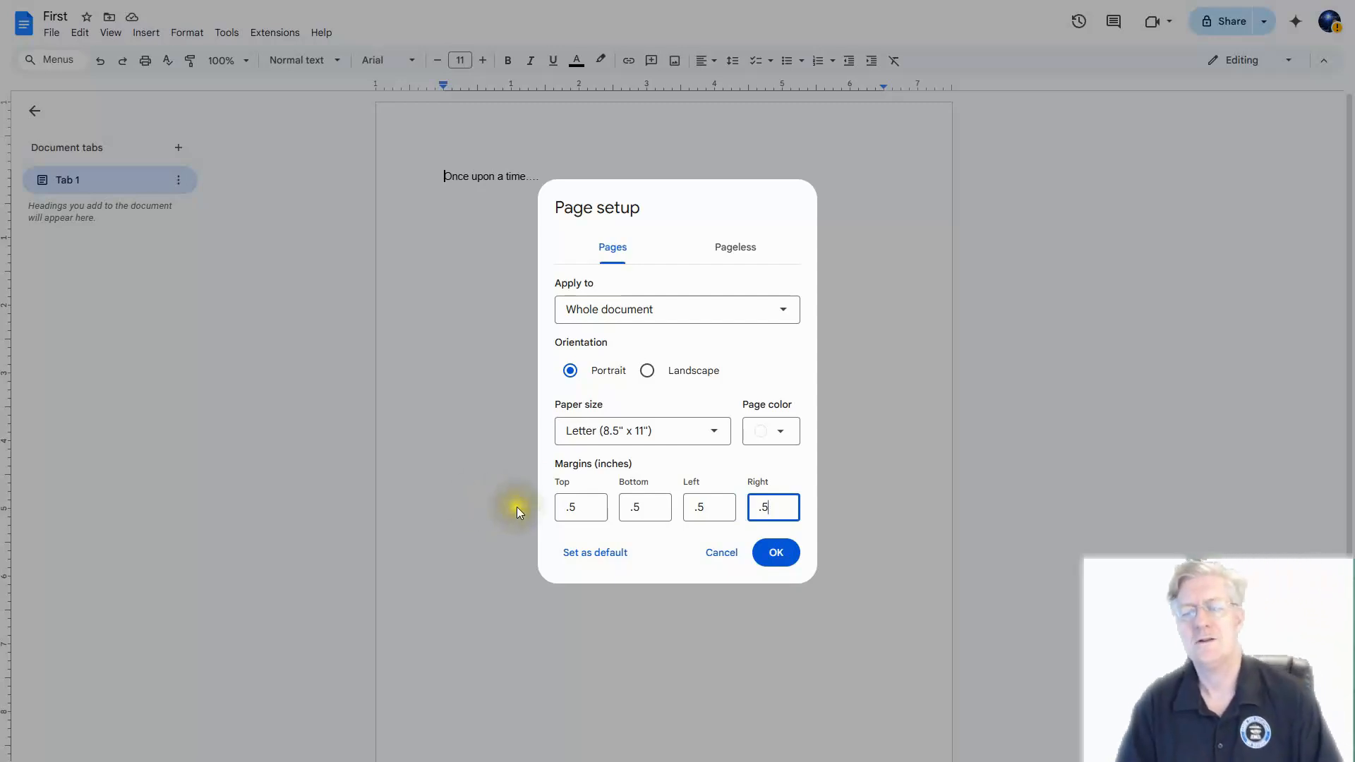
pyautogui.click(776, 554)
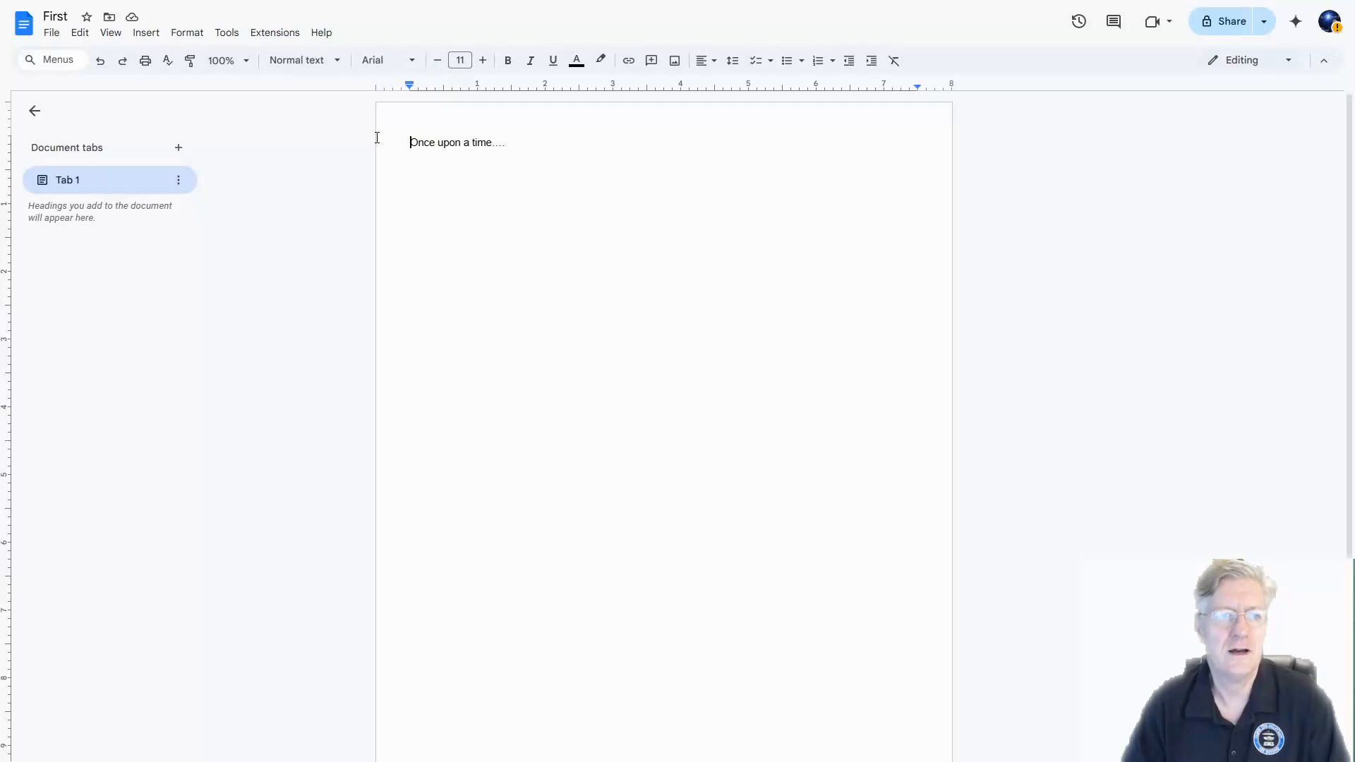
# - Show non-printing characters and add a tab at the end of the "Once upon a time...." line
pyautogui.click(108, 32)
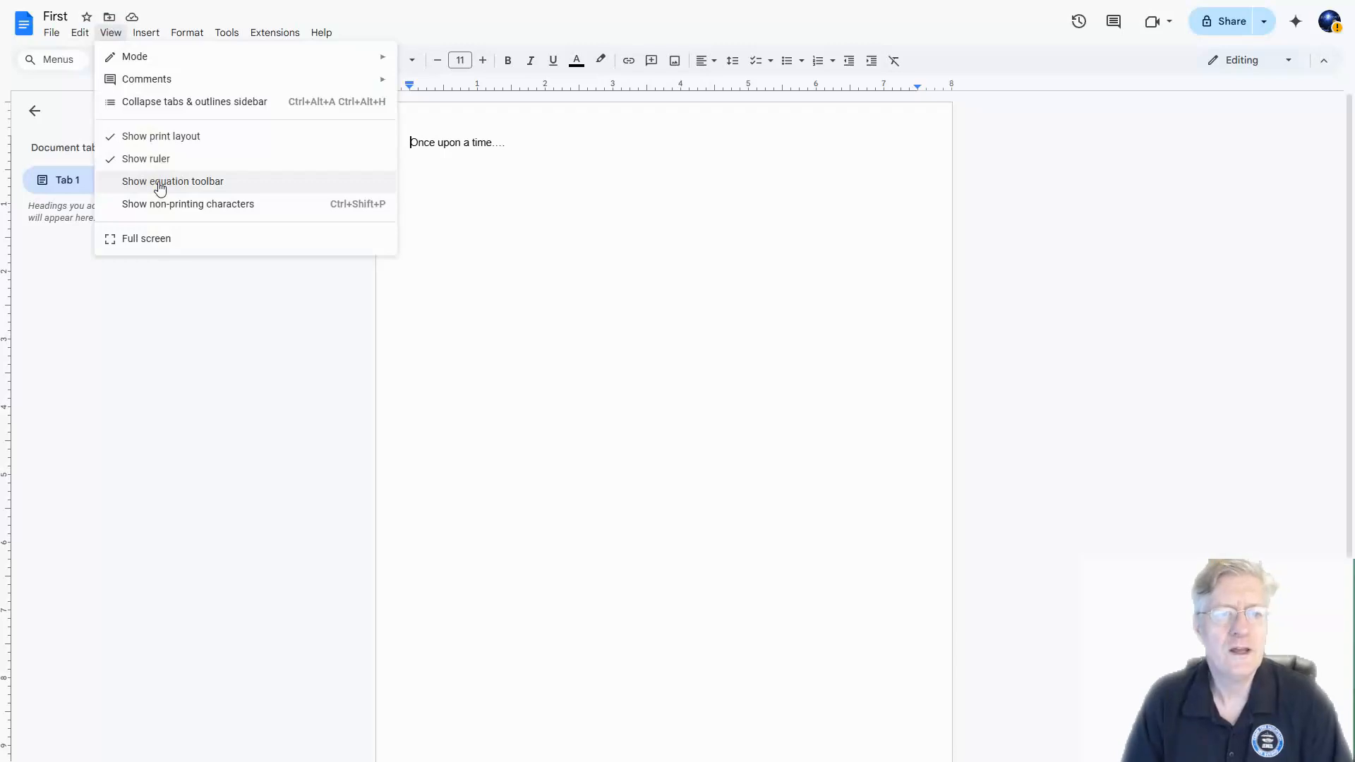
pyautogui.click(286, 206)
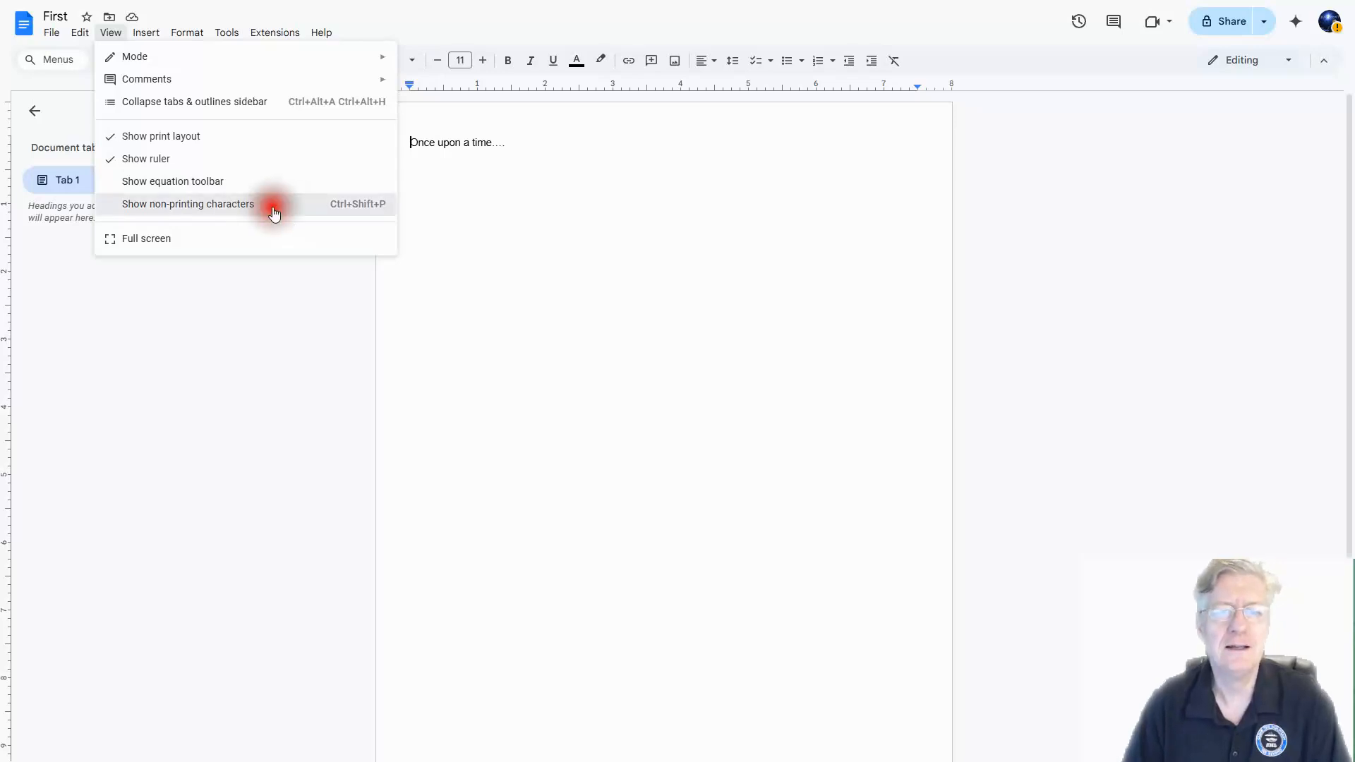
pyautogui.click(521, 144)
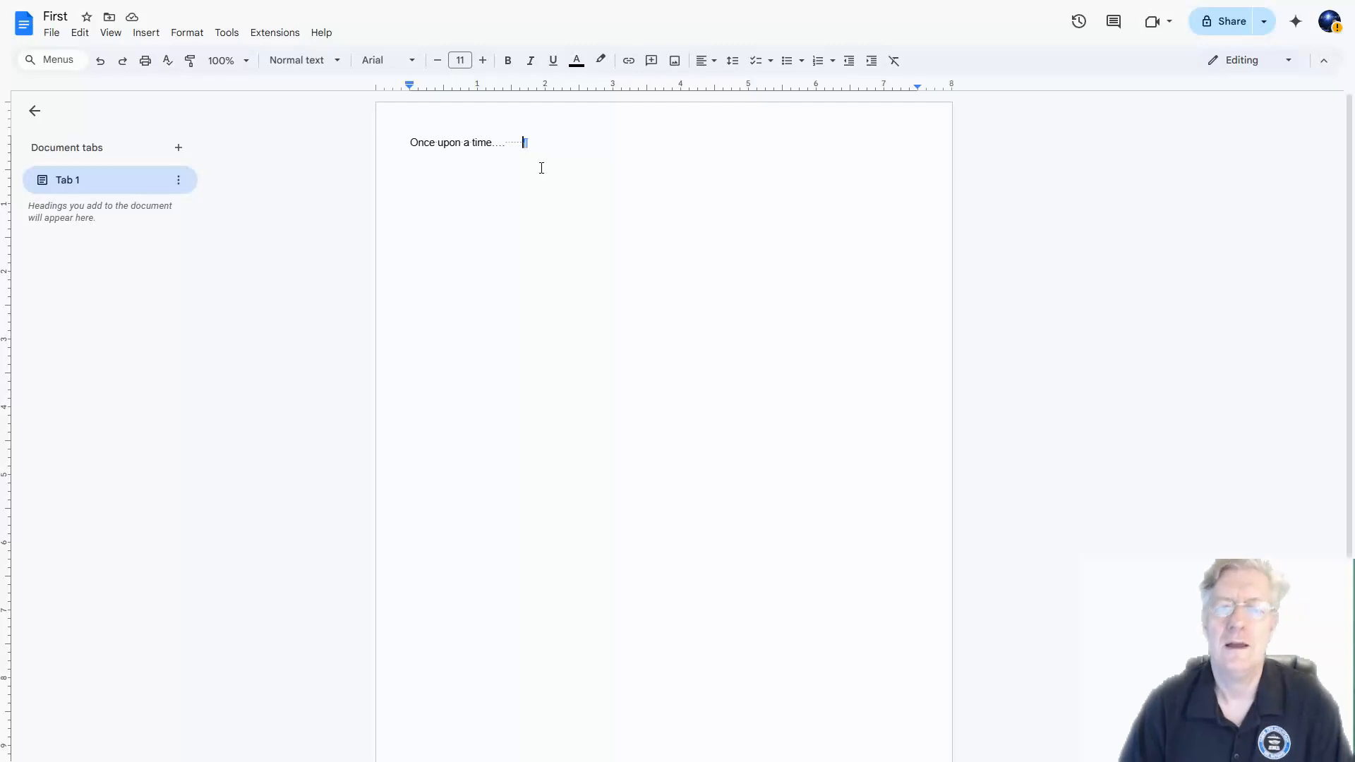
pyautogui.click(404, 138)
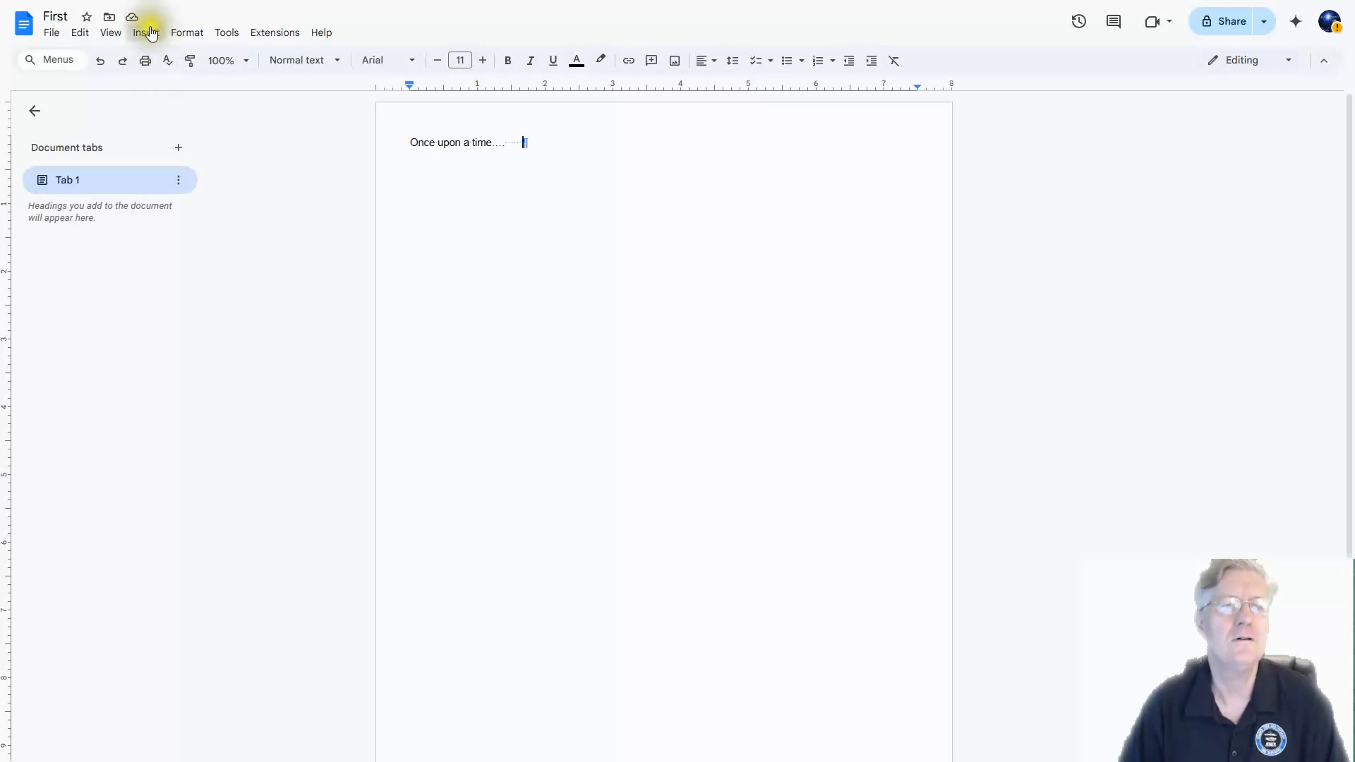
# - Hide the non-printing characters
pyautogui.click(111, 32)
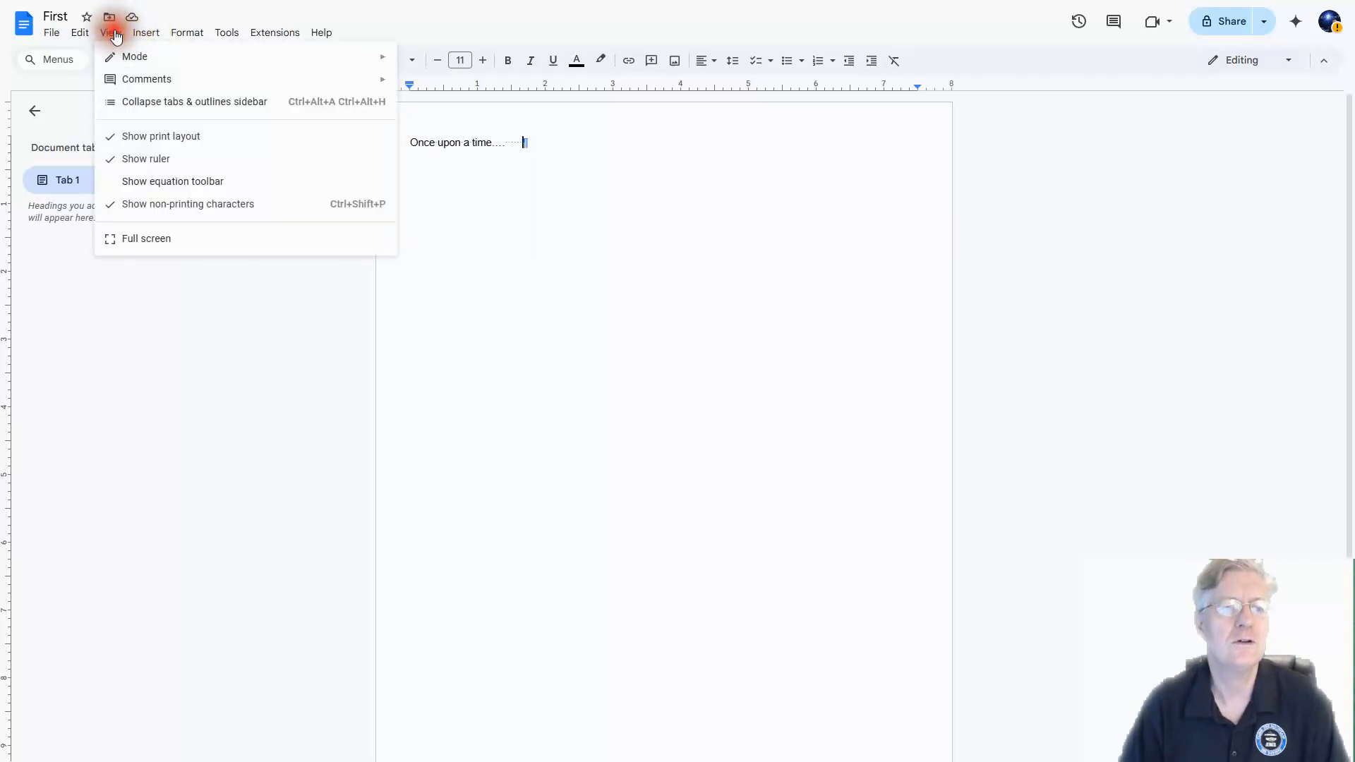
pyautogui.click(152, 207)
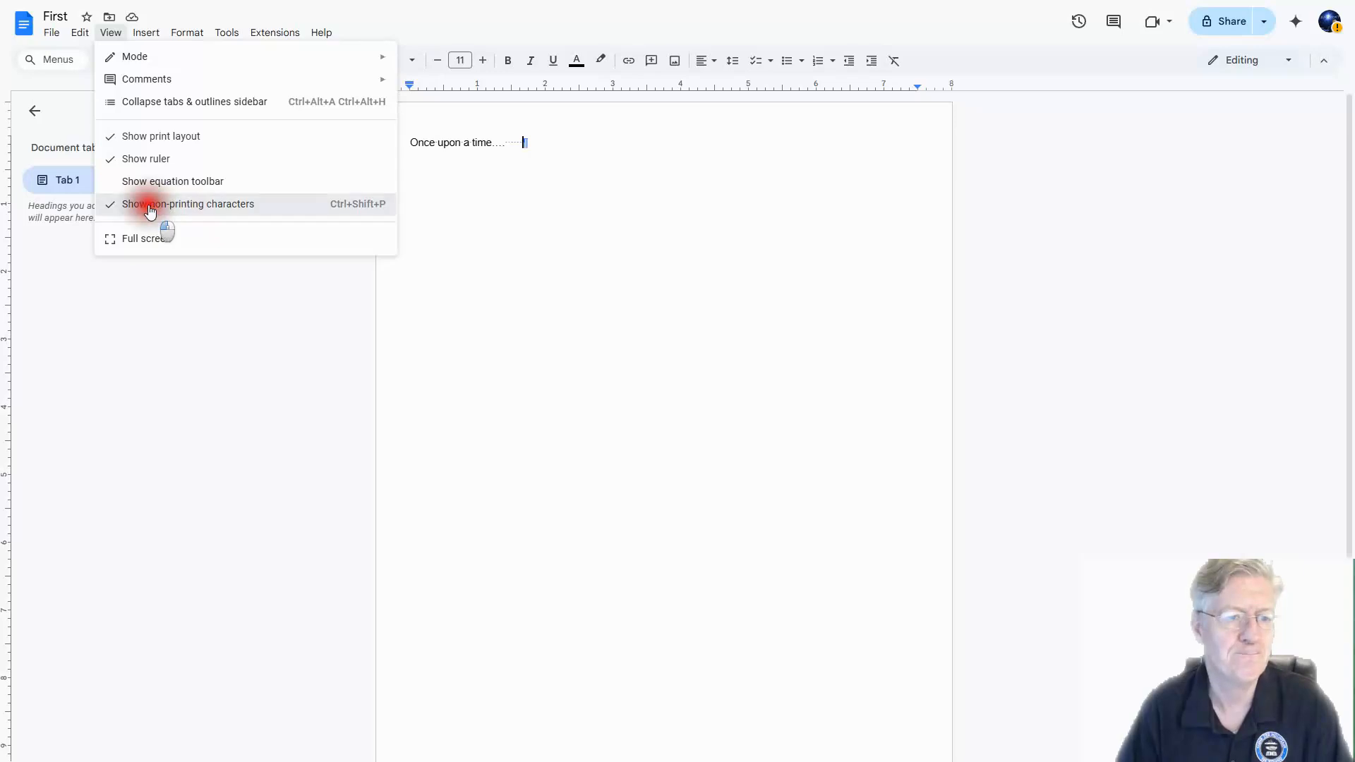
# - Display the document in full screen with the controls hidden, and bring the controls back
pyautogui.click(111, 33)
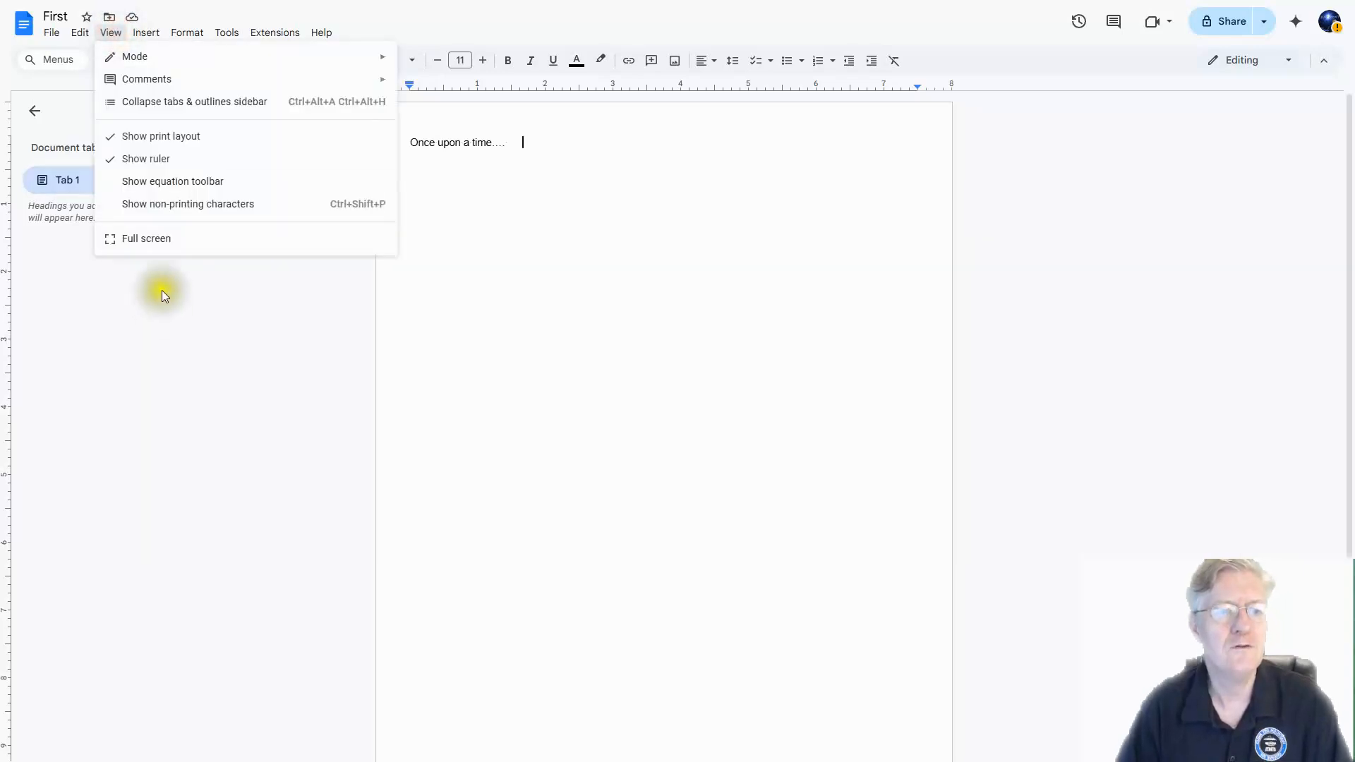
pyautogui.click(146, 238)
pyautogui.click(577, 313)
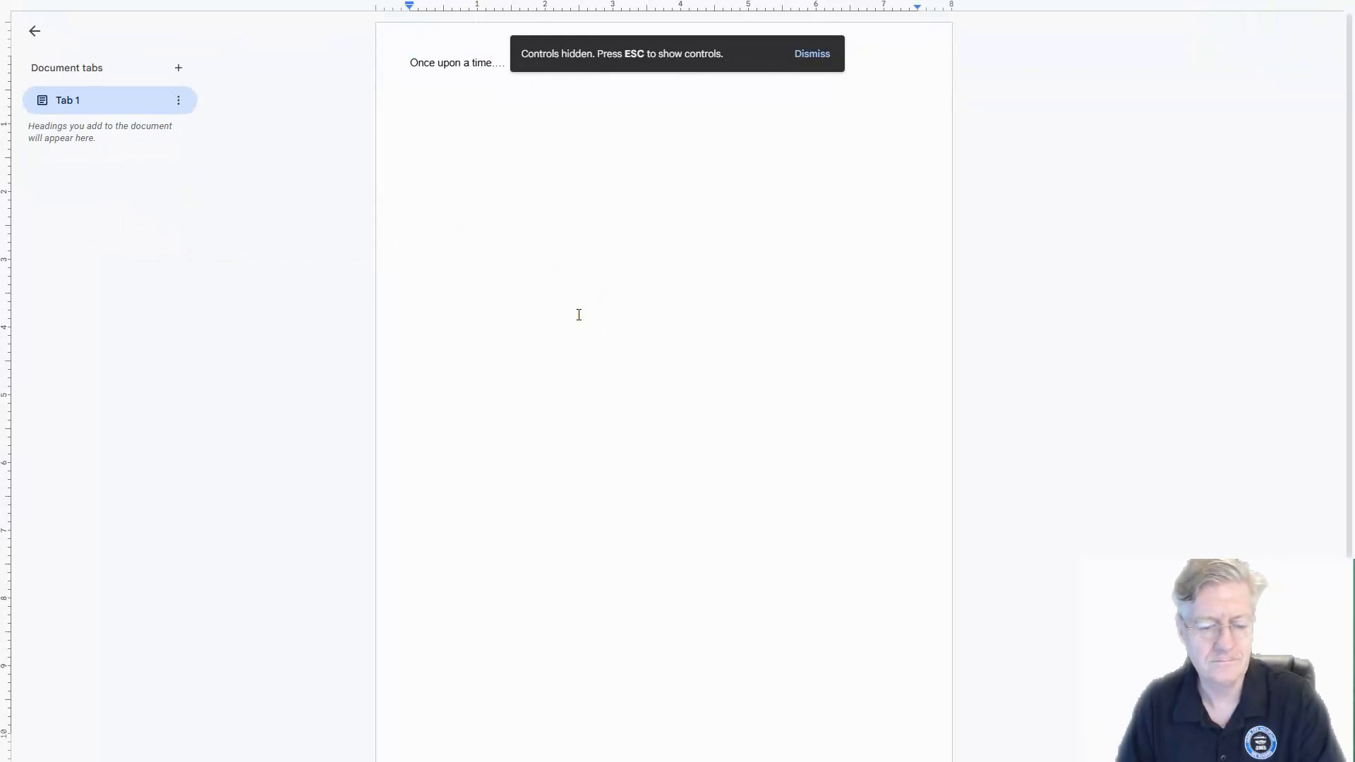
pyautogui.press('Escape')
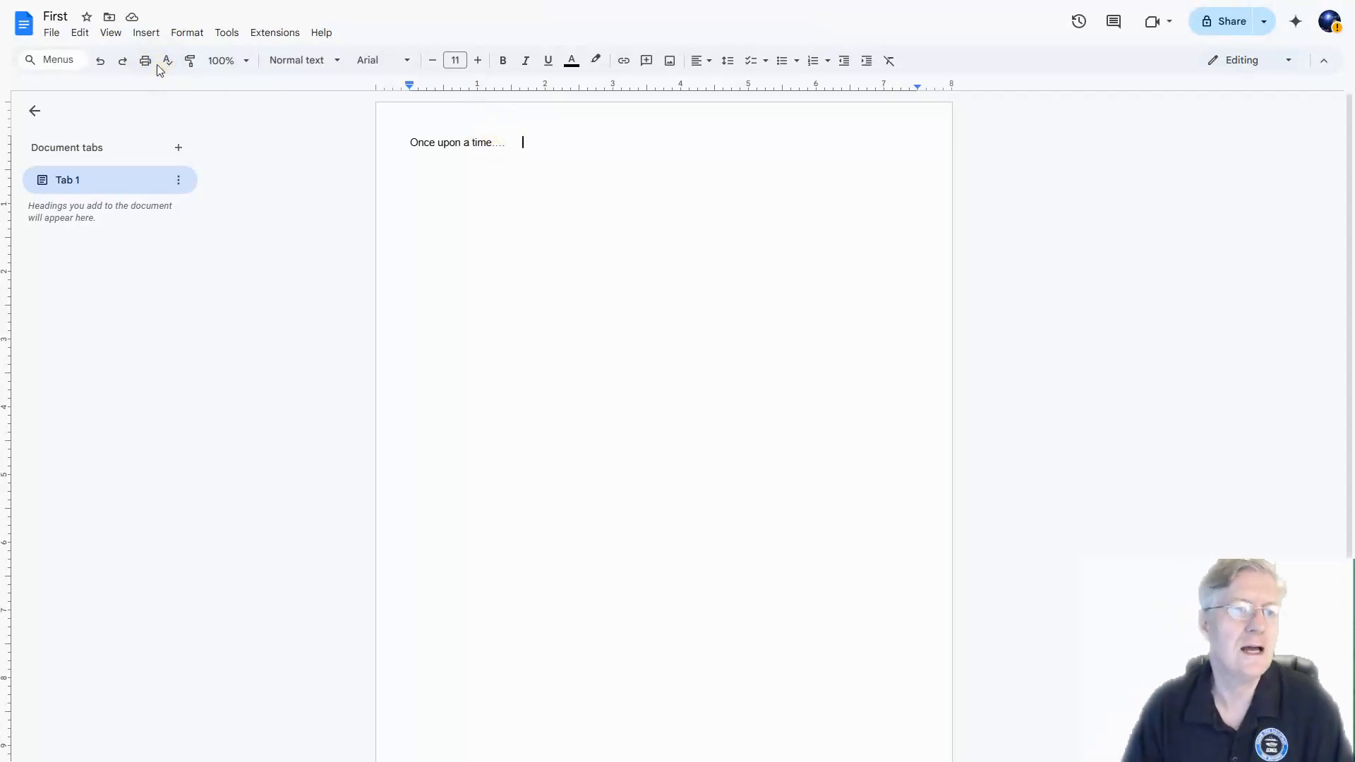
# - Examine the file options for creating a new file, sharing, emailing and downloading the document in other formats
pyautogui.click(112, 35)
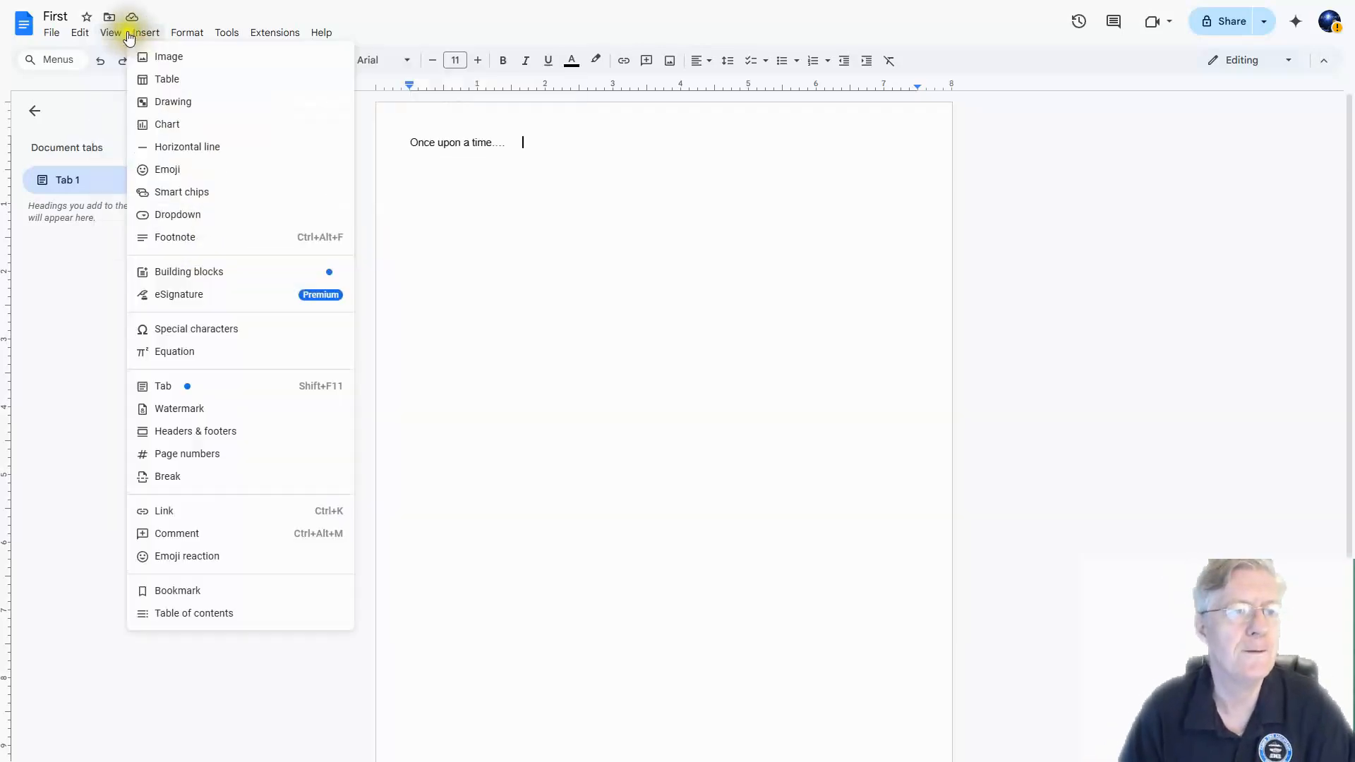
pyautogui.moveTo(52, 35)
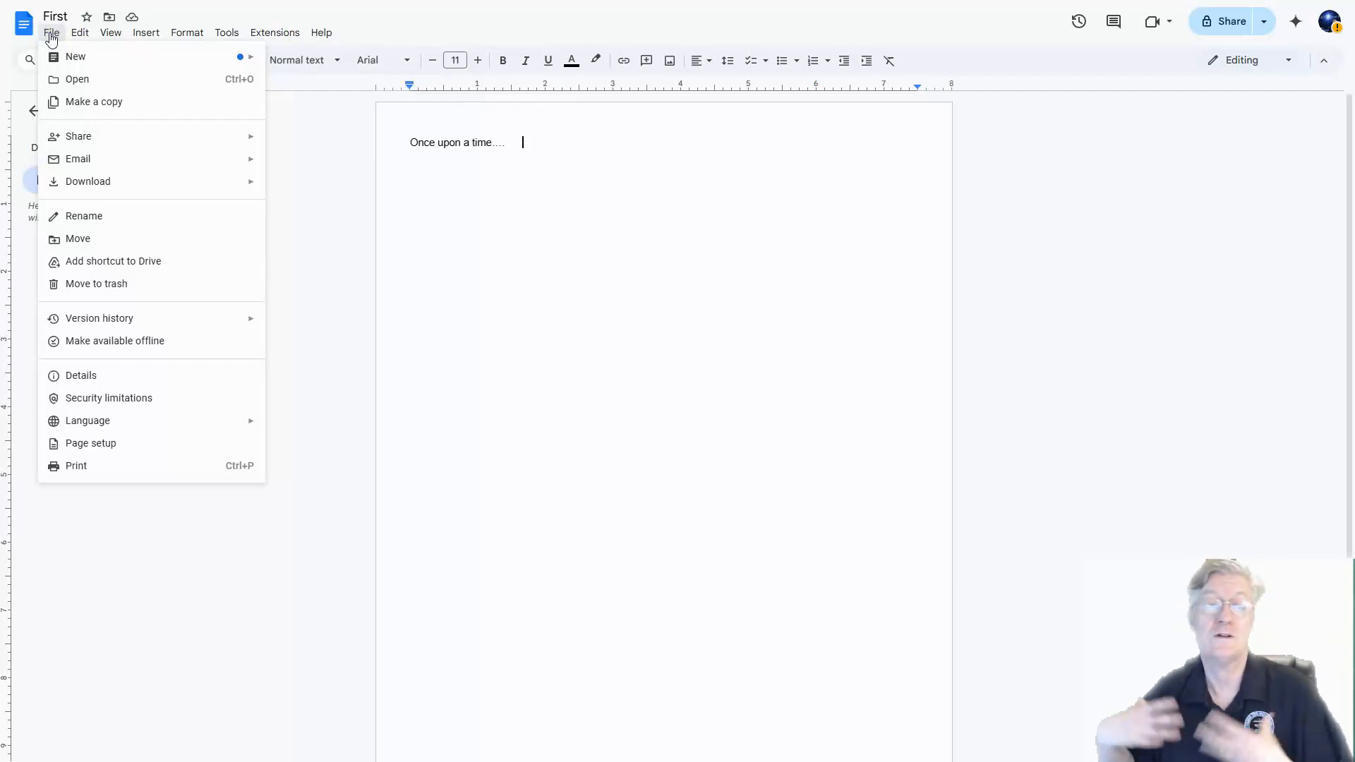
pyautogui.moveTo(60, 64)
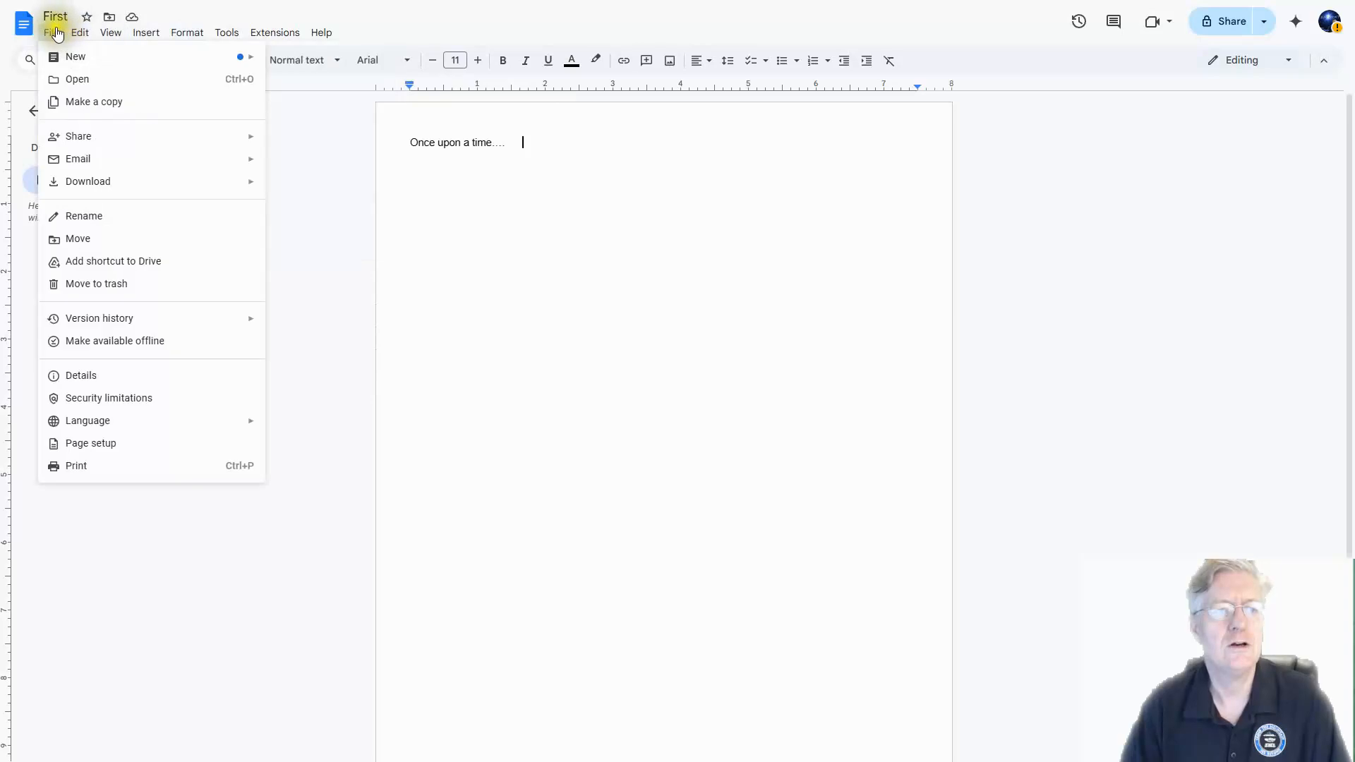
pyautogui.moveTo(235, 60)
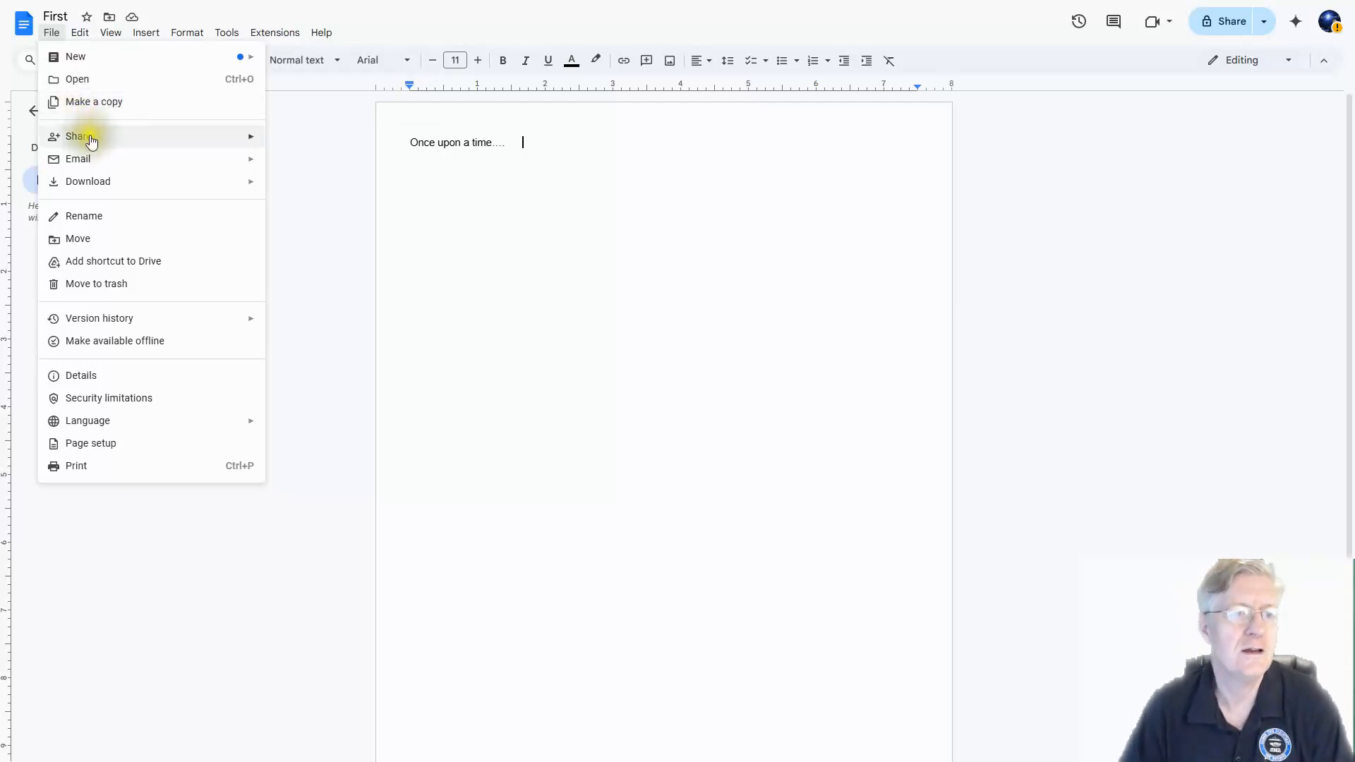
pyautogui.moveTo(91, 141)
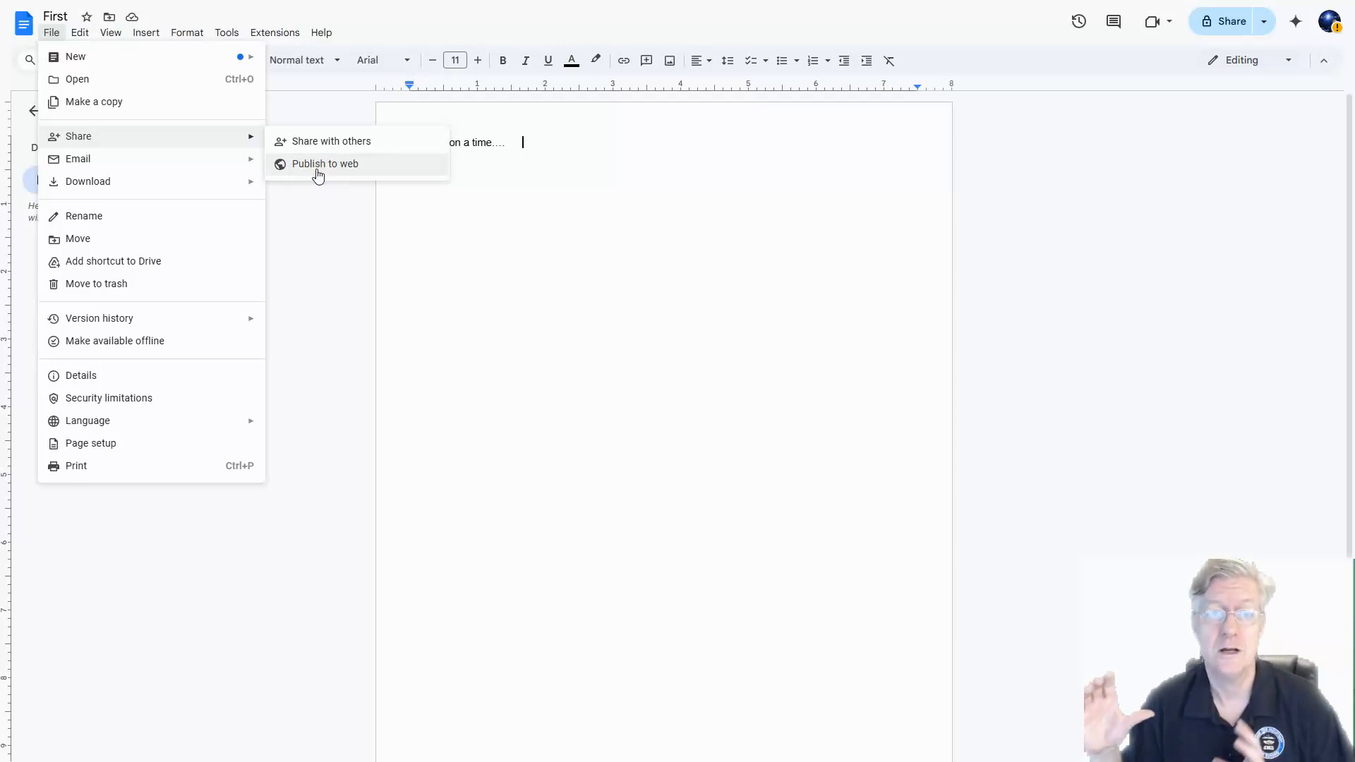
pyautogui.click(221, 172)
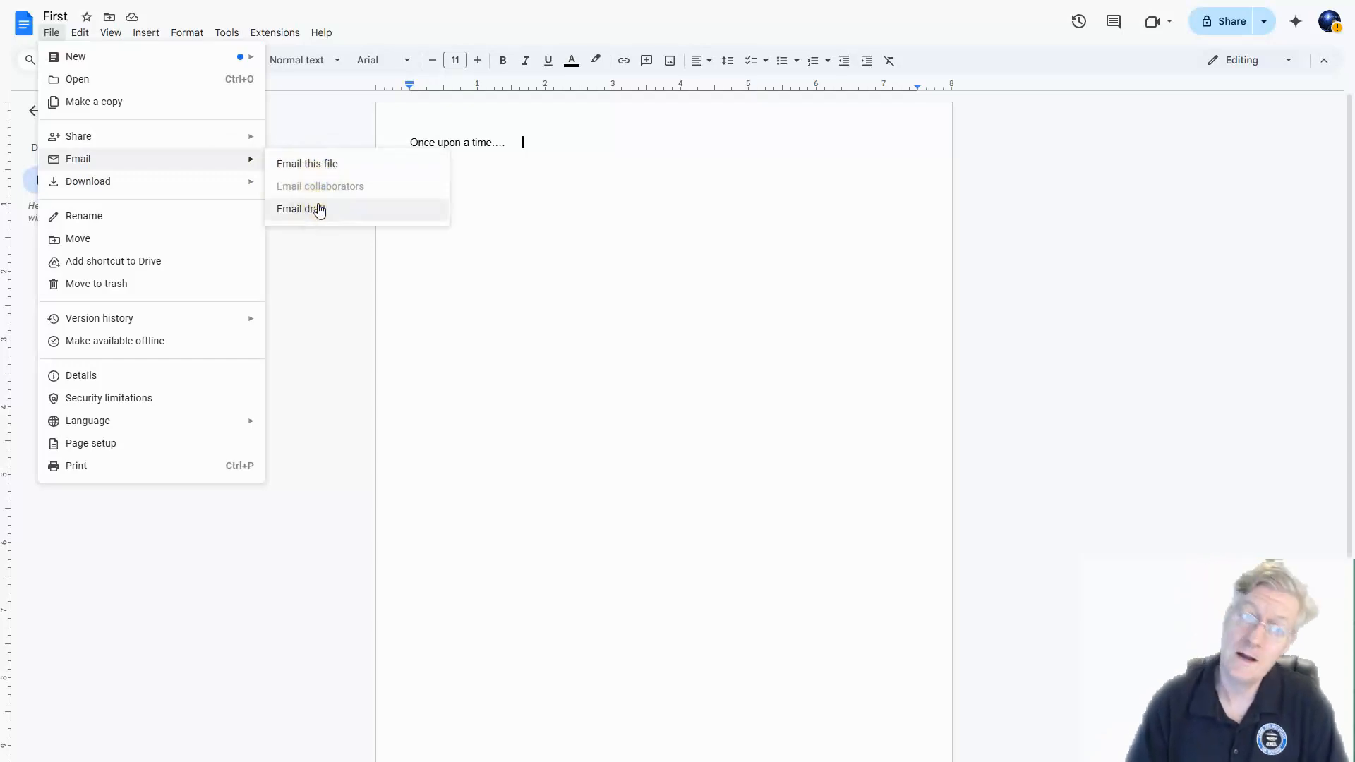
pyautogui.click(235, 189)
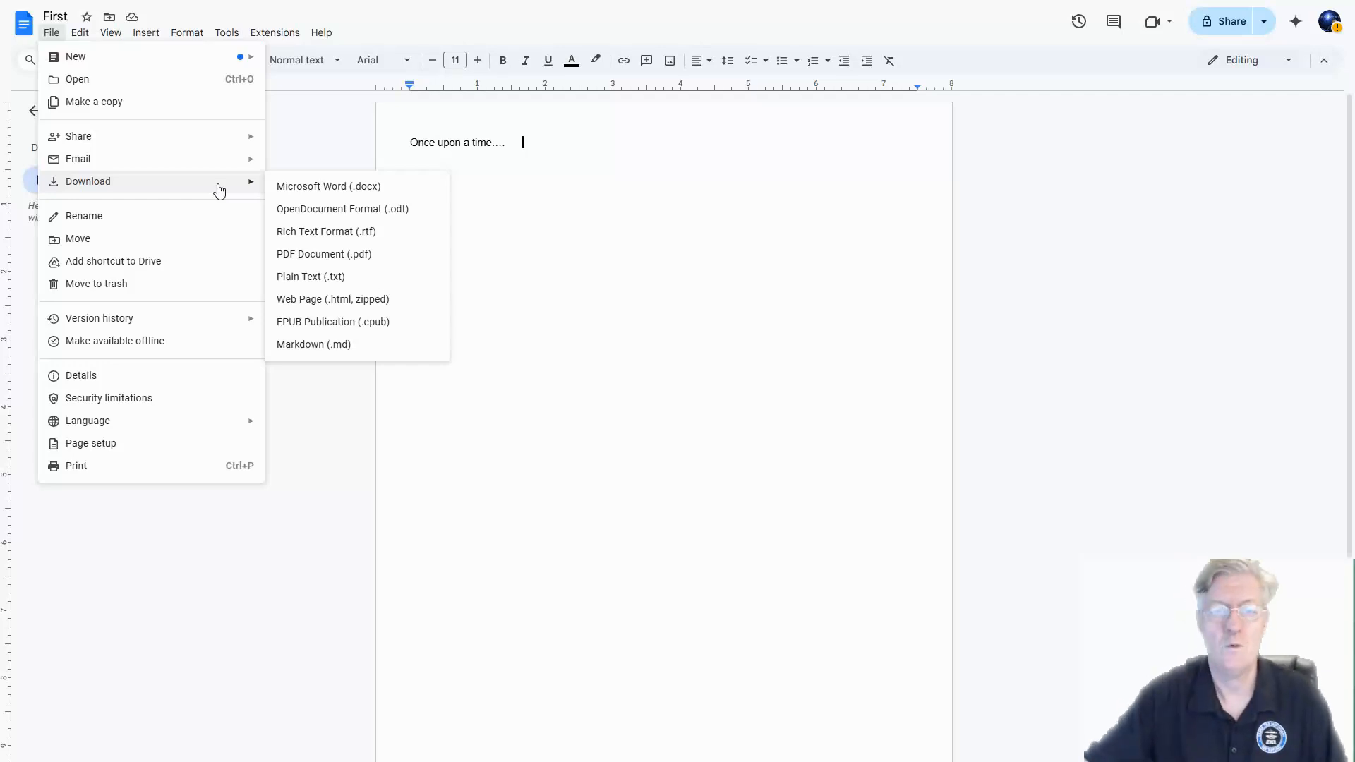
pyautogui.click(204, 185)
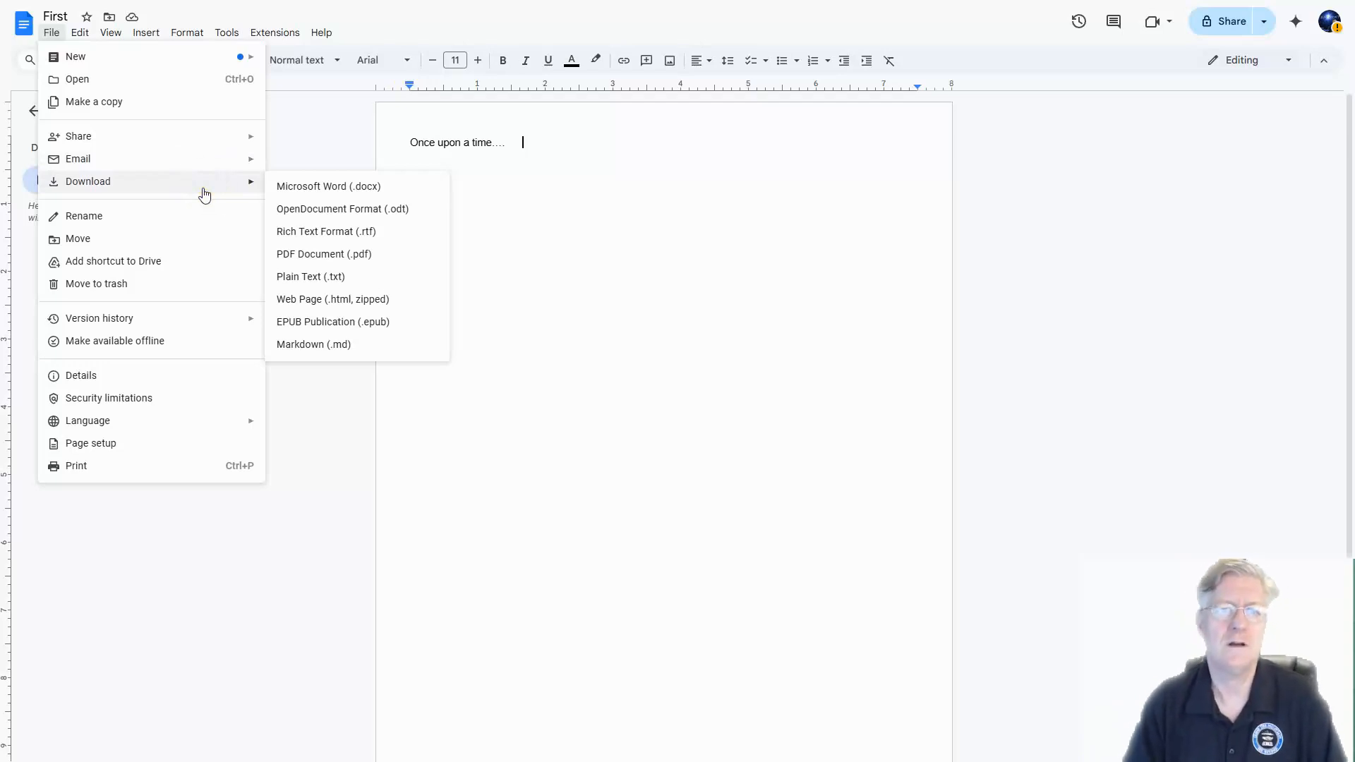
pyautogui.click(310, 187)
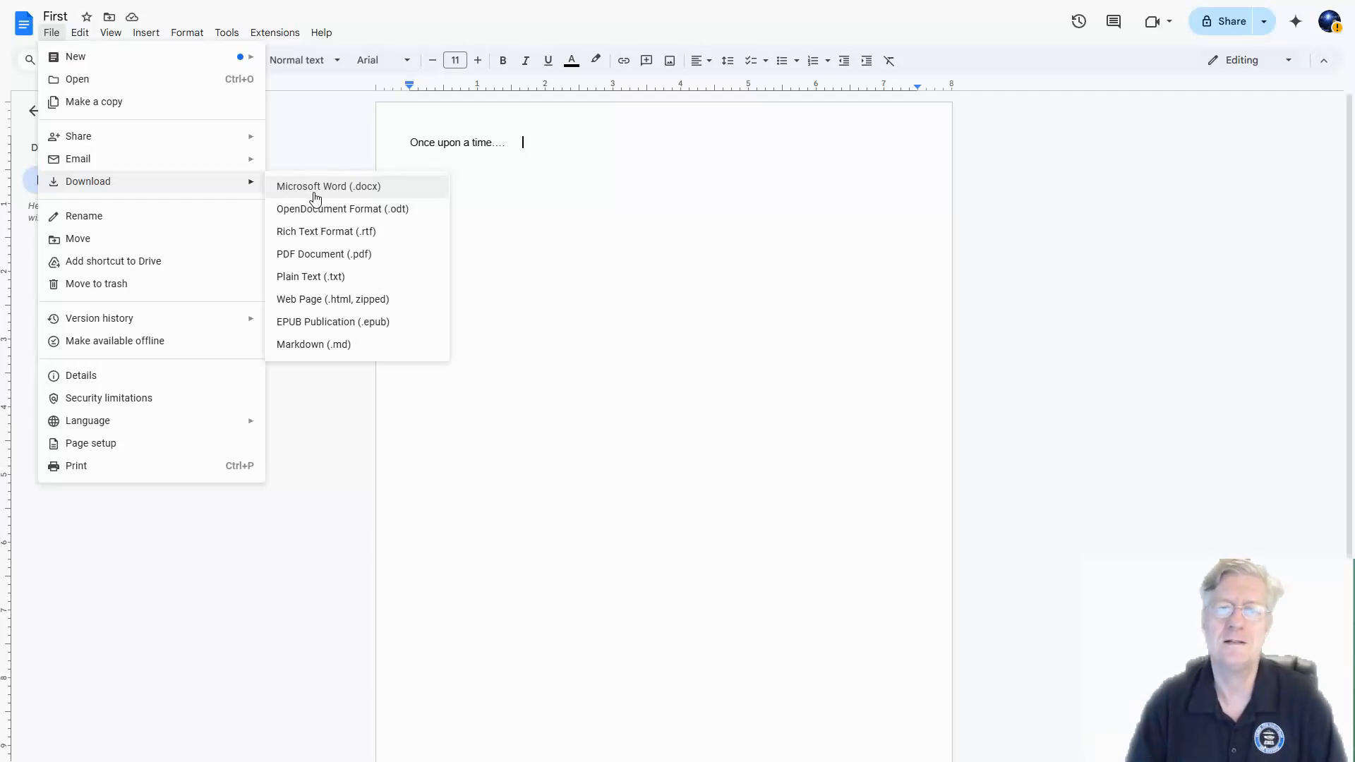
pyautogui.click(324, 189)
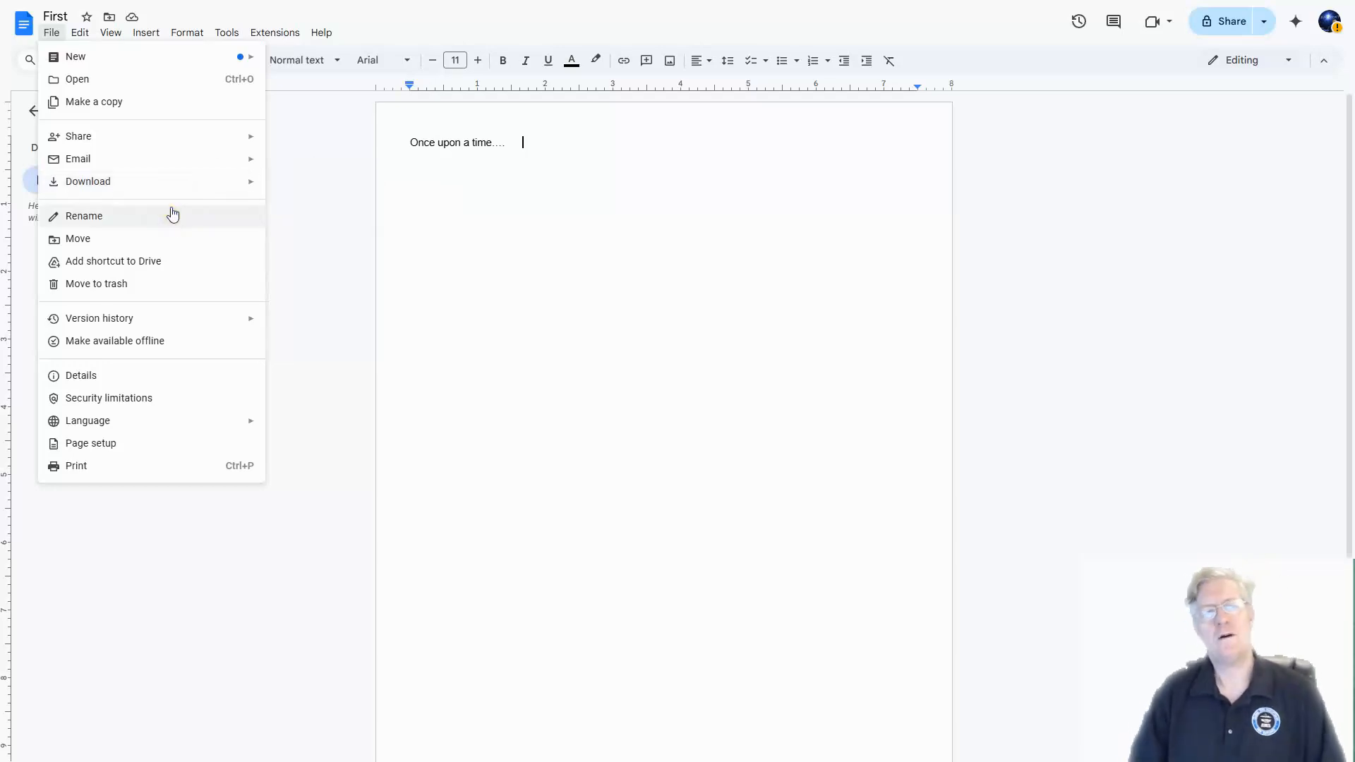
# - Rename the document as Second
pyautogui.click(101, 218)
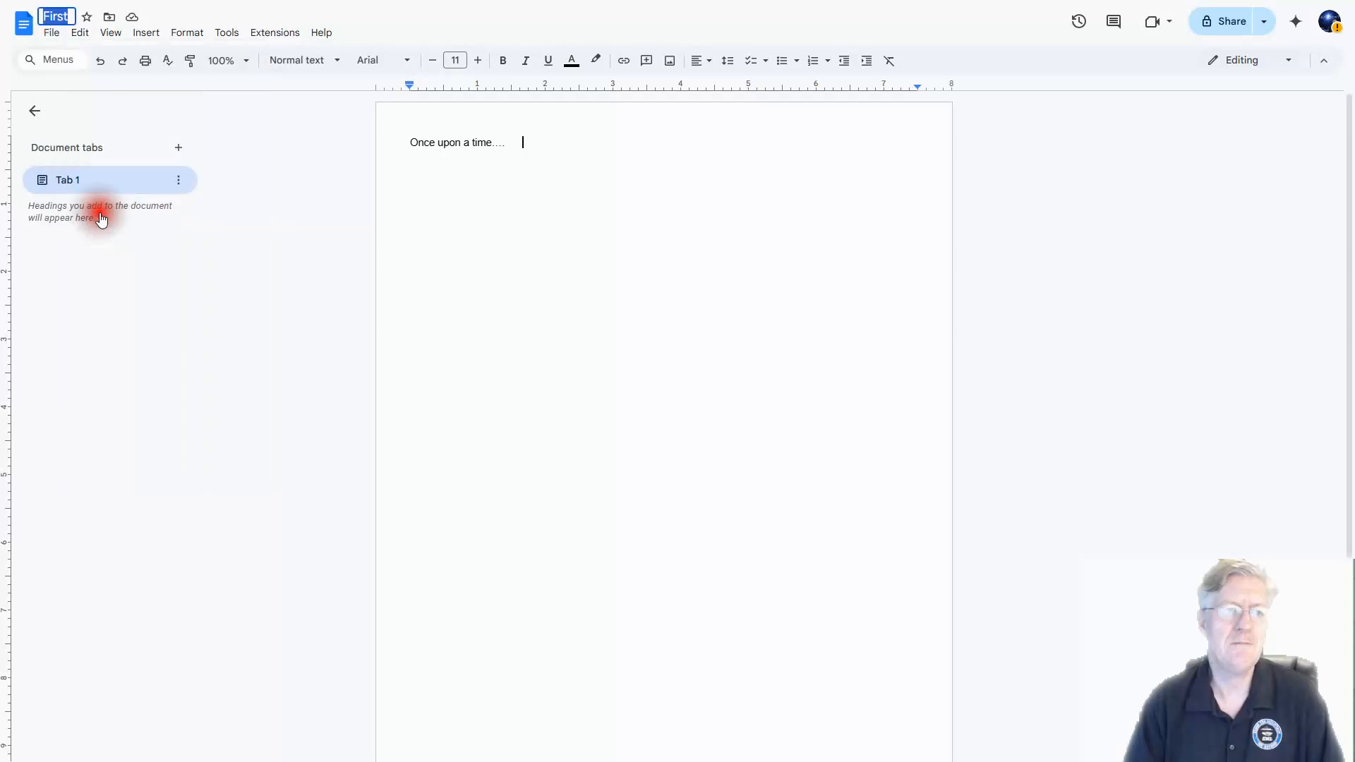
pyautogui.write('Second')
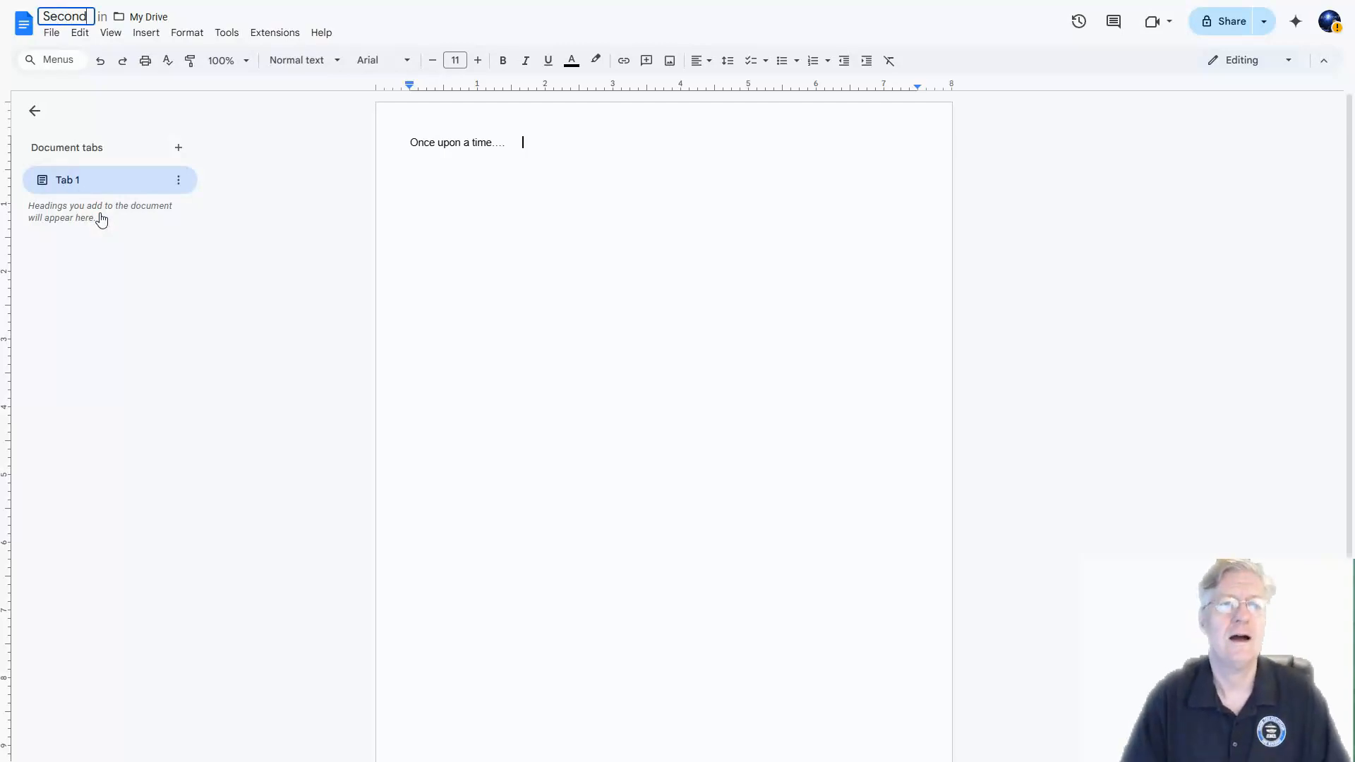
pyautogui.press('Return')
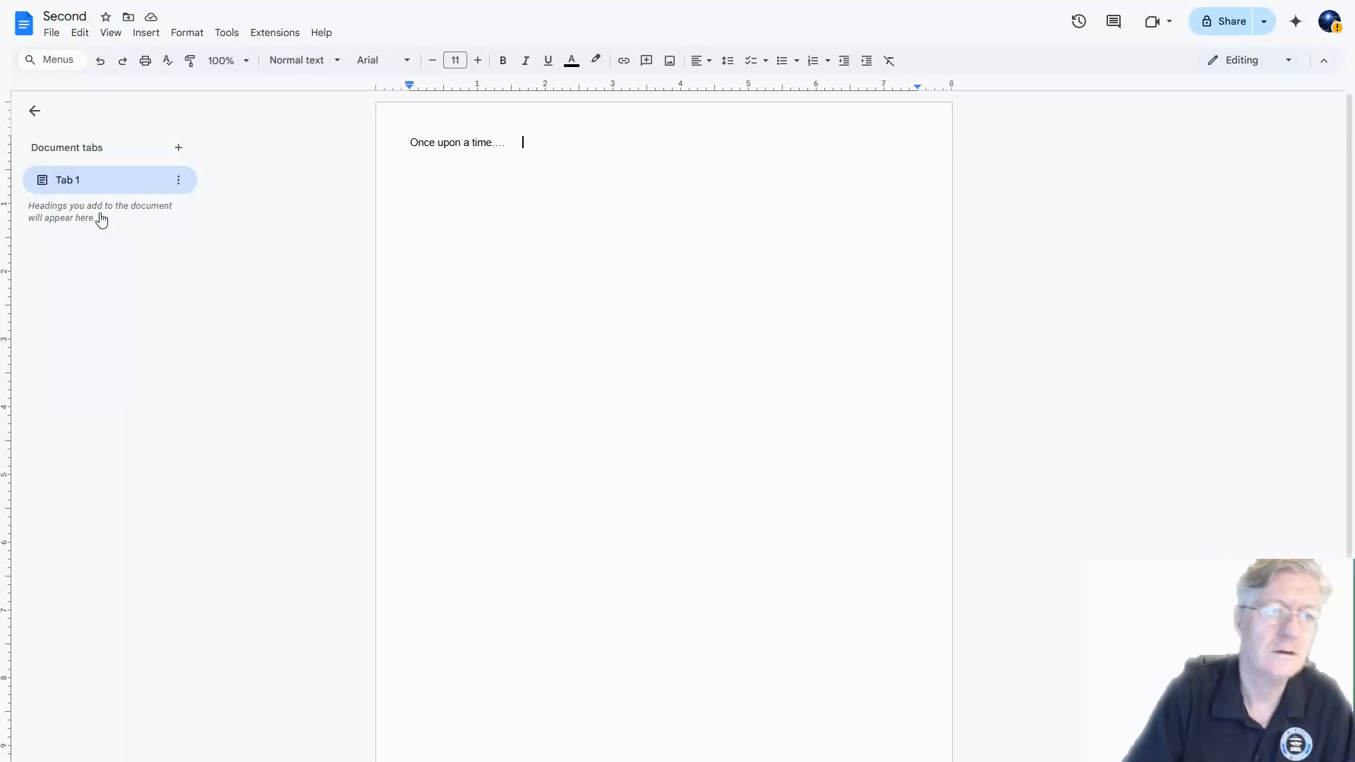
pyautogui.click(105, 213)
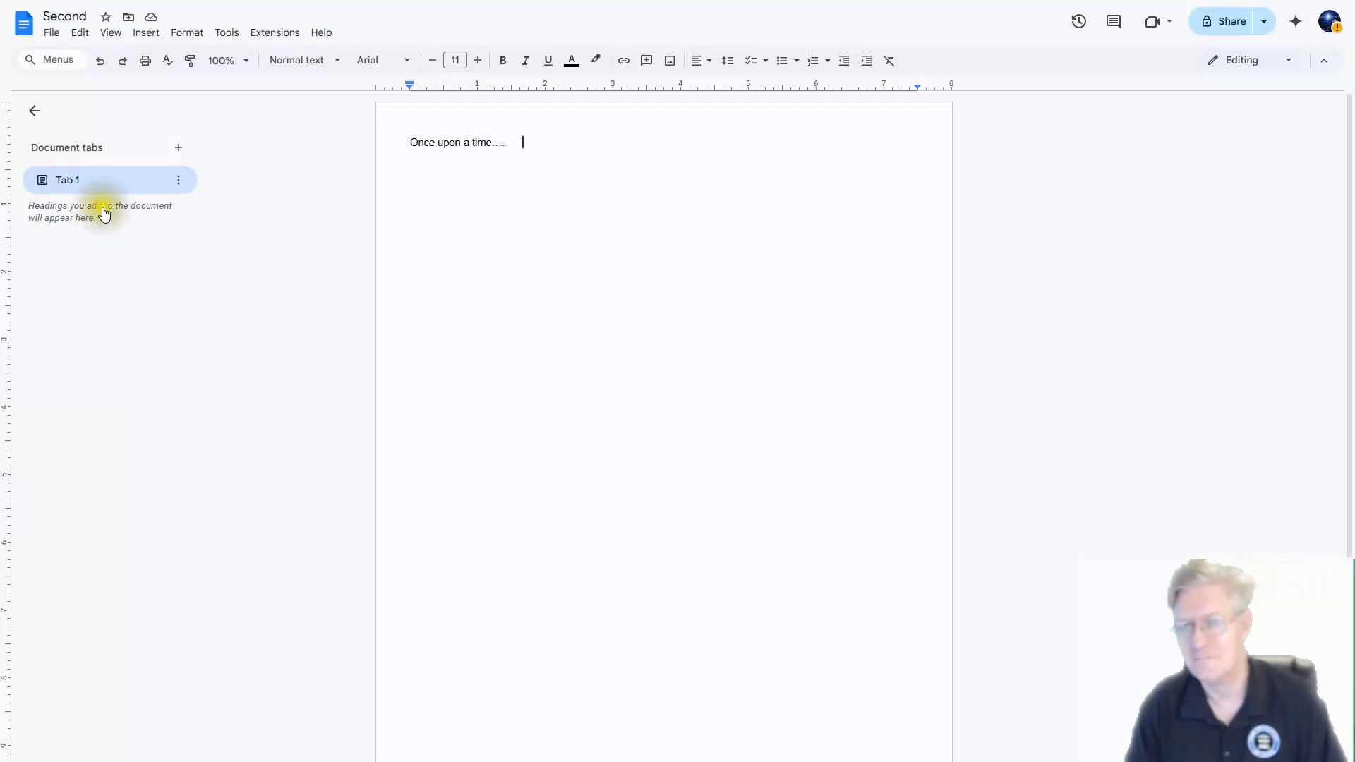
# - View the document's version history and return to editing
pyautogui.click(51, 32)
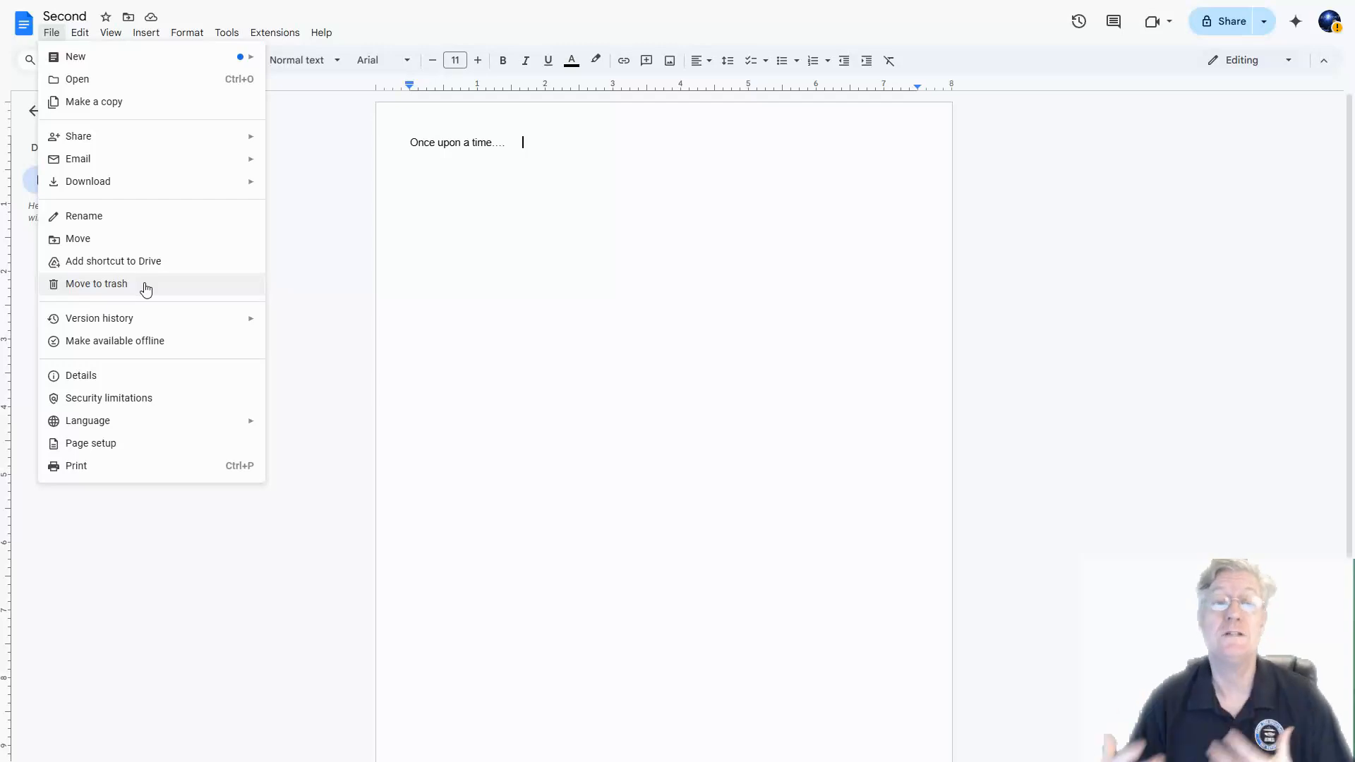
pyautogui.moveTo(144, 319)
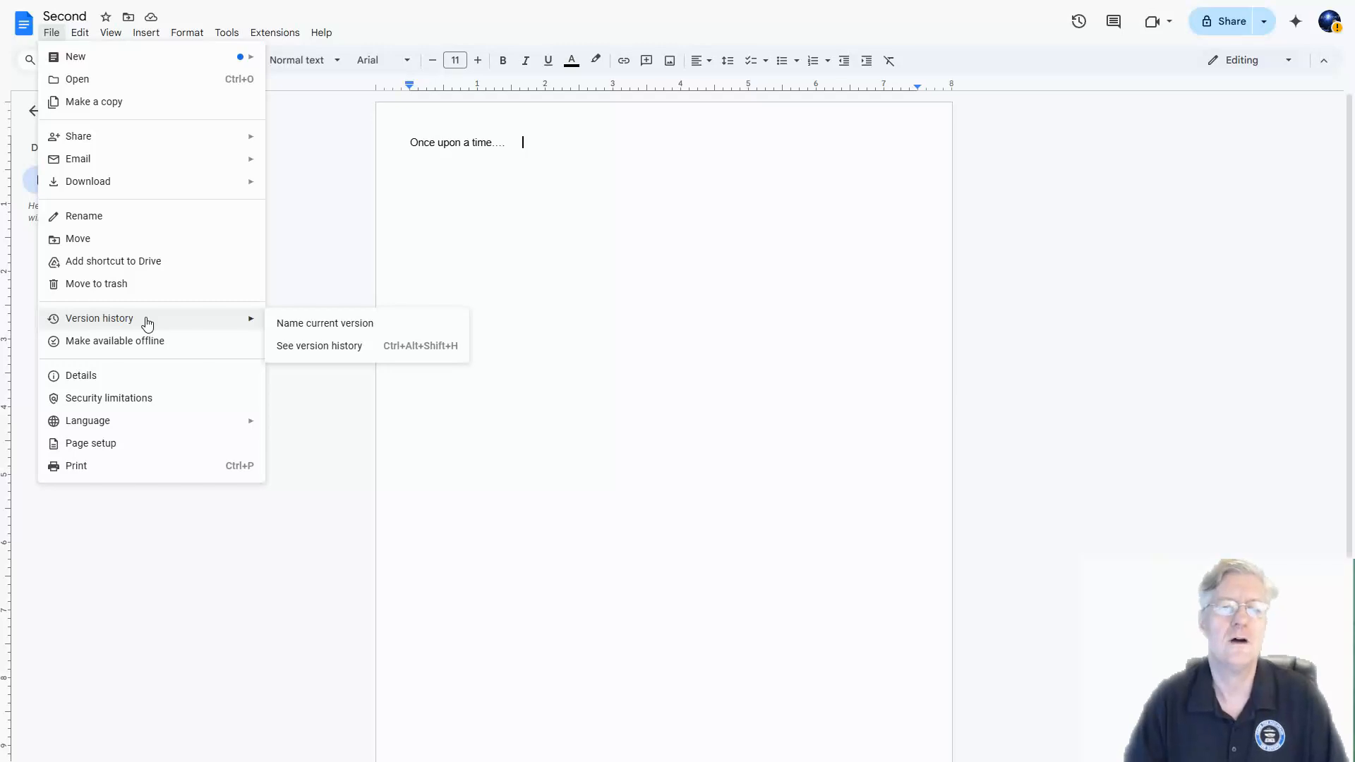
pyautogui.click(295, 347)
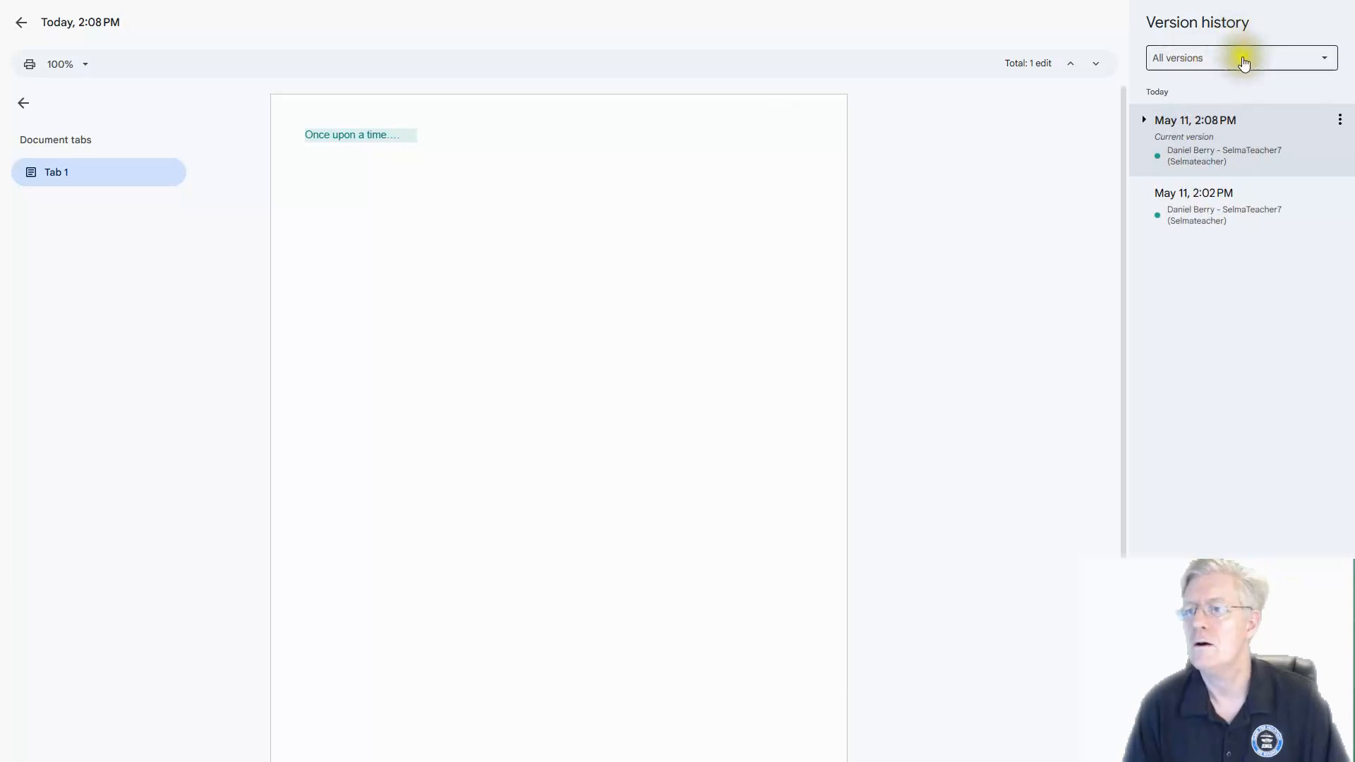
pyautogui.click(21, 23)
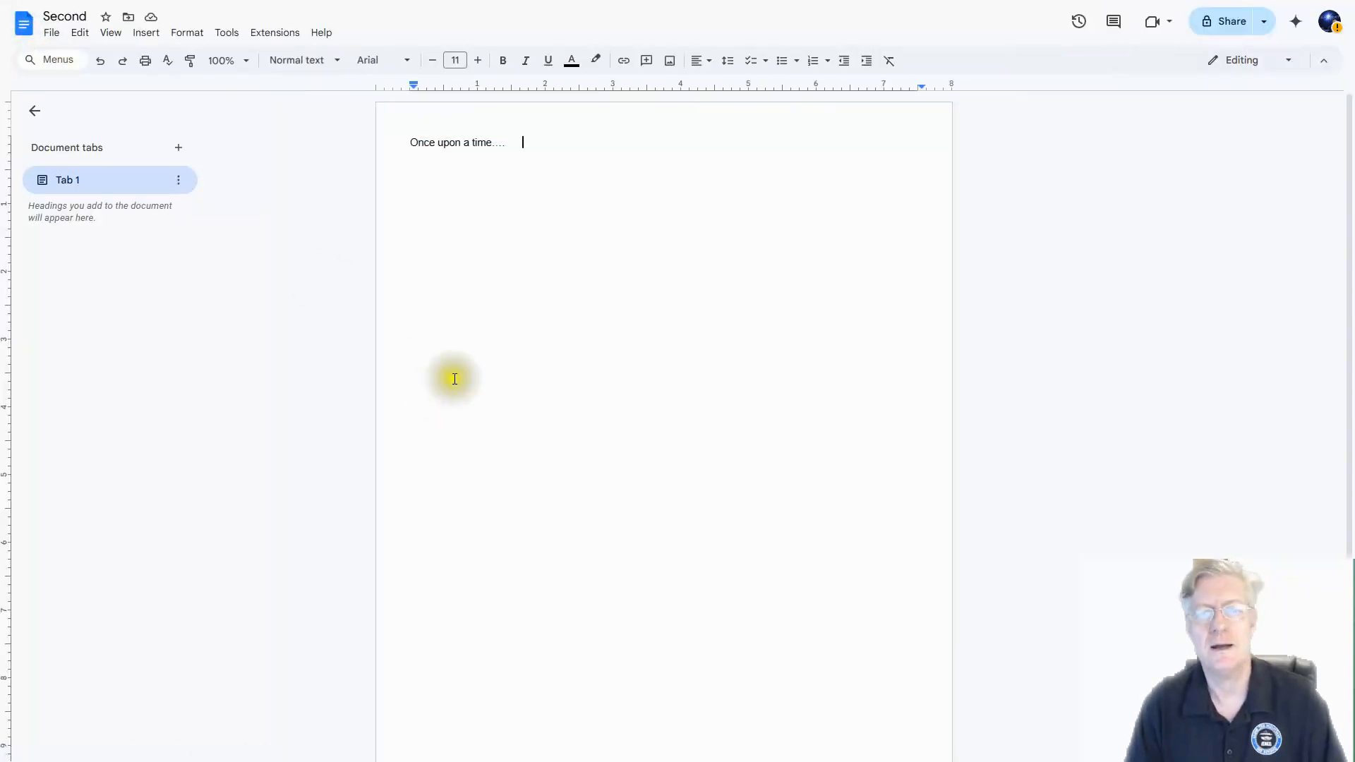
# - View the document details, including location, owner and creation time, and close them
pyautogui.click(51, 33)
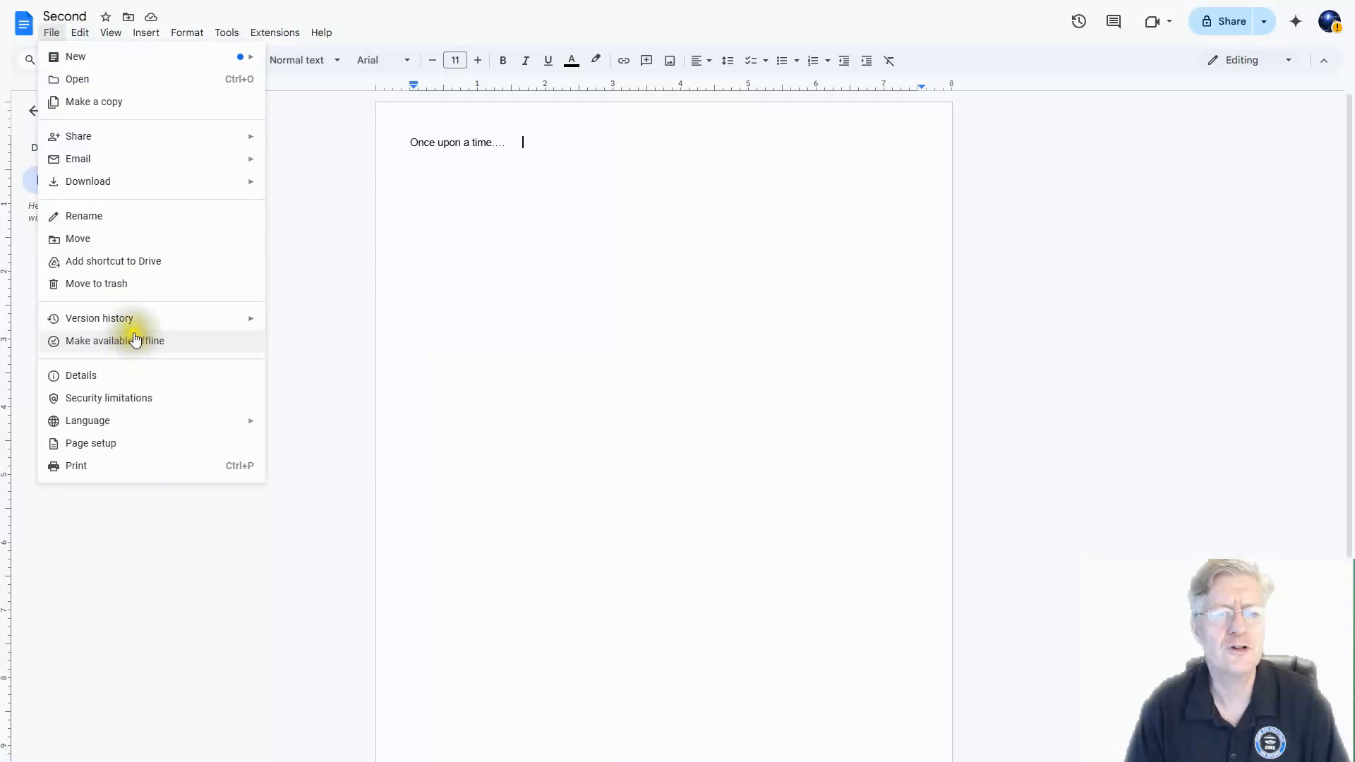
pyautogui.moveTo(136, 316)
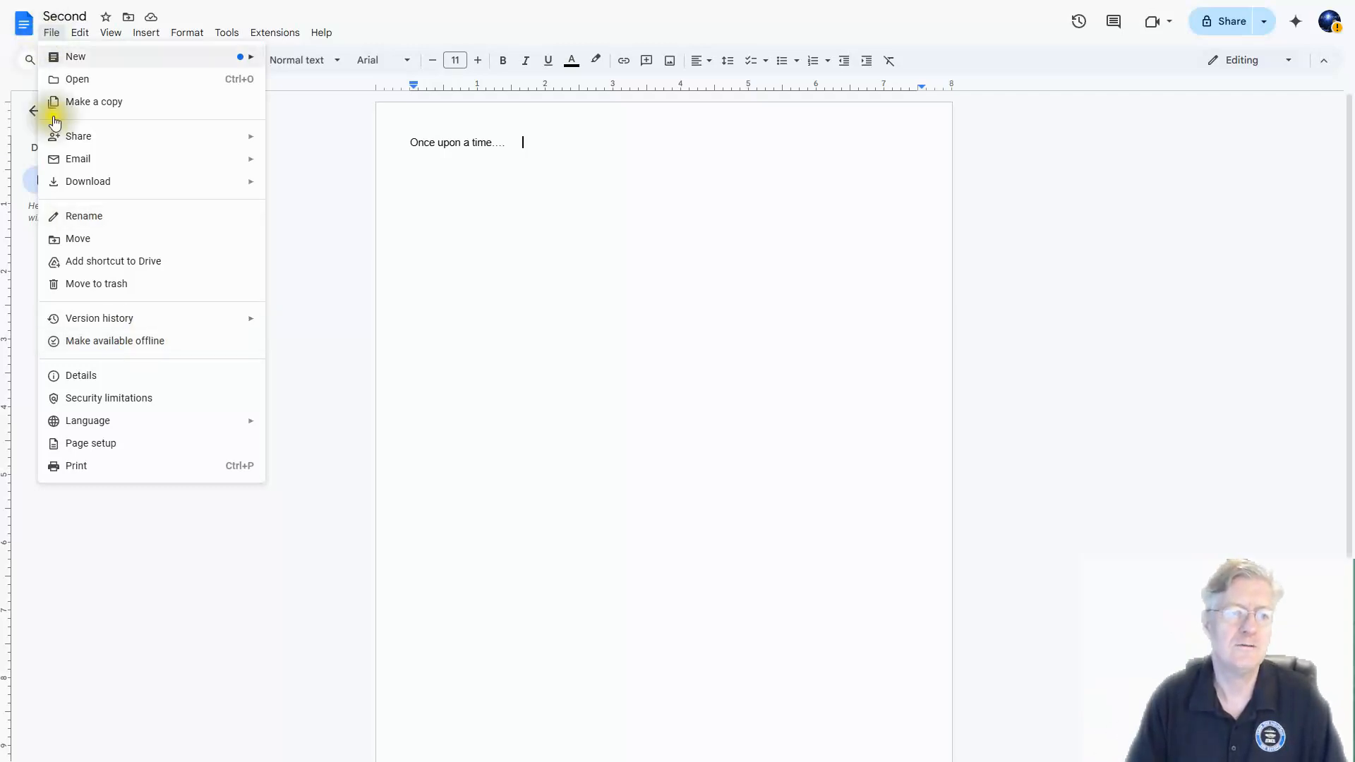
pyautogui.click(130, 352)
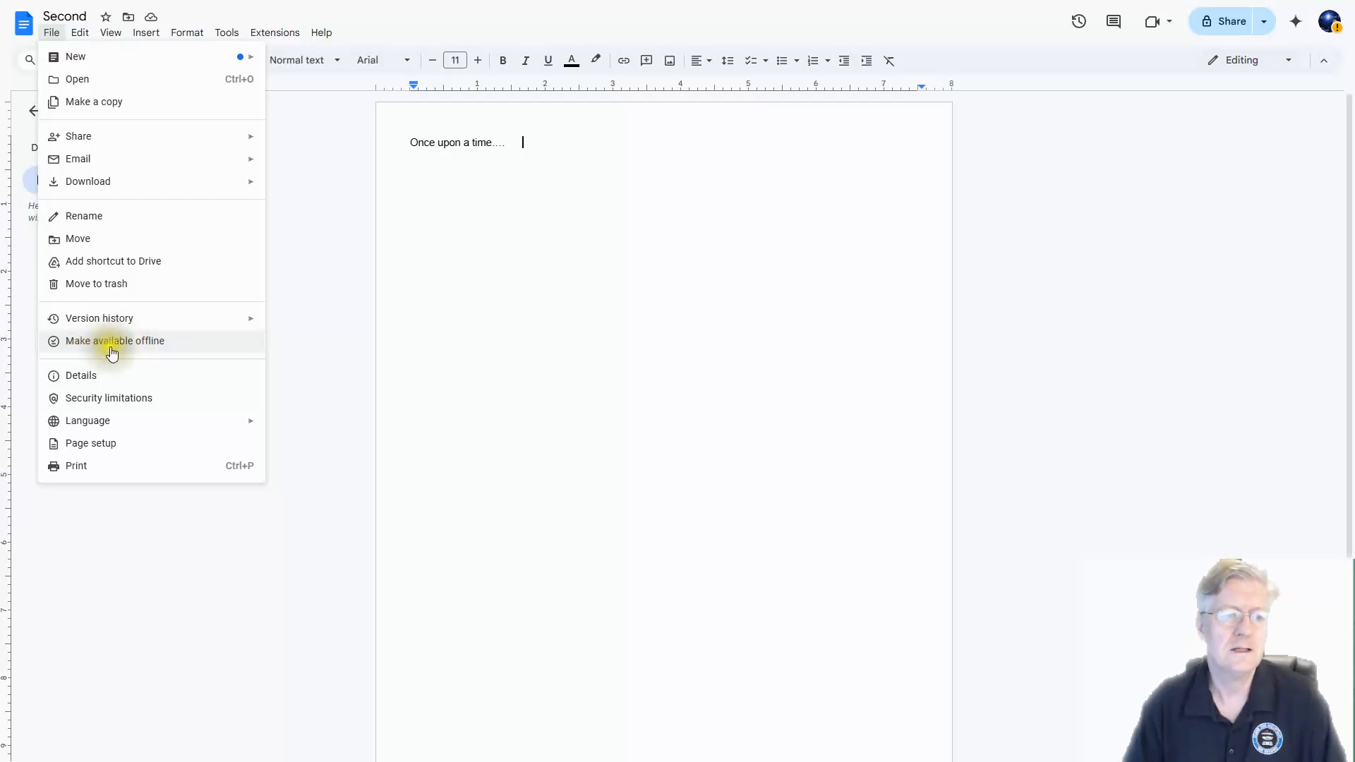
pyautogui.click(81, 377)
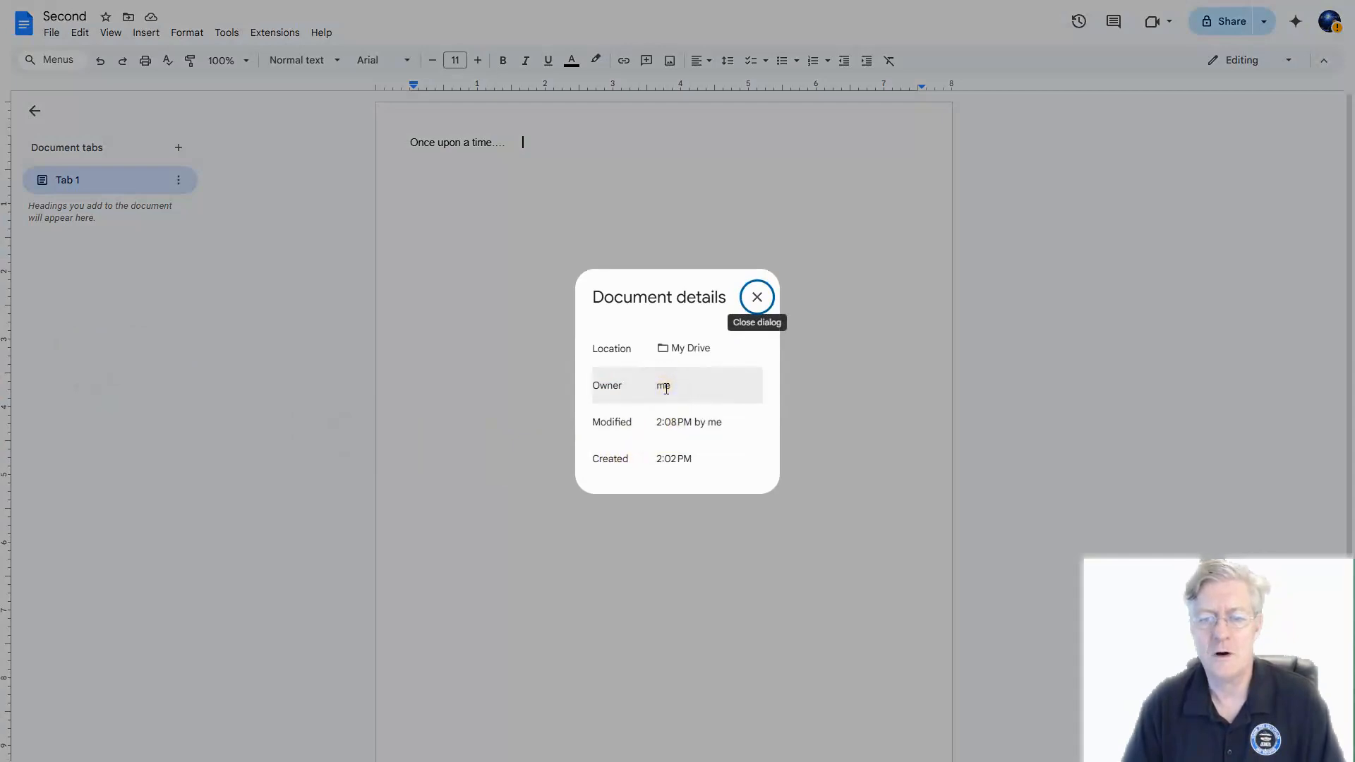
pyautogui.click(758, 297)
# - Look through the available document languages and open the page setup settings
pyautogui.click(48, 30)
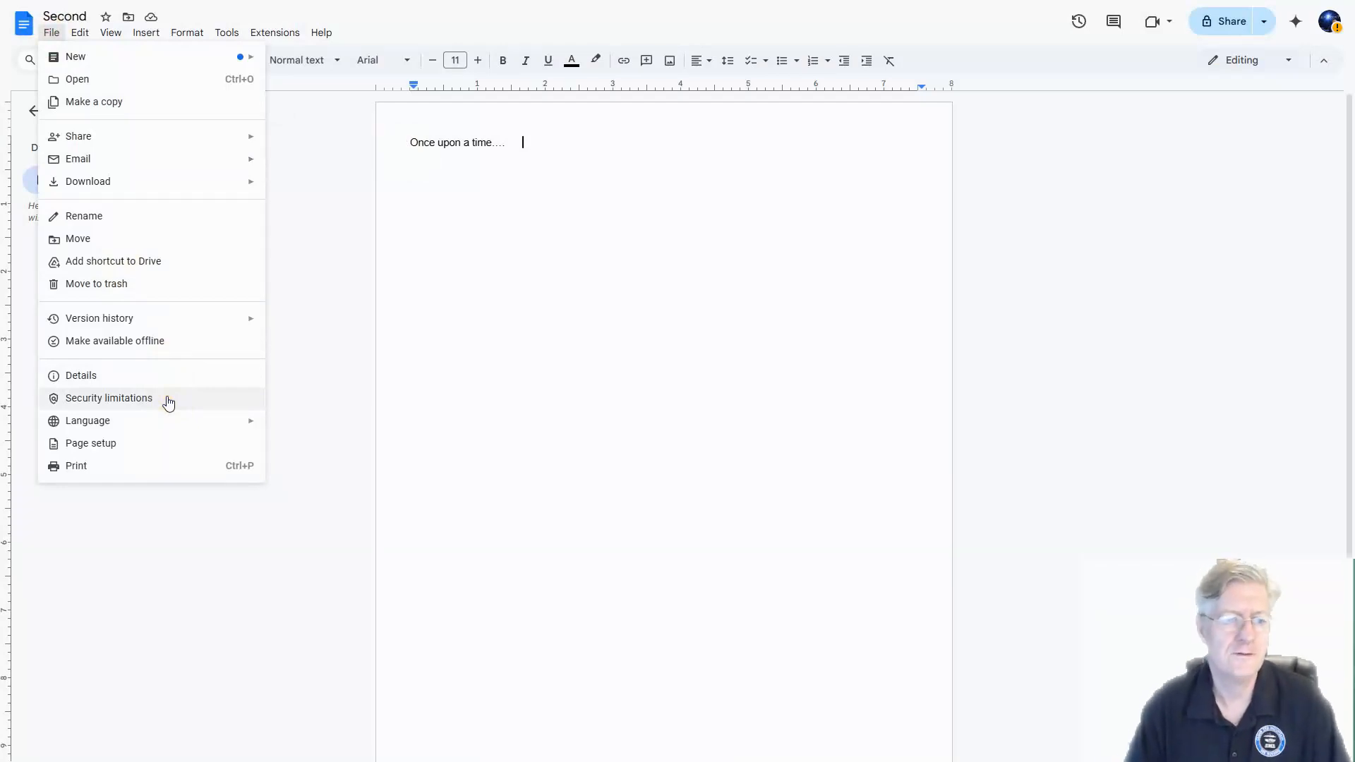
pyautogui.moveTo(157, 421)
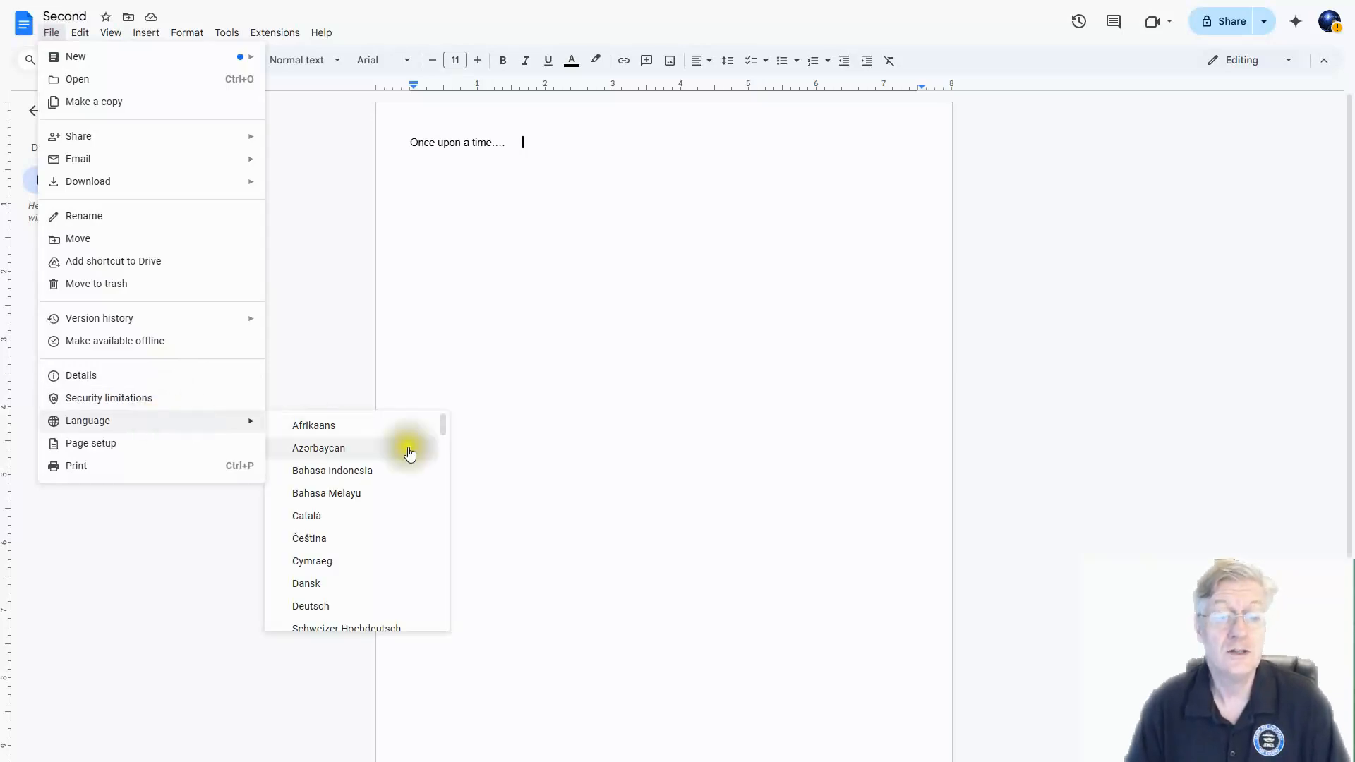
pyautogui.moveTo(442, 428); pyautogui.dragTo(439, 448)
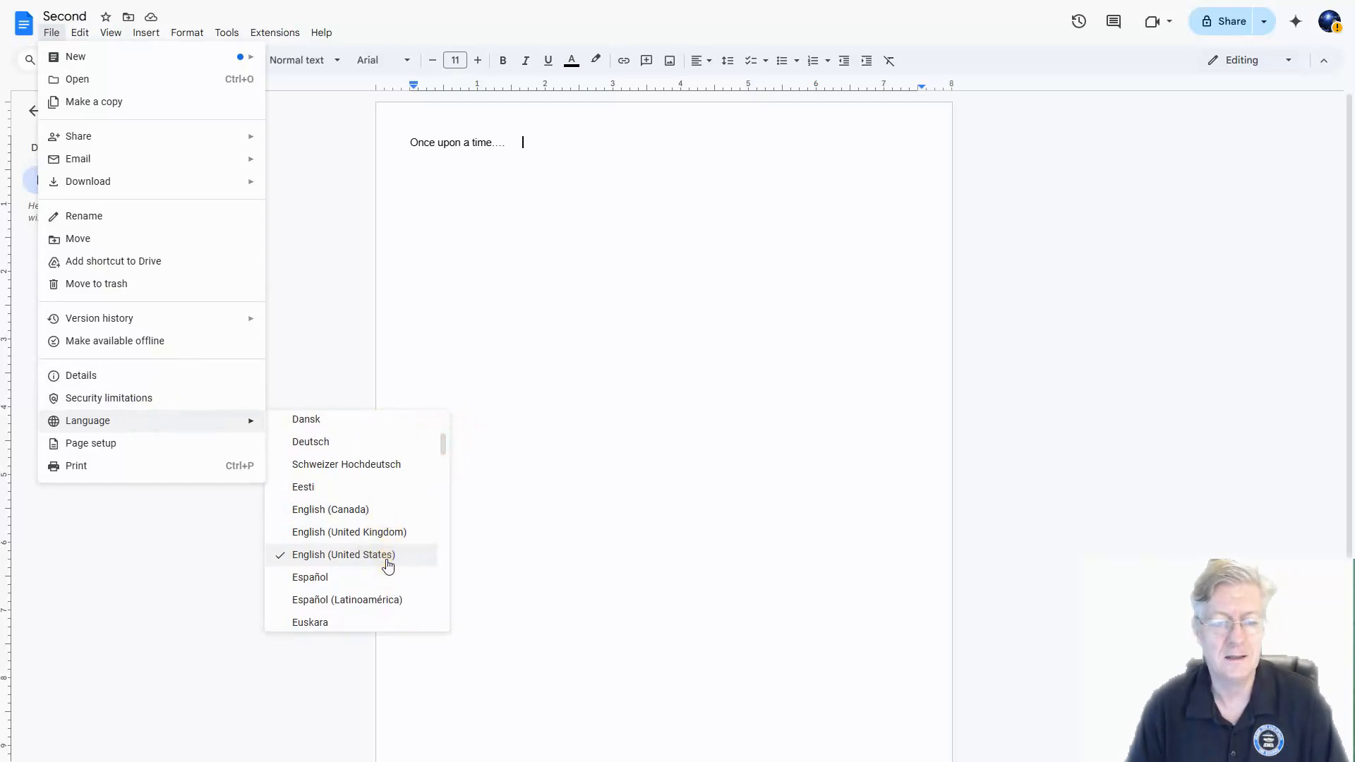
pyautogui.click(155, 452)
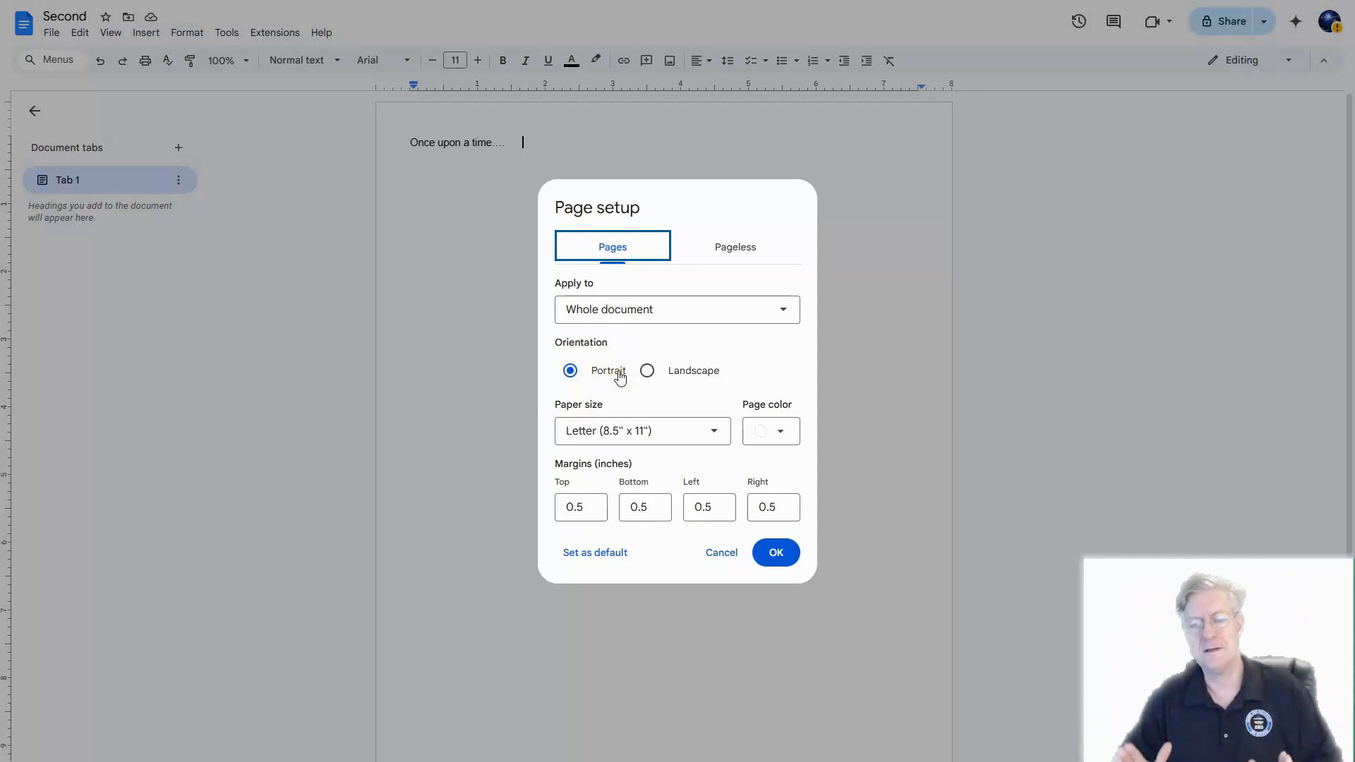
# - Try the landscape and portrait orientations, and look through the available paper sizes and page colors
pyautogui.click(647, 372)
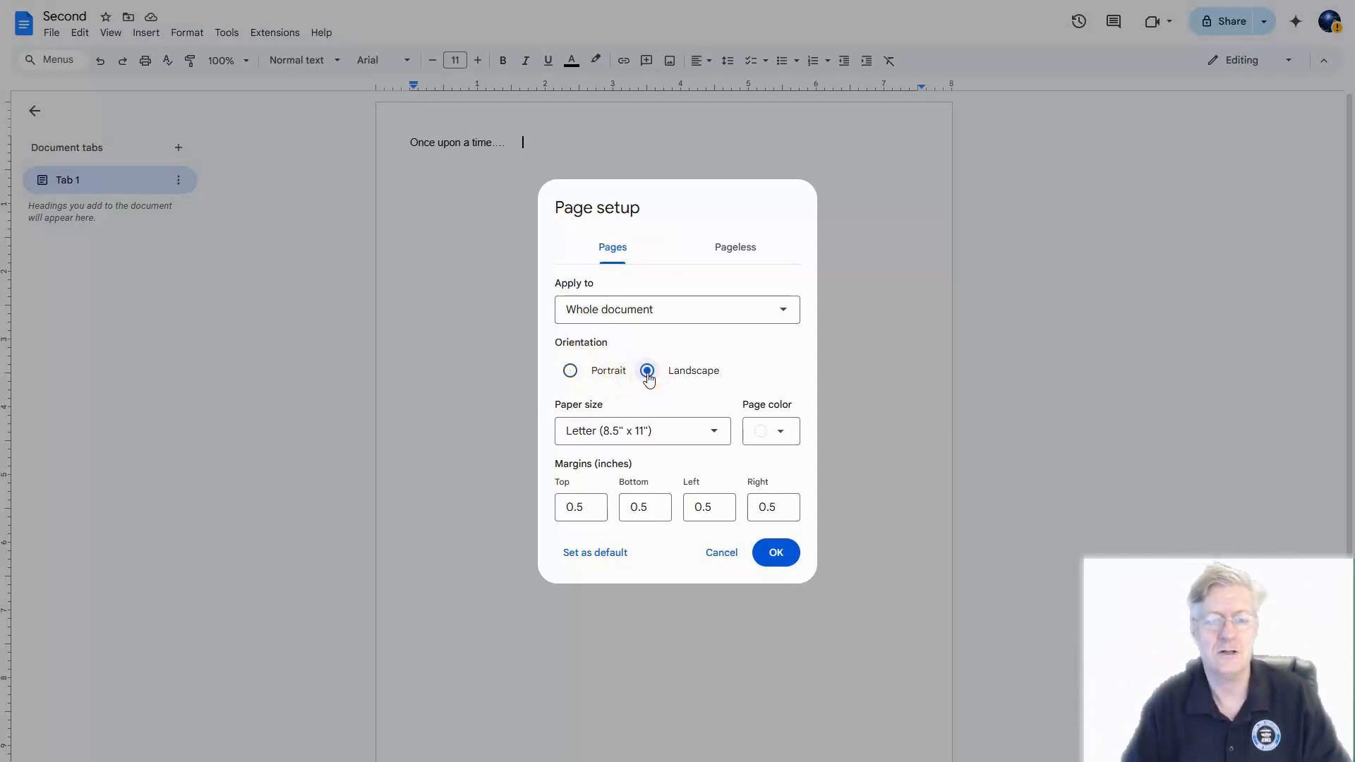
pyautogui.click(573, 374)
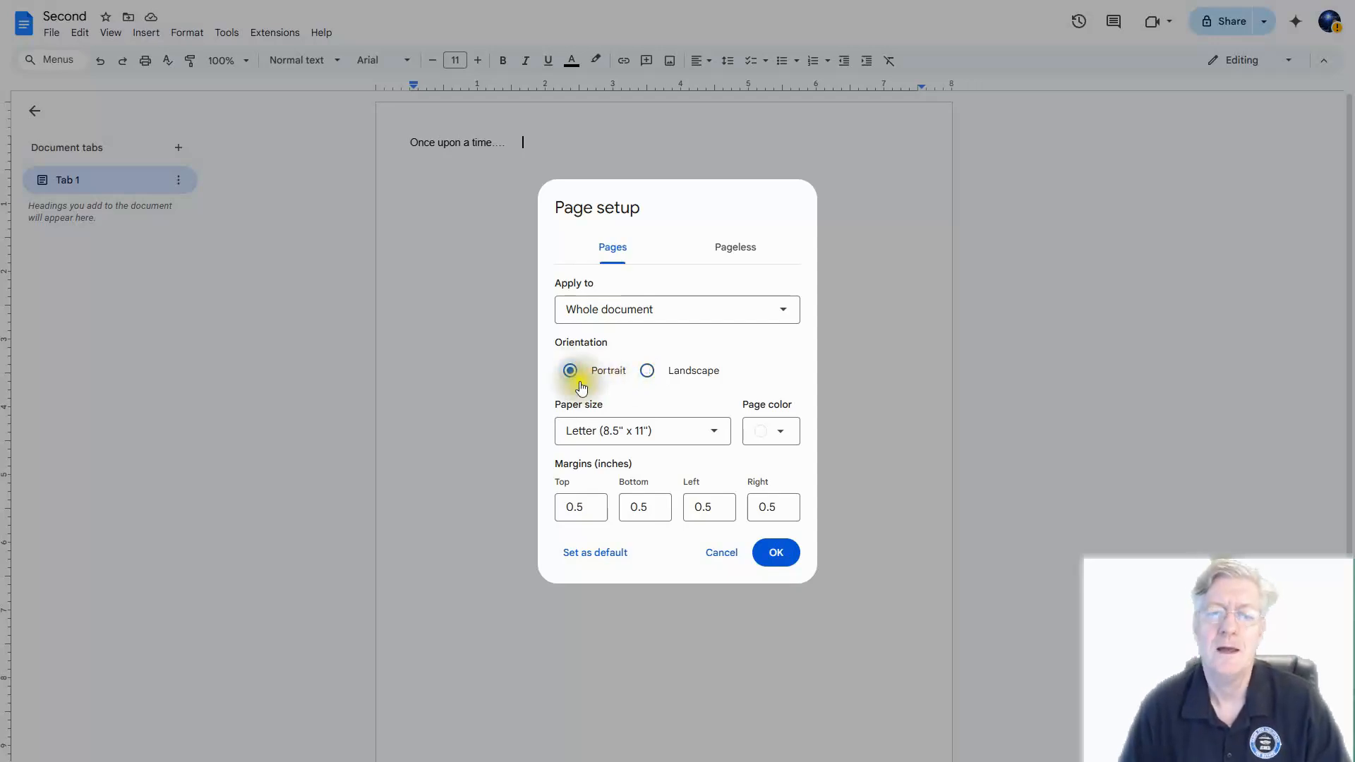
pyautogui.click(662, 434)
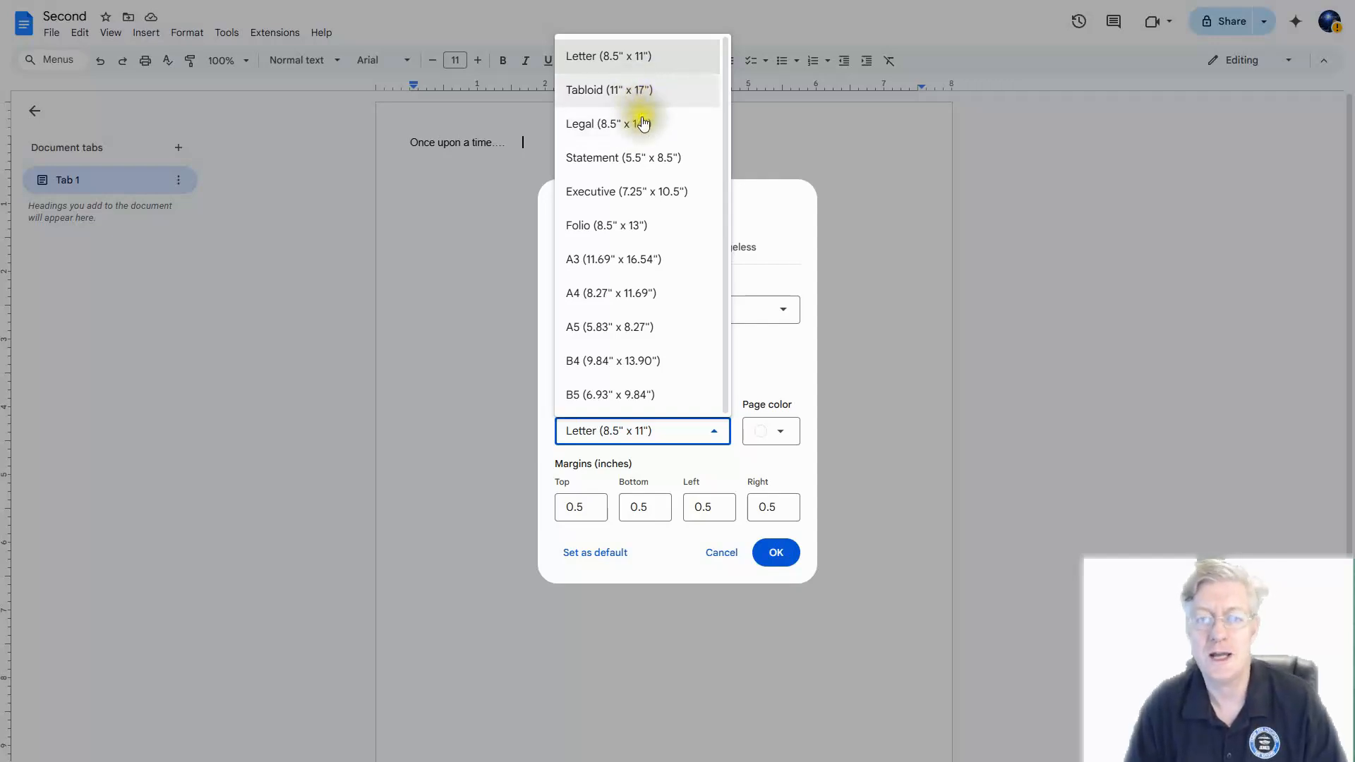
pyautogui.click(657, 438)
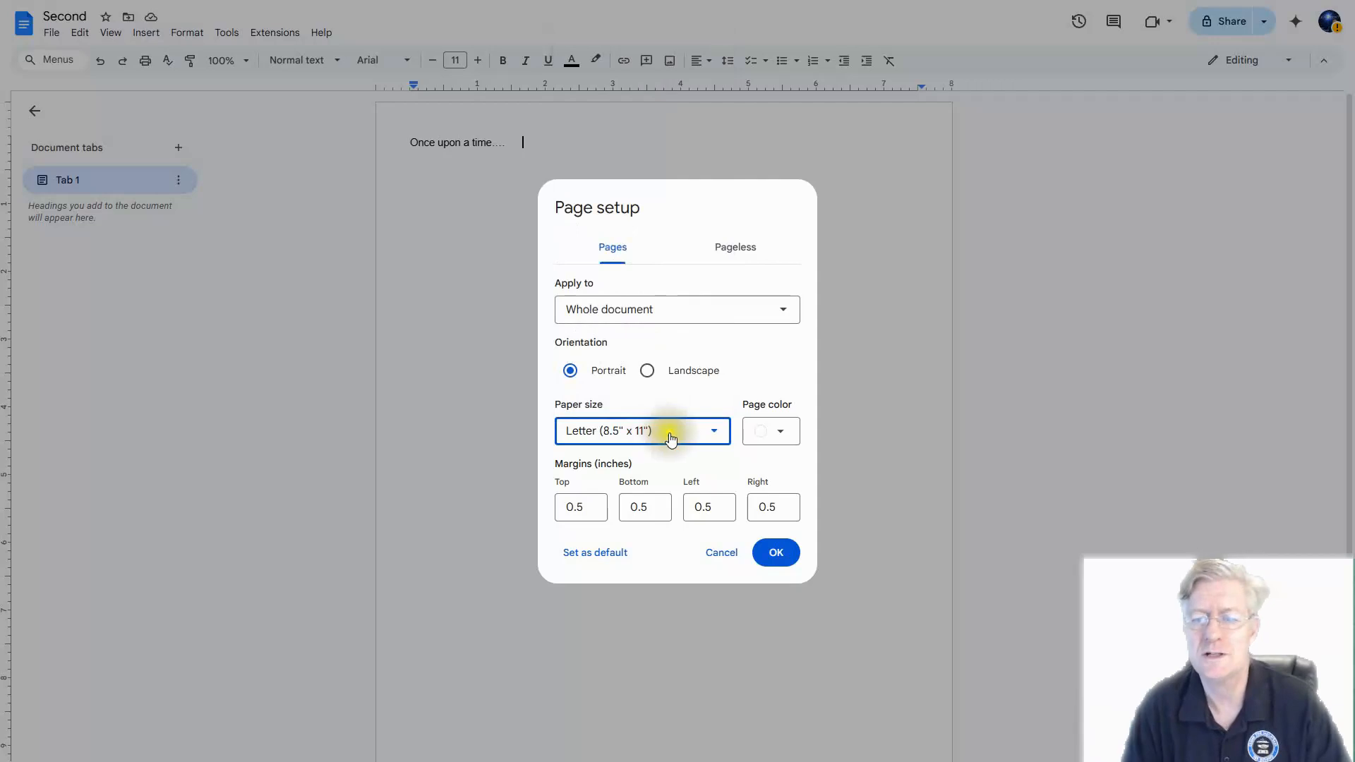
pyautogui.click(781, 434)
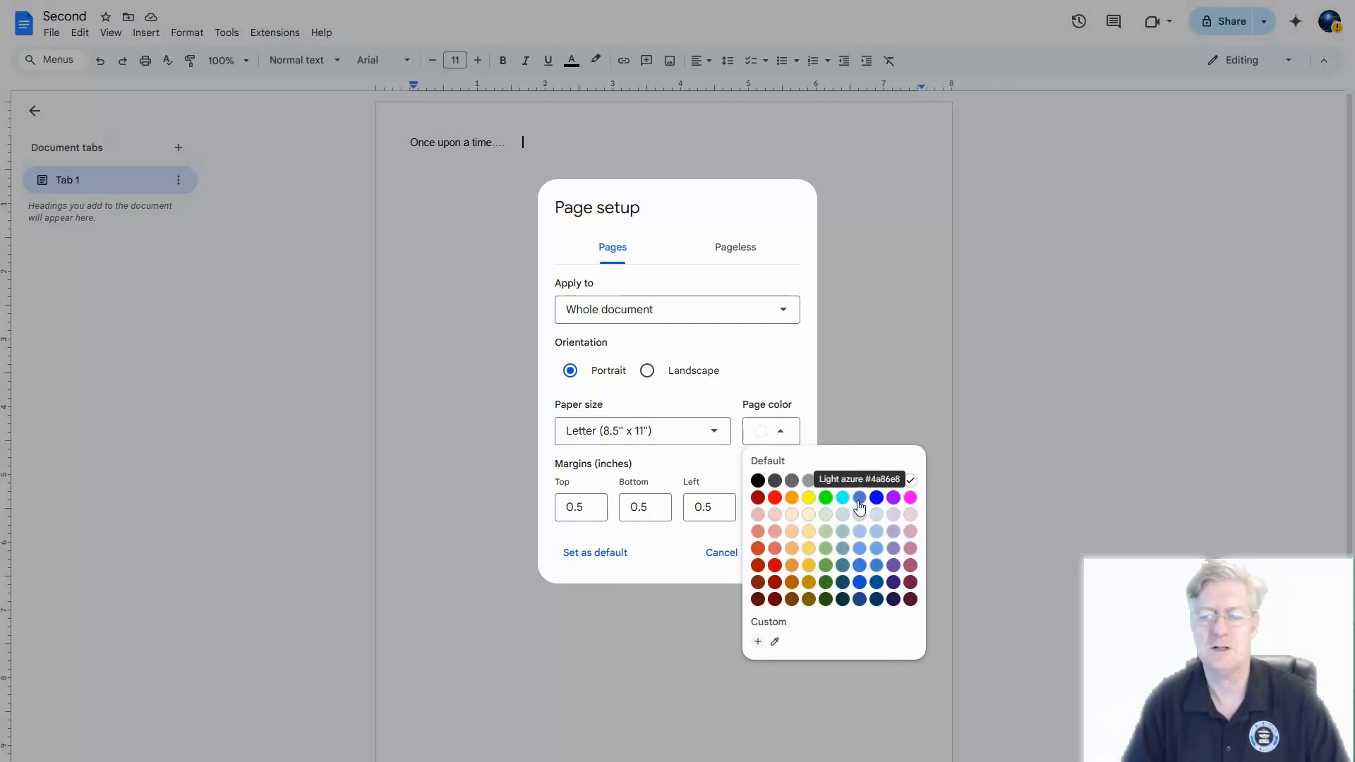
pyautogui.click(772, 381)
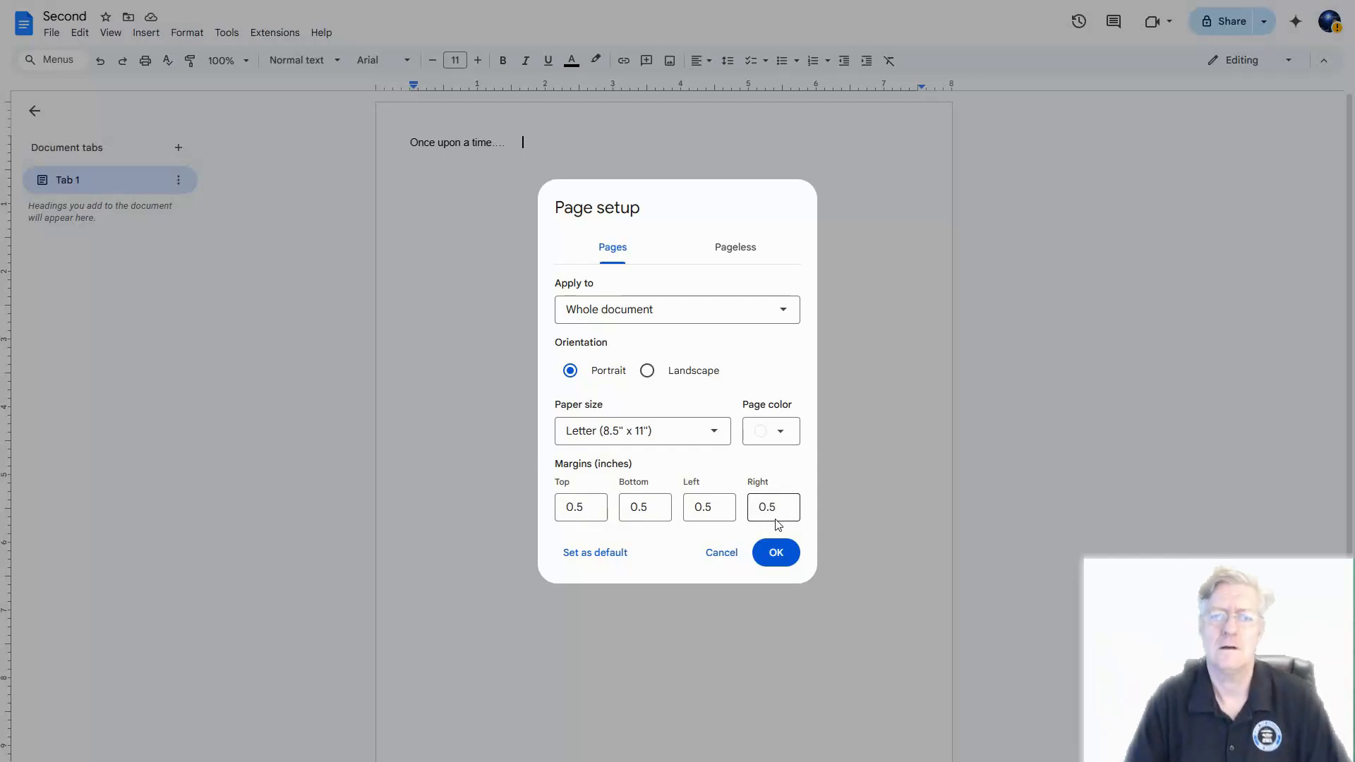
# - Review the default and pageless page setup options, and leave the page setup without applying changes
pyautogui.click(600, 557)
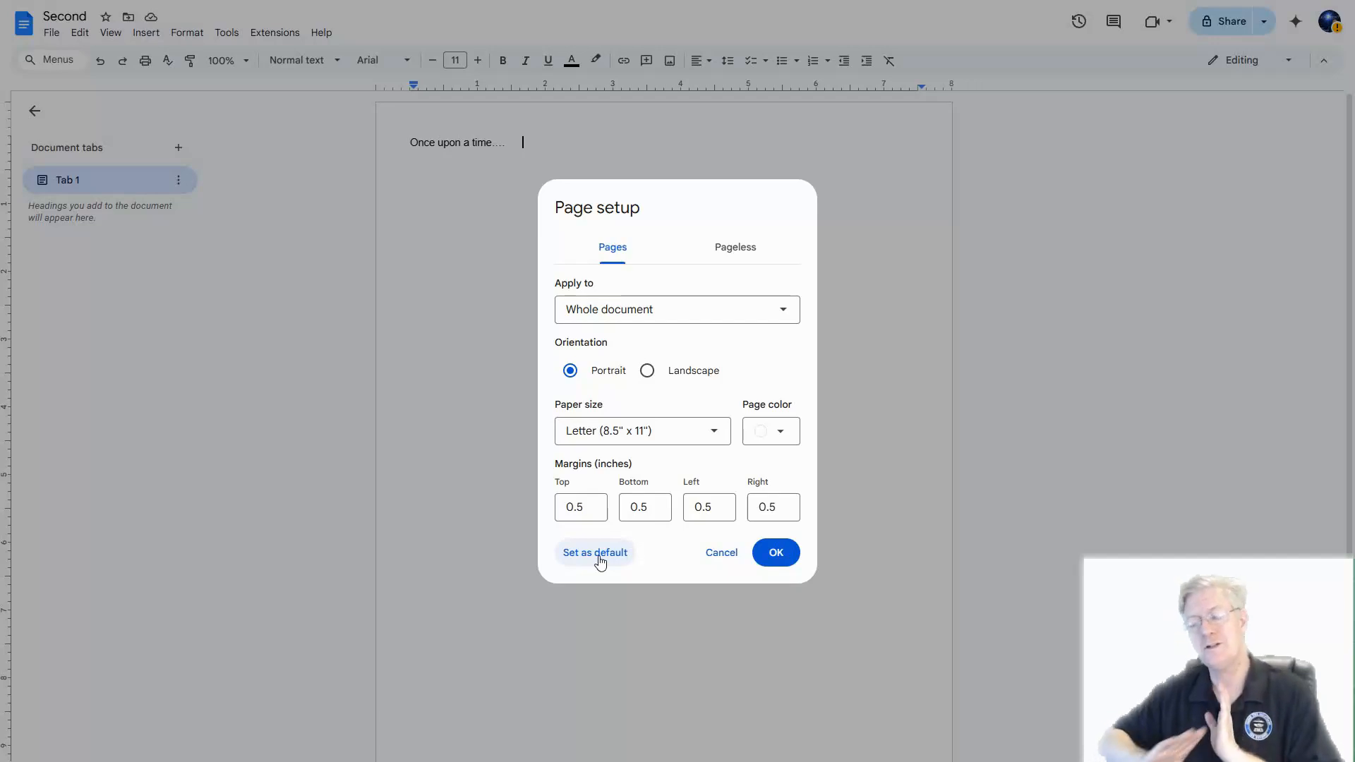
pyautogui.click(741, 249)
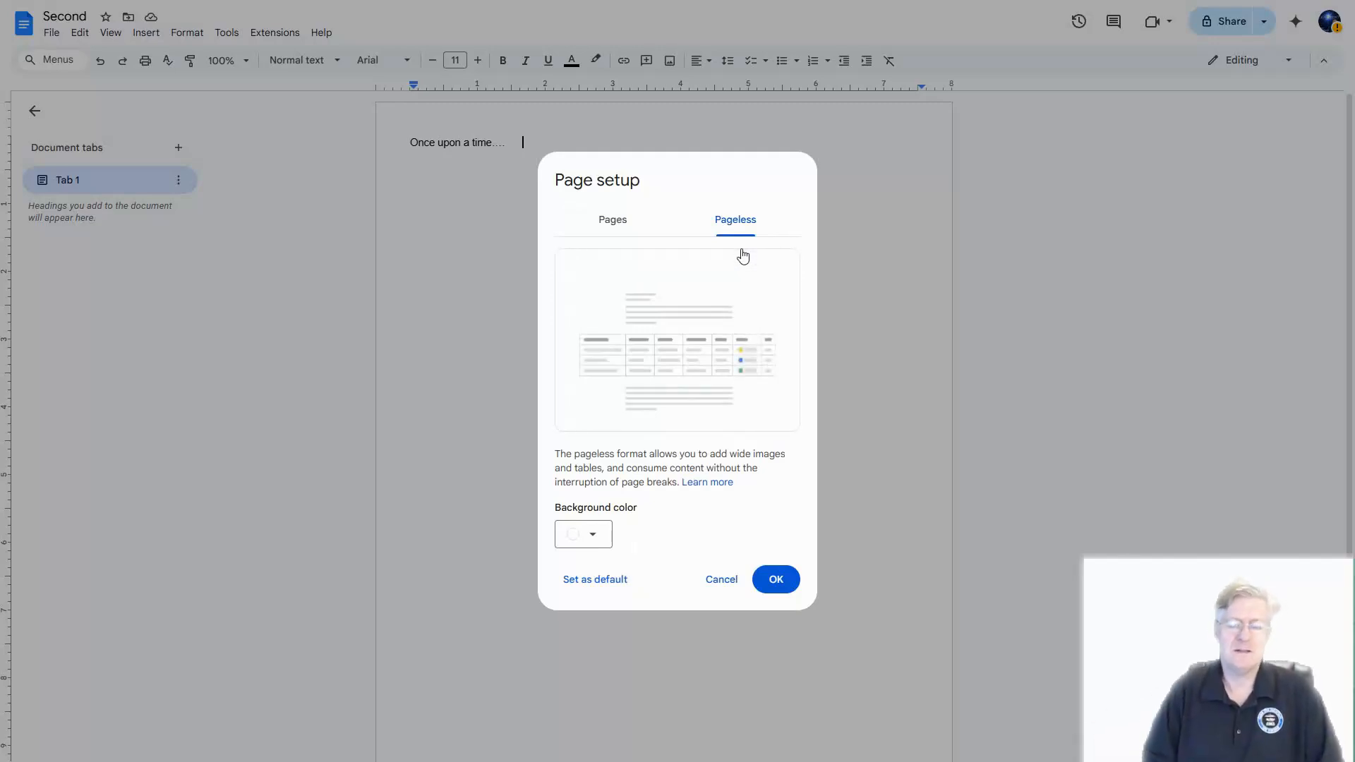
pyautogui.click(740, 238)
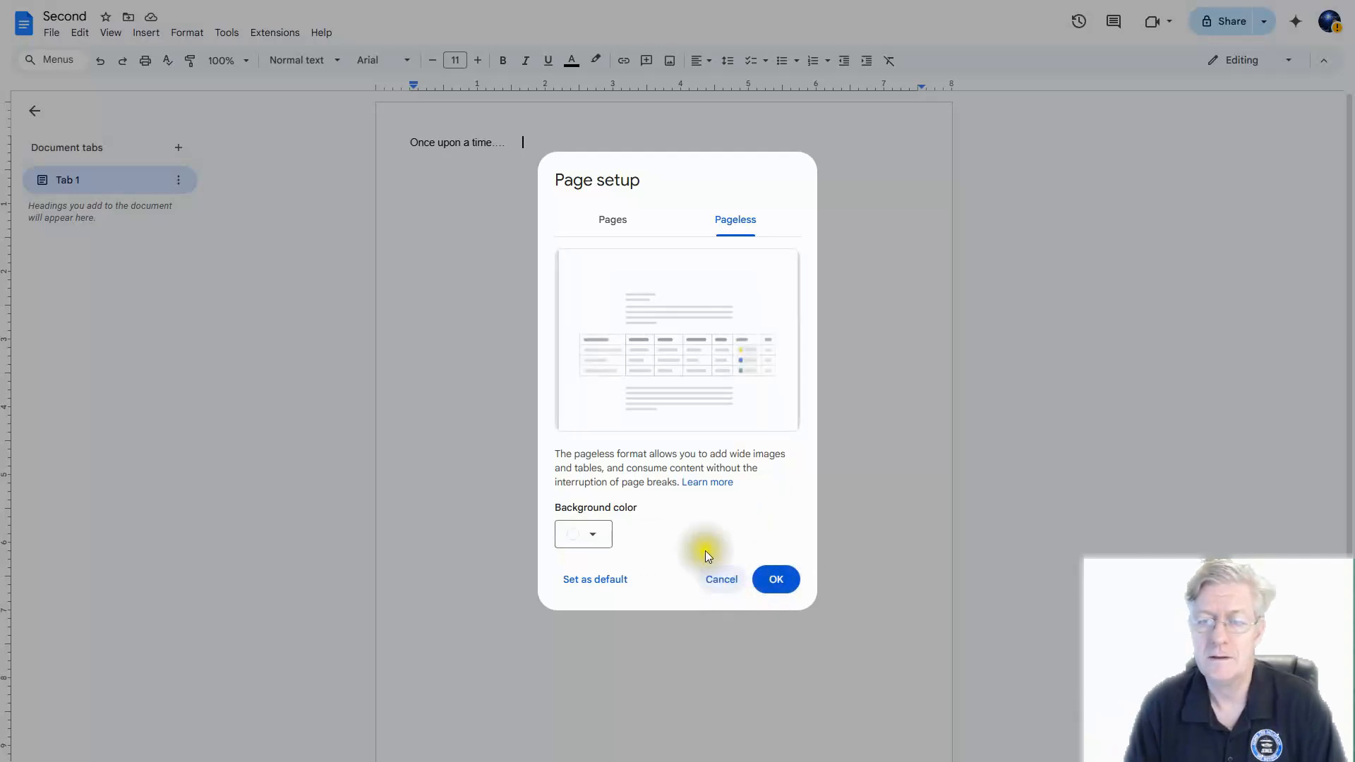
pyautogui.click(616, 222)
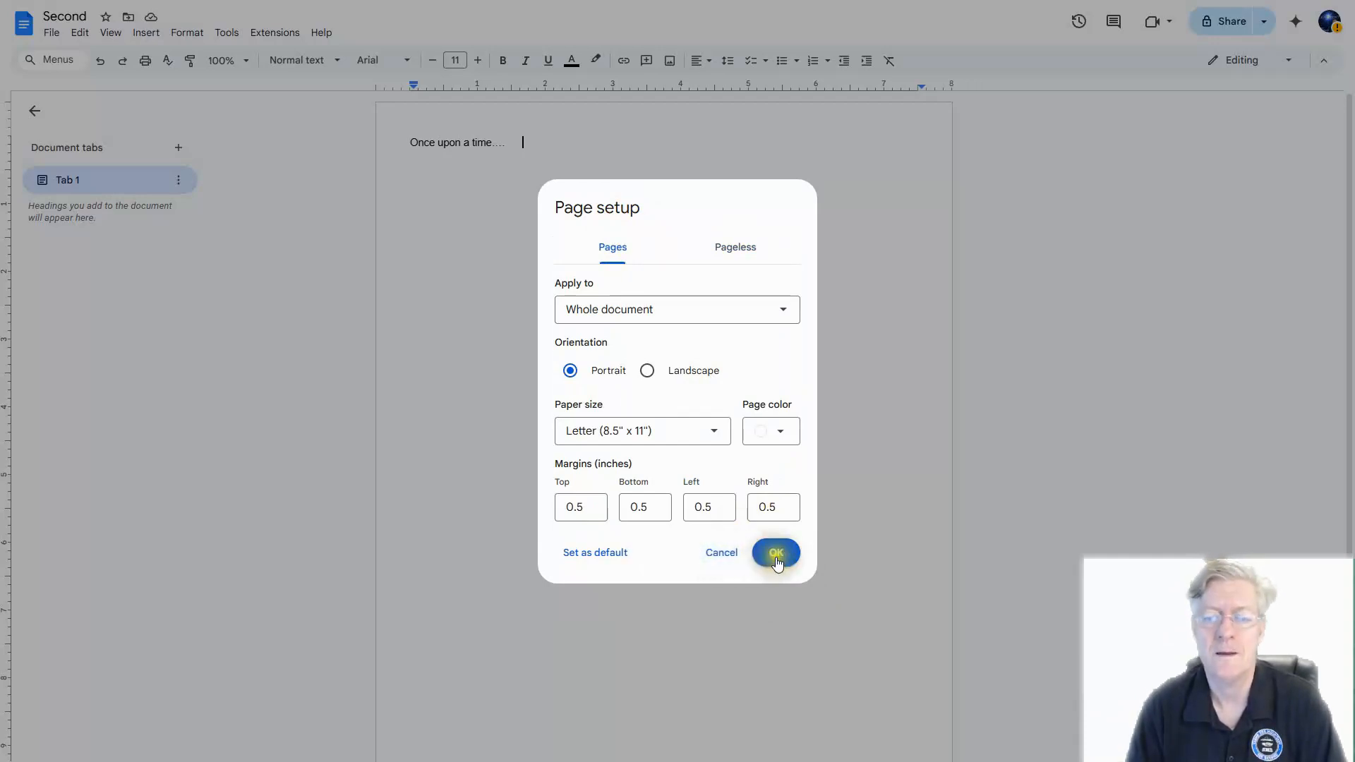
pyautogui.click(723, 554)
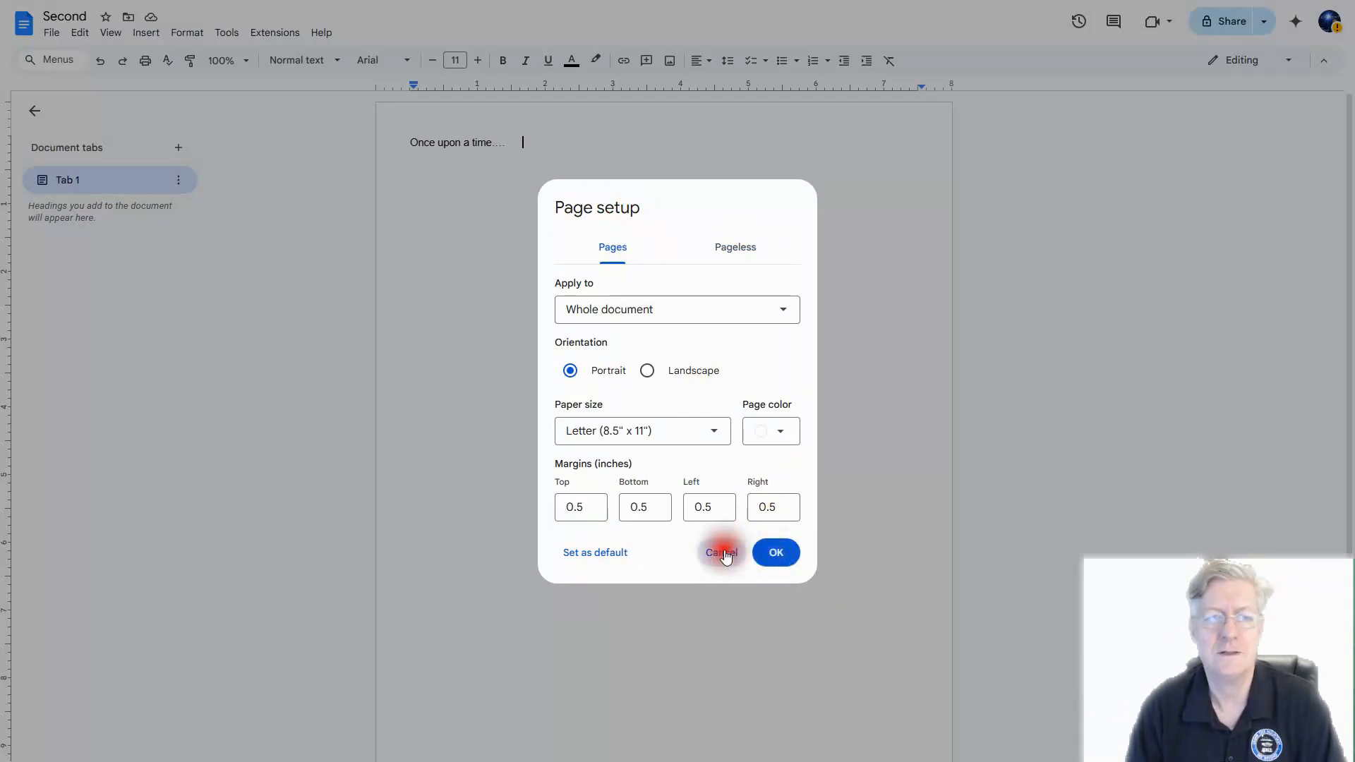
pyautogui.click(54, 34)
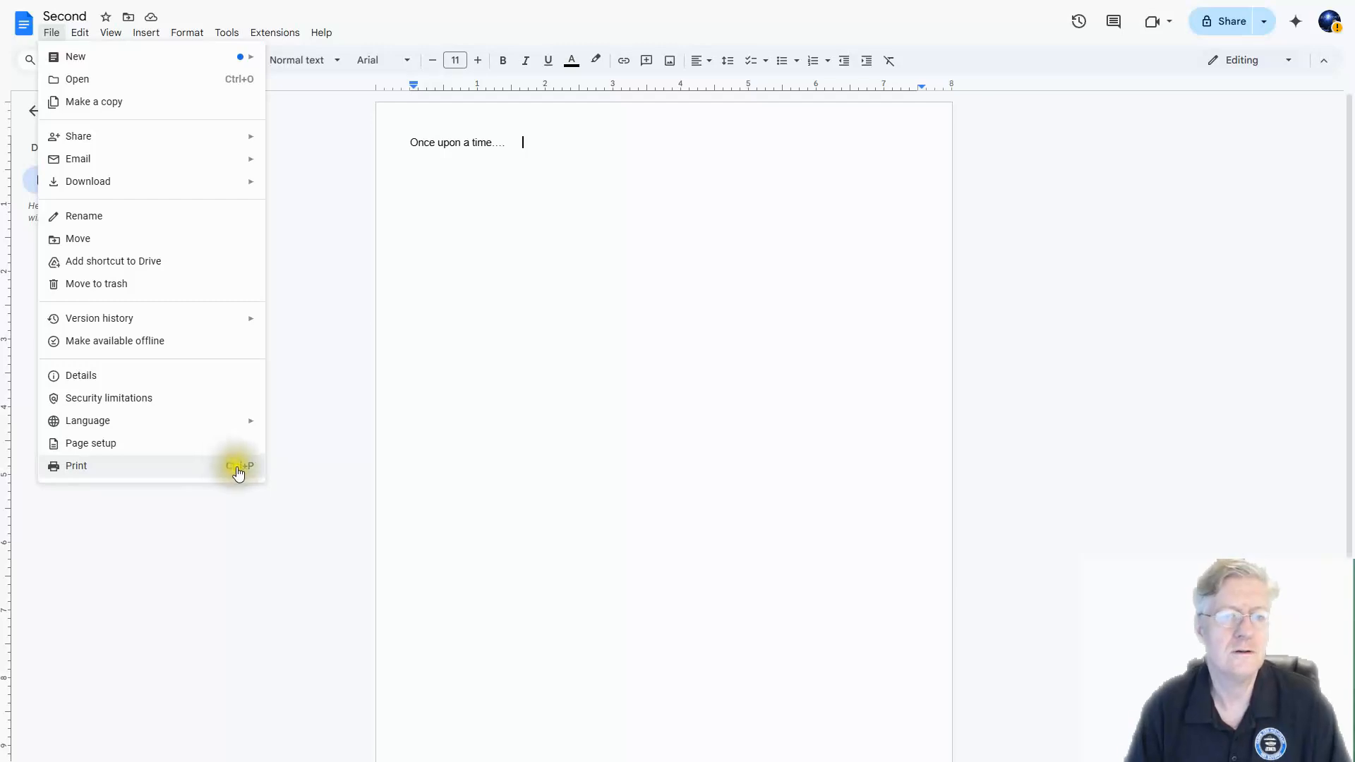
pyautogui.moveTo(86, 46)
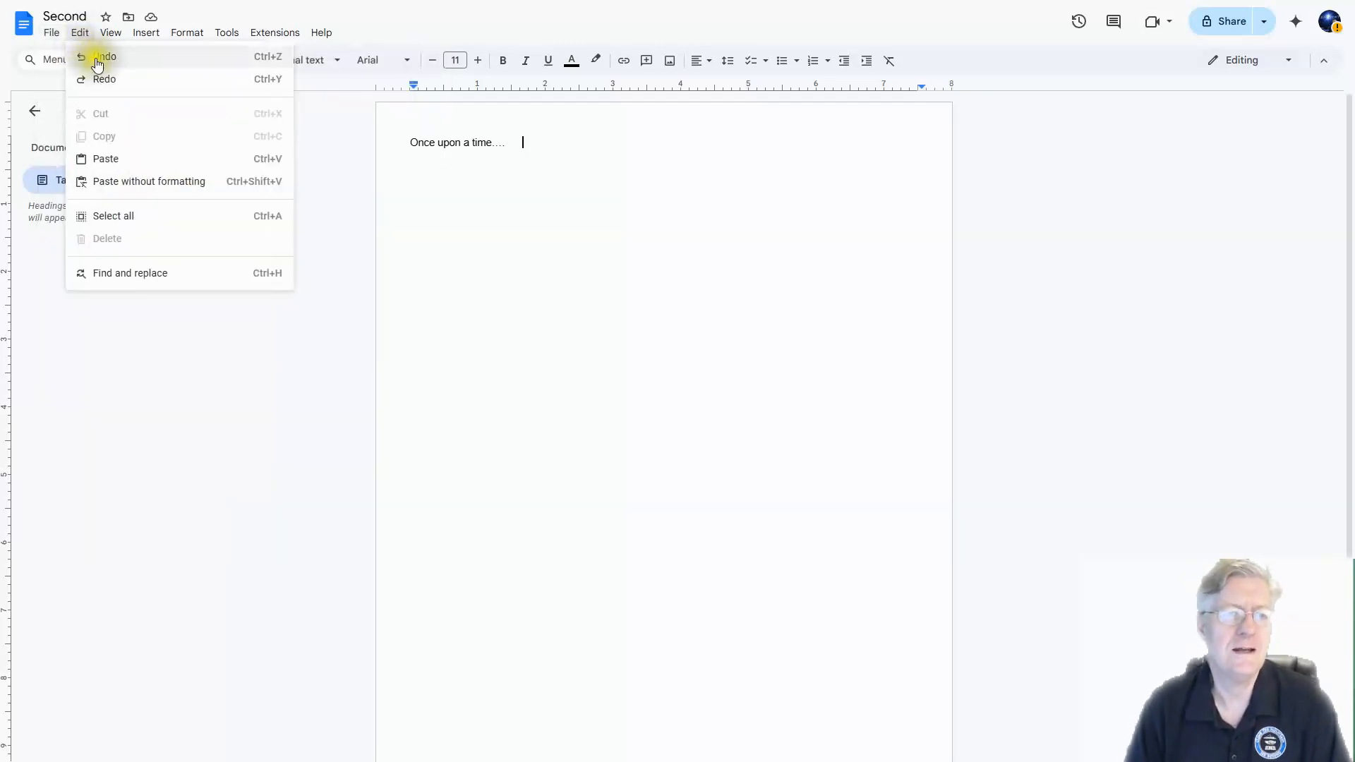
pyautogui.click(106, 62)
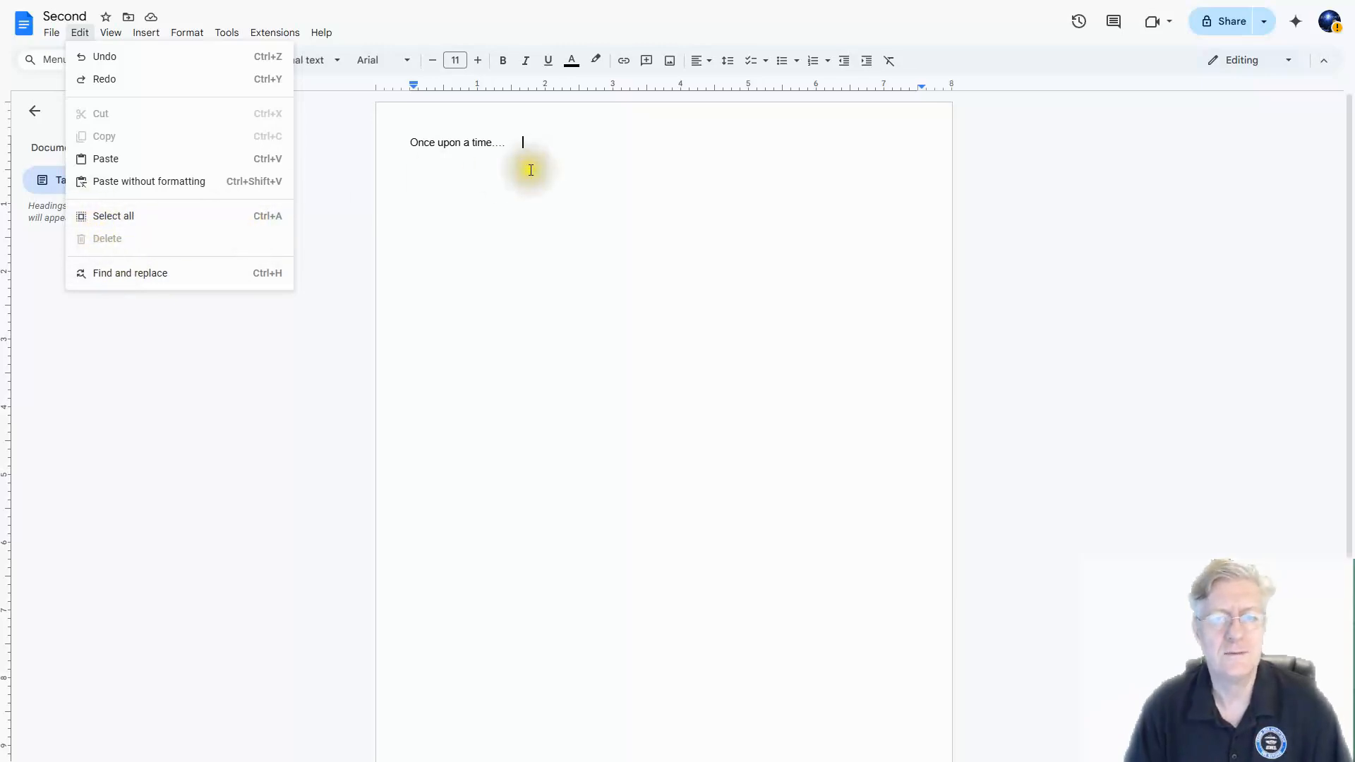
# - Delete the dots after "Once upon a time" and undo the deletion
pyautogui.click(498, 148)
pyautogui.click(80, 33)
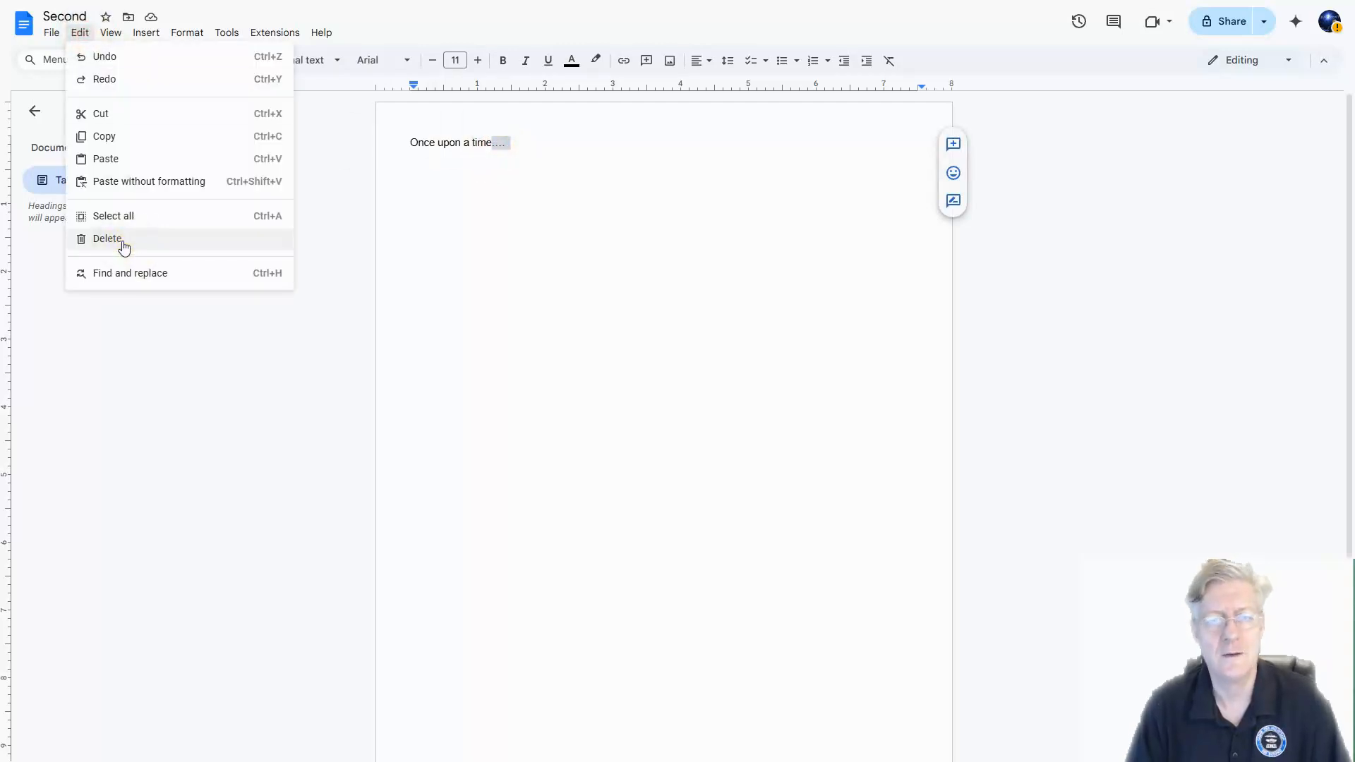
pyautogui.click(107, 238)
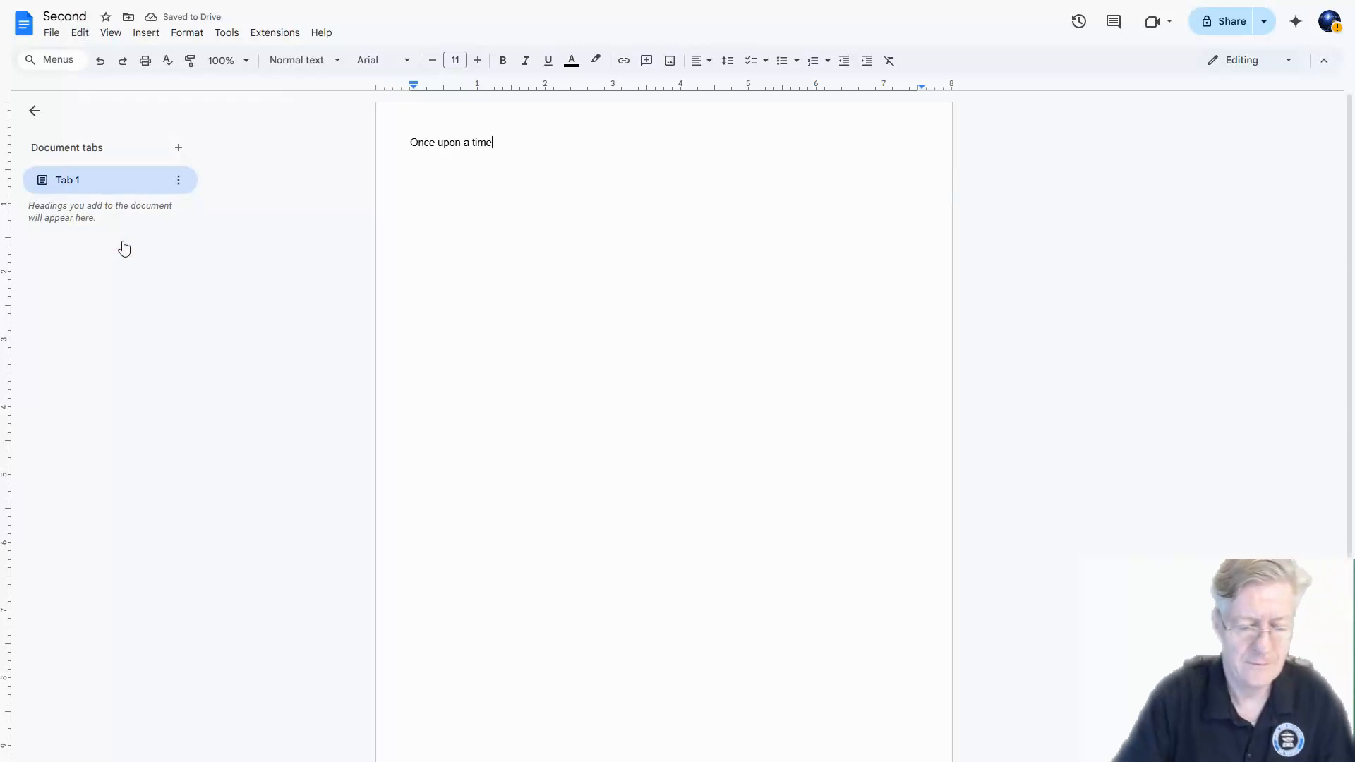
pyautogui.hotkey('ctrl', 'z')
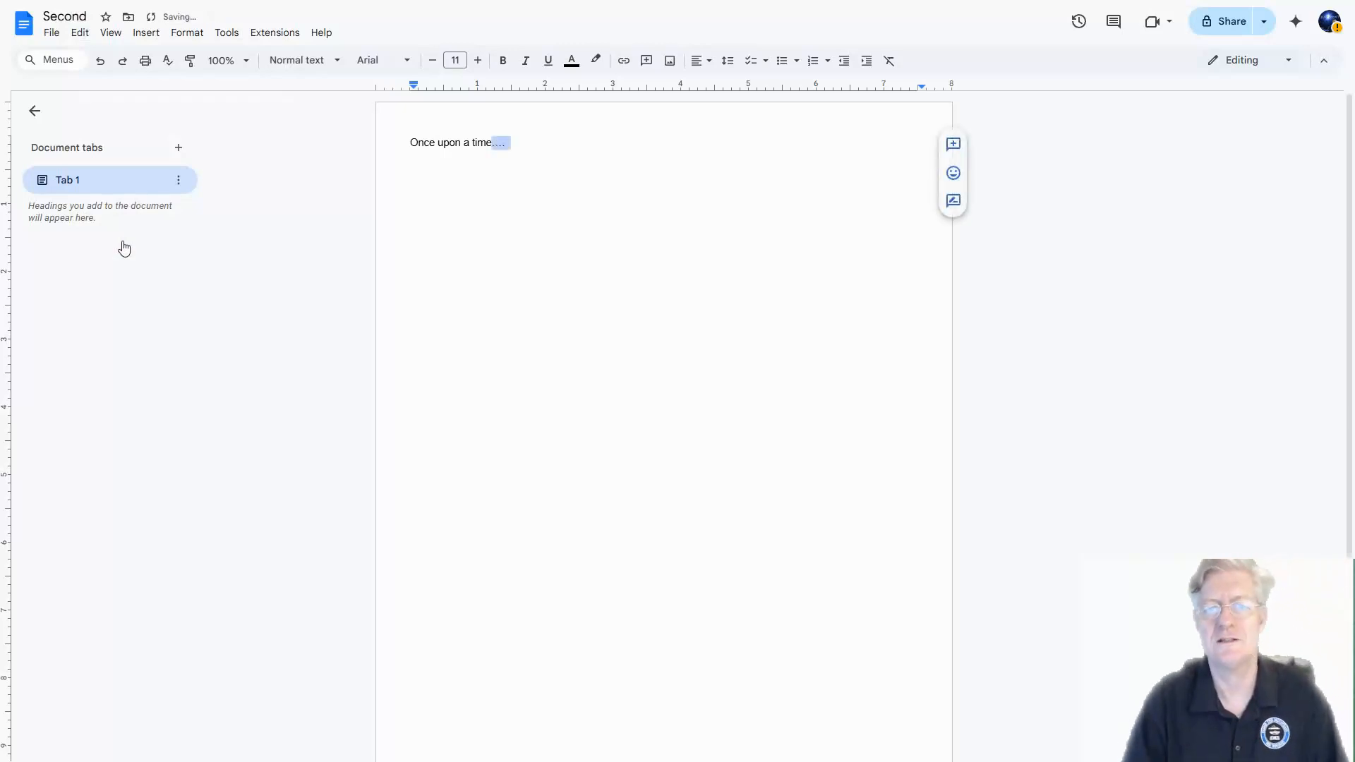
pyautogui.click(510, 145)
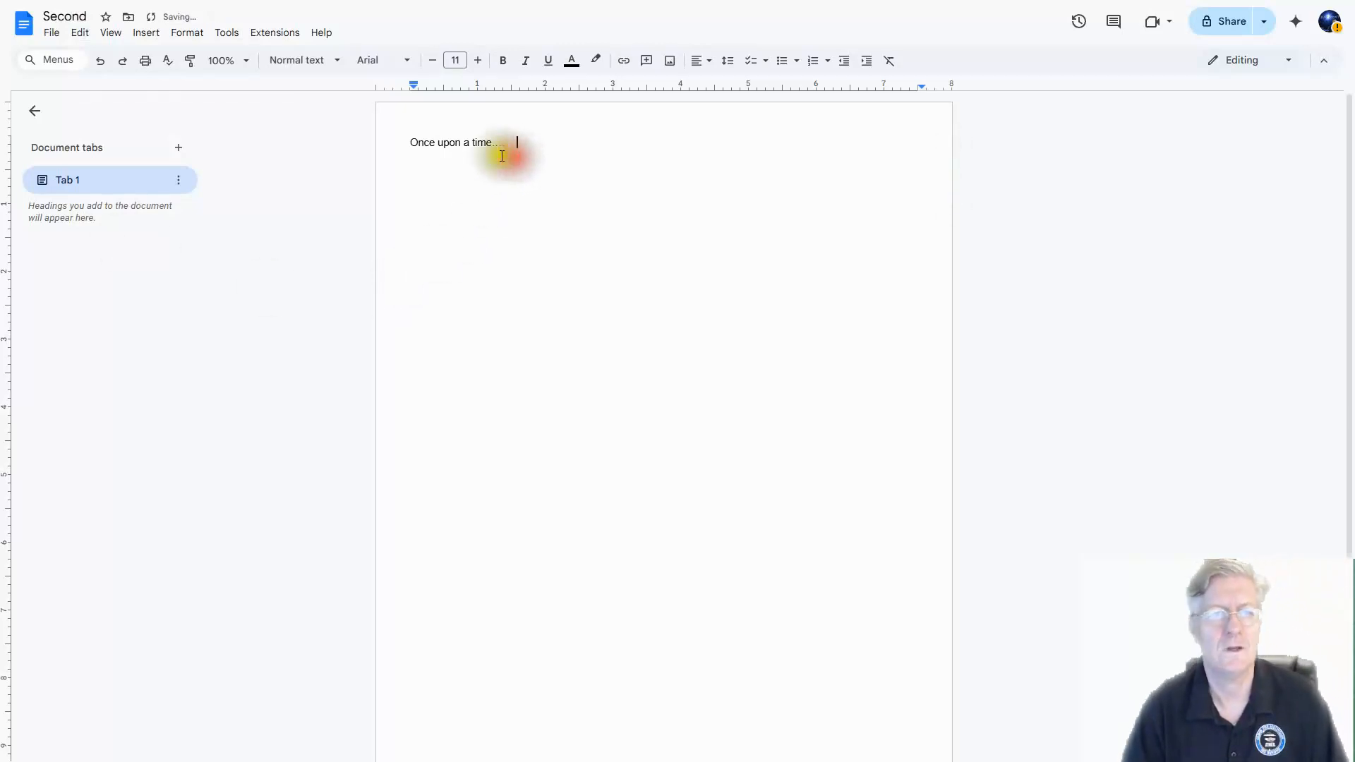
# - Fill in Find and replace with a first name to find and another first name as its replacement, and close it
pyautogui.click(79, 33)
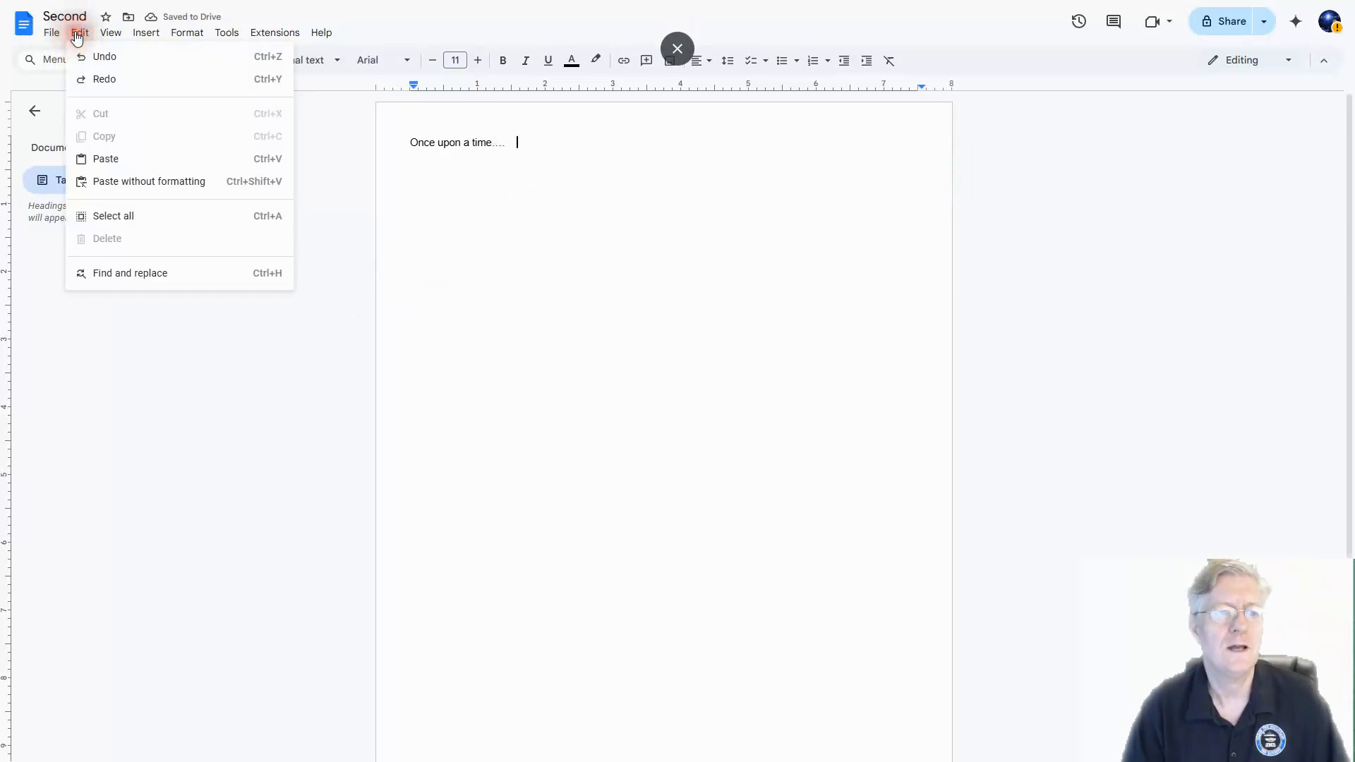
pyautogui.click(183, 276)
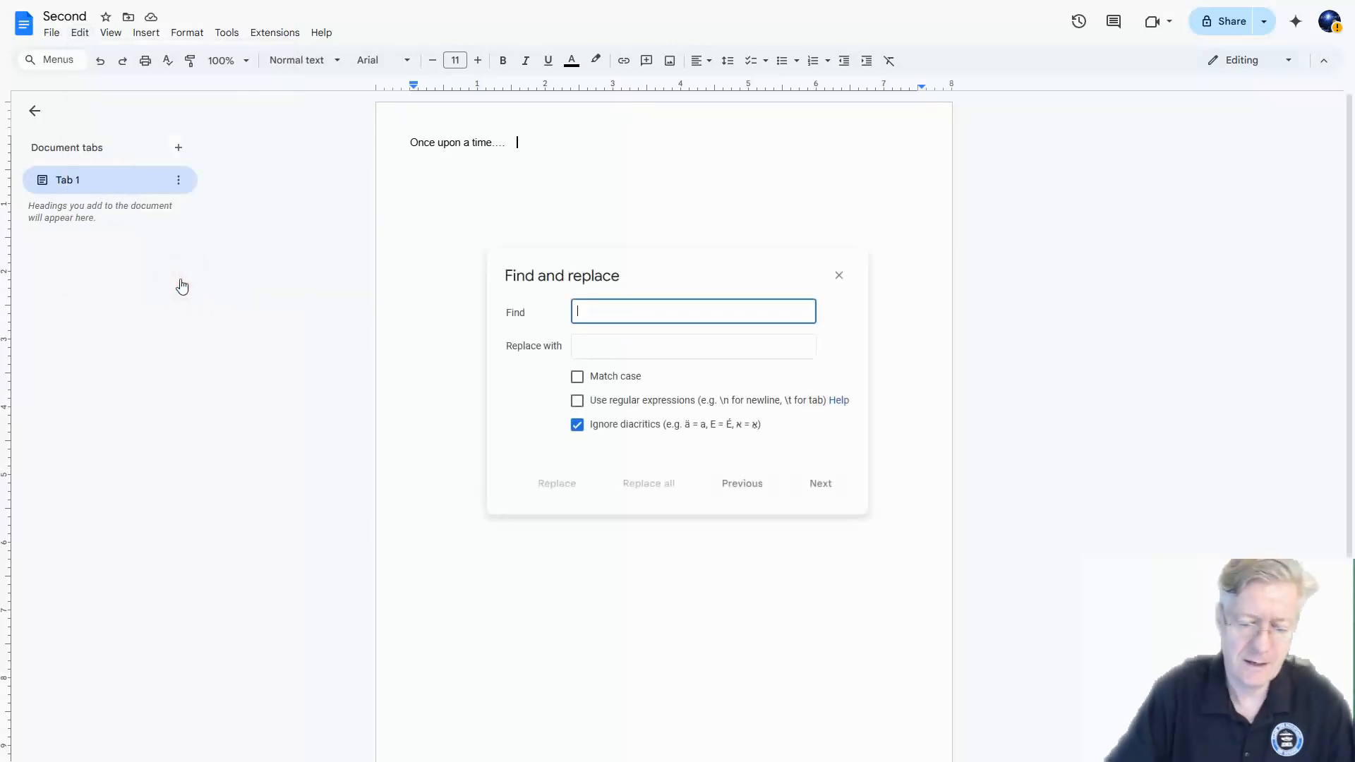
pyautogui.write('Jose')
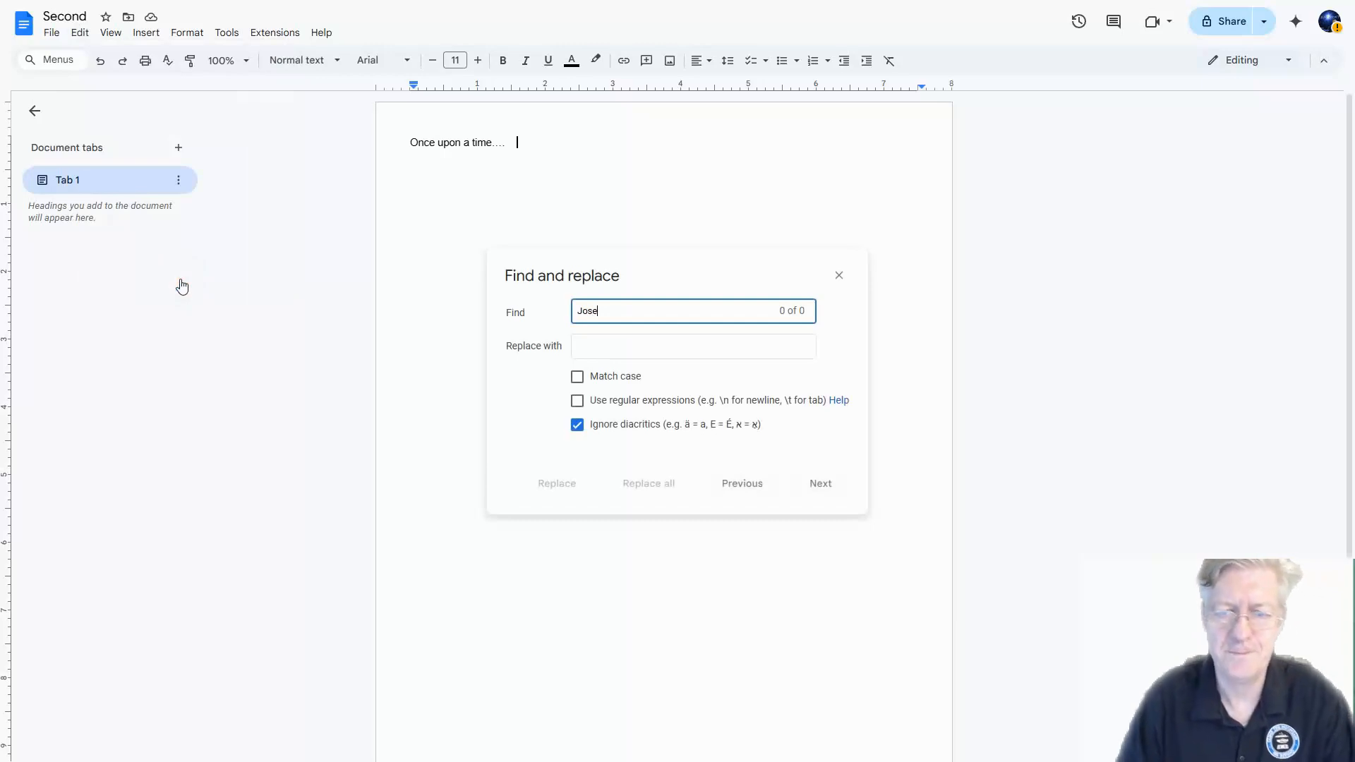
pyautogui.click(645, 350)
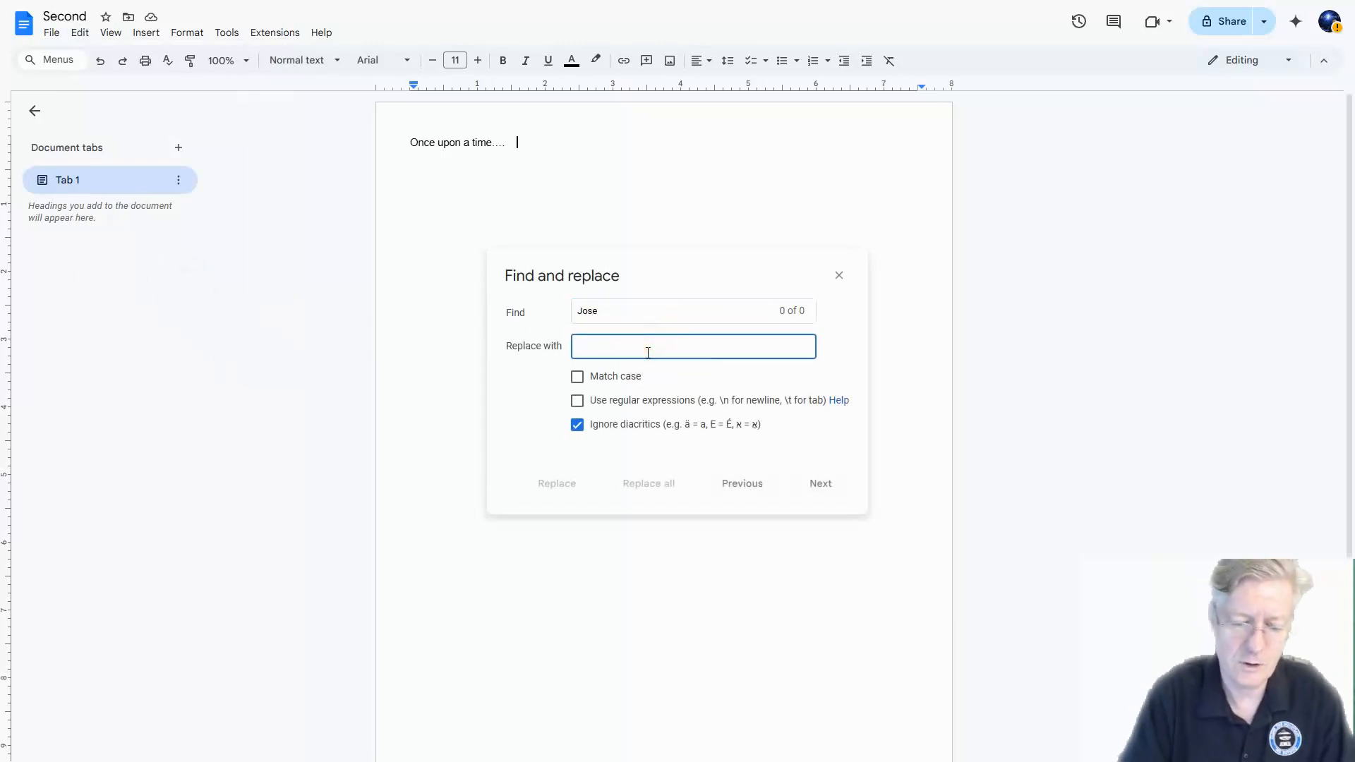
pyautogui.write('John')
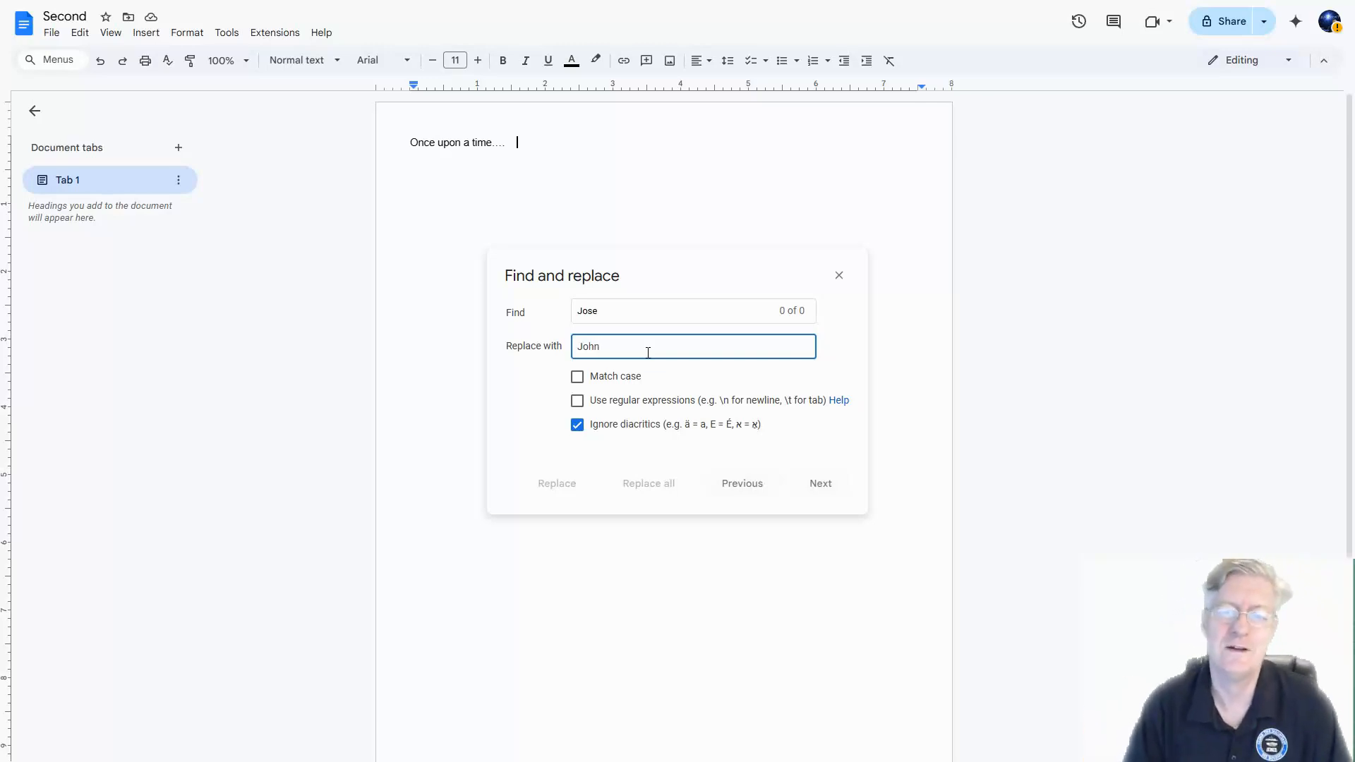
pyautogui.click(839, 275)
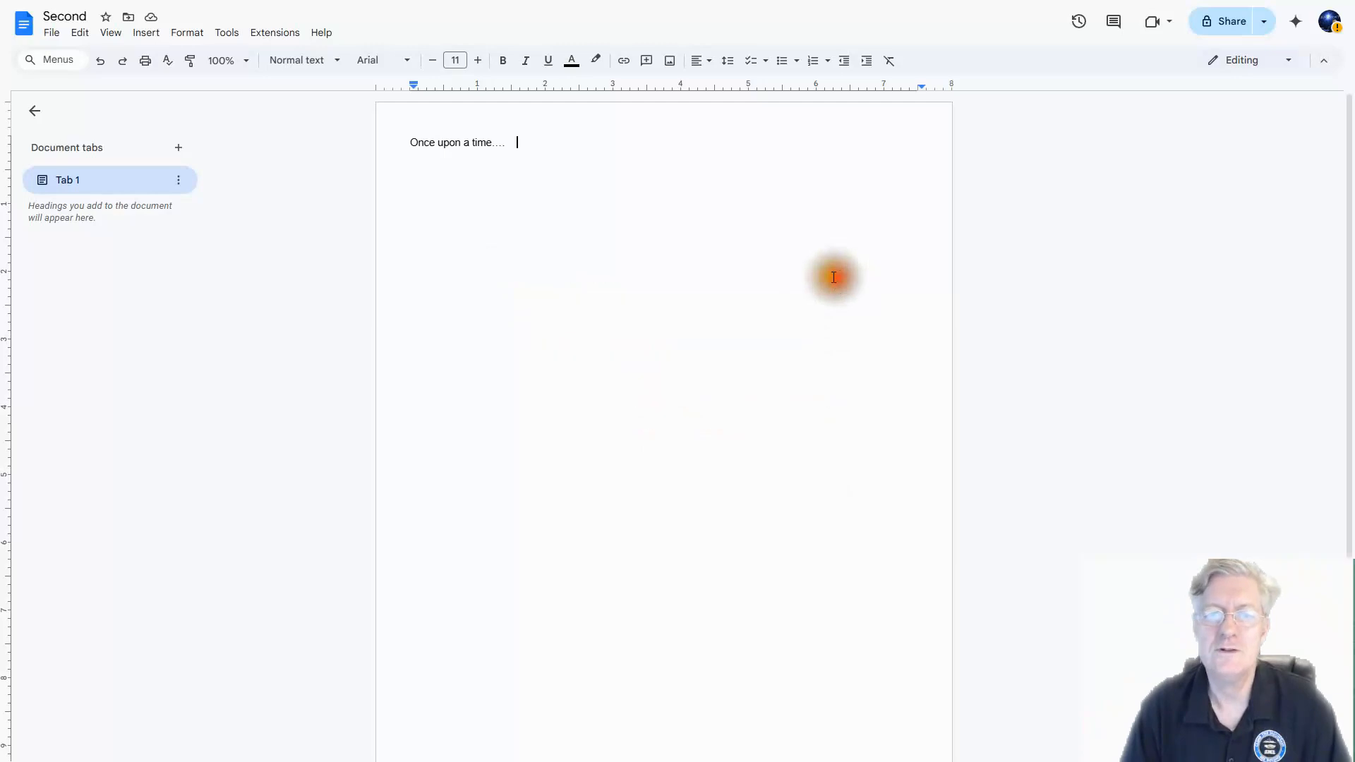
# - Continue the text after "Once upon a time...." with the searched first name followed by "saw a black cat..."
pyautogui.write('Jose saw a b')
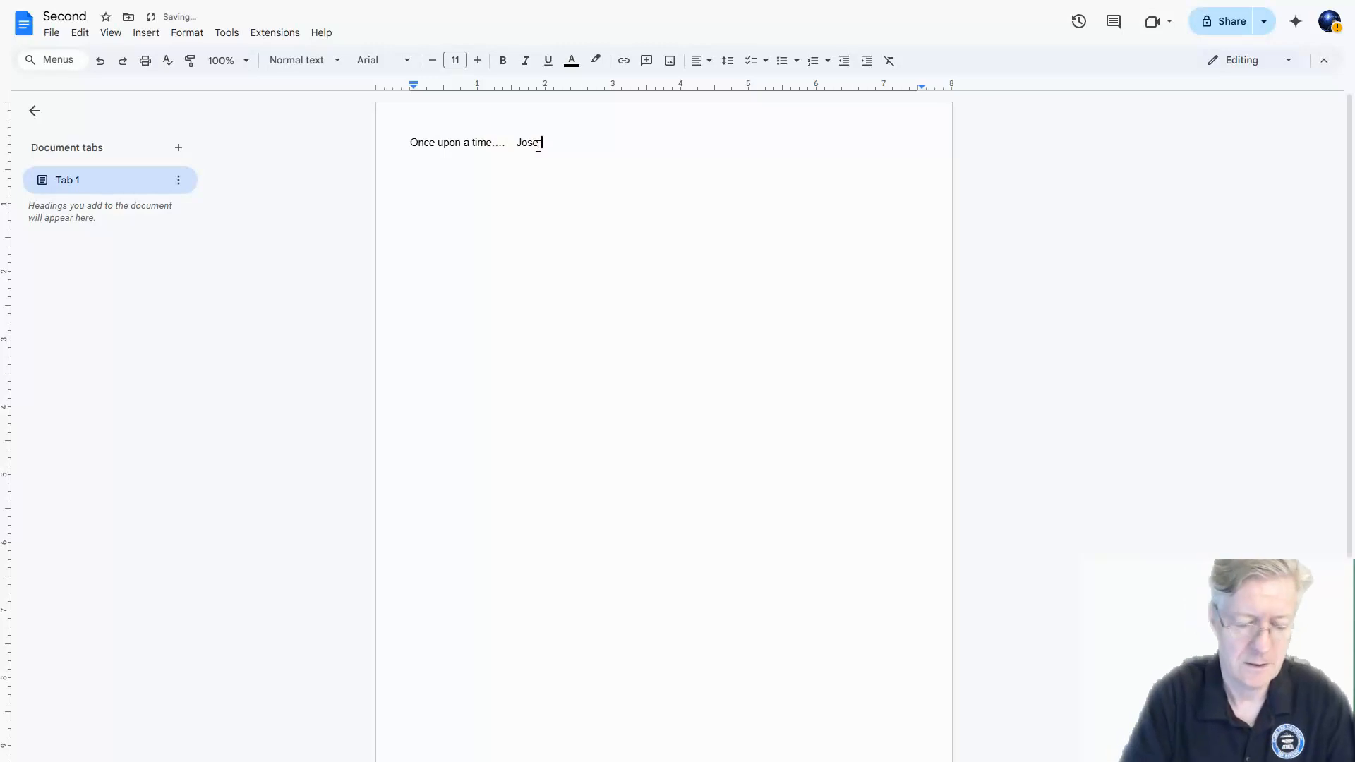
pyautogui.write('la')
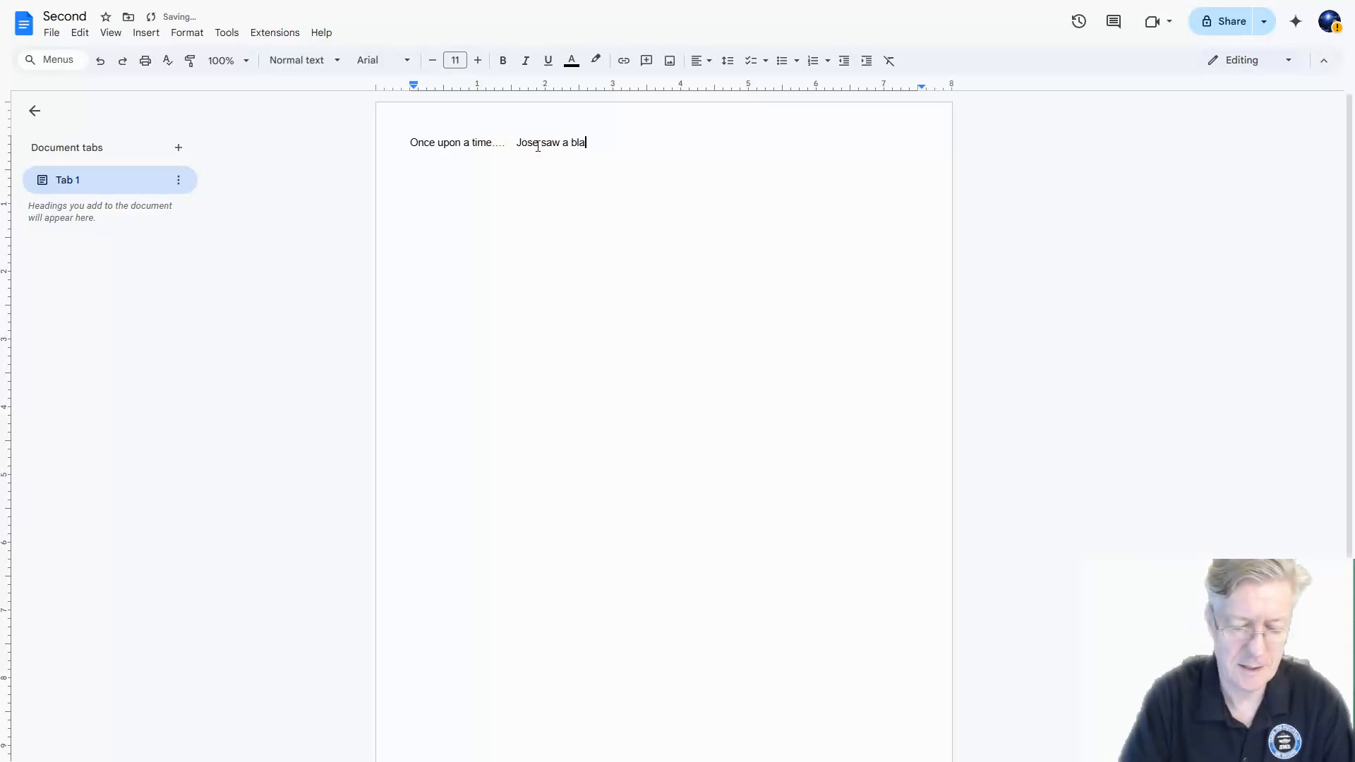
pyautogui.write('ck cat...')
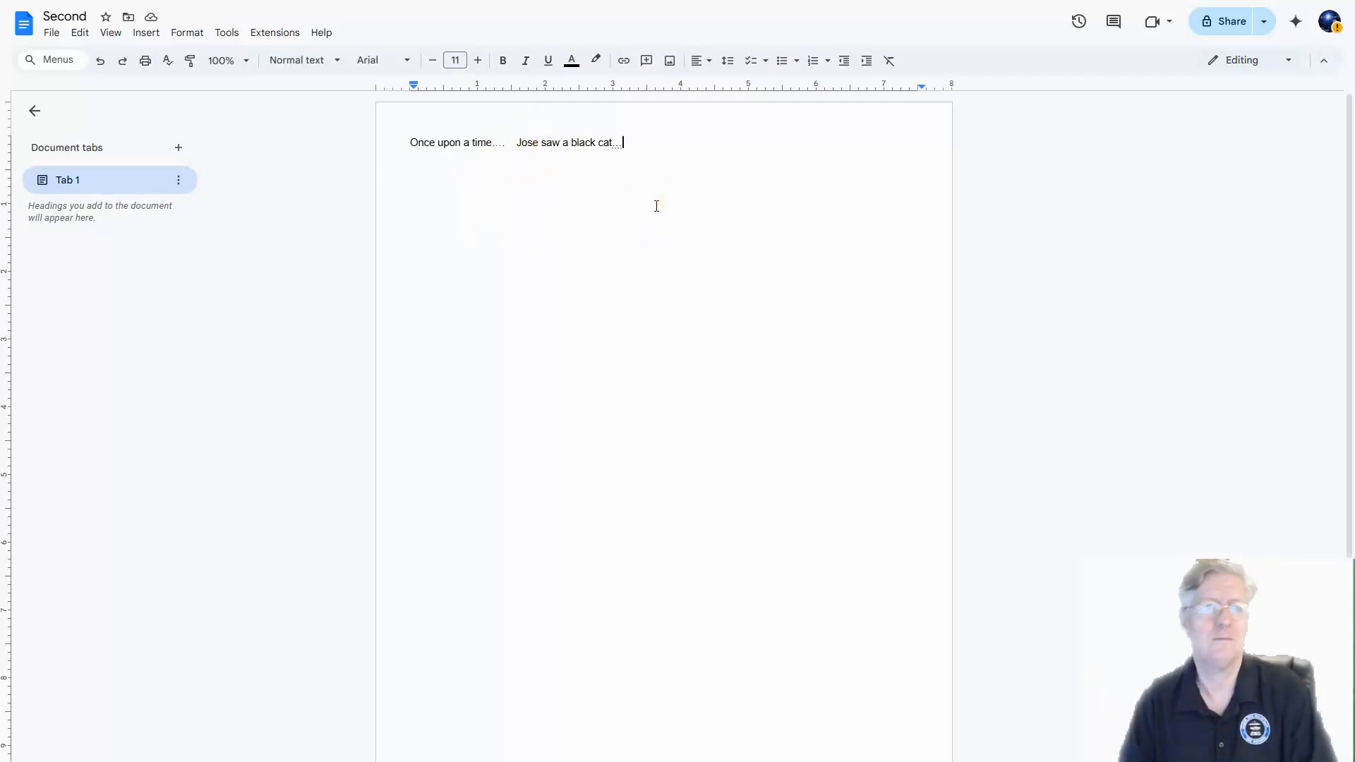
# - Replace all occurrences of the searched first name with the replacement name using Find and replace, and close it
pyautogui.click(83, 34)
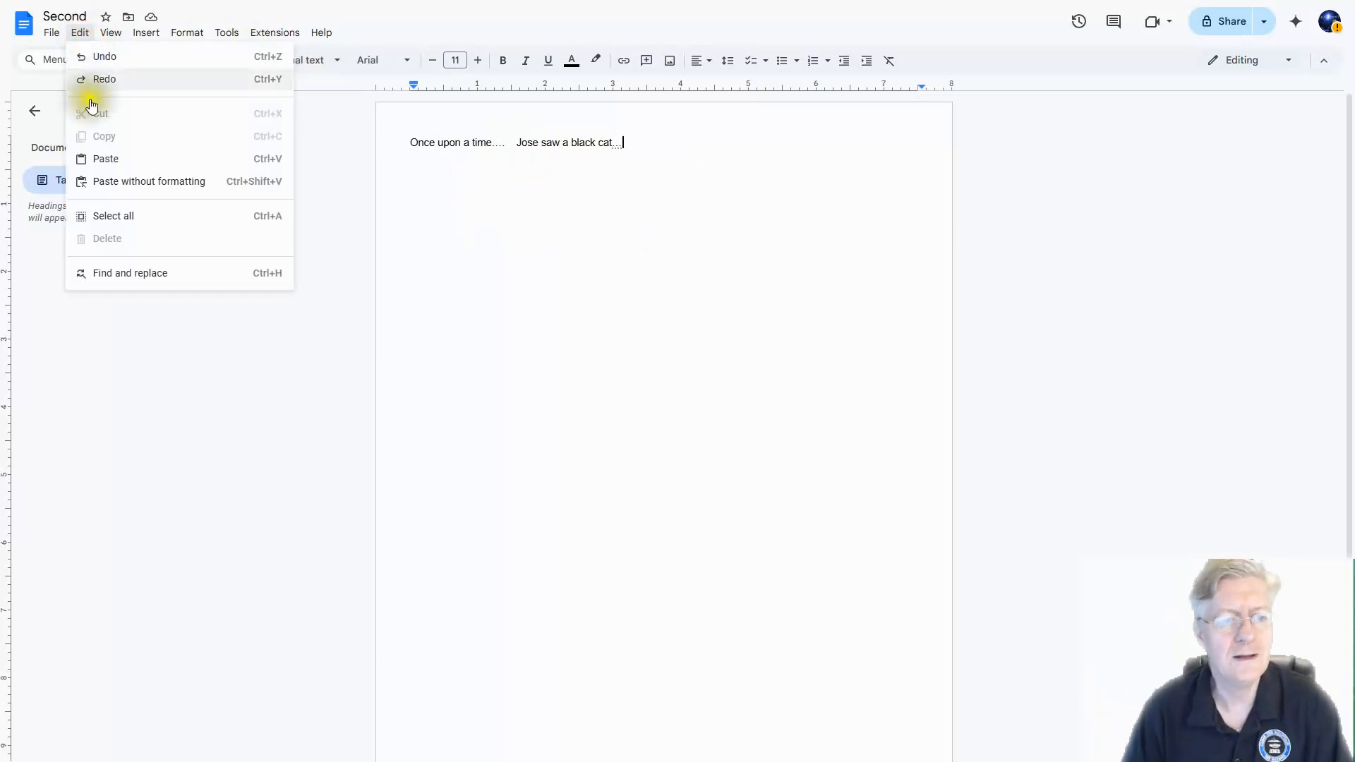
pyautogui.click(138, 274)
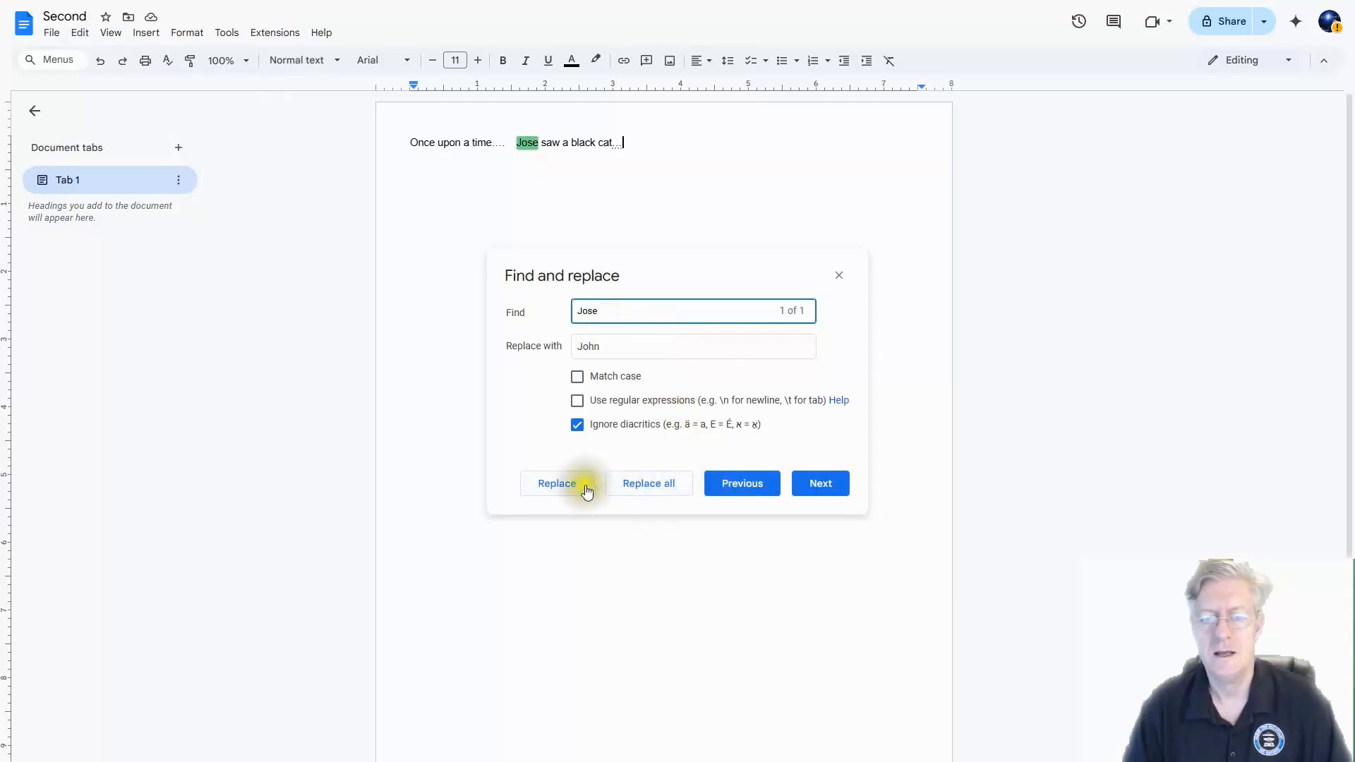
pyautogui.click(645, 487)
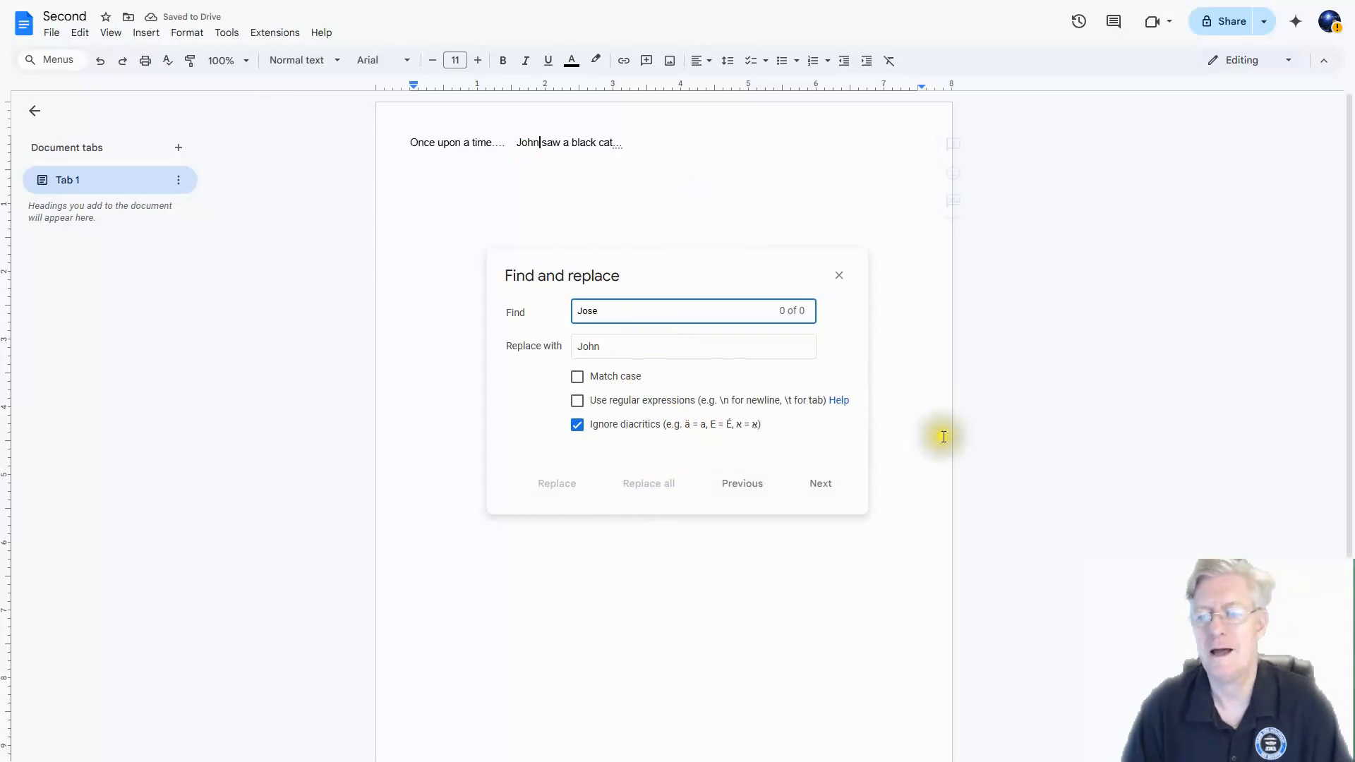
pyautogui.click(839, 275)
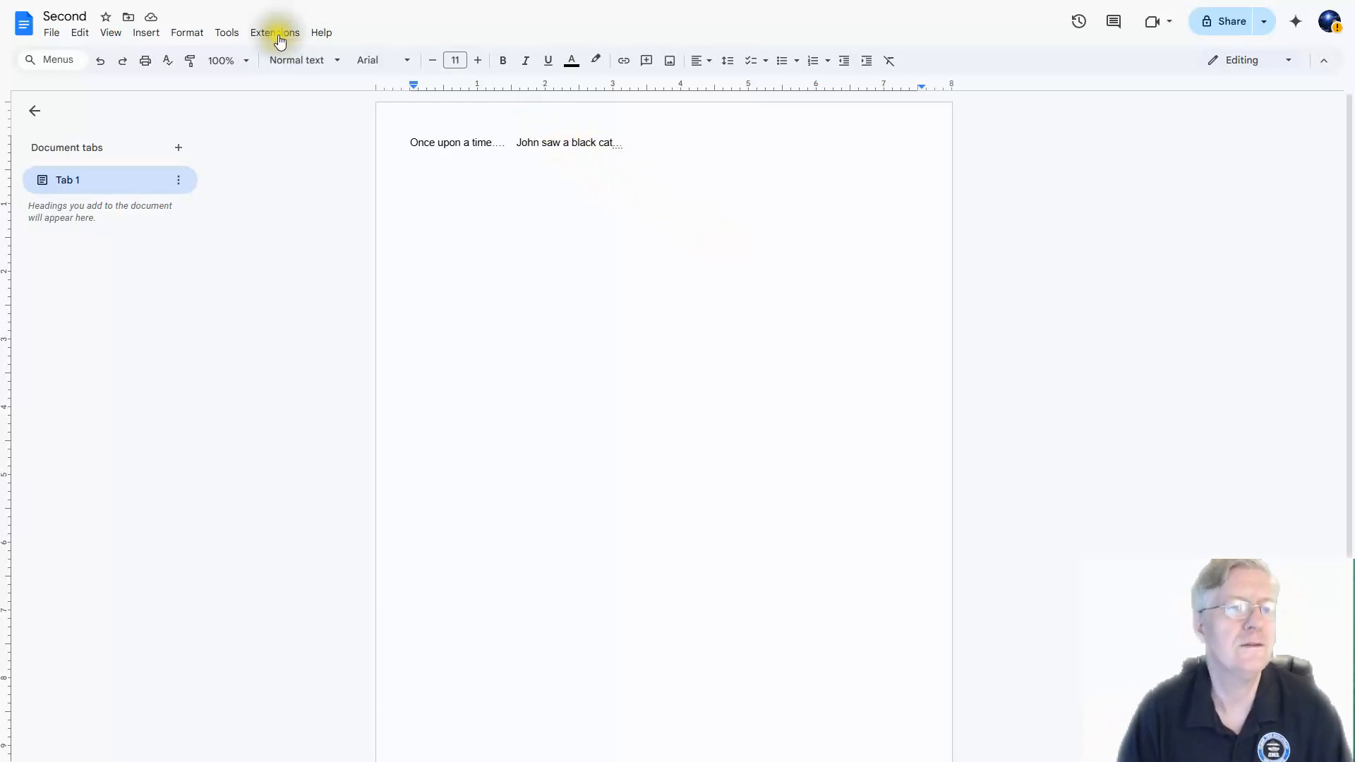
pyautogui.click(108, 41)
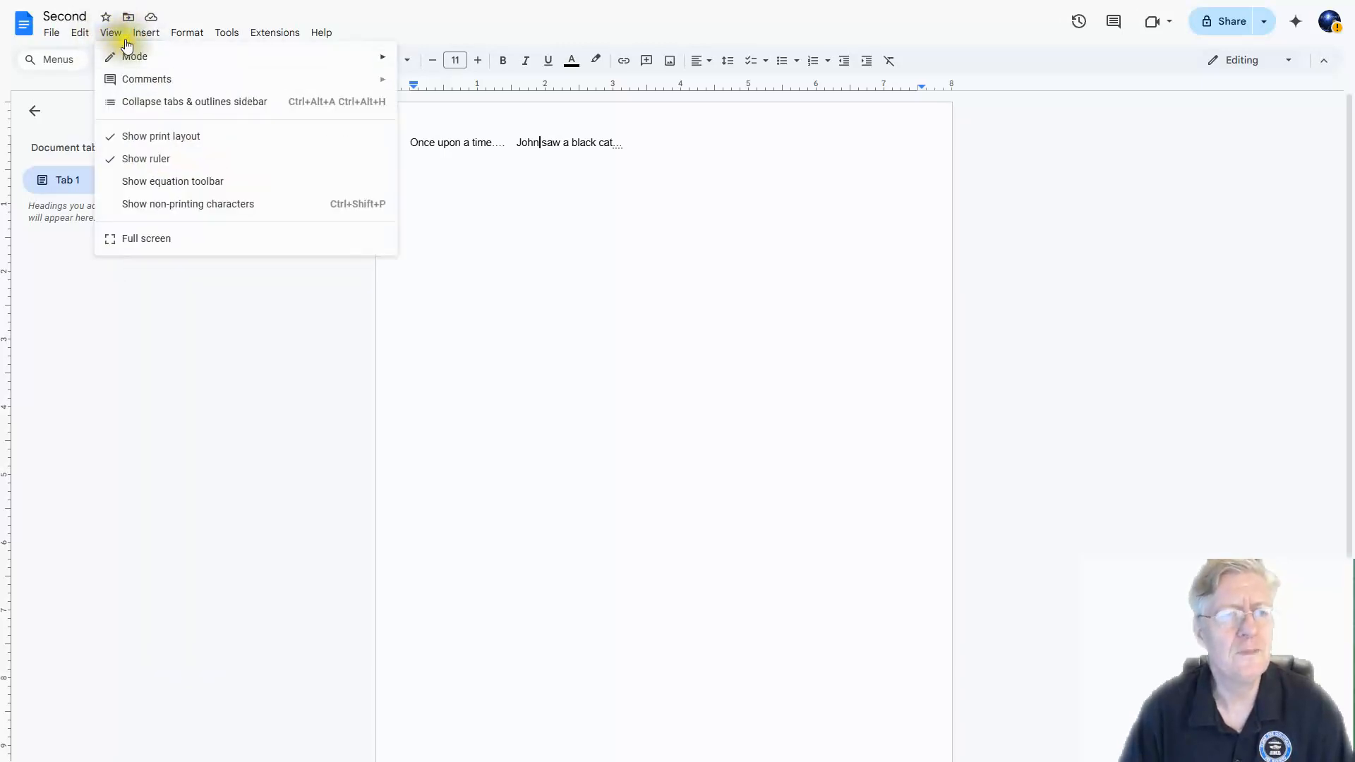
pyautogui.moveTo(146, 32)
pyautogui.moveTo(170, 65)
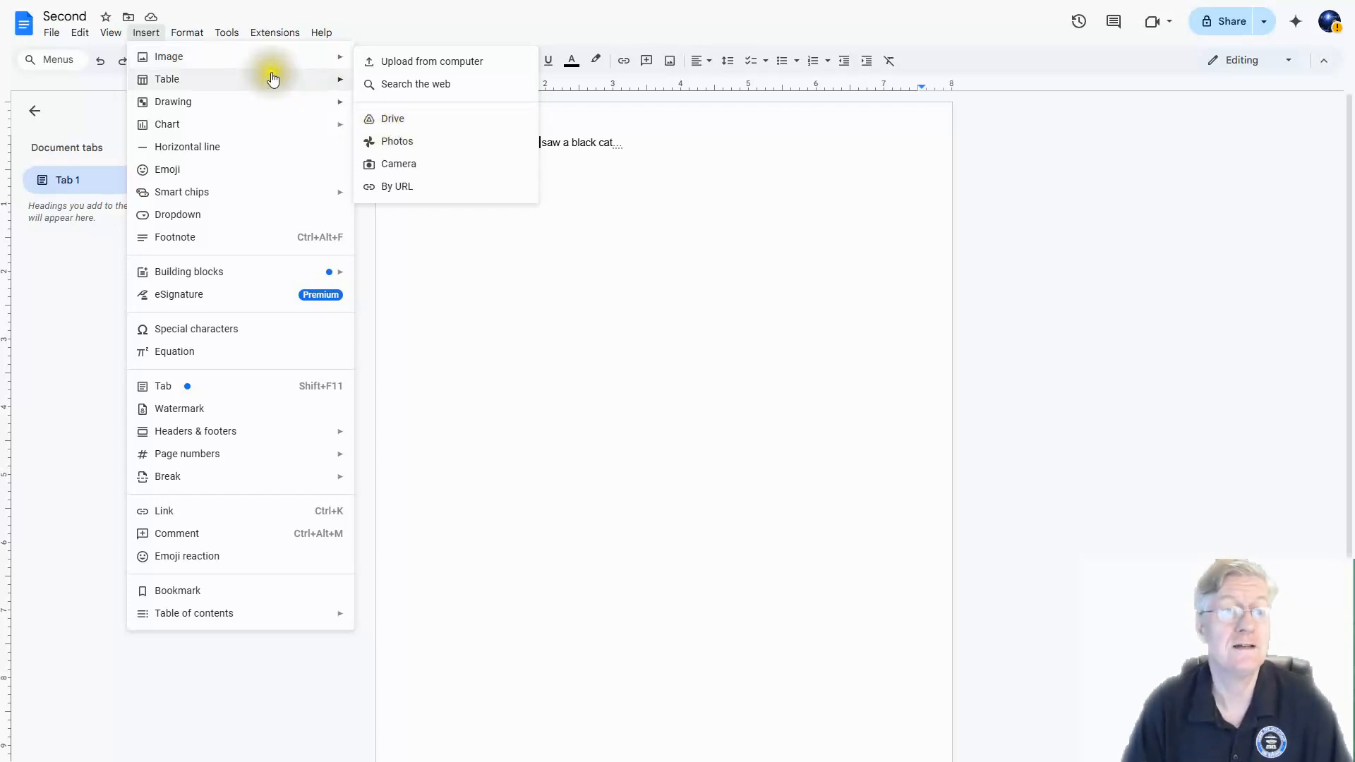
pyautogui.moveTo(259, 78)
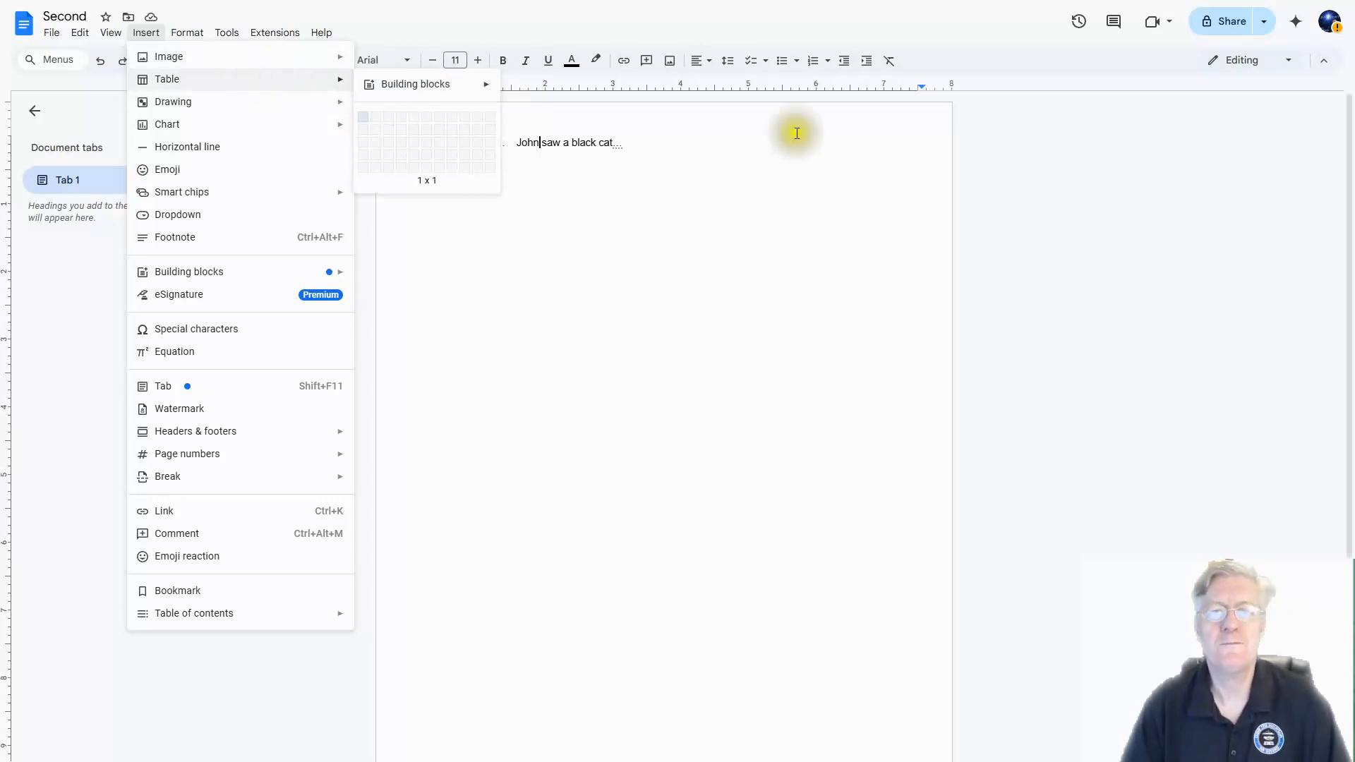
# - Start a new line below the sentence ending in "saw a black cat..."
pyautogui.click(693, 144)
pyautogui.press('Return')
pyautogui.click(565, 184)
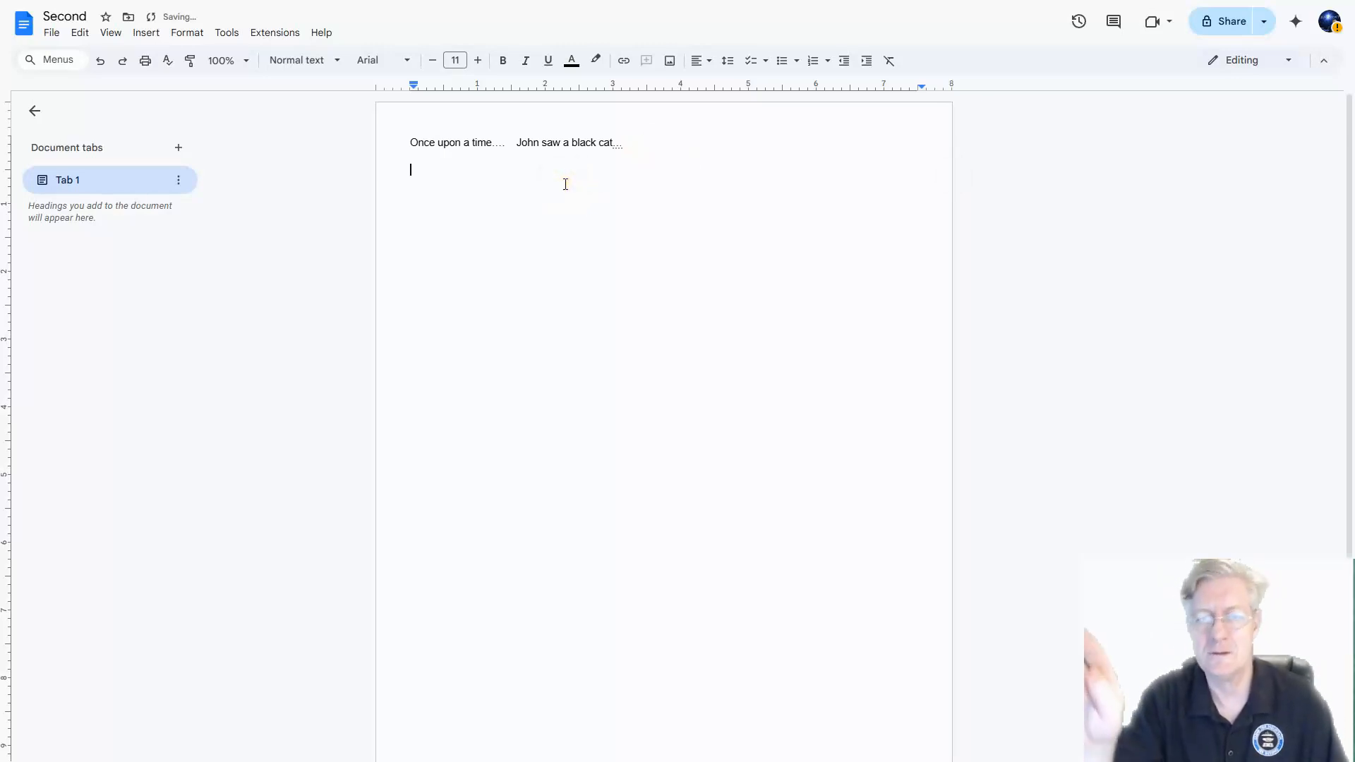
# - Try inserting a table of seven columns and three rows below the sentence, and undo it
pyautogui.click(423, 158)
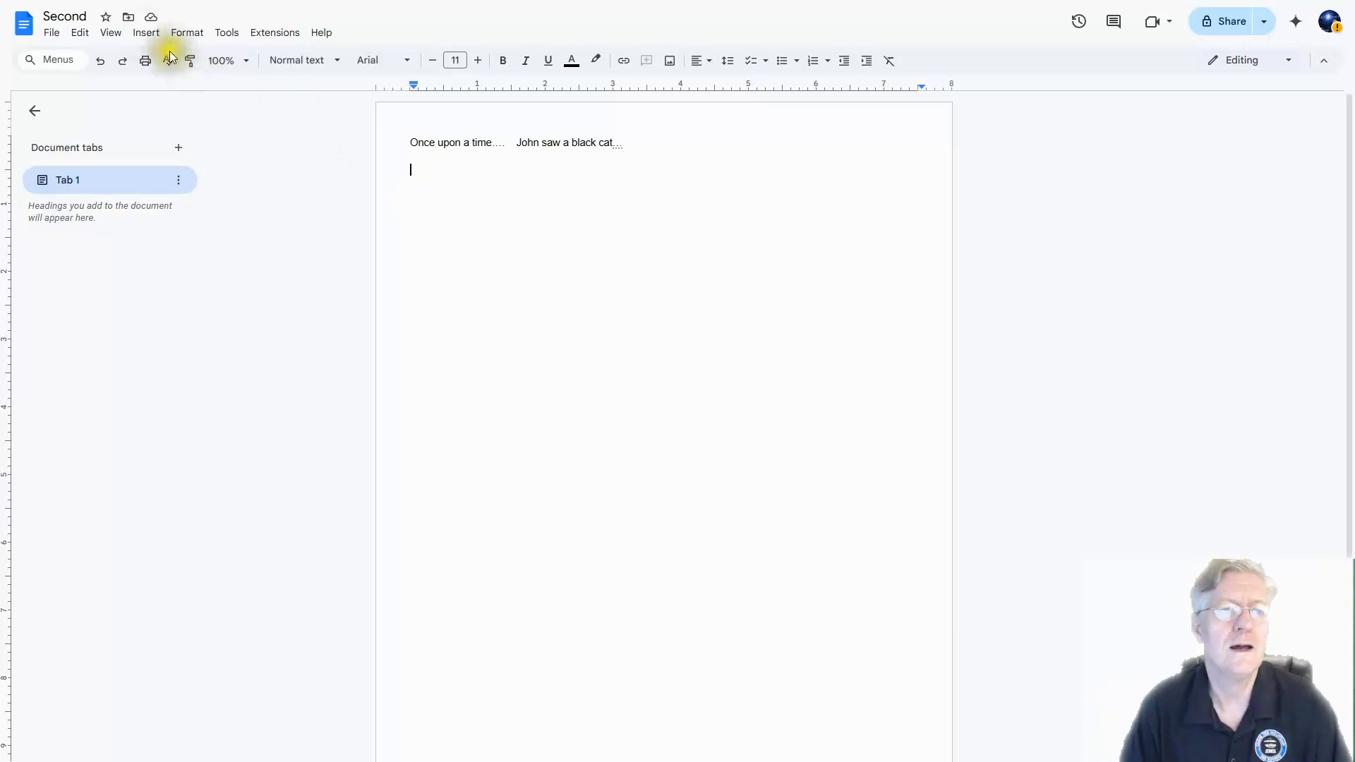
pyautogui.click(143, 33)
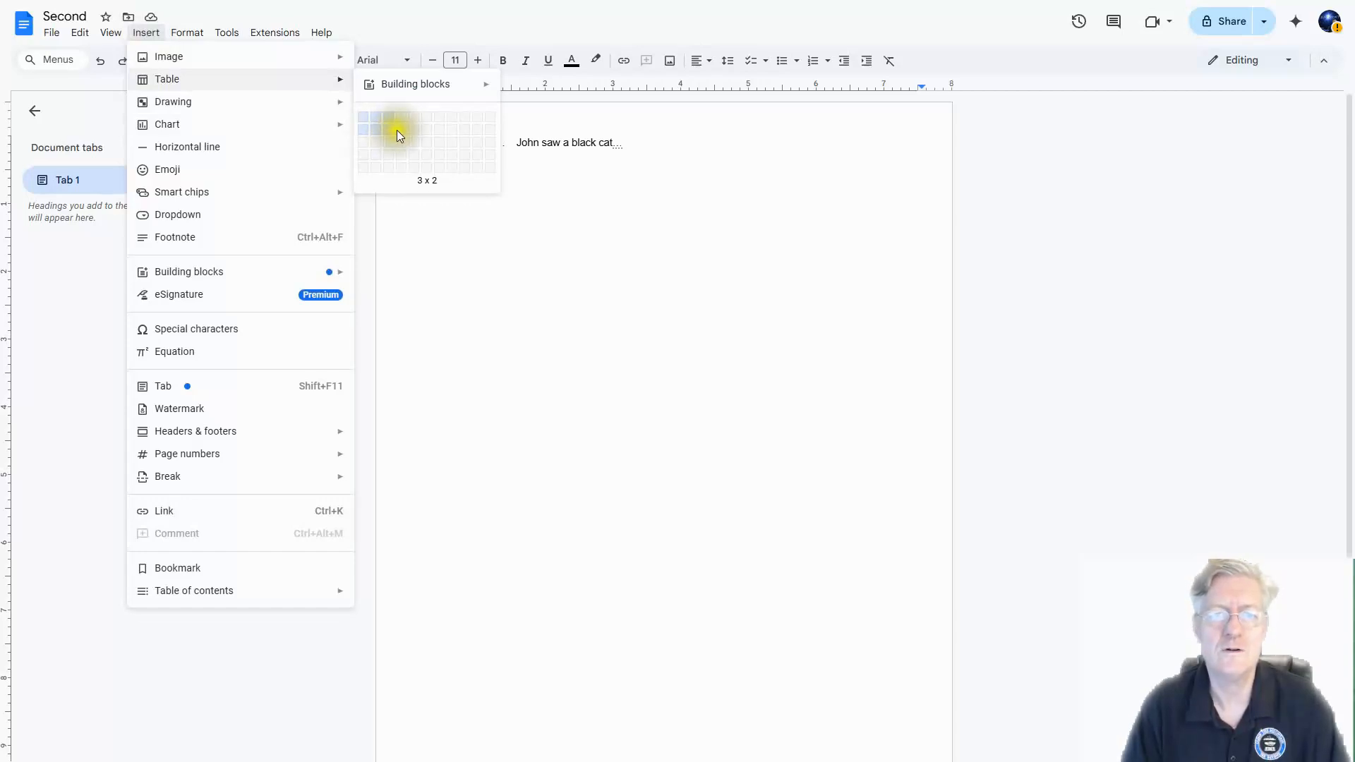
pyautogui.click(443, 149)
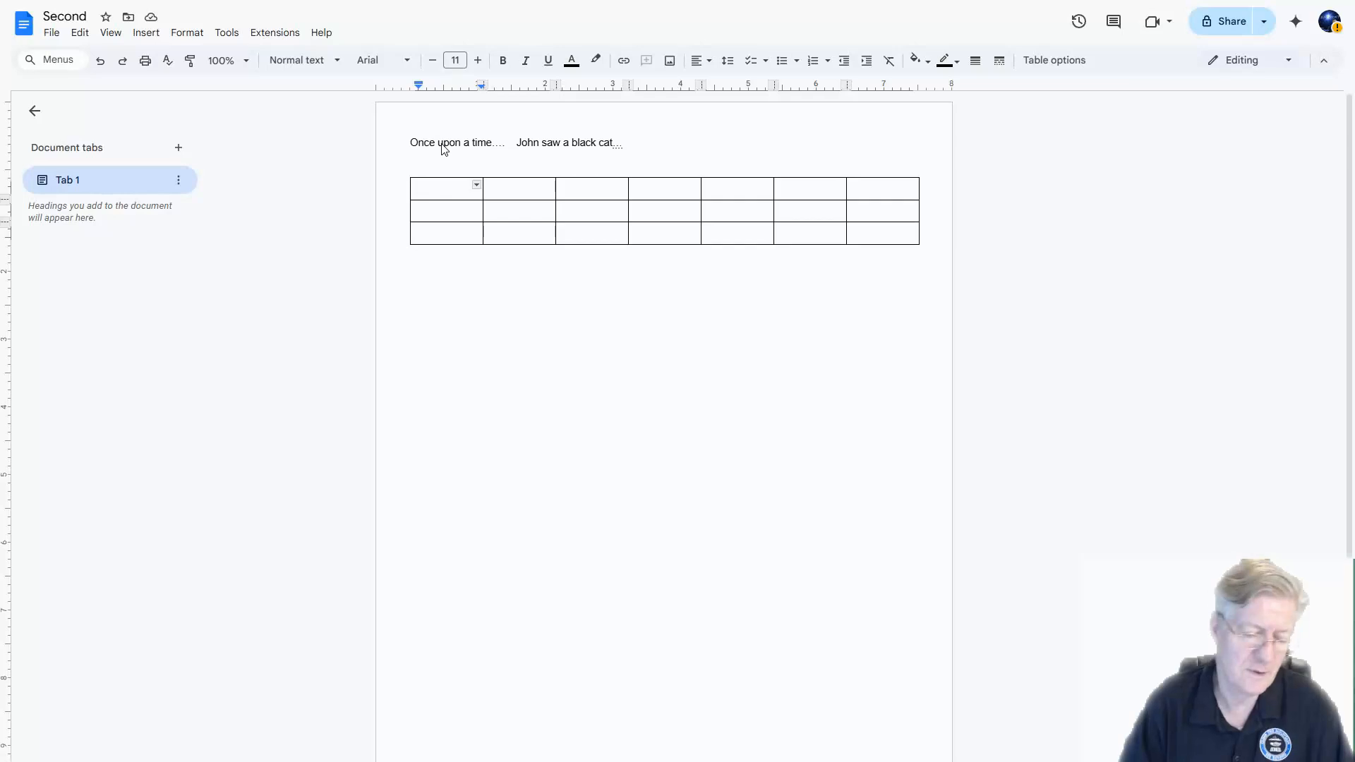
pyautogui.hotkey('ctrl', 'z')
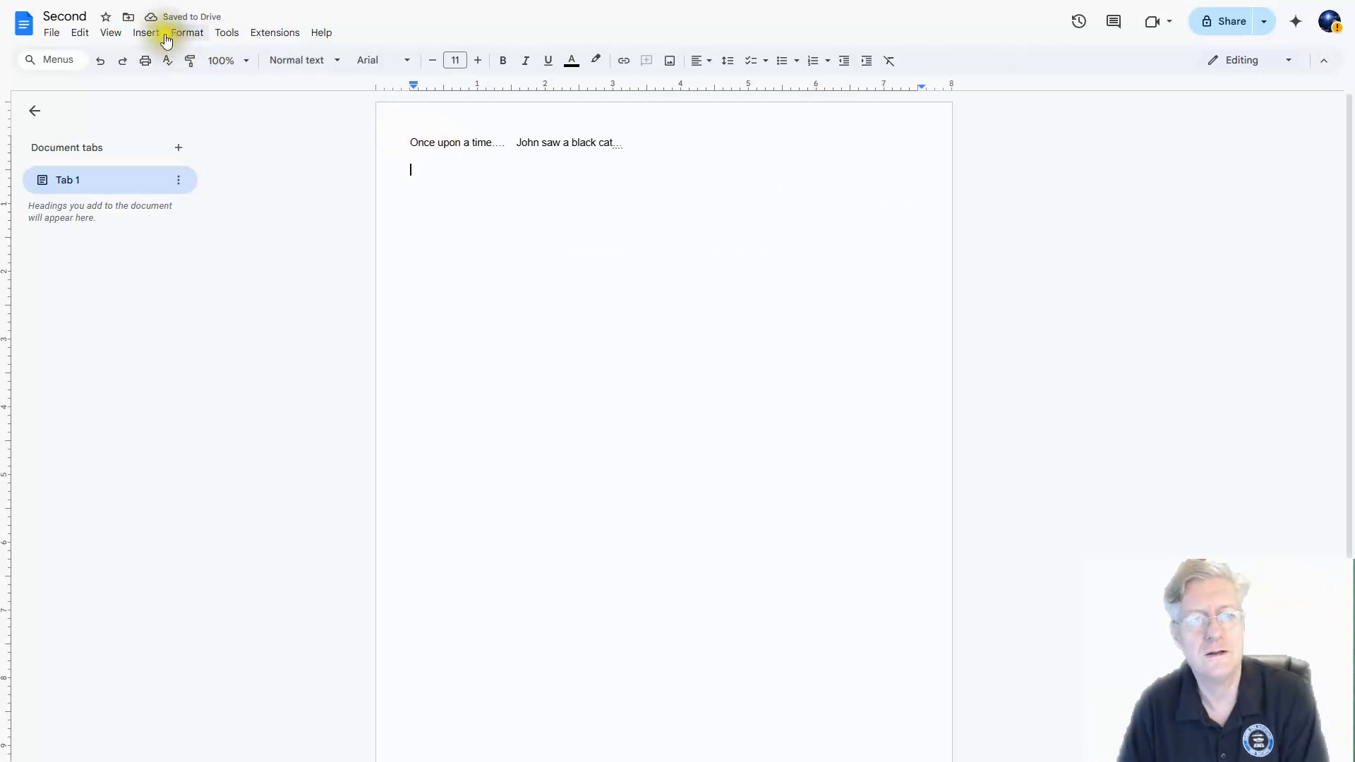
# - Insert a table of seven columns and two rows below the sentence, and advance through its first-row cells to the sixth
pyautogui.click(144, 37)
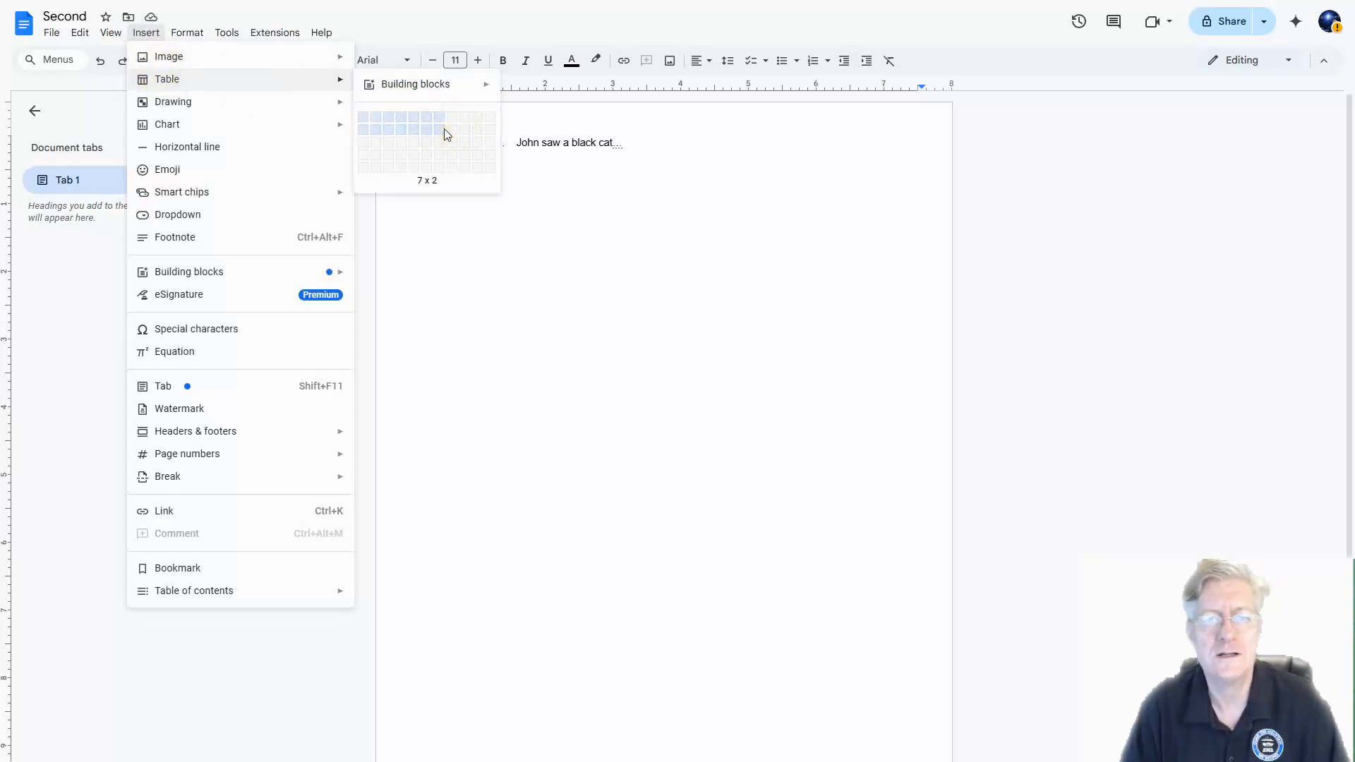
pyautogui.click(445, 134)
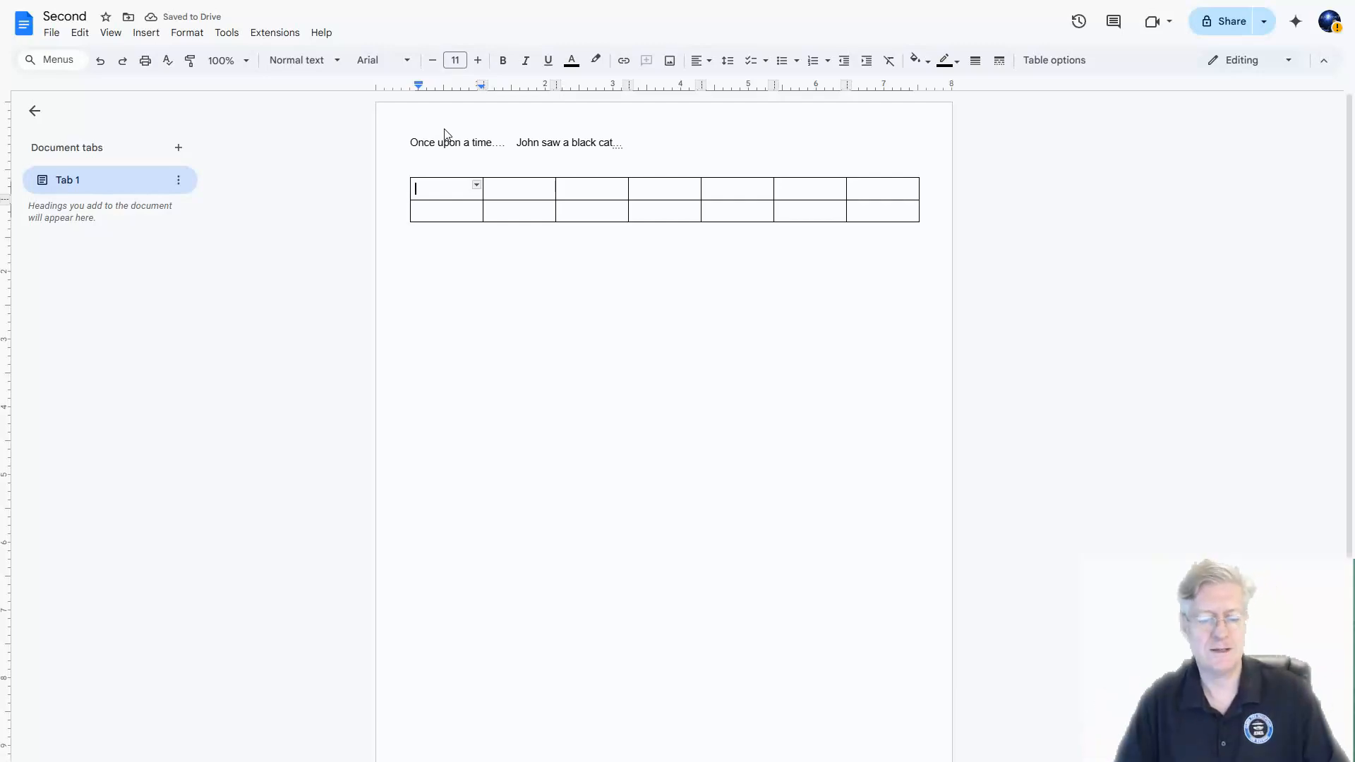
pyautogui.press('Tab')
pyautogui.press('Tab')
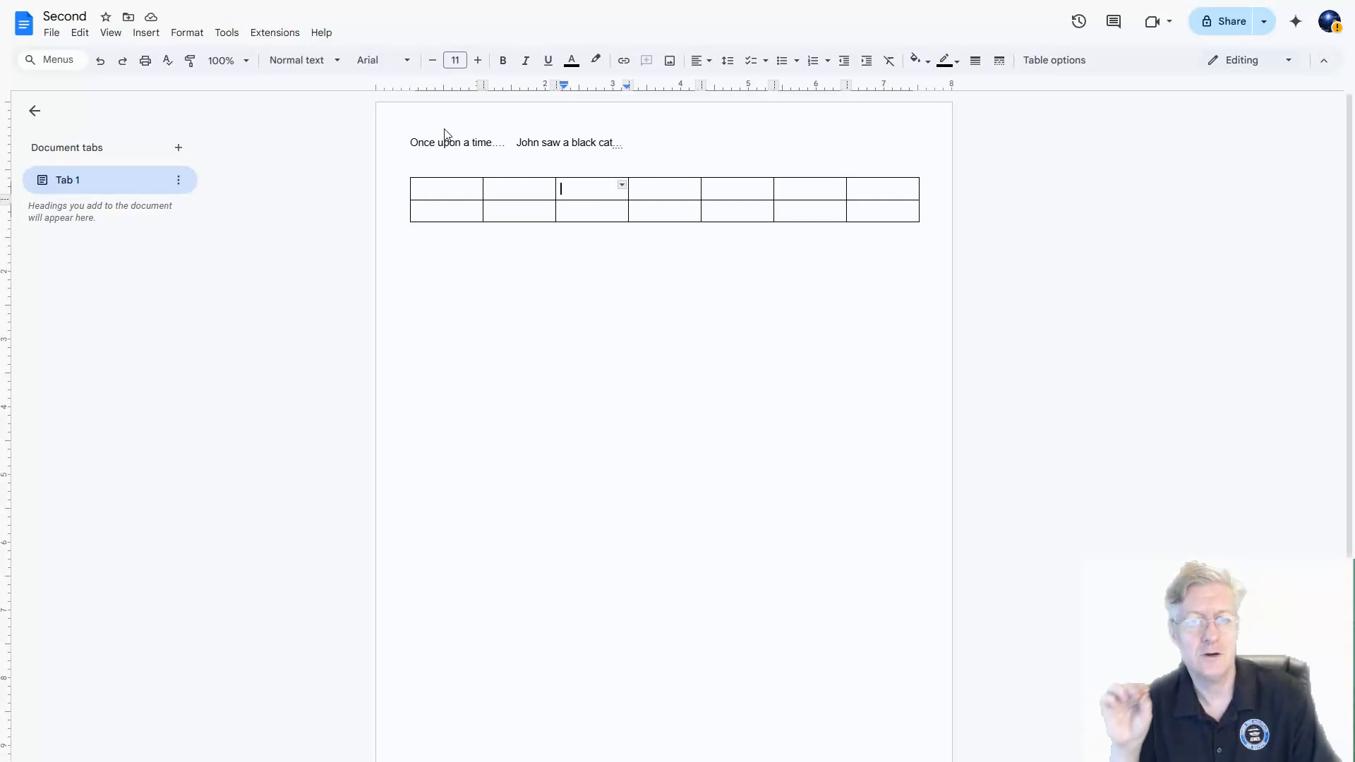
pyautogui.press('Tab')
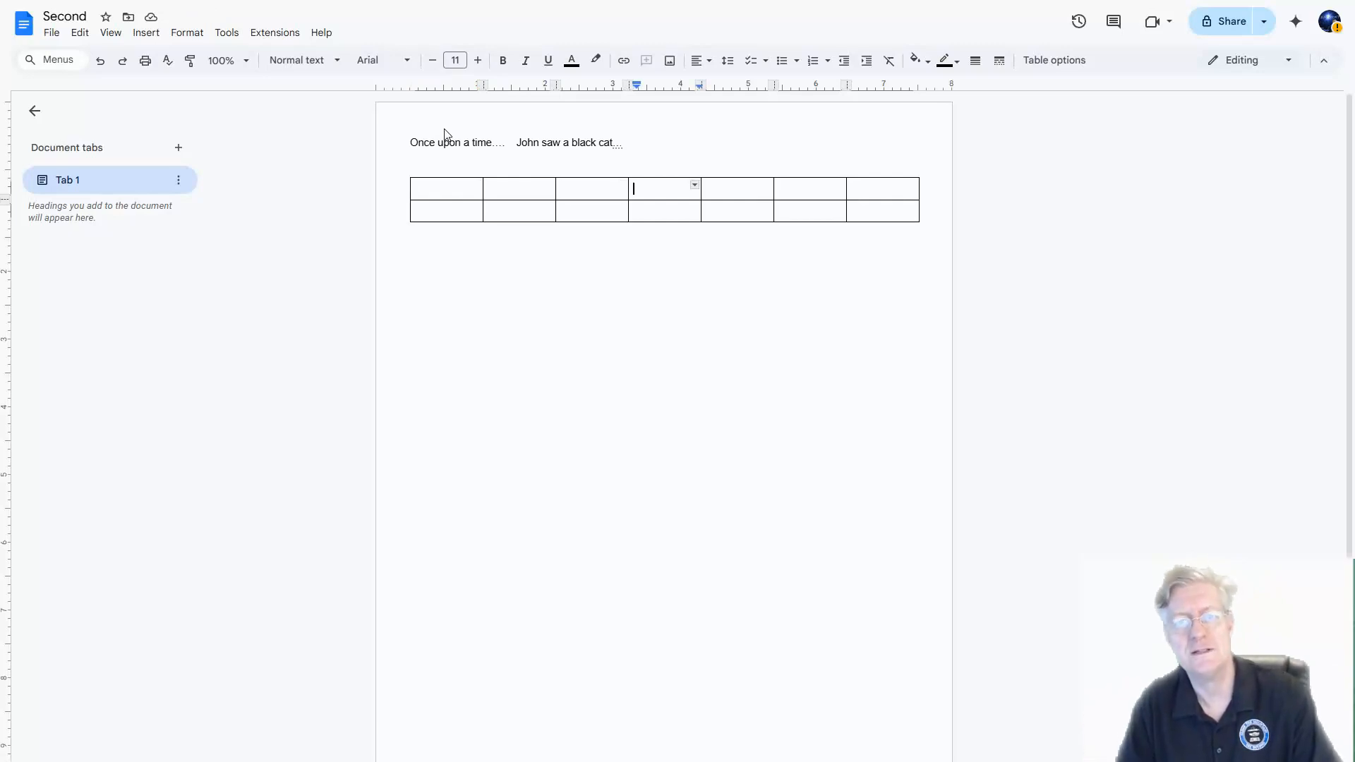
pyautogui.press('Tab')
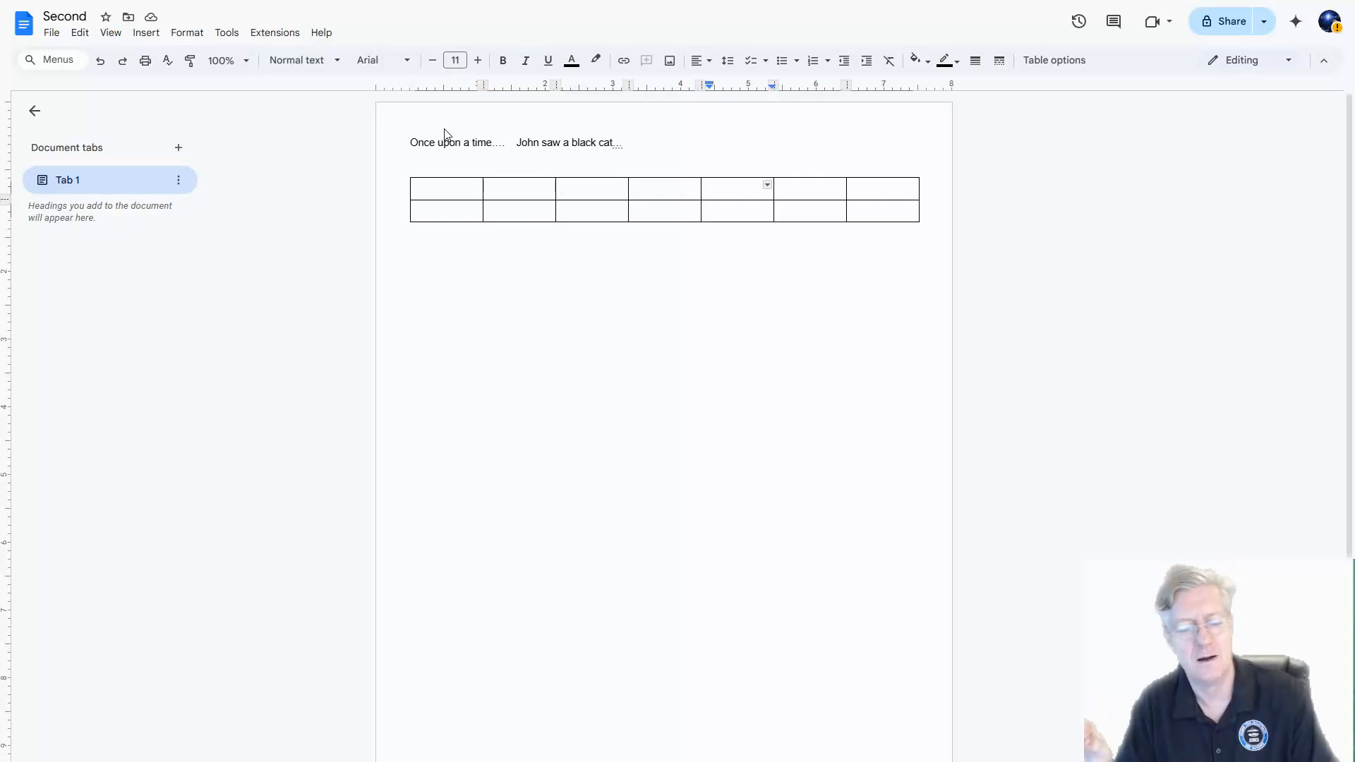
pyautogui.press('Tab')
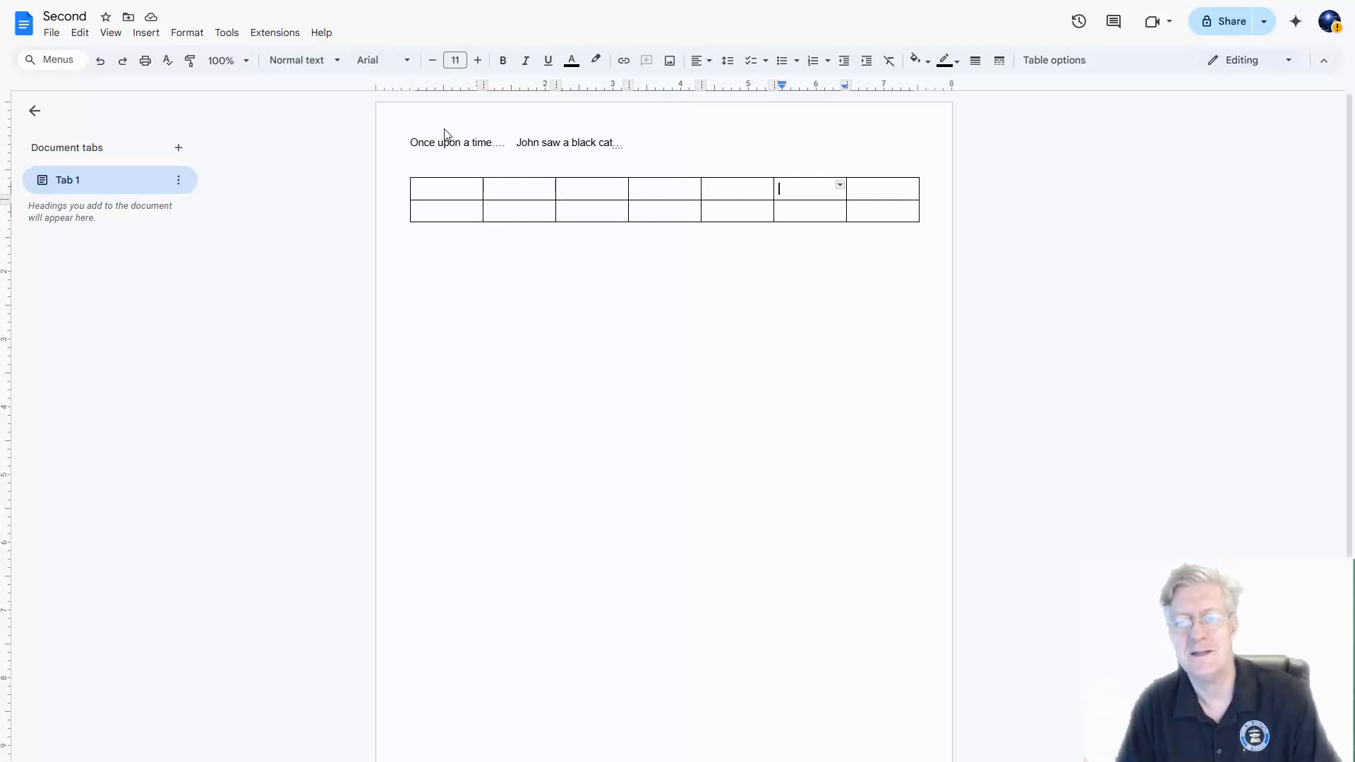
# - Center-align the empty line between the sentence and the table
pyautogui.click(146, 34)
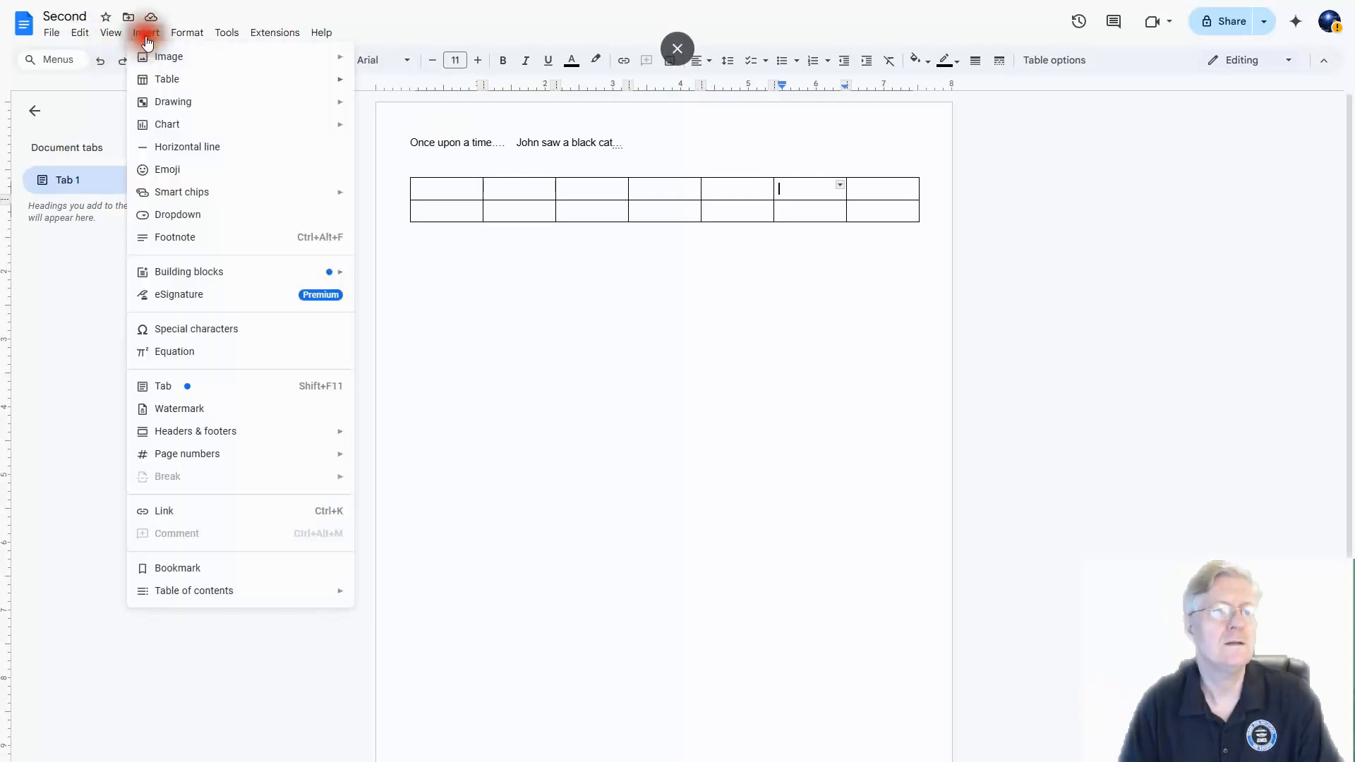
pyautogui.moveTo(193, 113)
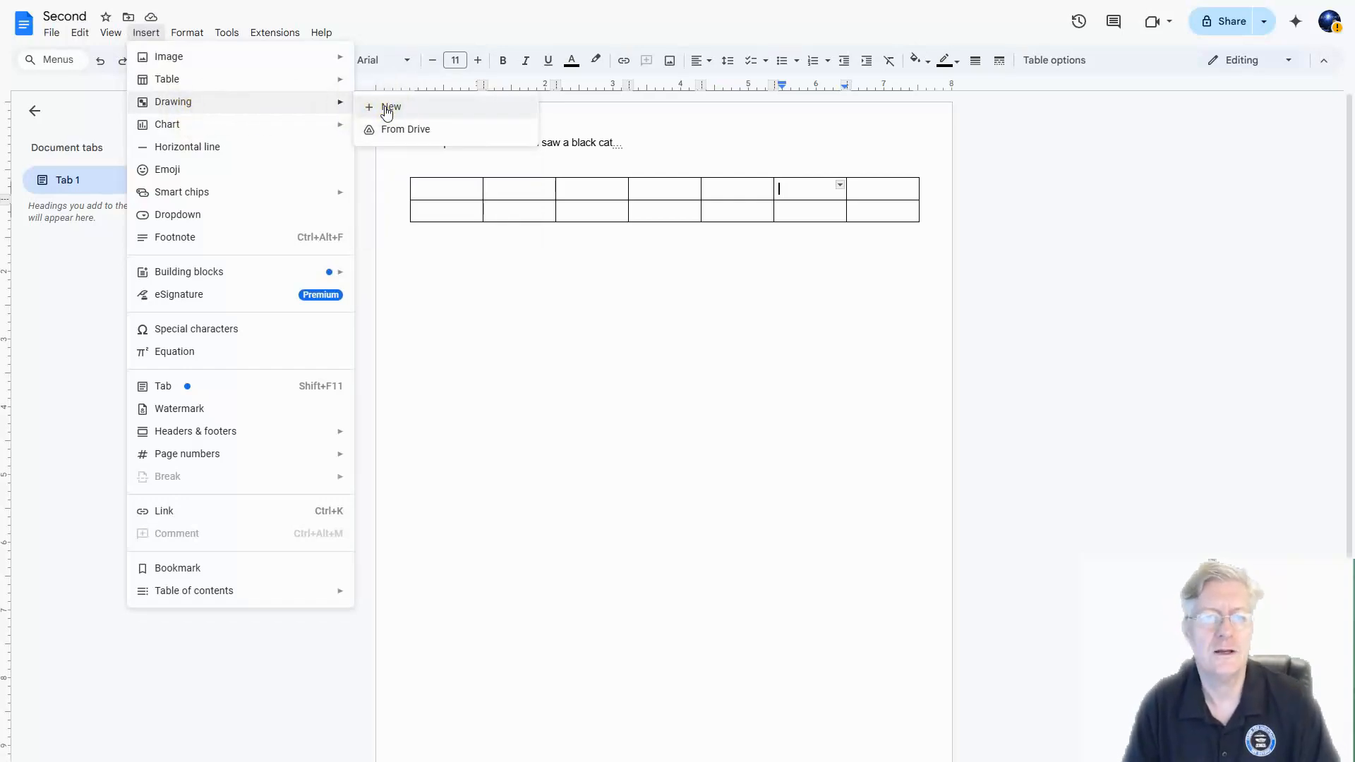
pyautogui.click(684, 248)
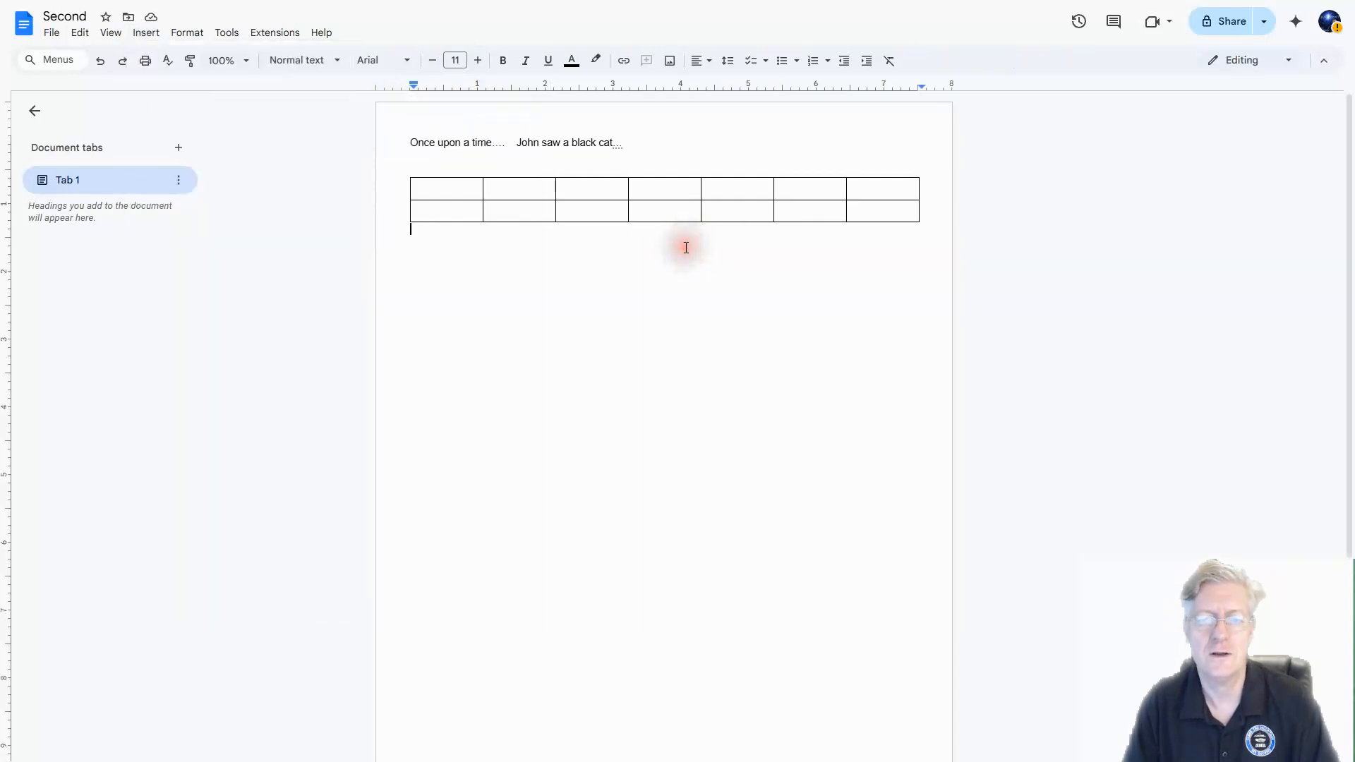
pyautogui.click(621, 172)
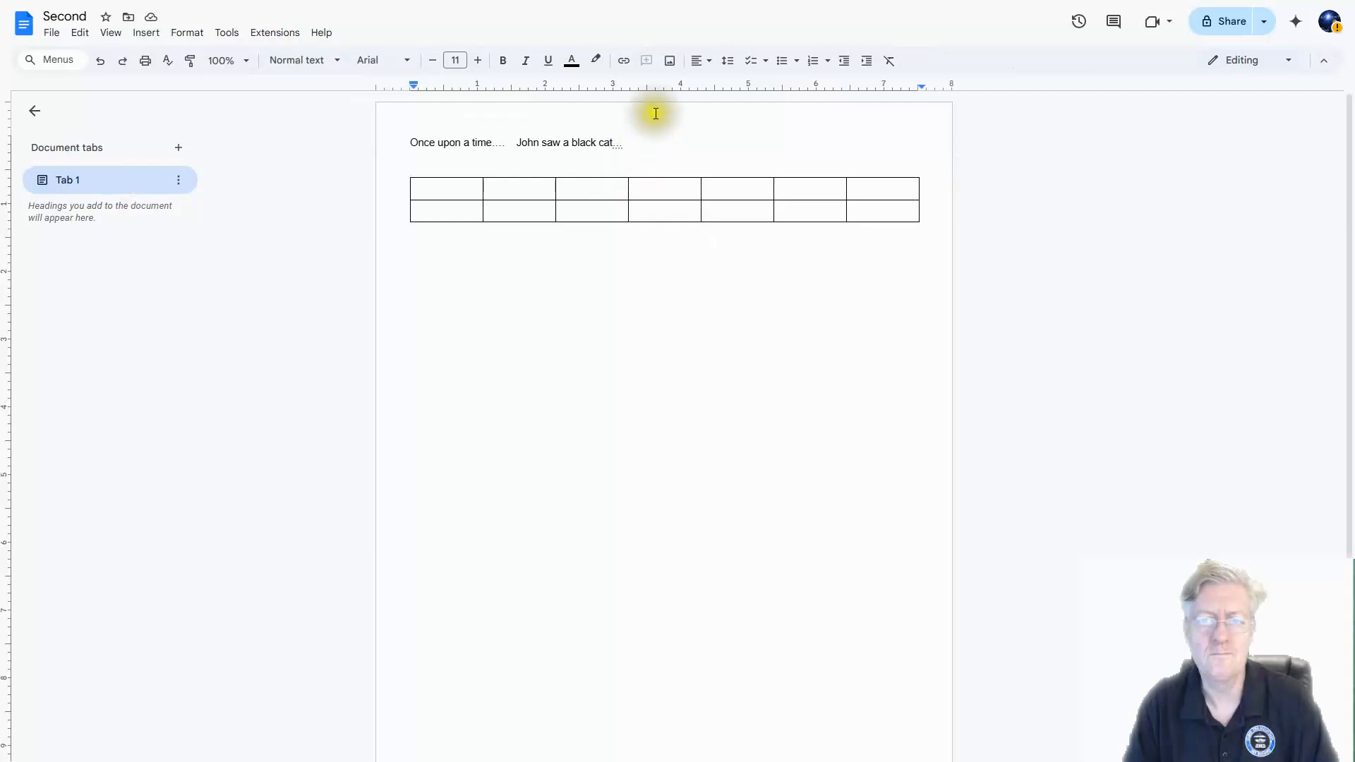
pyautogui.click(712, 67)
pyautogui.click(726, 84)
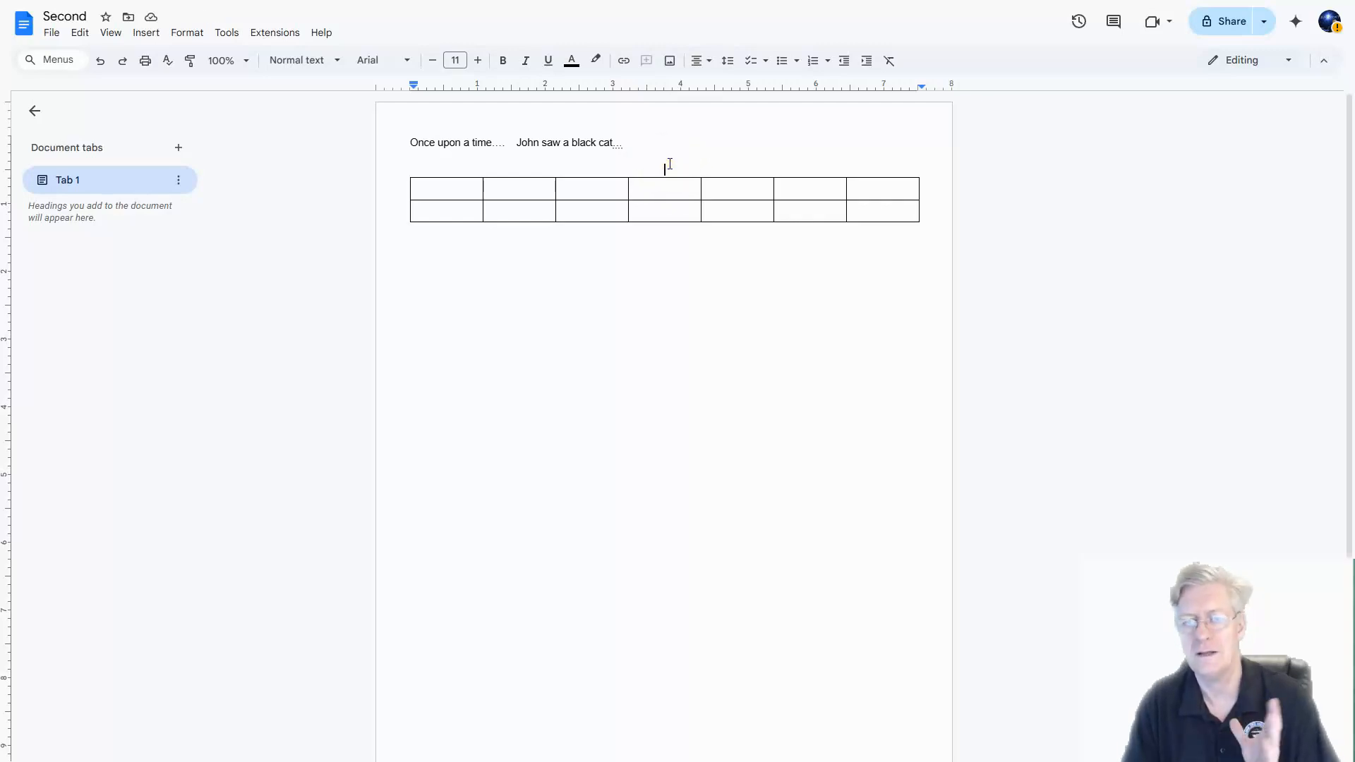
# - Create a new drawing on the centered line and add the word art "Hello" to it
pyautogui.click(143, 35)
pyautogui.moveTo(167, 102)
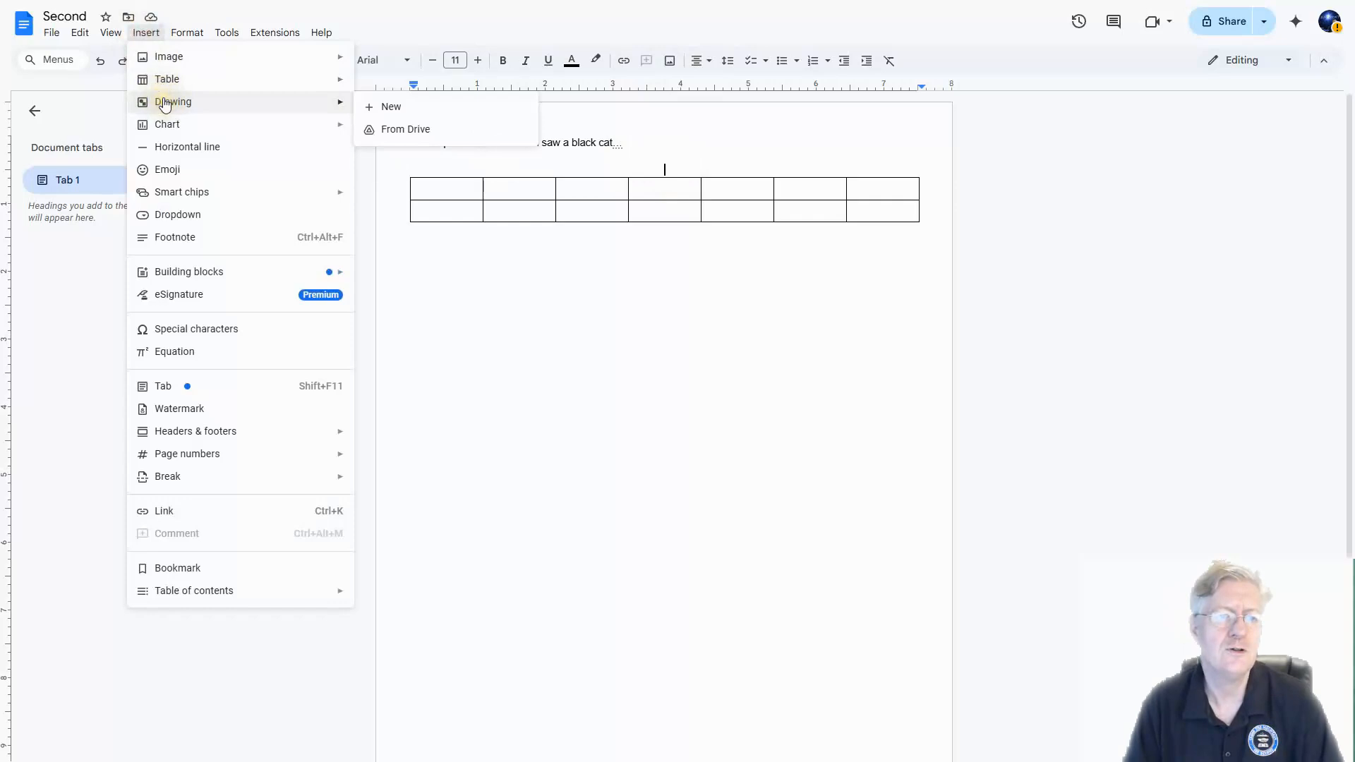
pyautogui.click(406, 113)
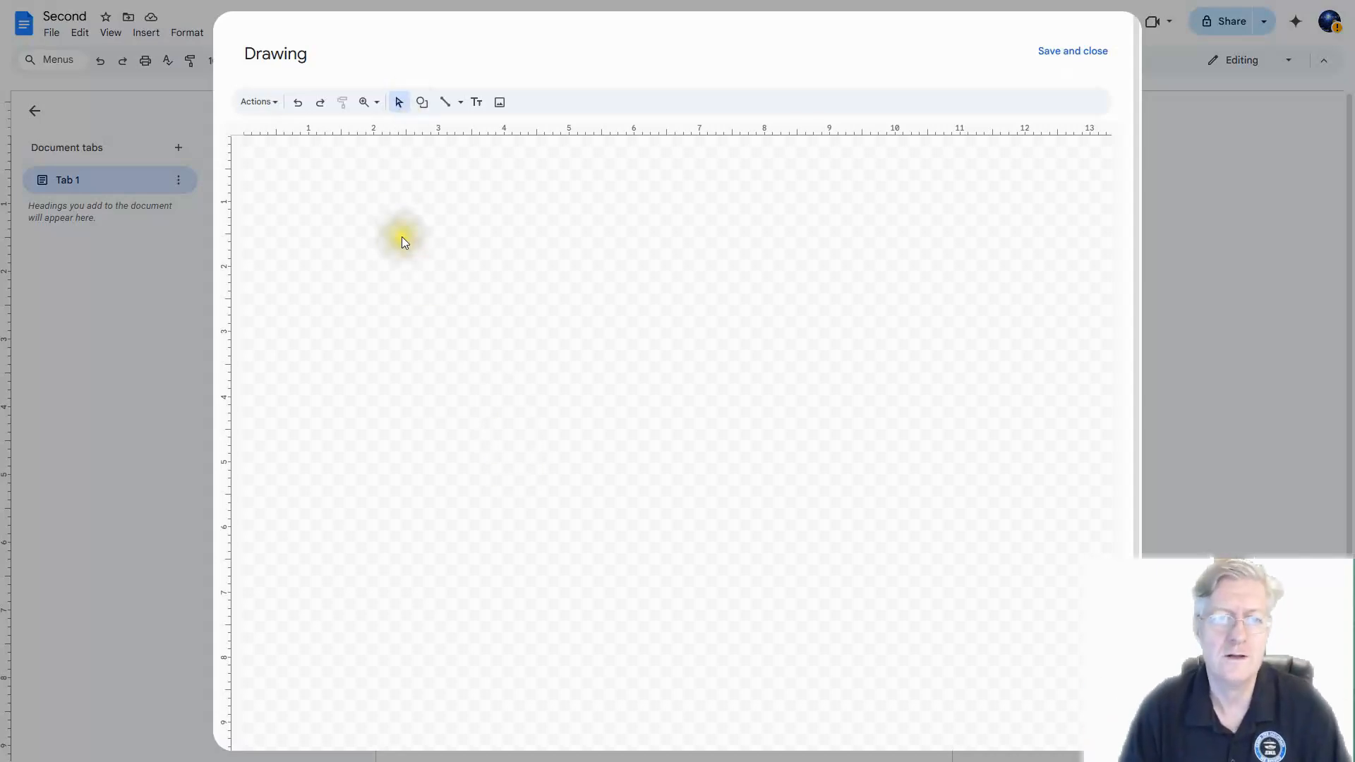
pyautogui.click(272, 105)
pyautogui.click(299, 202)
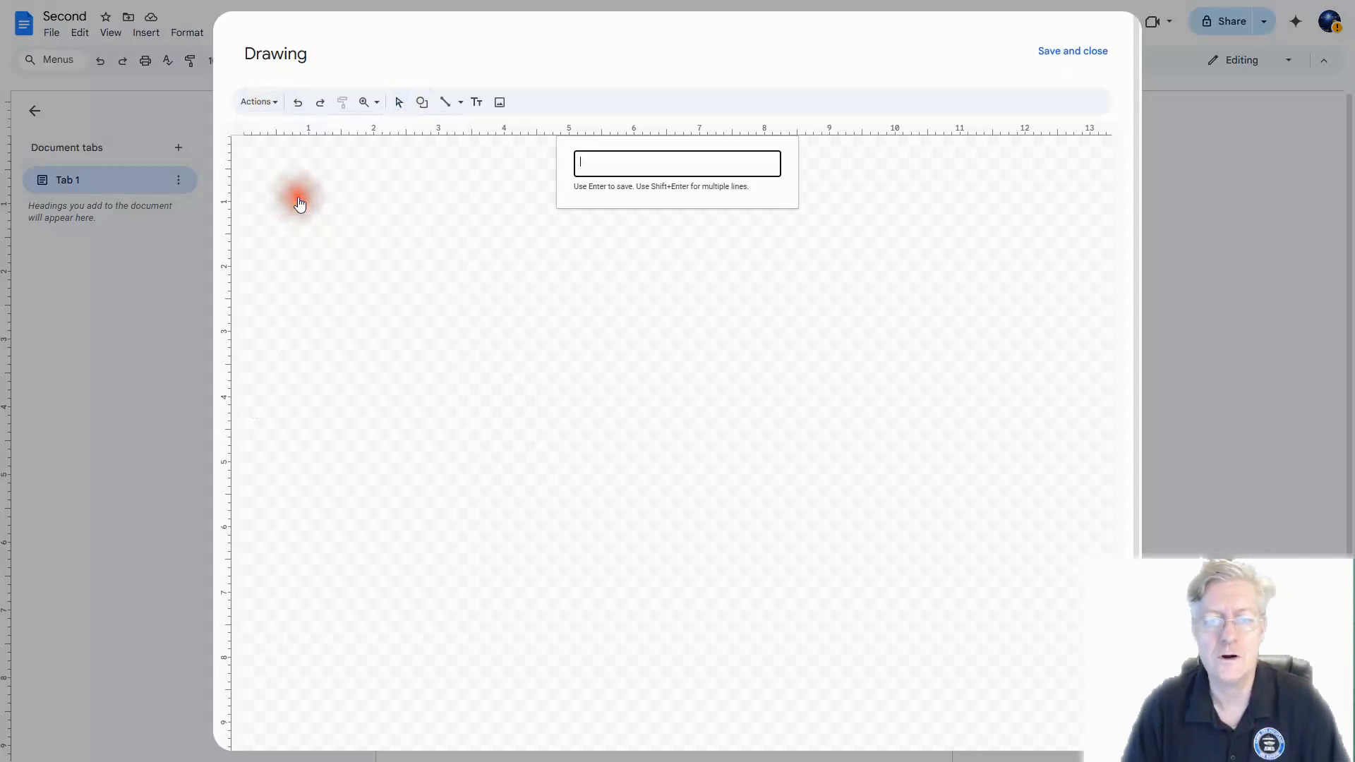
pyautogui.write('He')
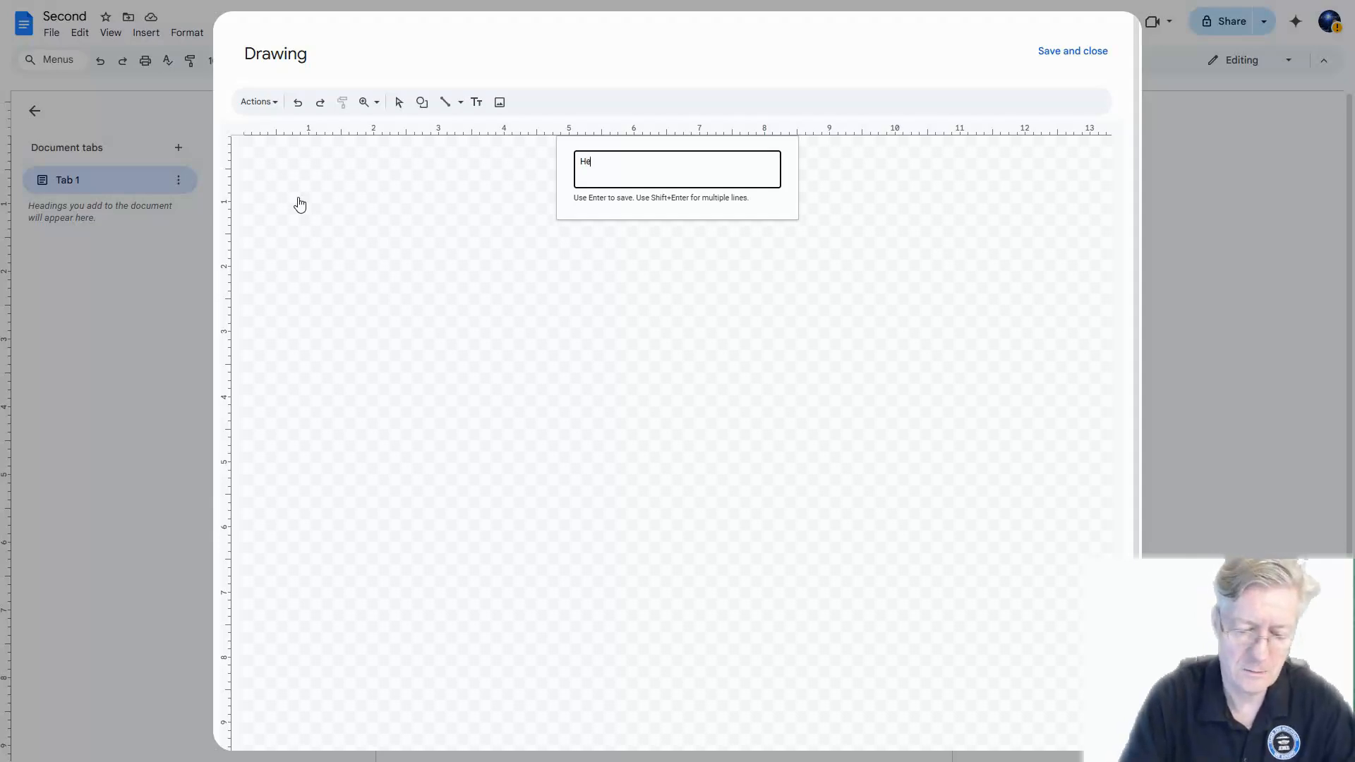
pyautogui.write('llo')
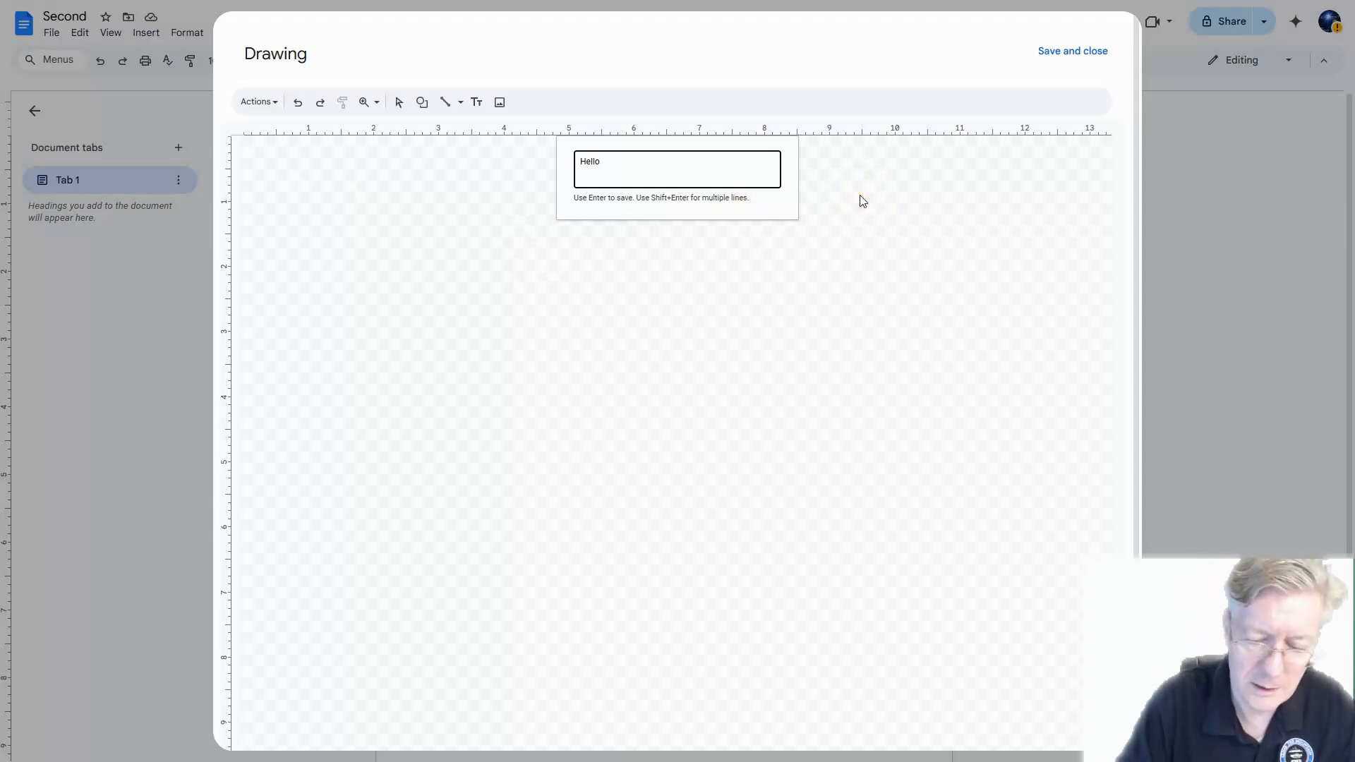
pyautogui.press('Return')
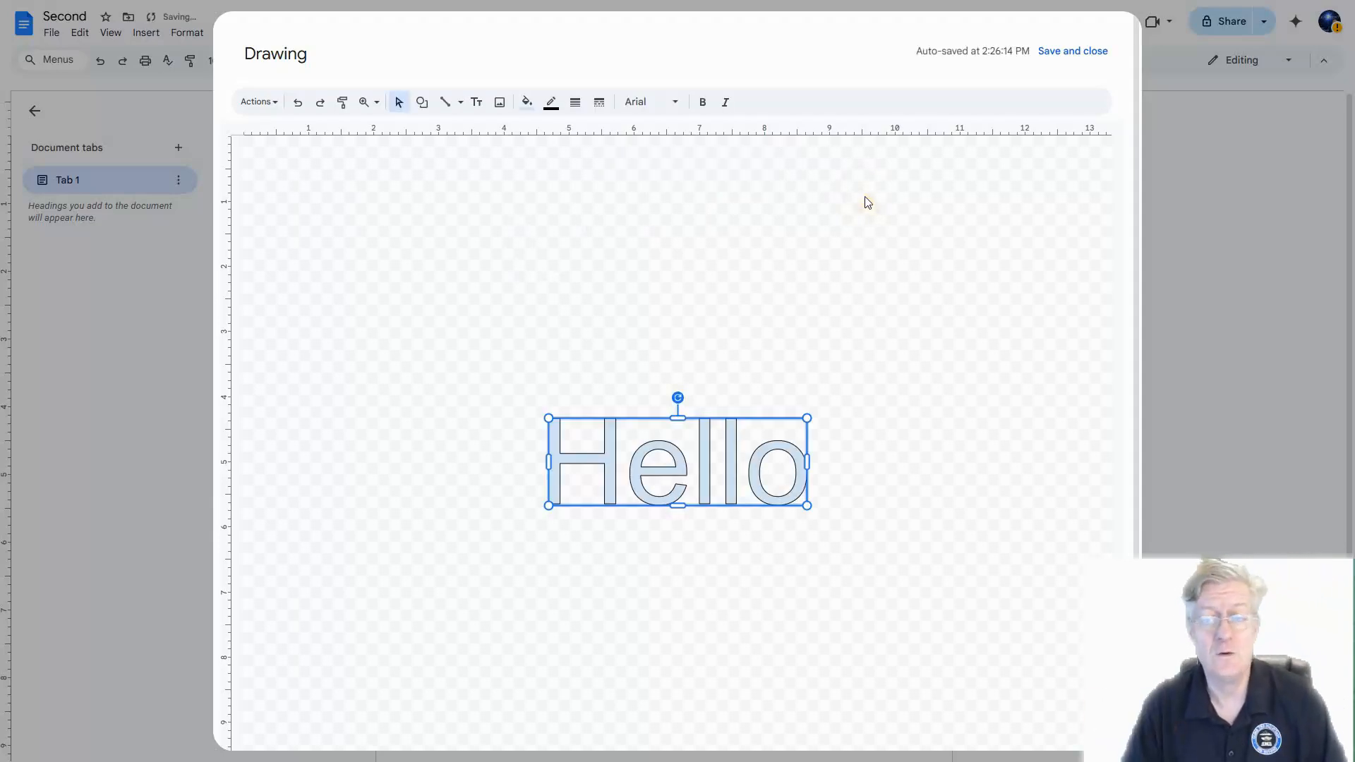
# - Move the Hello word art up near the top of the drawing canvas and fill it with solid medium blue
pyautogui.moveTo(705, 467); pyautogui.dragTo(698, 276)
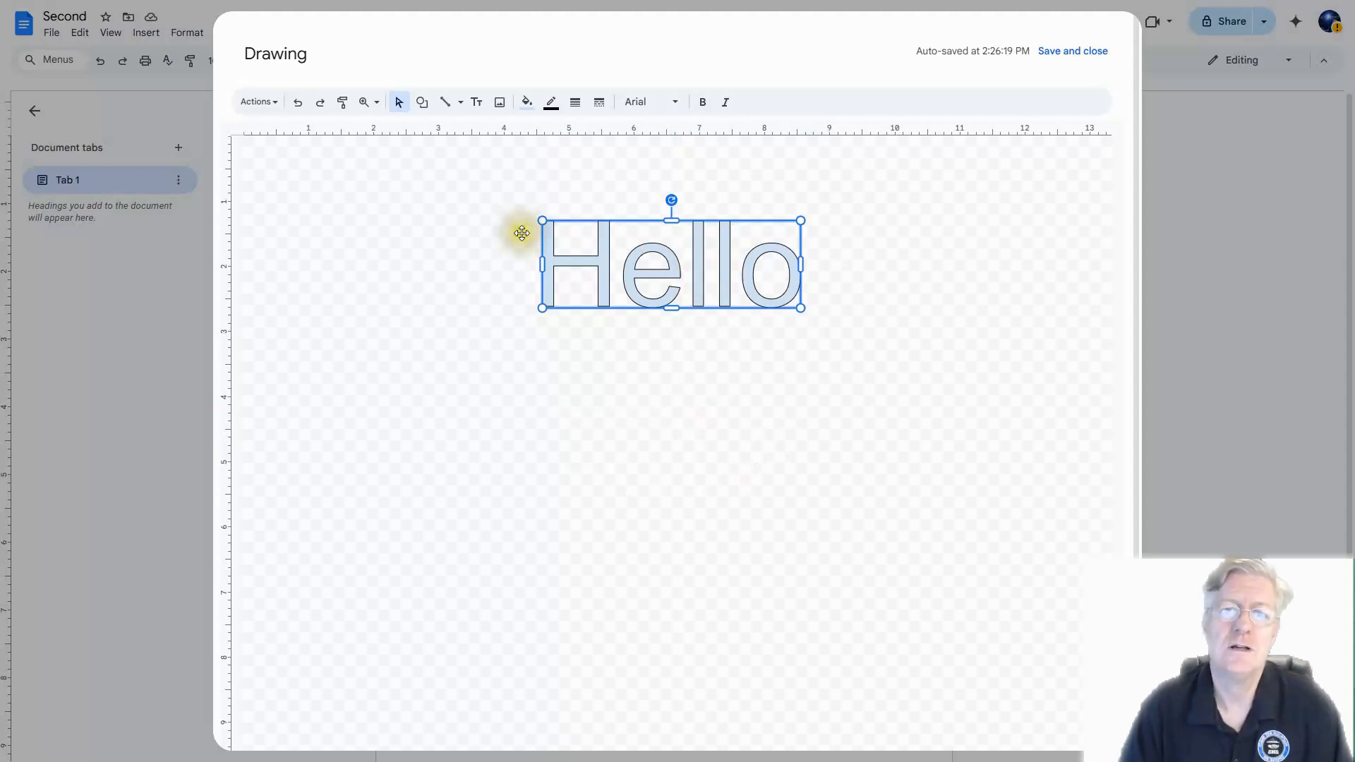
pyautogui.click(526, 102)
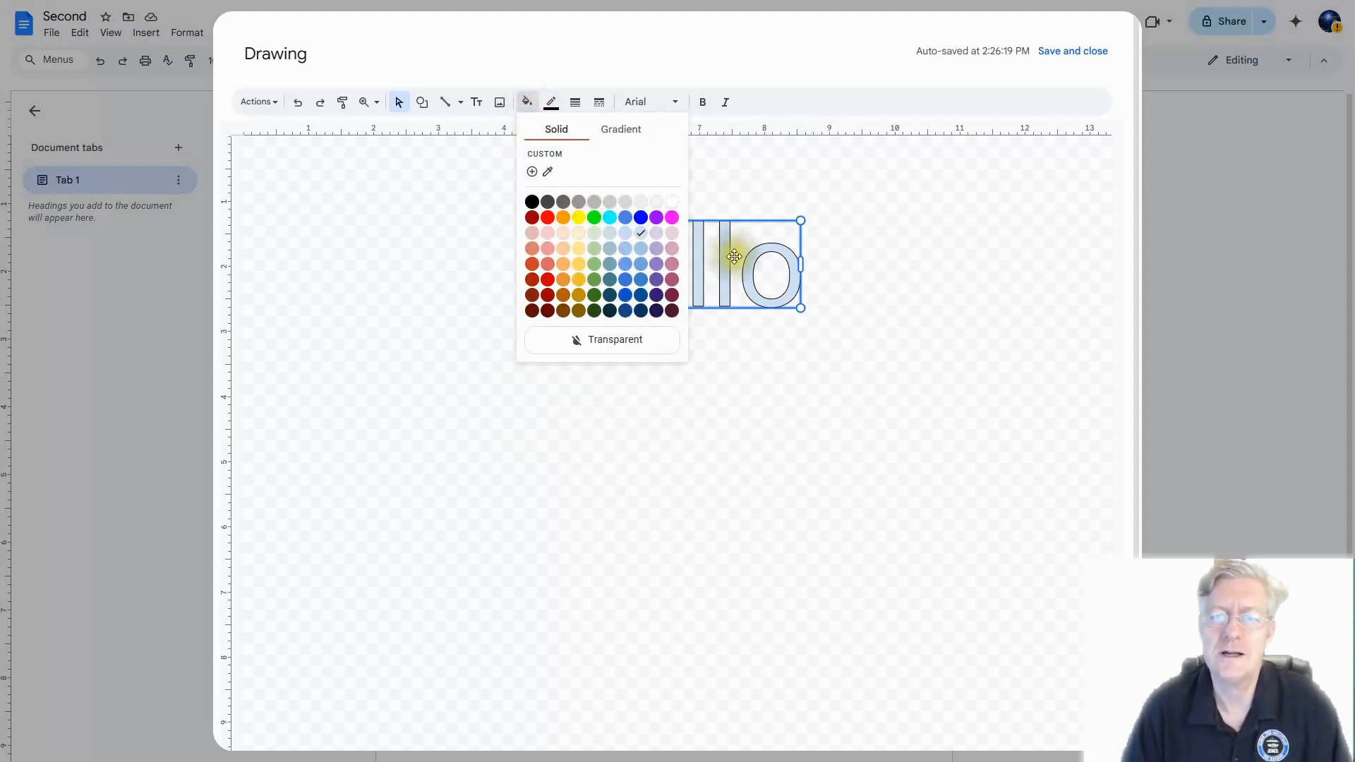
pyautogui.click(792, 270)
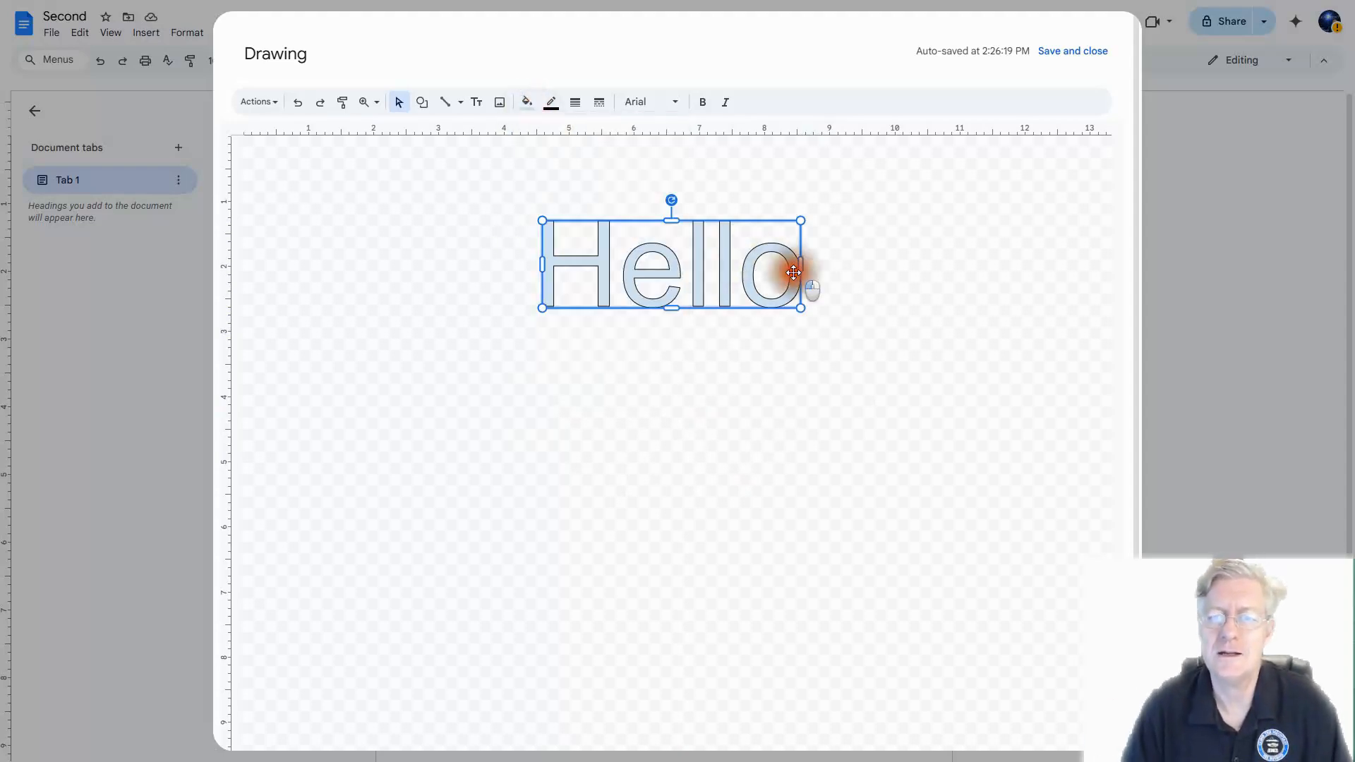
pyautogui.click(527, 106)
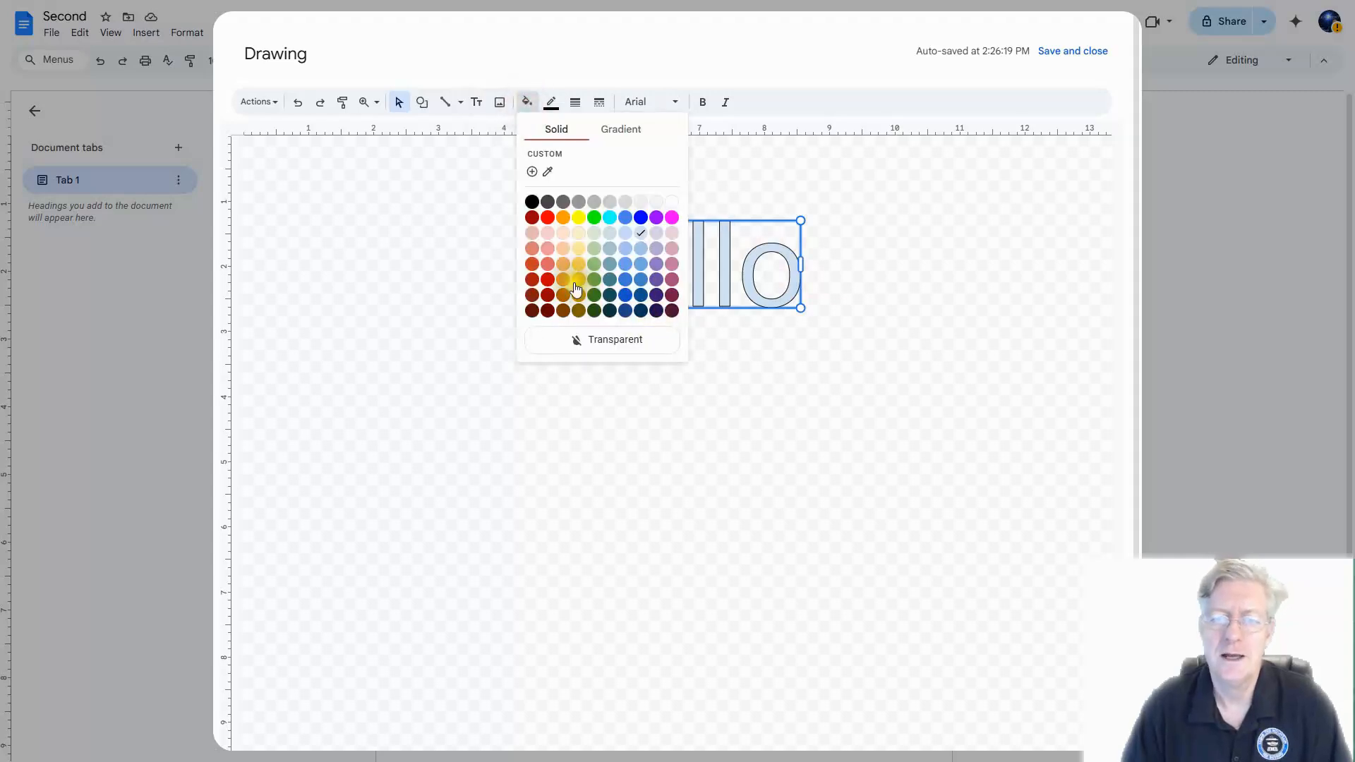
pyautogui.click(621, 281)
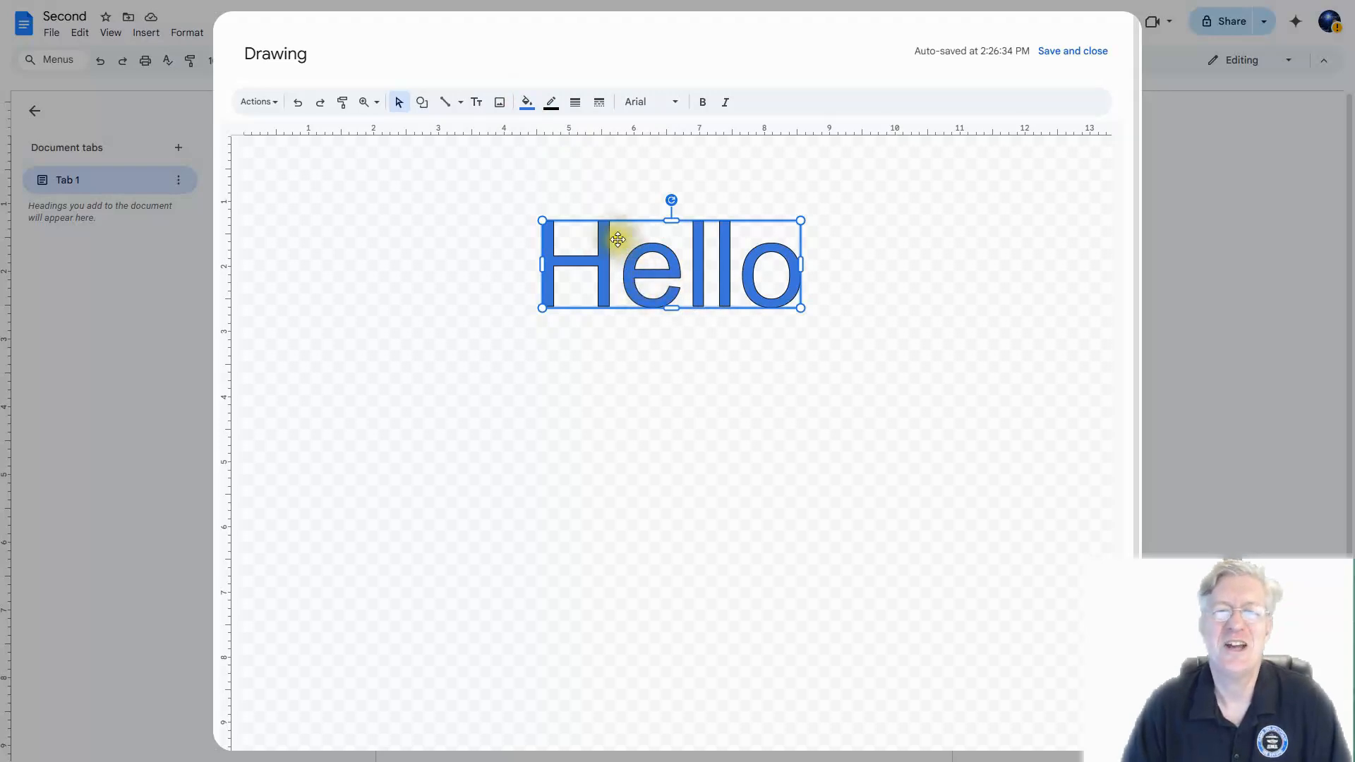
# - Change the font of the Hello word art to Lobster, and look through the other available fonts
pyautogui.click(678, 105)
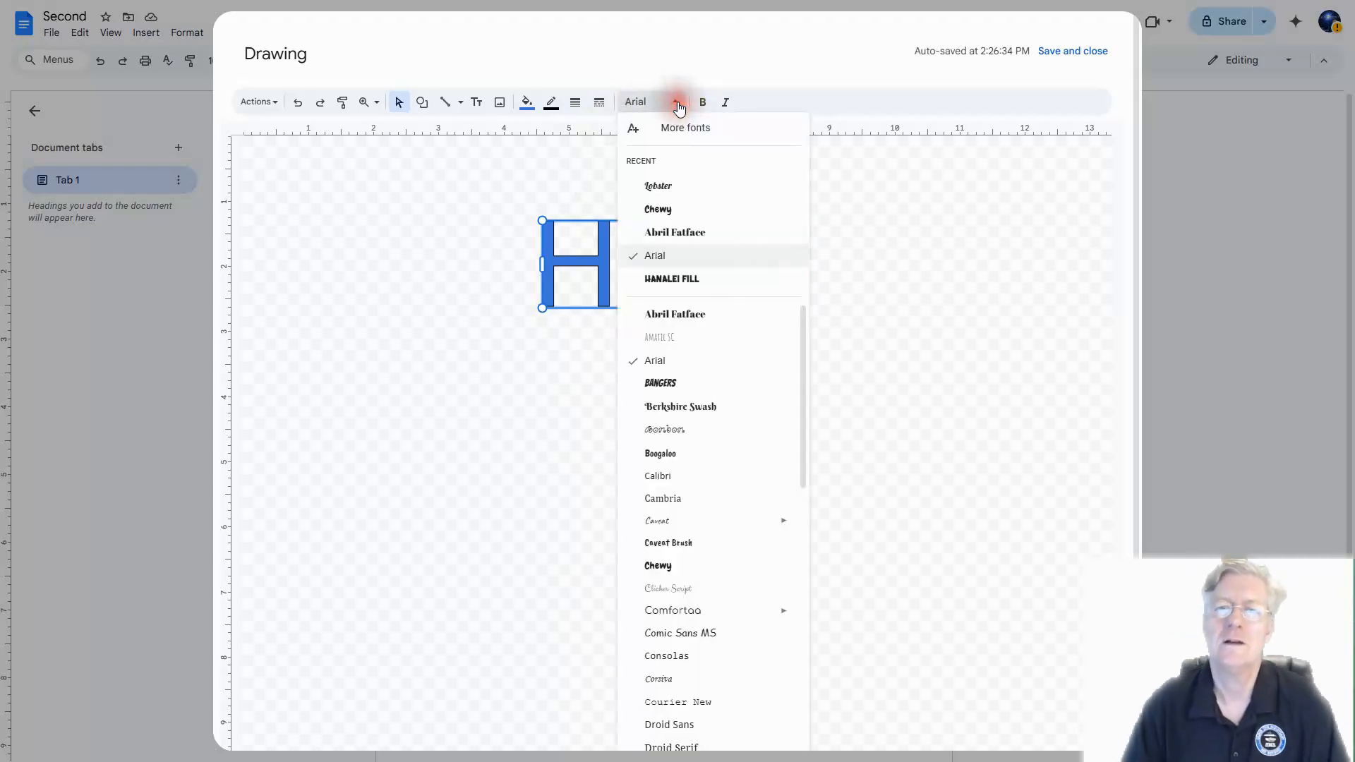
pyautogui.click(672, 190)
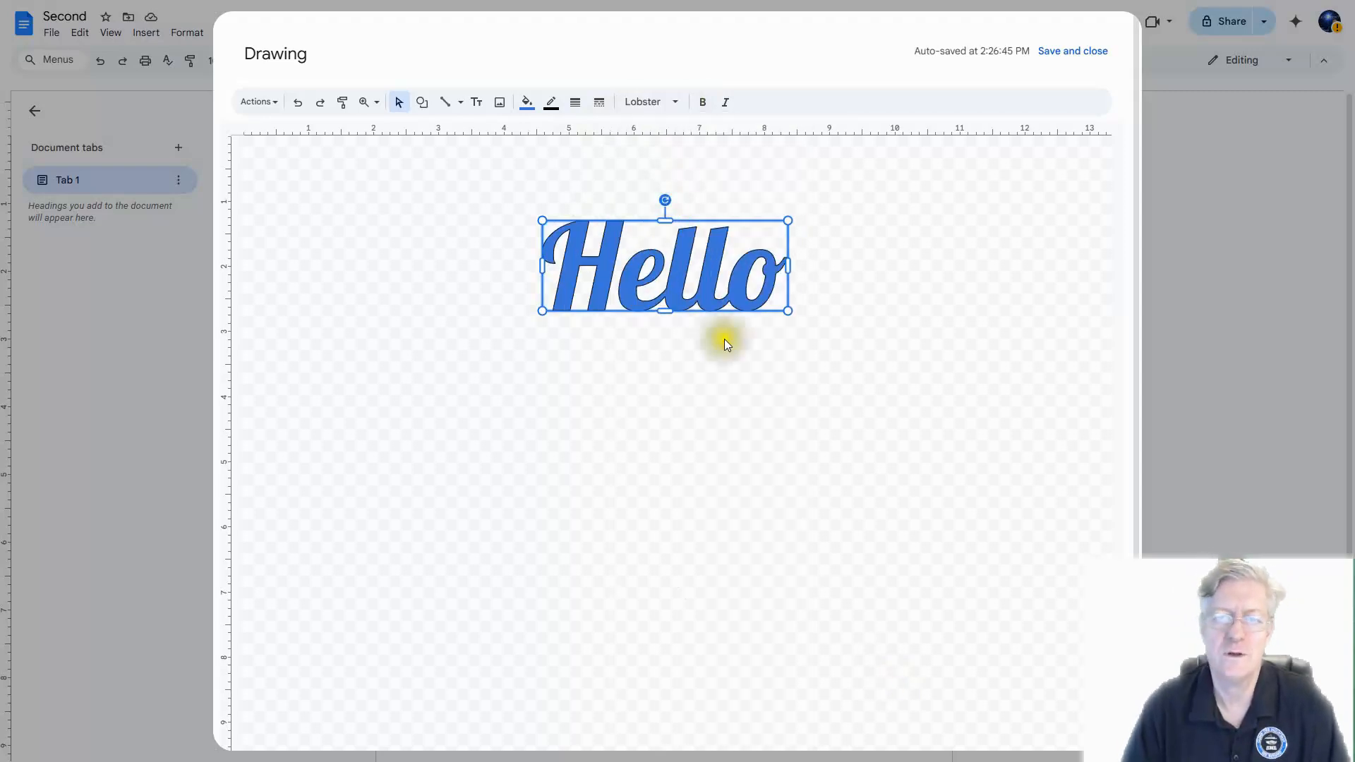
pyautogui.click(675, 103)
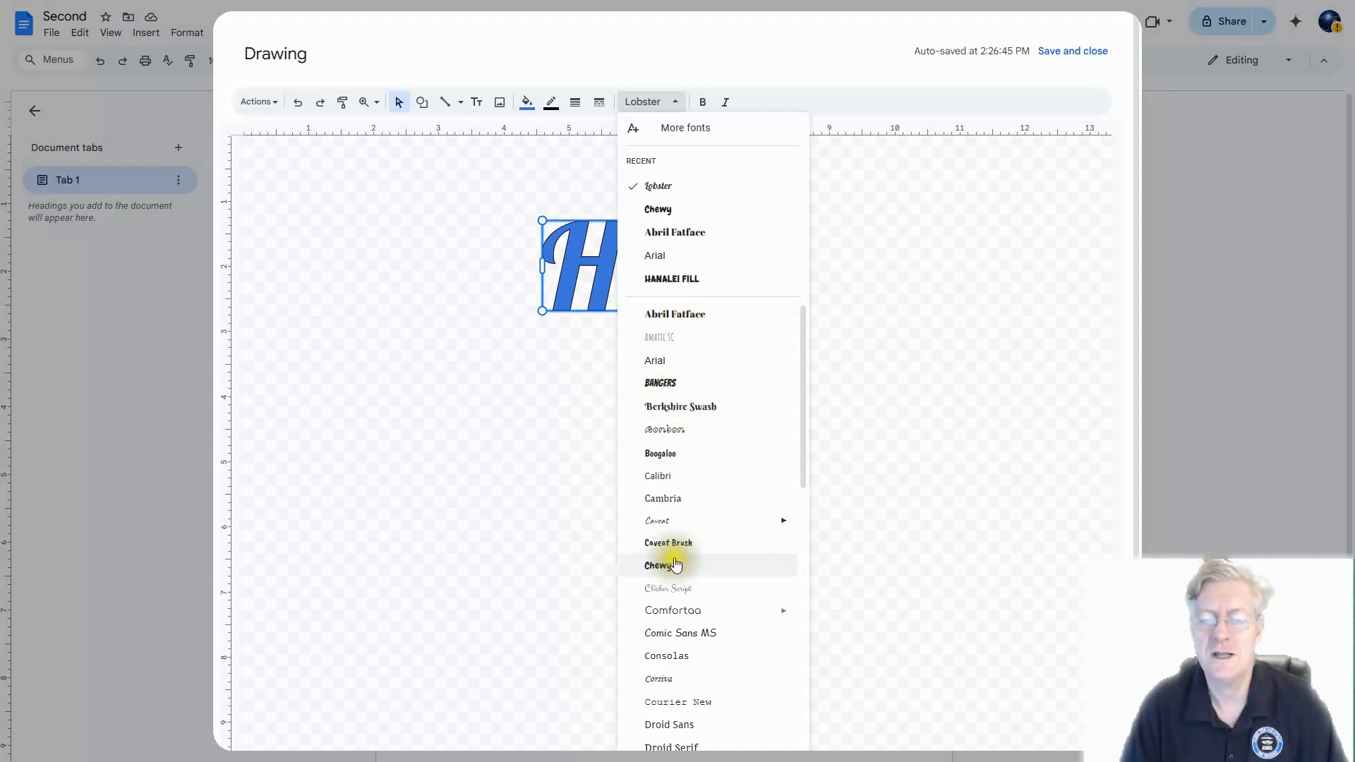
pyautogui.moveTo(686, 521)
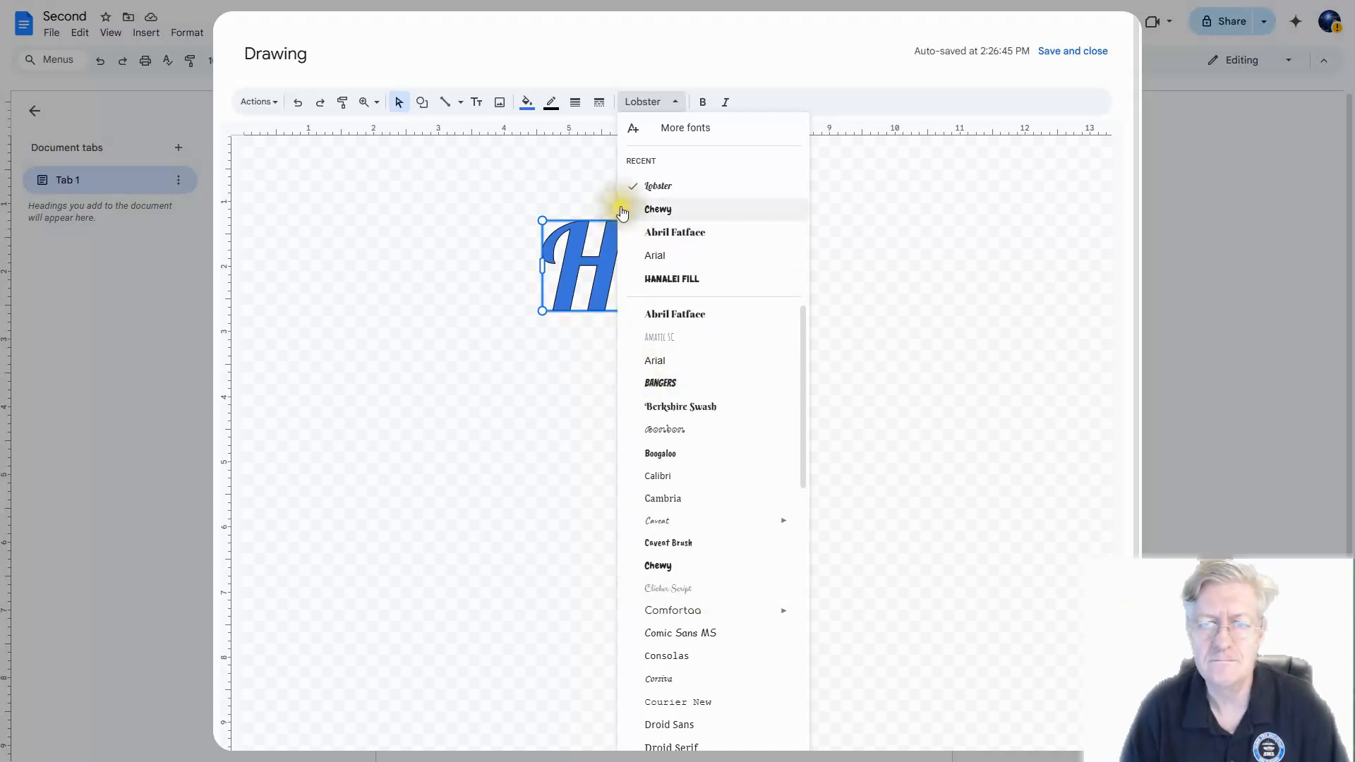
pyautogui.click(505, 275)
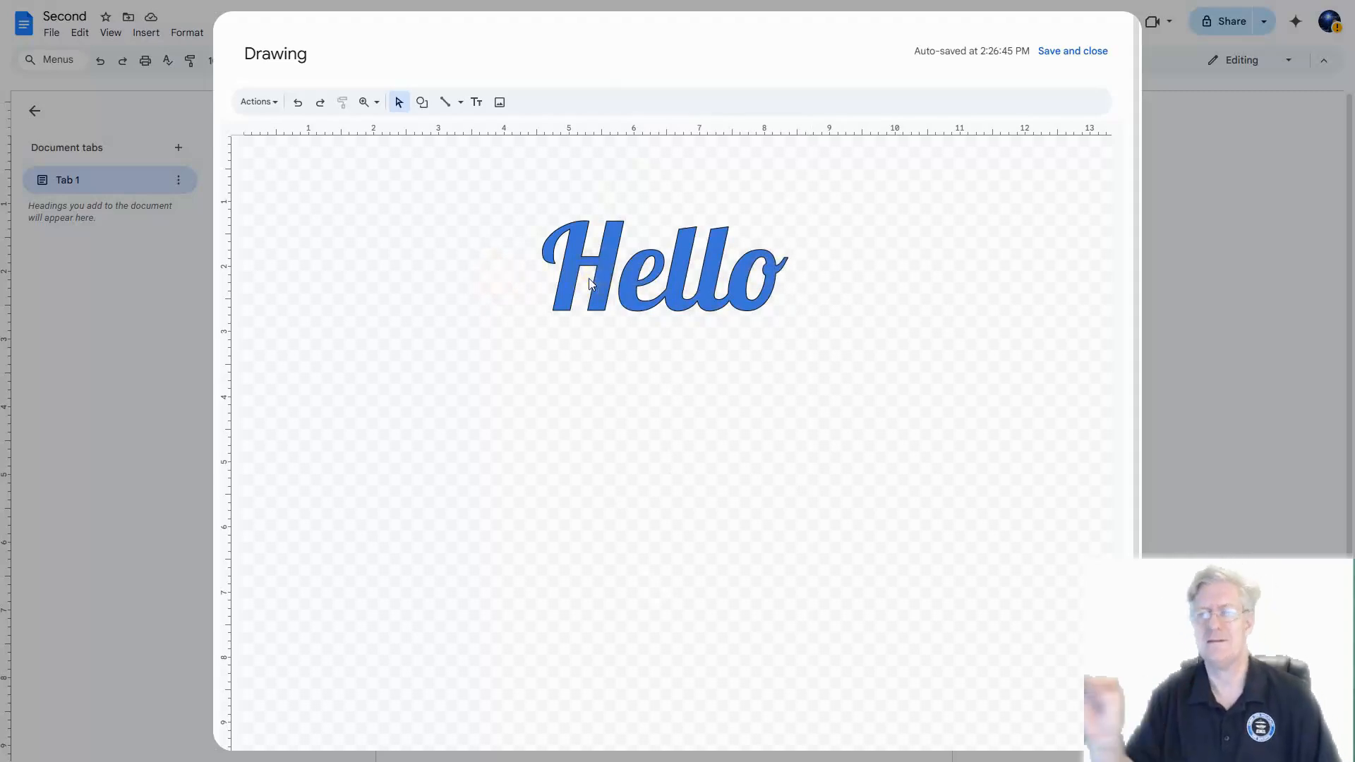
# - Set the outline weight of the Hello word art to 3px
pyautogui.click(637, 262)
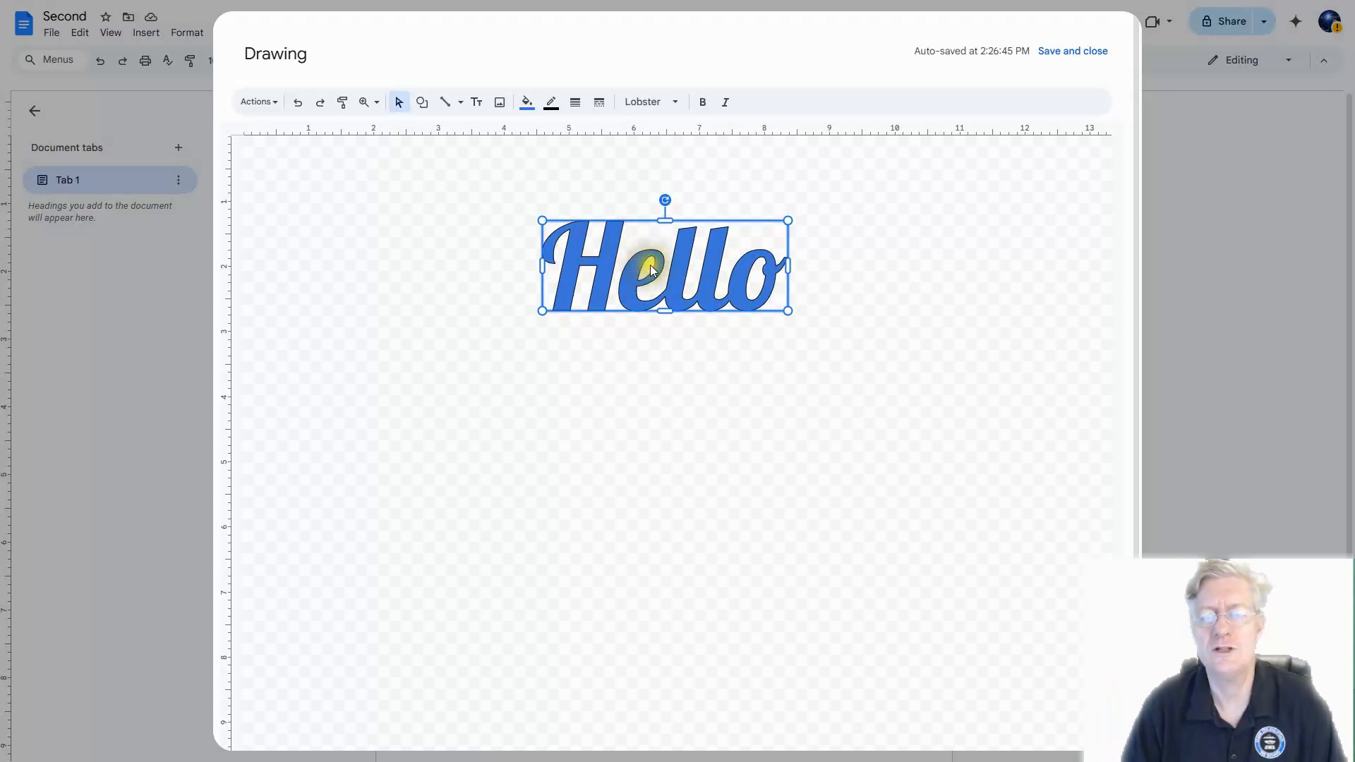
pyautogui.click(648, 267)
pyautogui.click(587, 262)
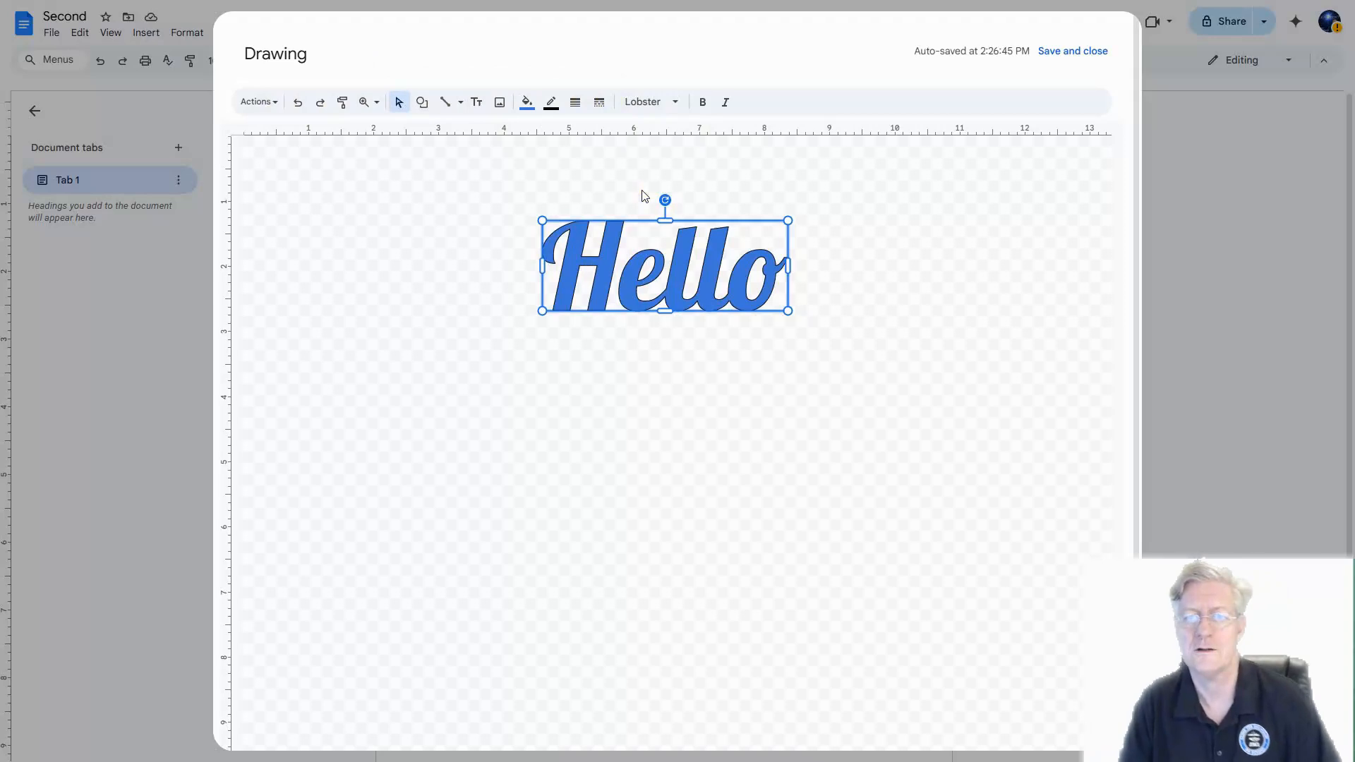
pyautogui.click(878, 235)
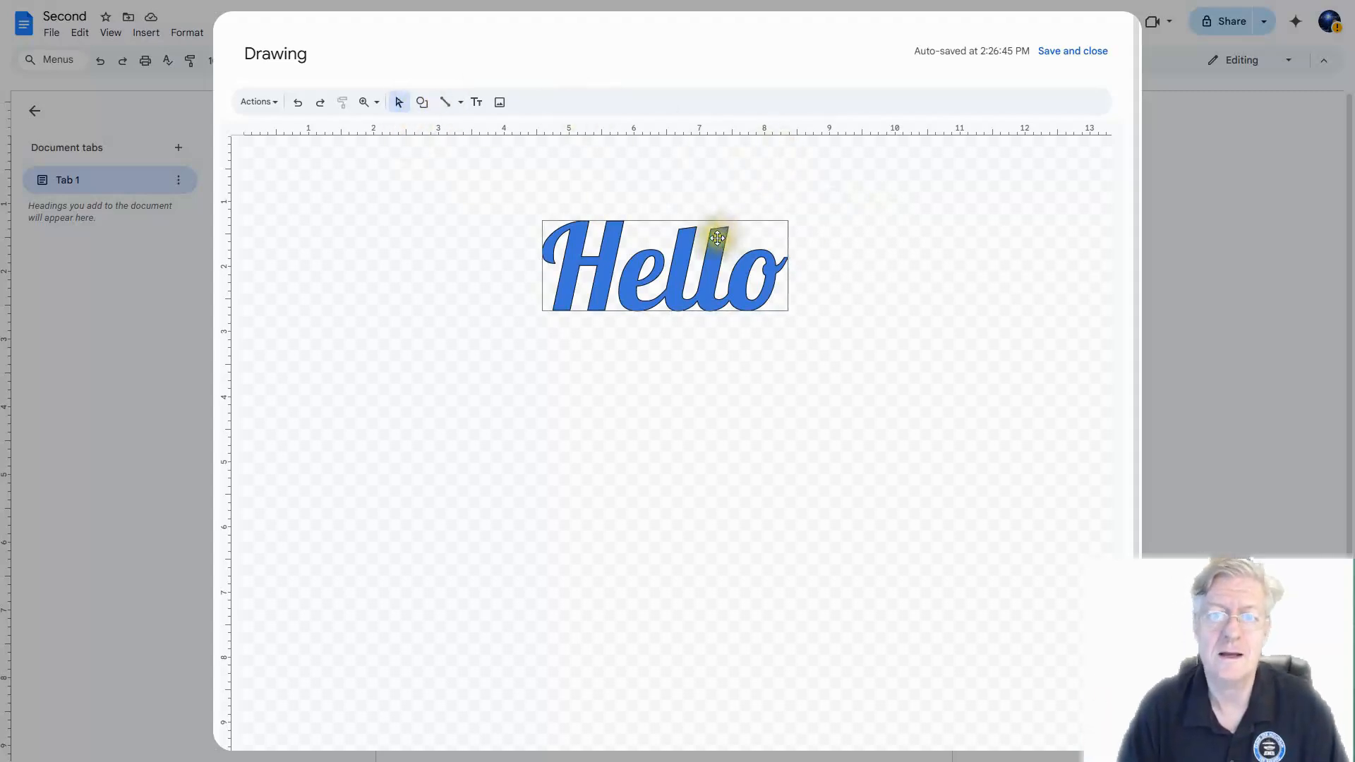
pyautogui.click(676, 272)
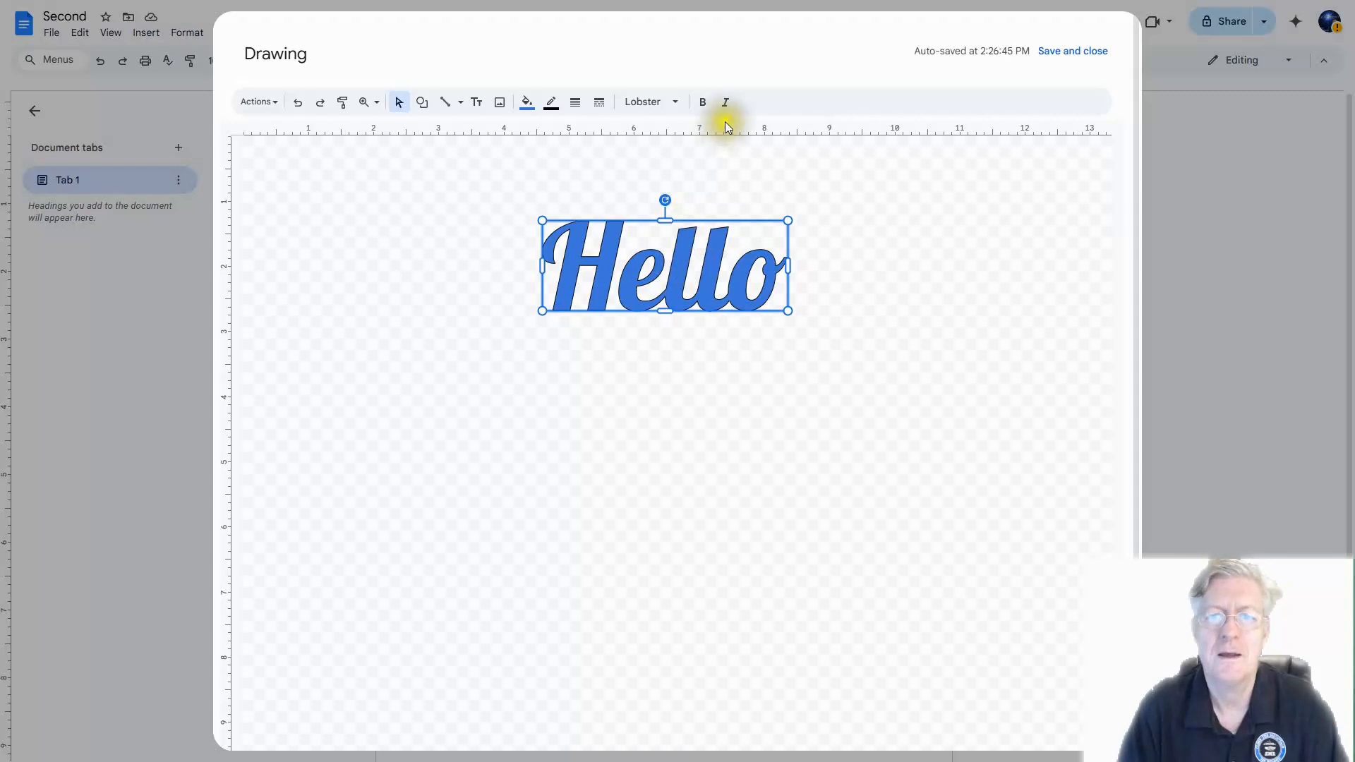
pyautogui.click(578, 106)
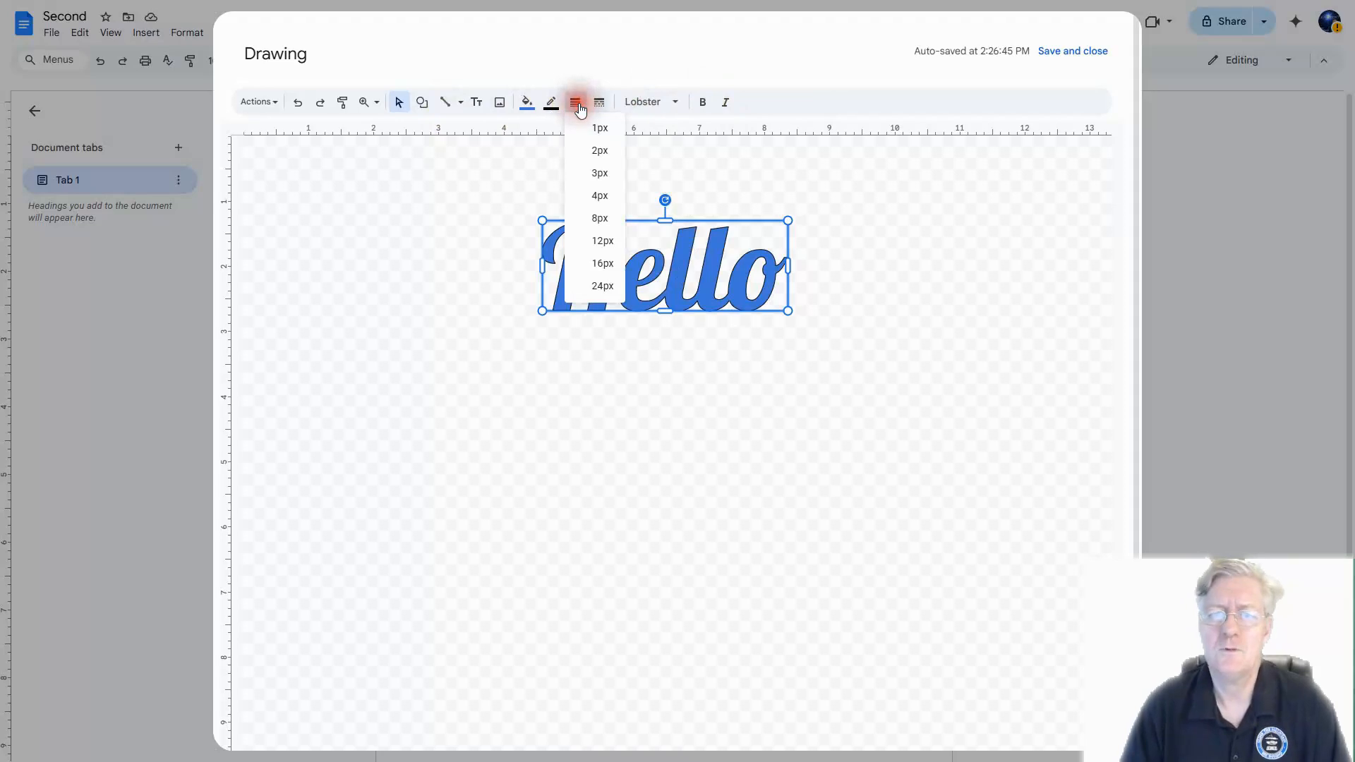
pyautogui.click(597, 175)
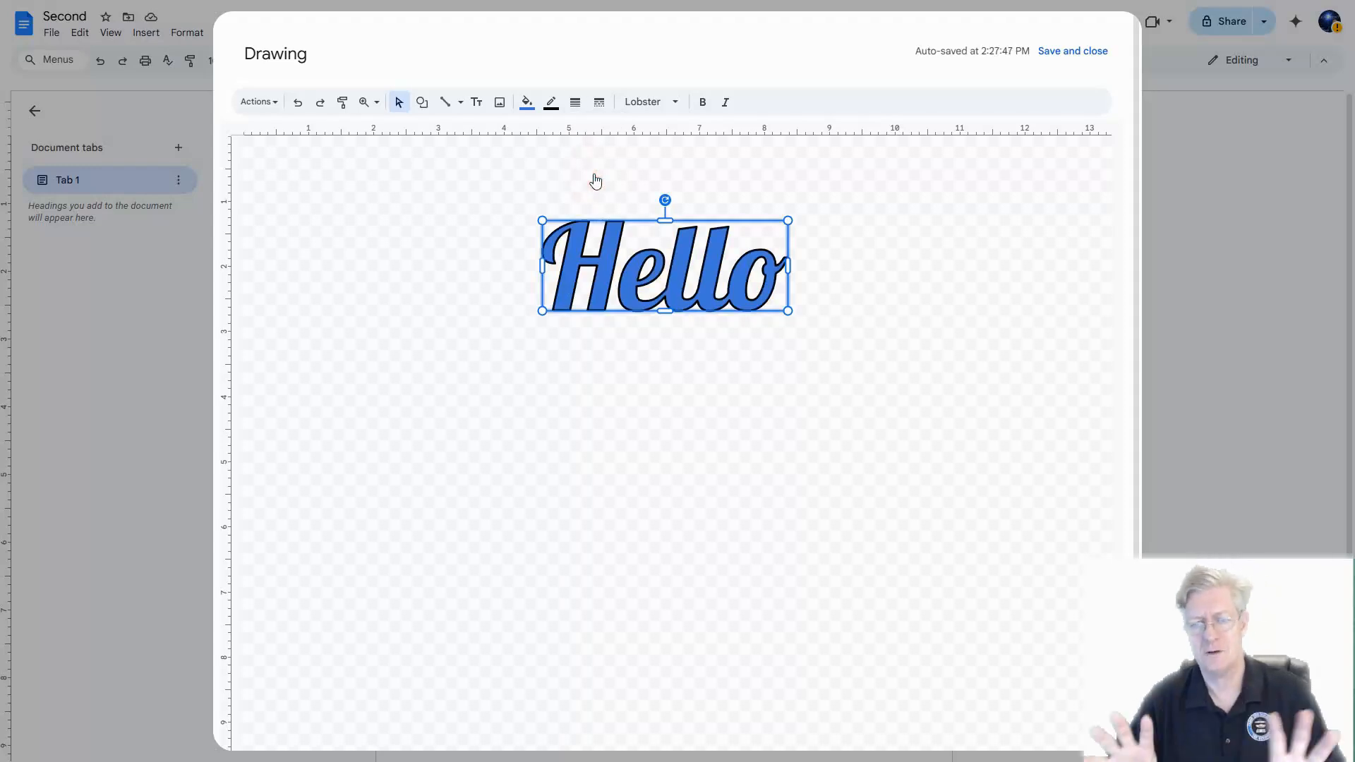
# - Color the outline of the Hello word art dark blue, and save the drawing into the document
pyautogui.click(553, 105)
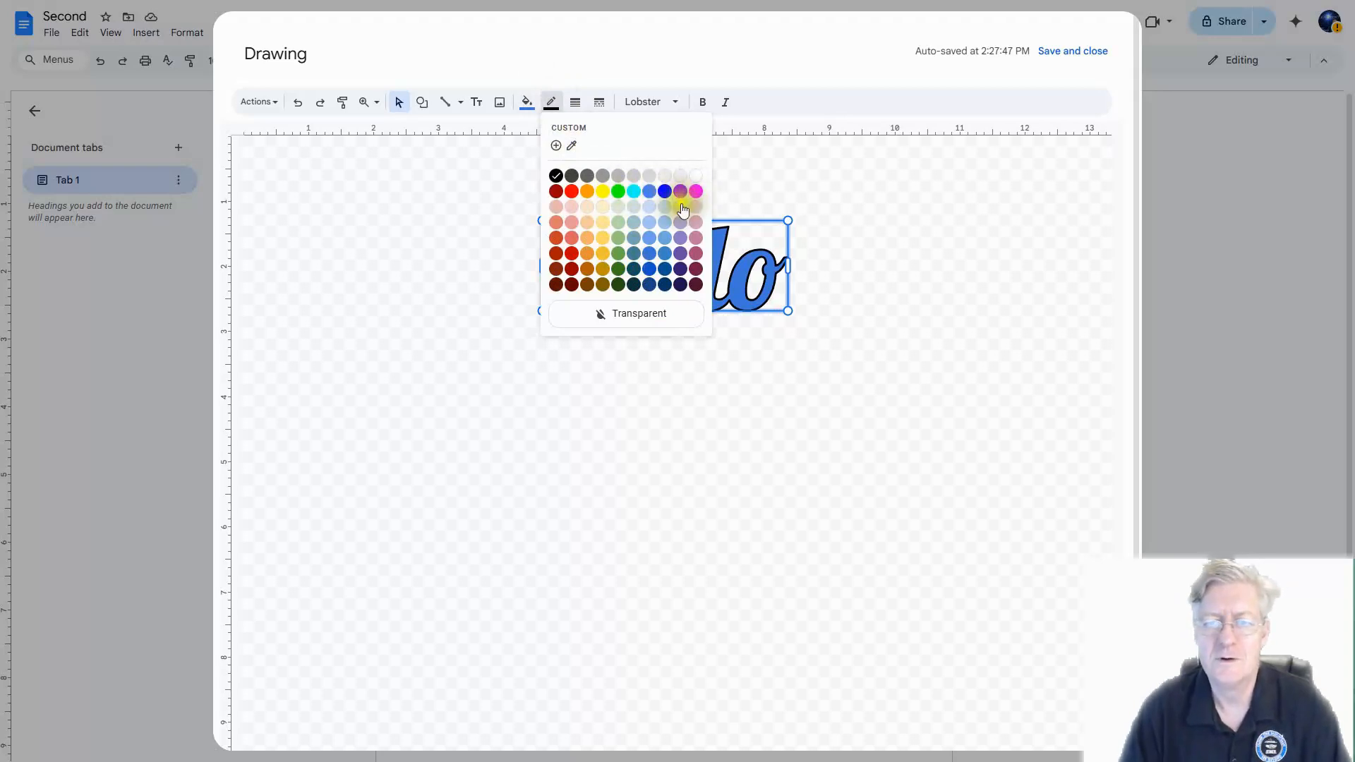
pyautogui.click(664, 285)
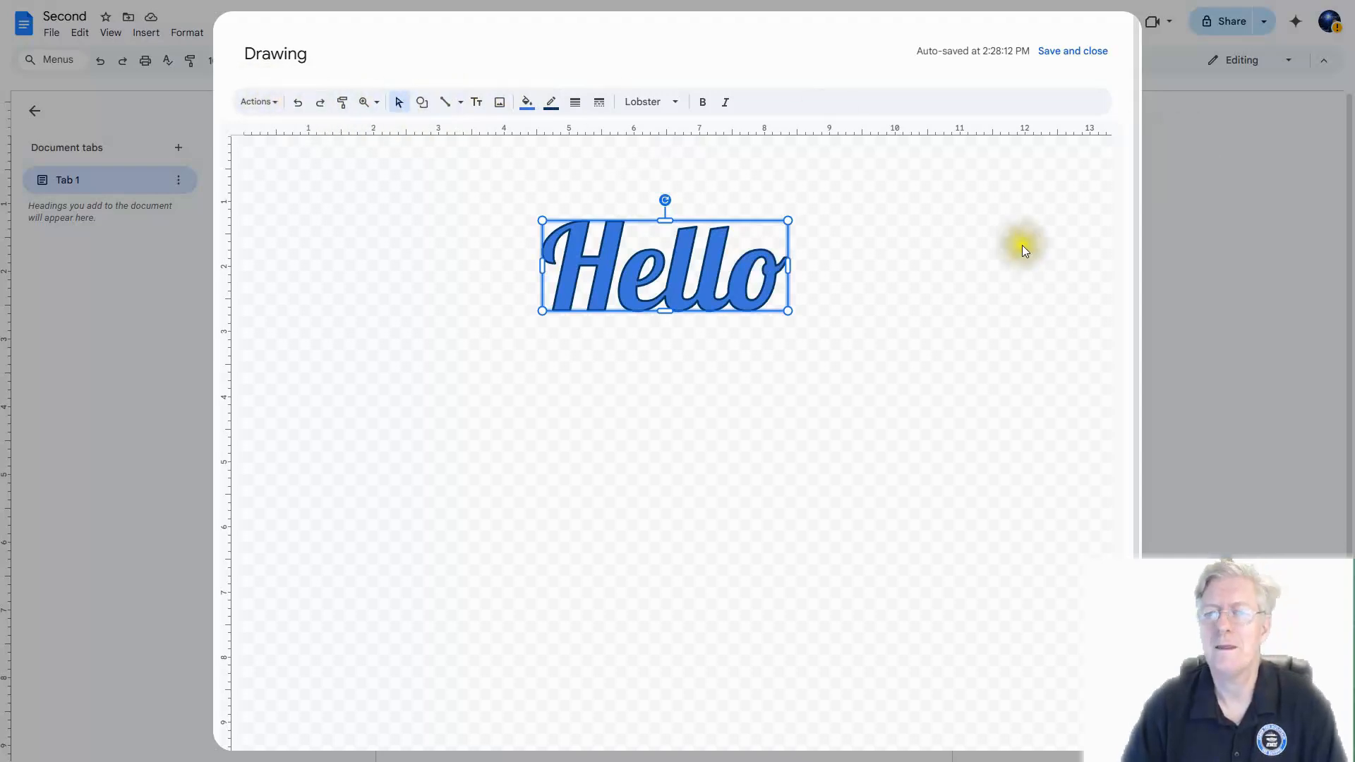
pyautogui.click(1073, 52)
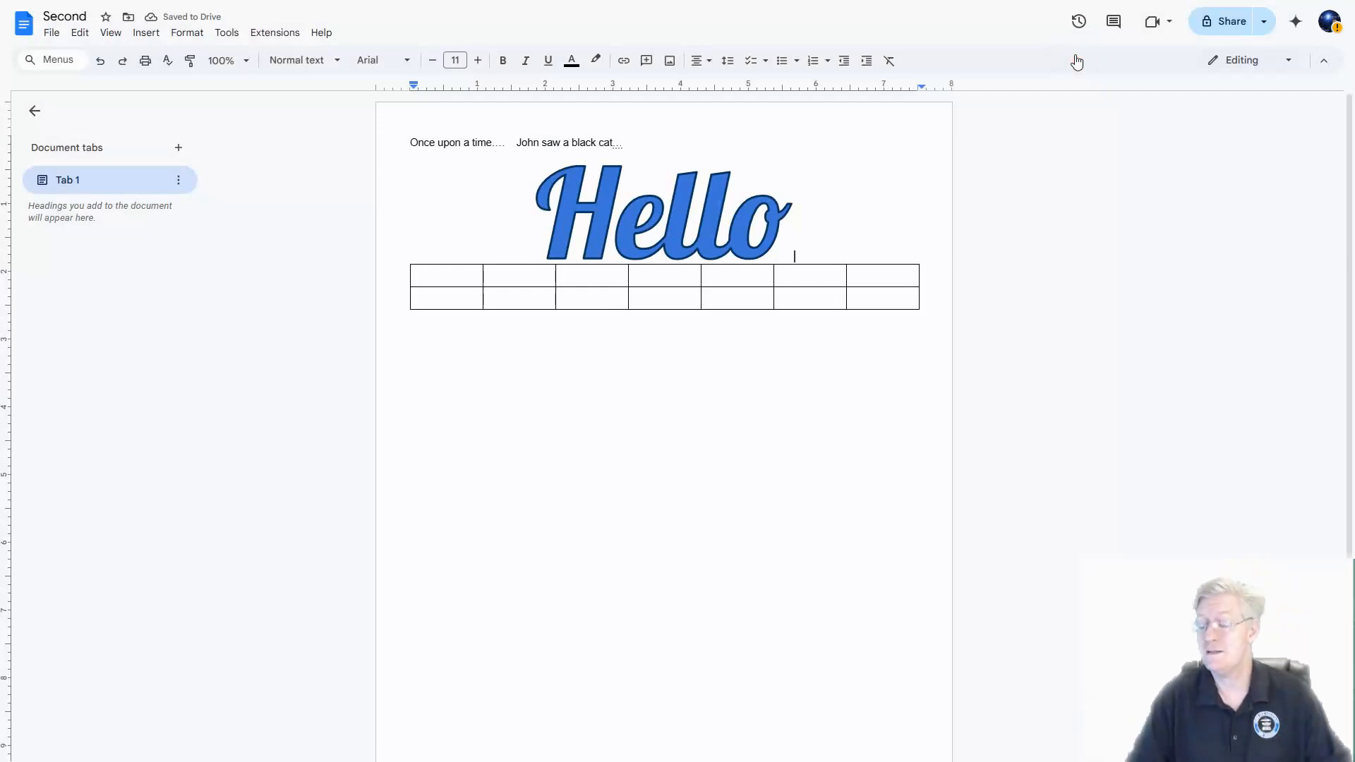
# - Try a horizontal line between the Hello drawing and the table, and remove it again
pyautogui.click(146, 32)
pyautogui.moveTo(191, 107)
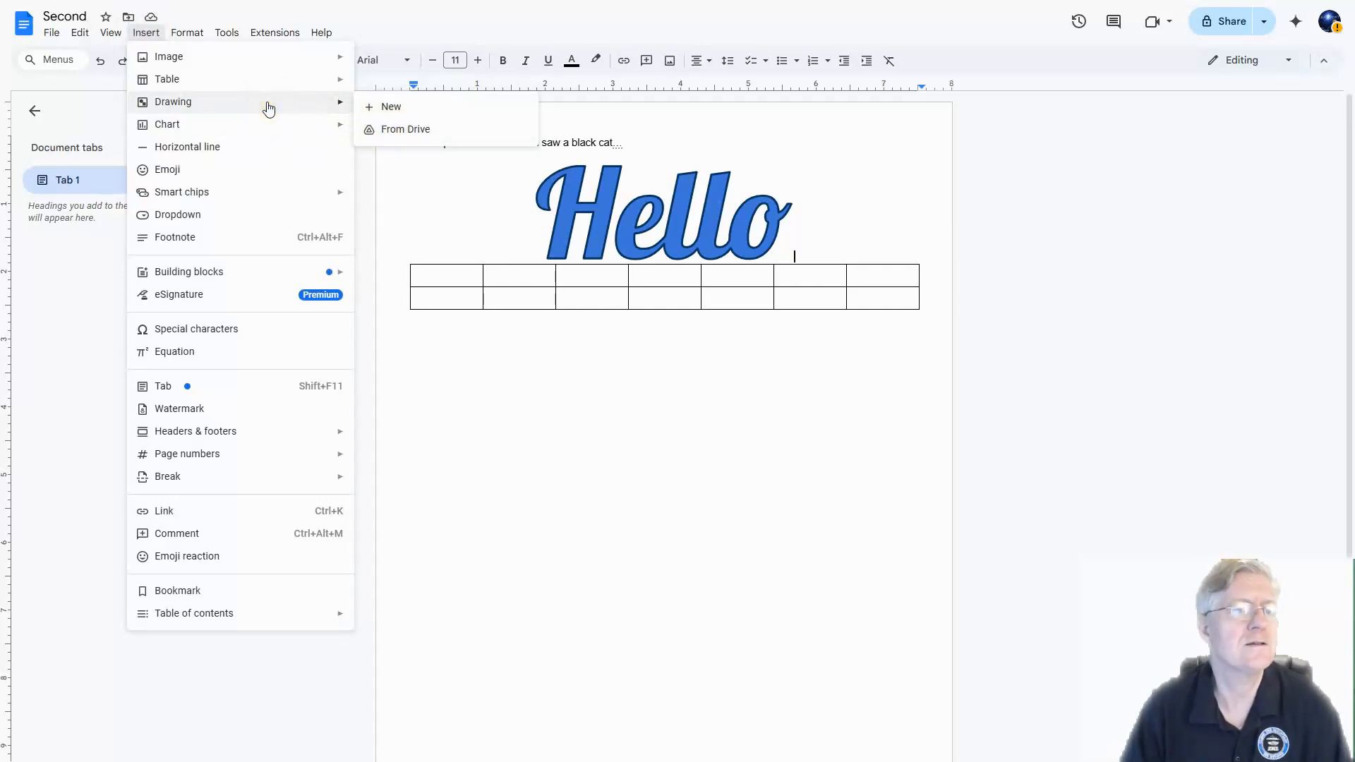
pyautogui.moveTo(242, 133)
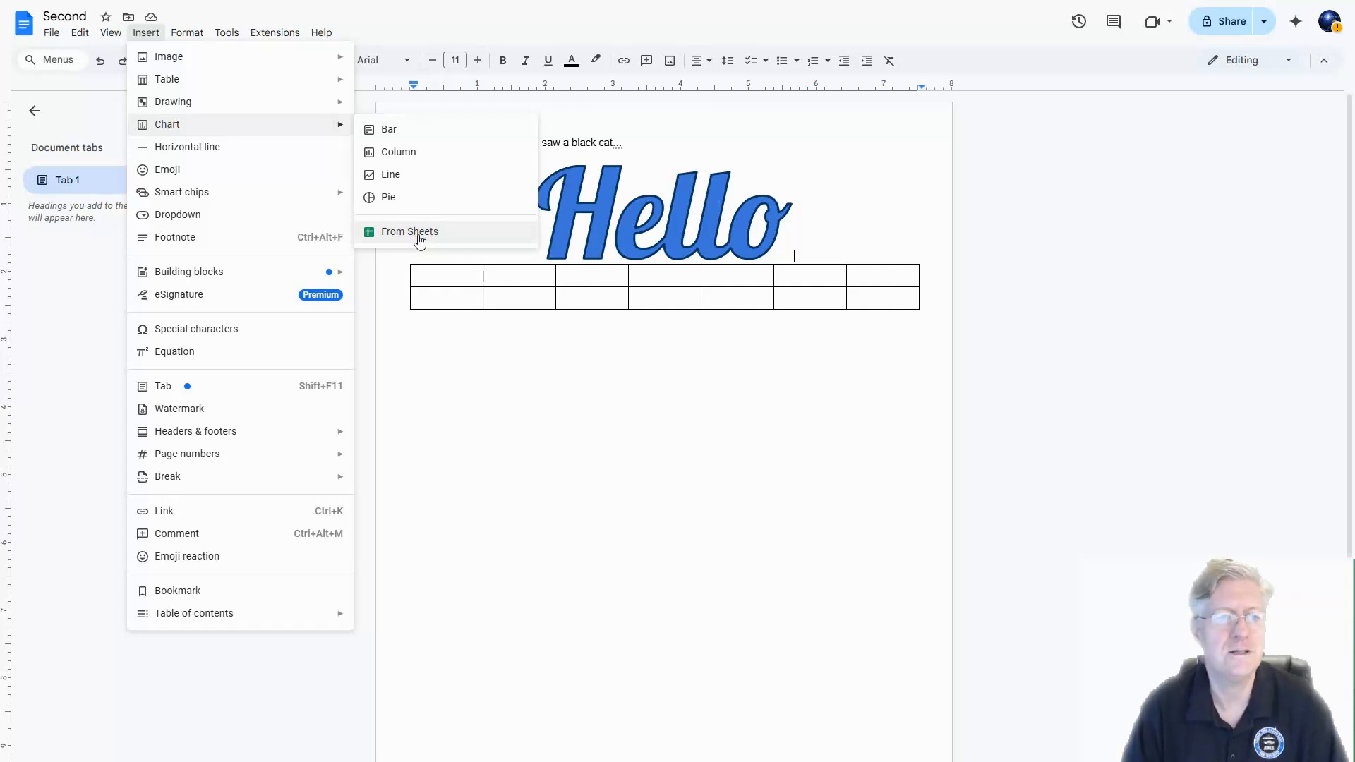
pyautogui.click(235, 156)
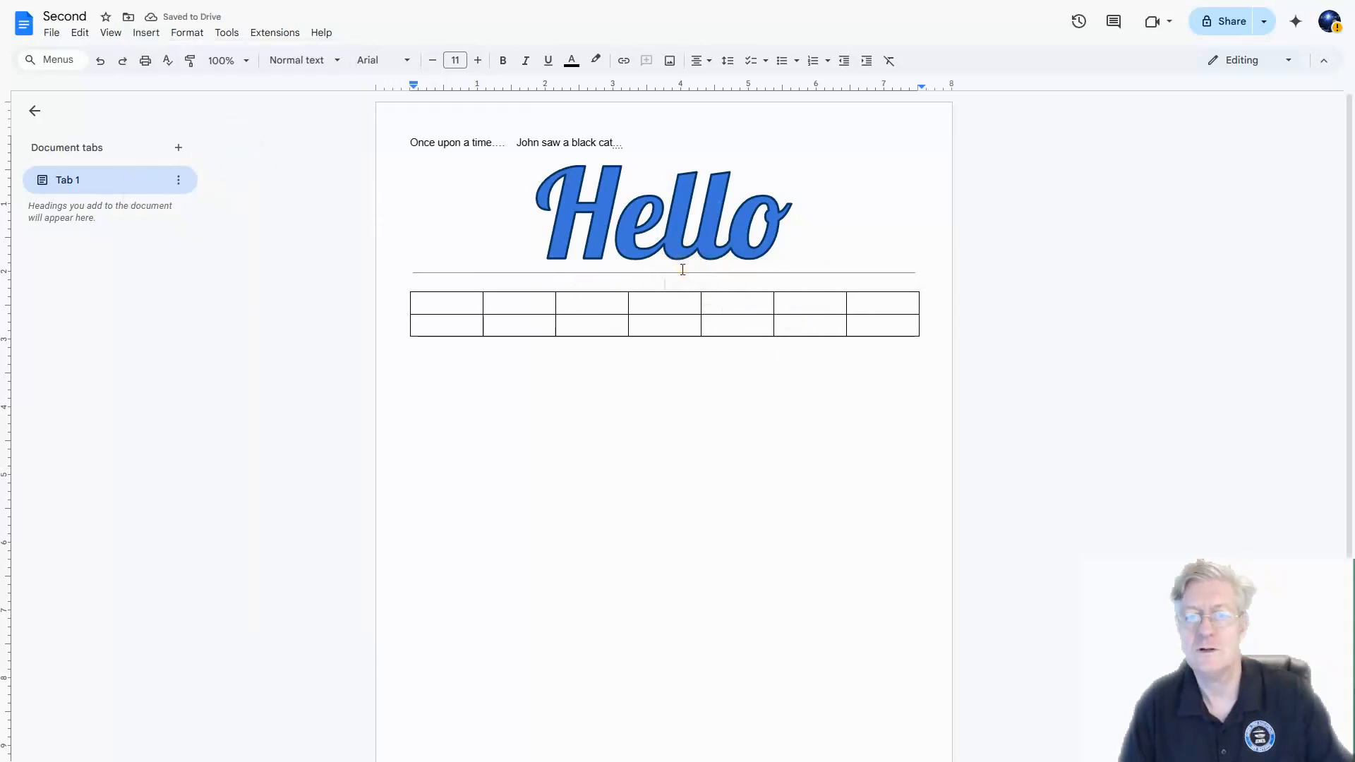
pyautogui.press('BackSpace')
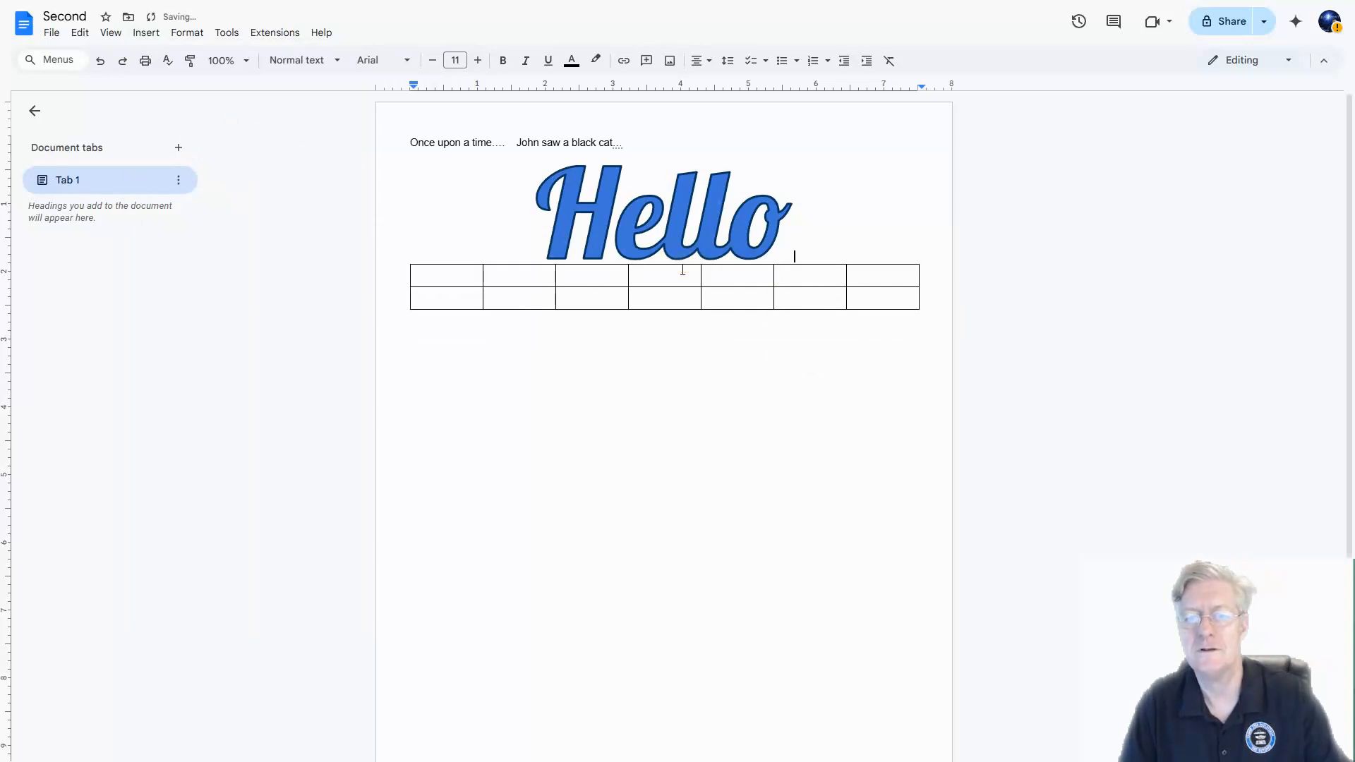
# - Bring up the special characters for insertion and switch the category from Symbol to Latin
pyautogui.click(146, 32)
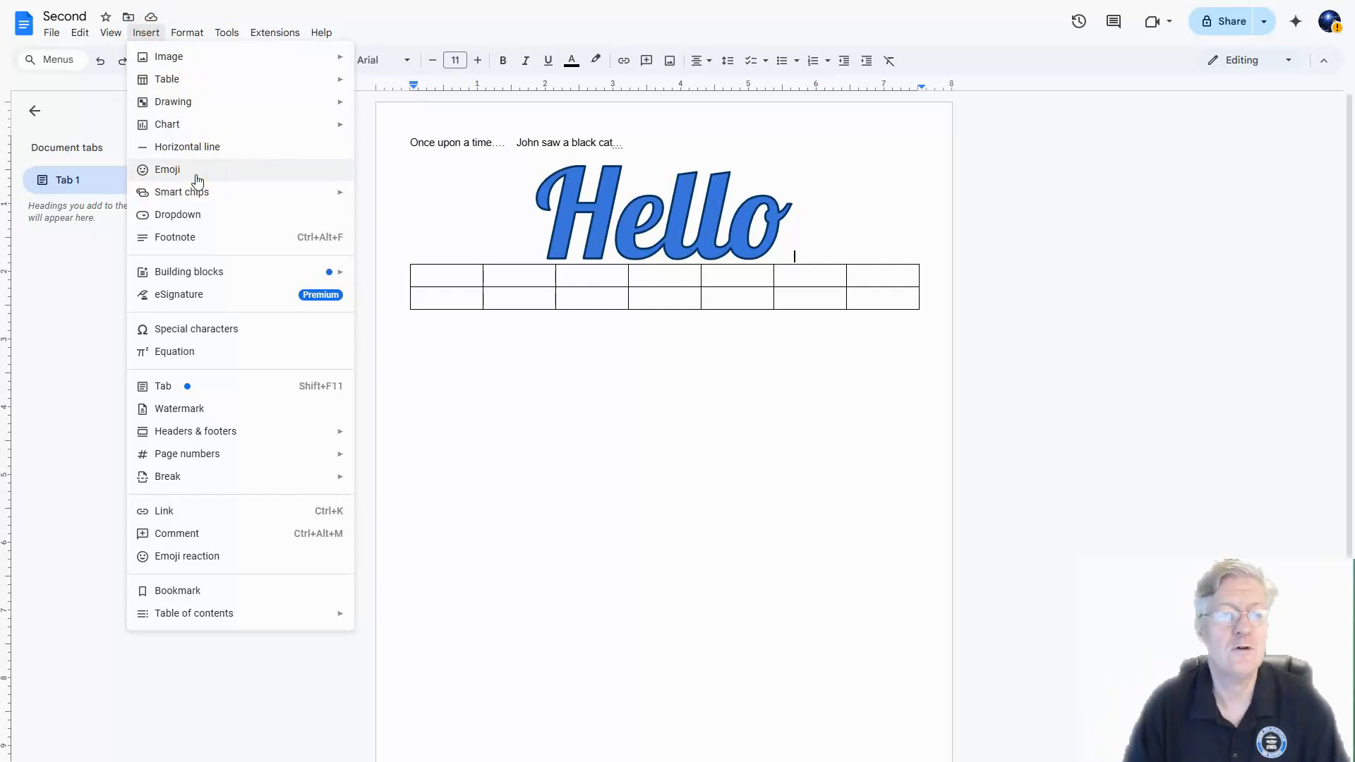
pyautogui.moveTo(194, 195)
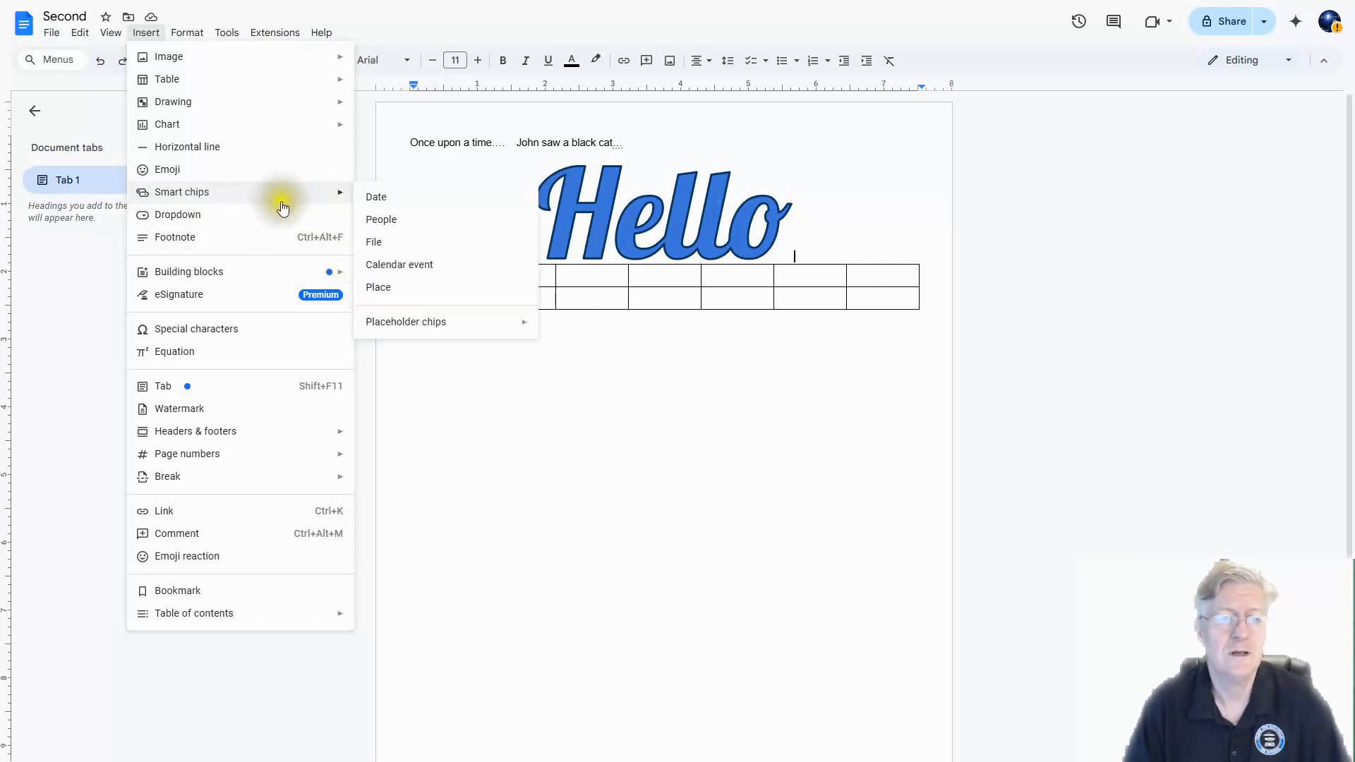
pyautogui.moveTo(280, 195)
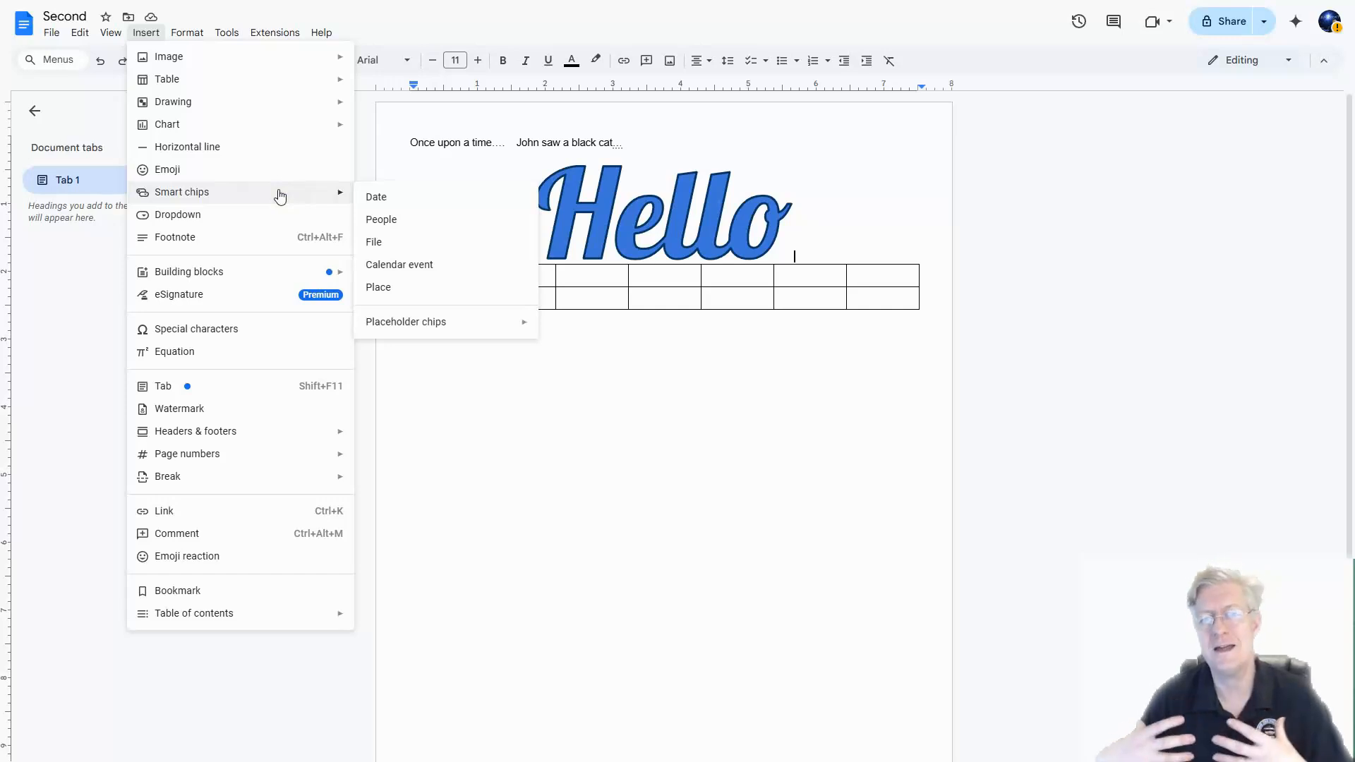
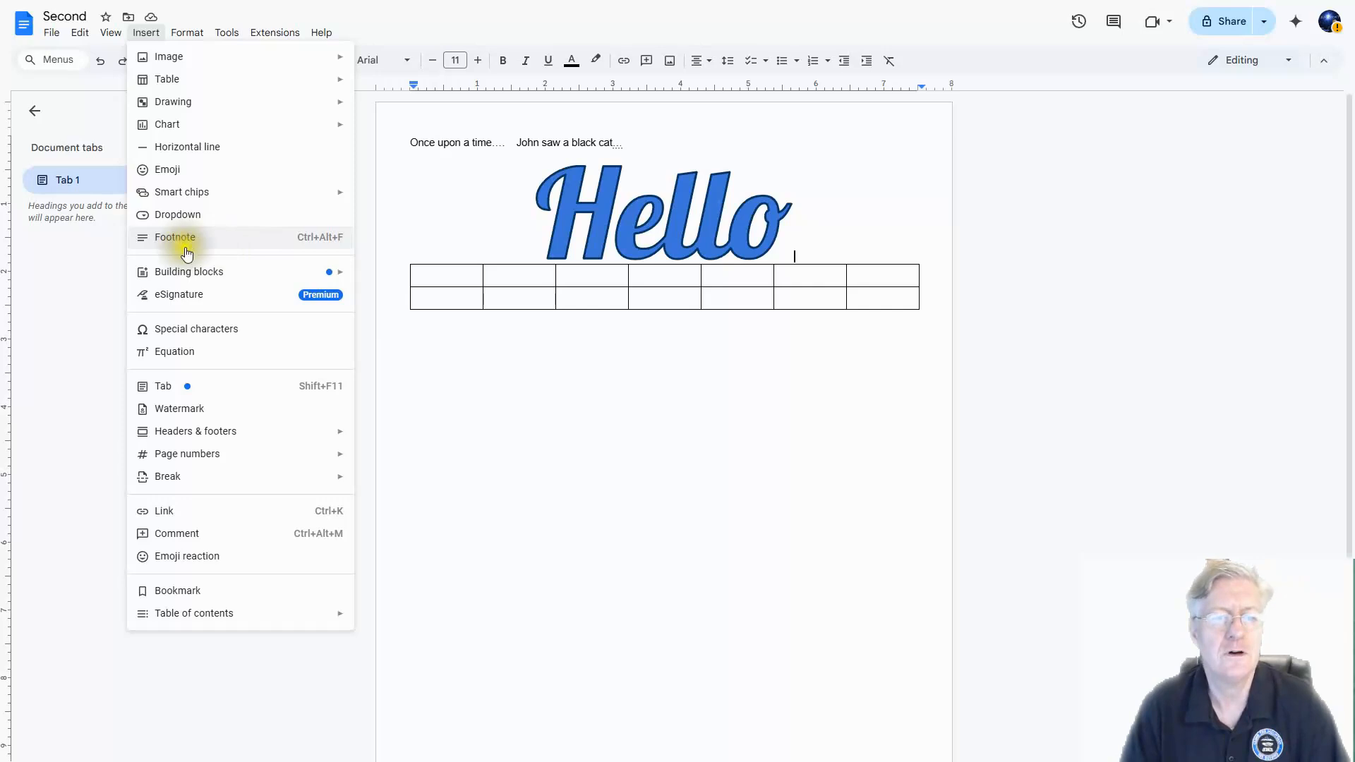
pyautogui.moveTo(189, 272)
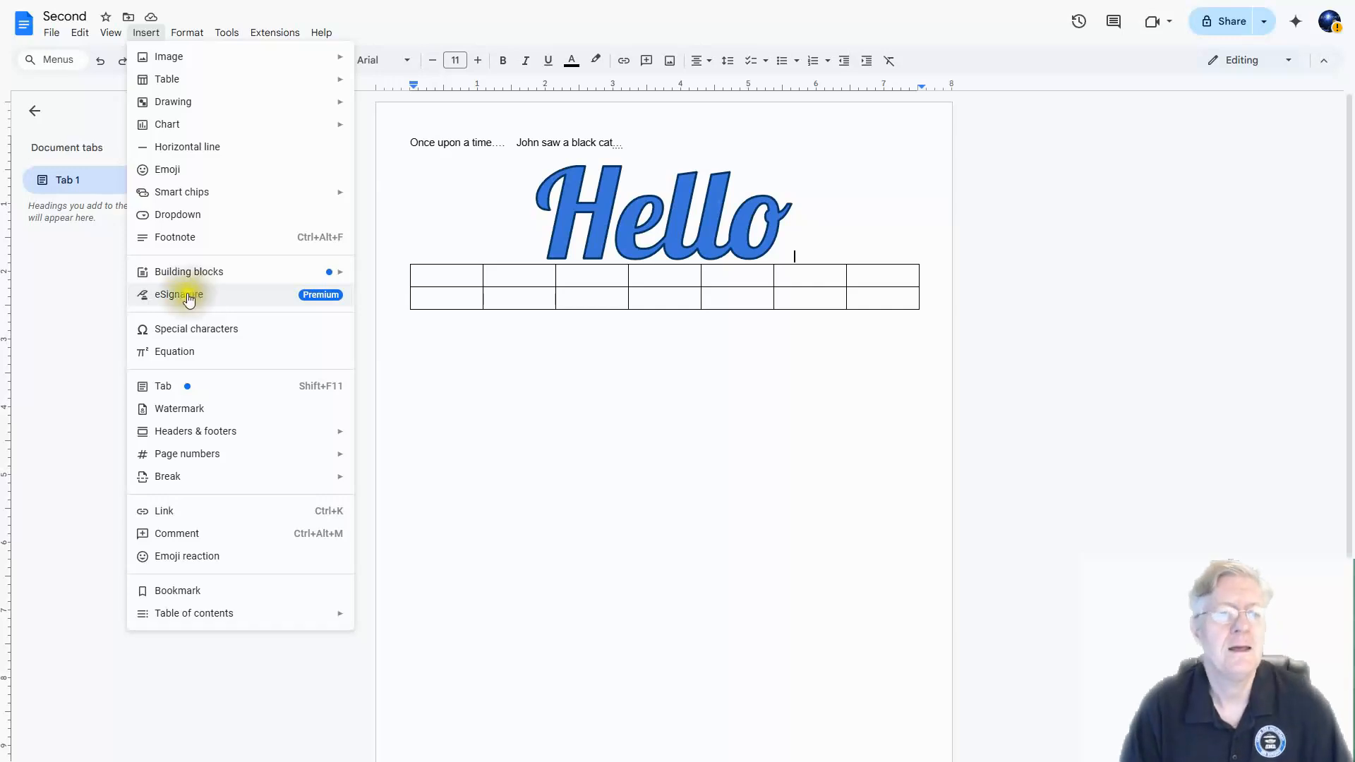
pyautogui.click(186, 340)
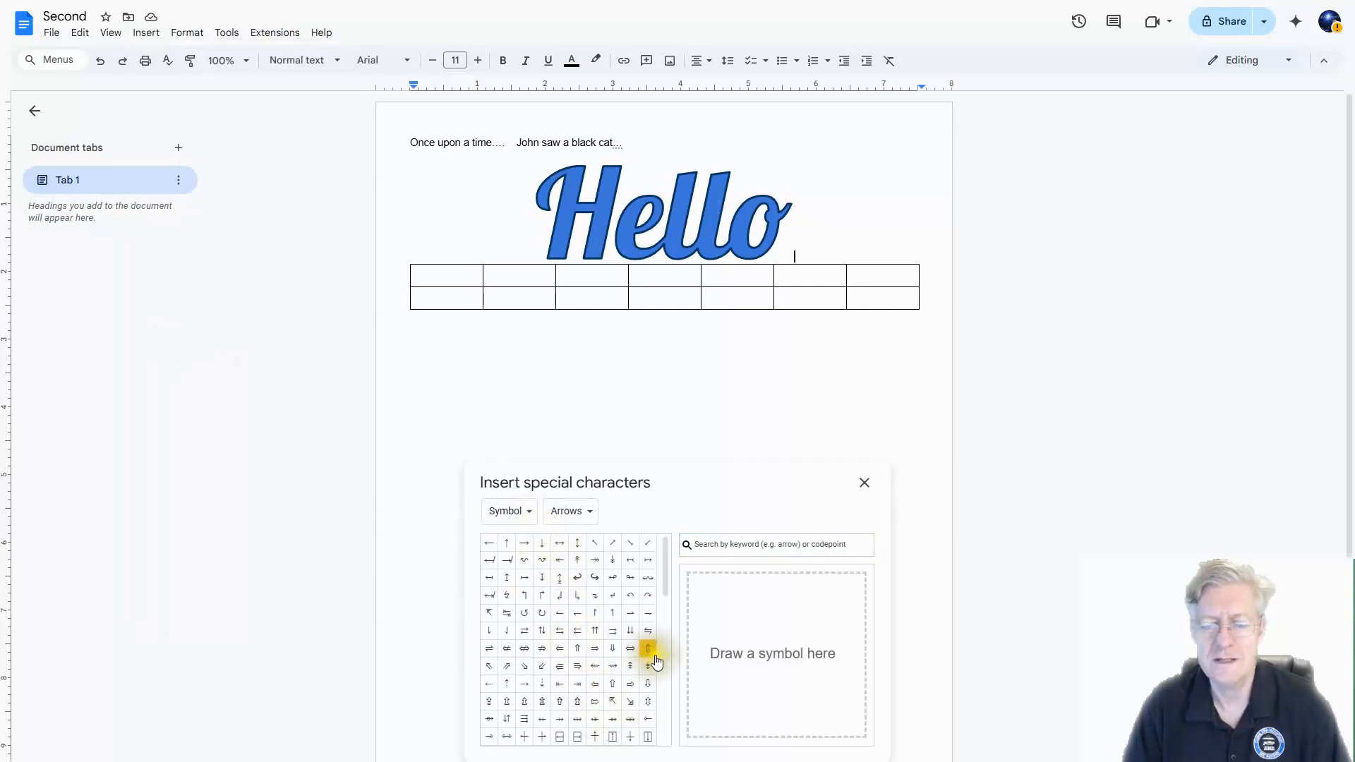
pyautogui.moveTo(664, 579)
pyautogui.mouseDown()
pyautogui.moveTo(663, 721)
pyautogui.moveTo(666, 591)
pyautogui.mouseUp()
pyautogui.click(531, 513)
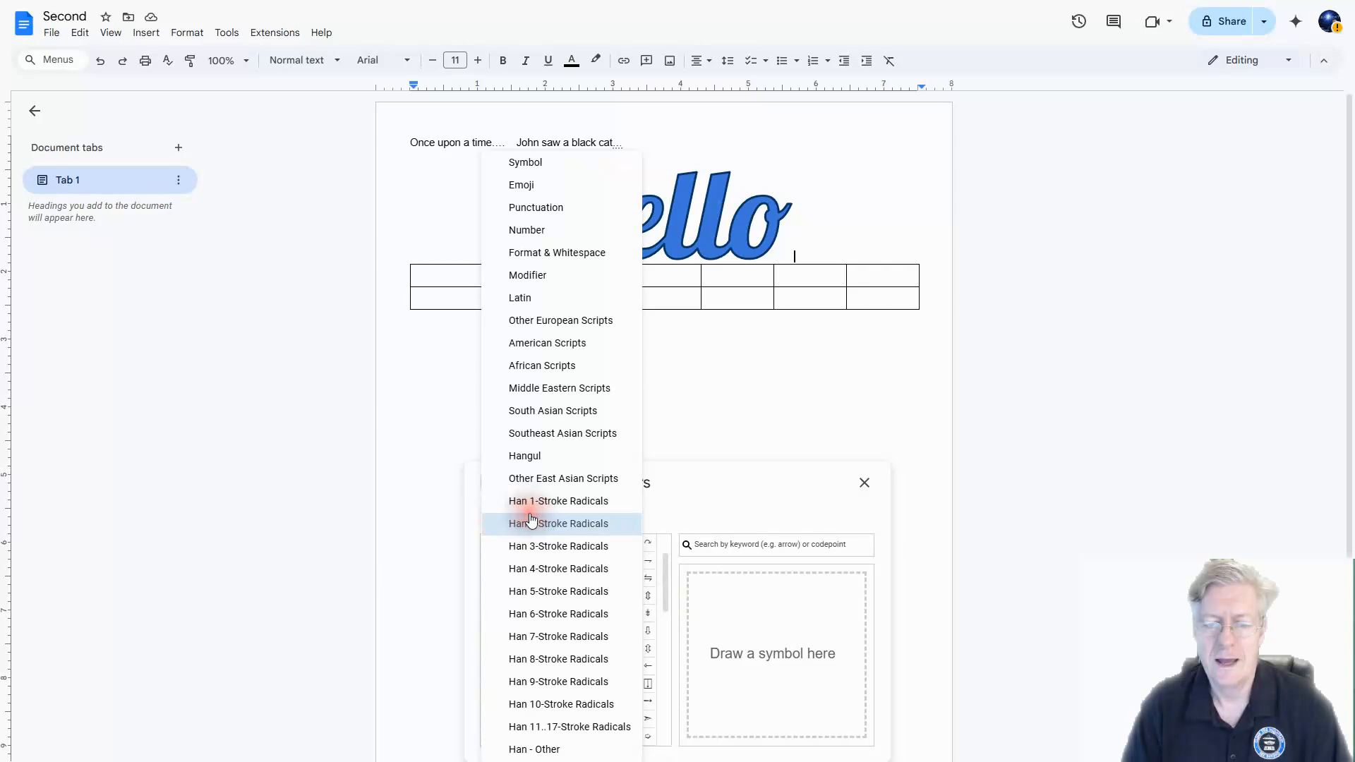
pyautogui.click(551, 297)
# - Look through the common Latin characters, such as the accented capital N, and close the character picker without inserting any
pyautogui.moveTo(662, 578); pyautogui.dragTo(664, 616)
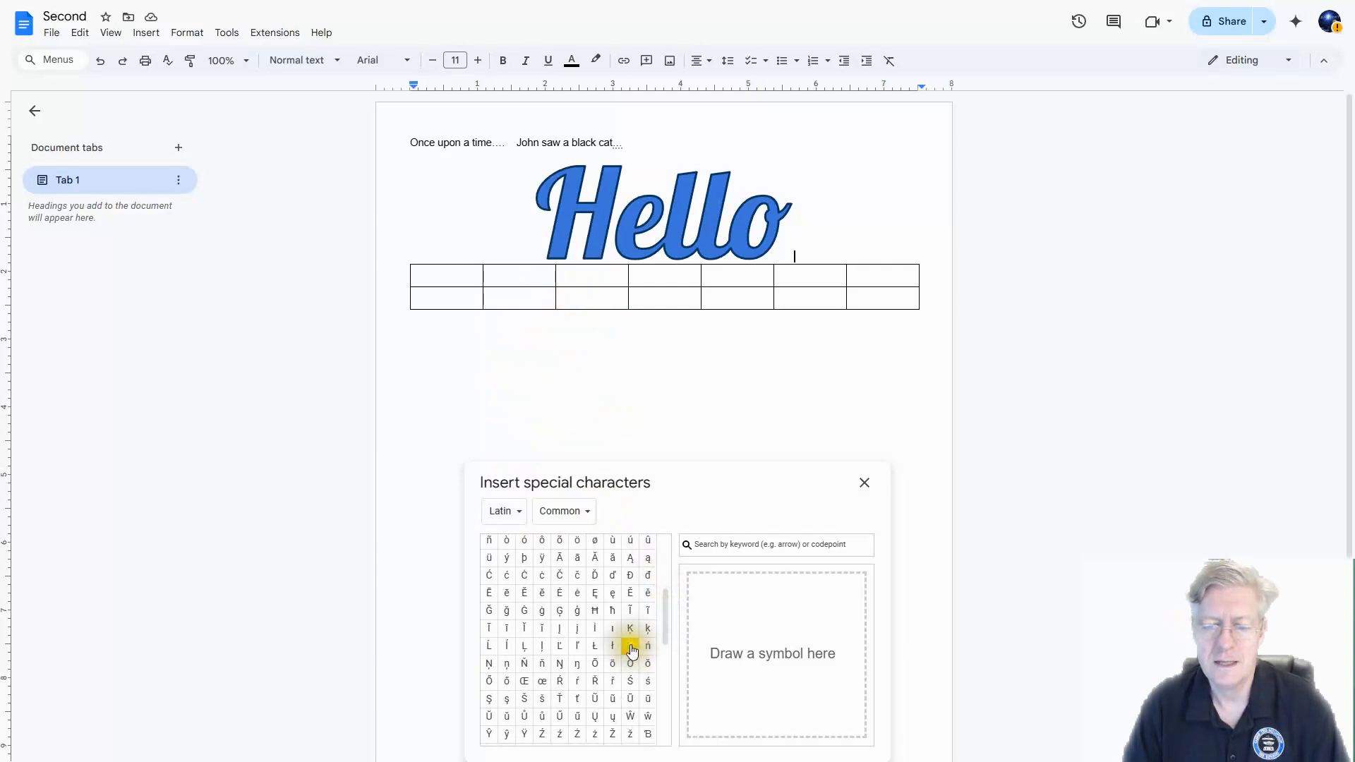
pyautogui.moveTo(630, 649)
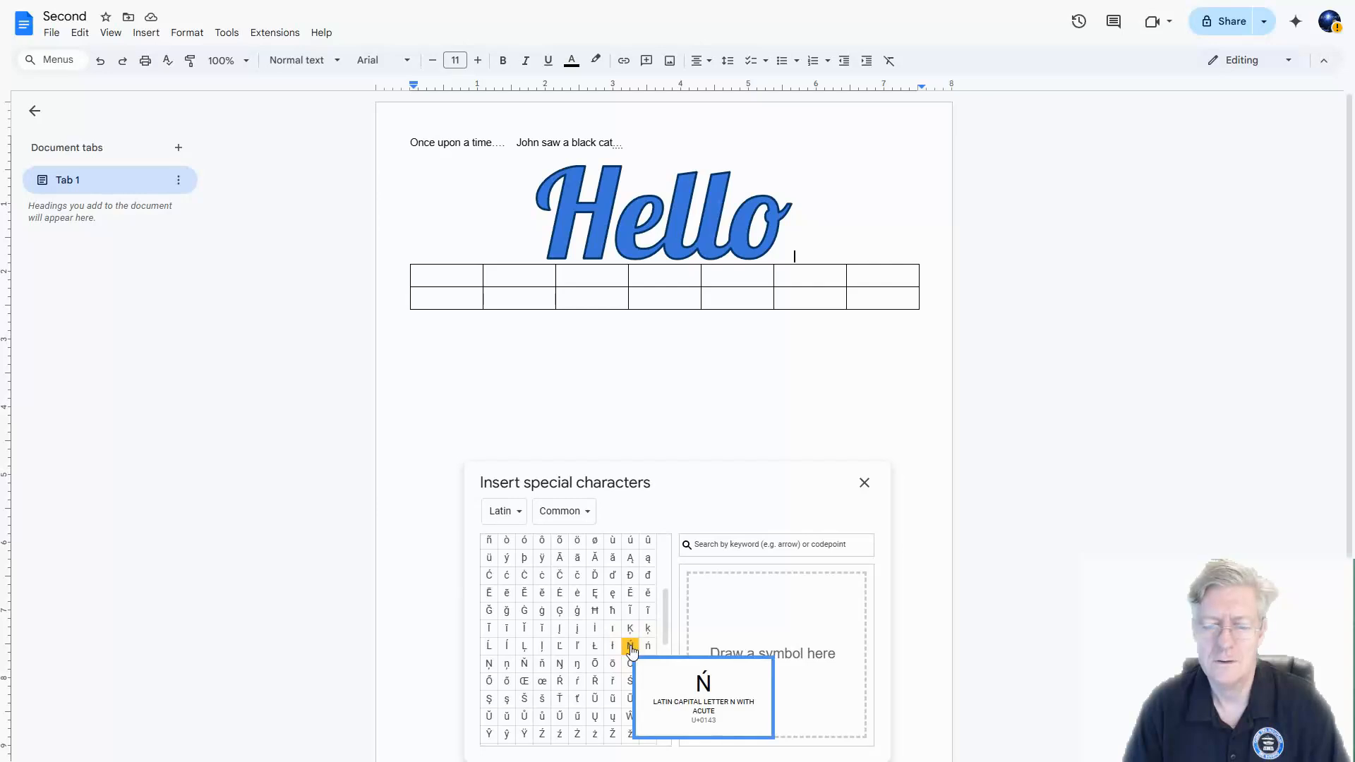
pyautogui.scroll(-1, 545, 696)
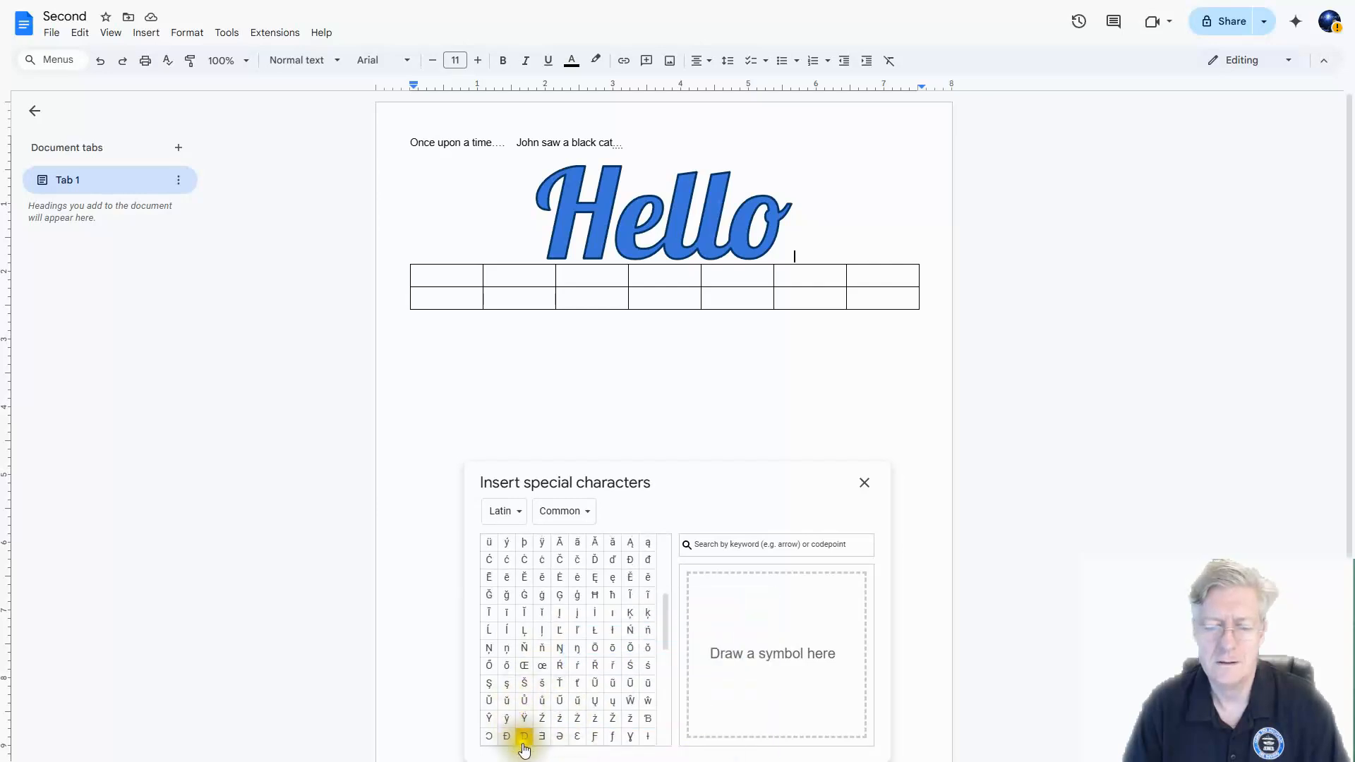
pyautogui.moveTo(524, 649)
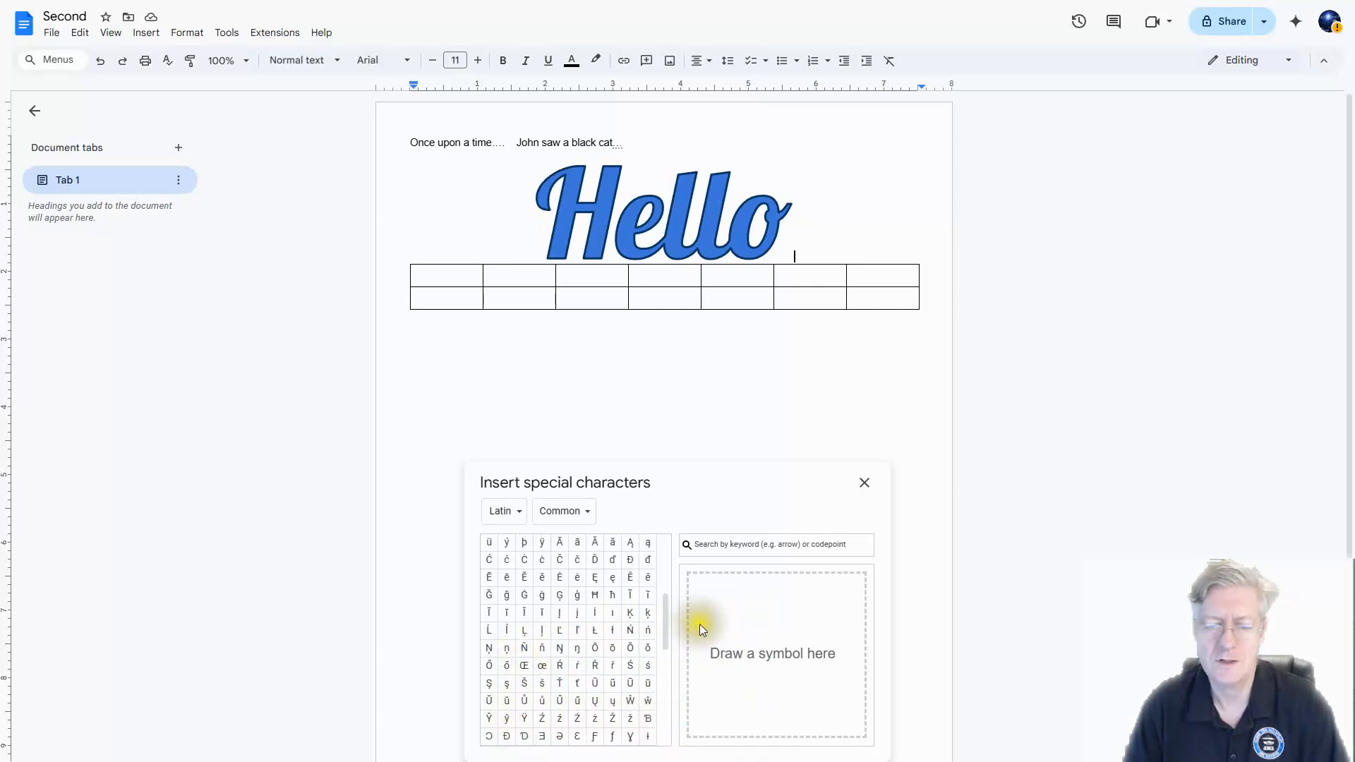
pyautogui.moveTo(667, 615); pyautogui.dragTo(659, 566)
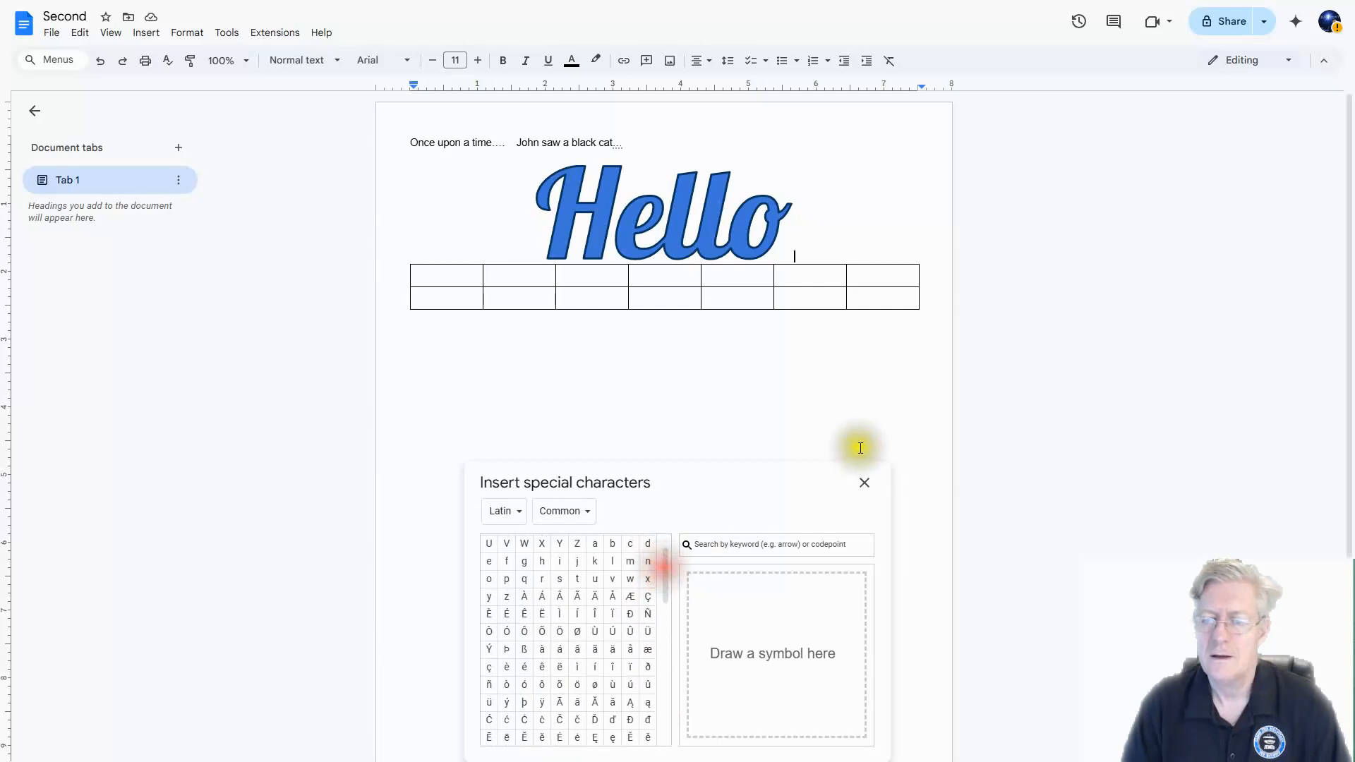
pyautogui.click(863, 484)
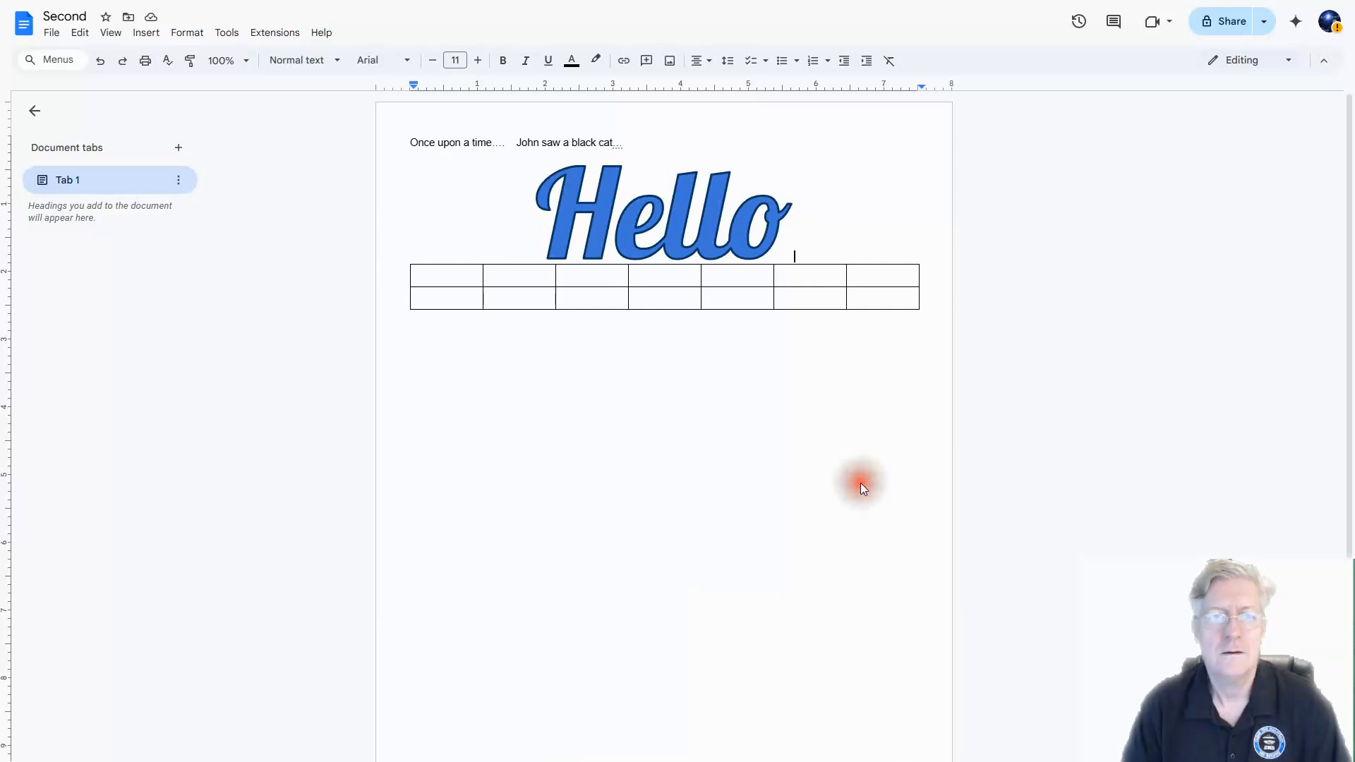
# - Look through the remaining insert options, including equation, headers and footers, page numbers, breaks, bookmark and table of contents
pyautogui.click(146, 36)
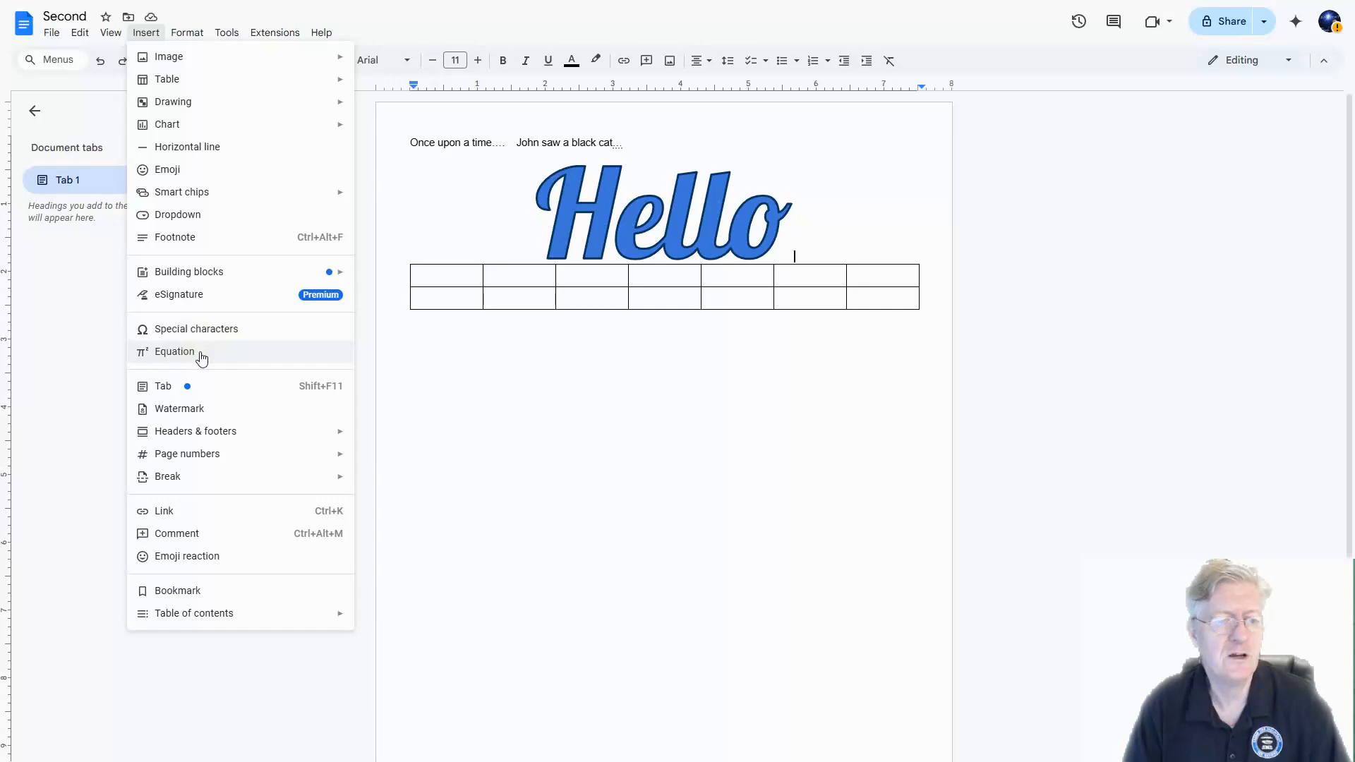
pyautogui.click(189, 431)
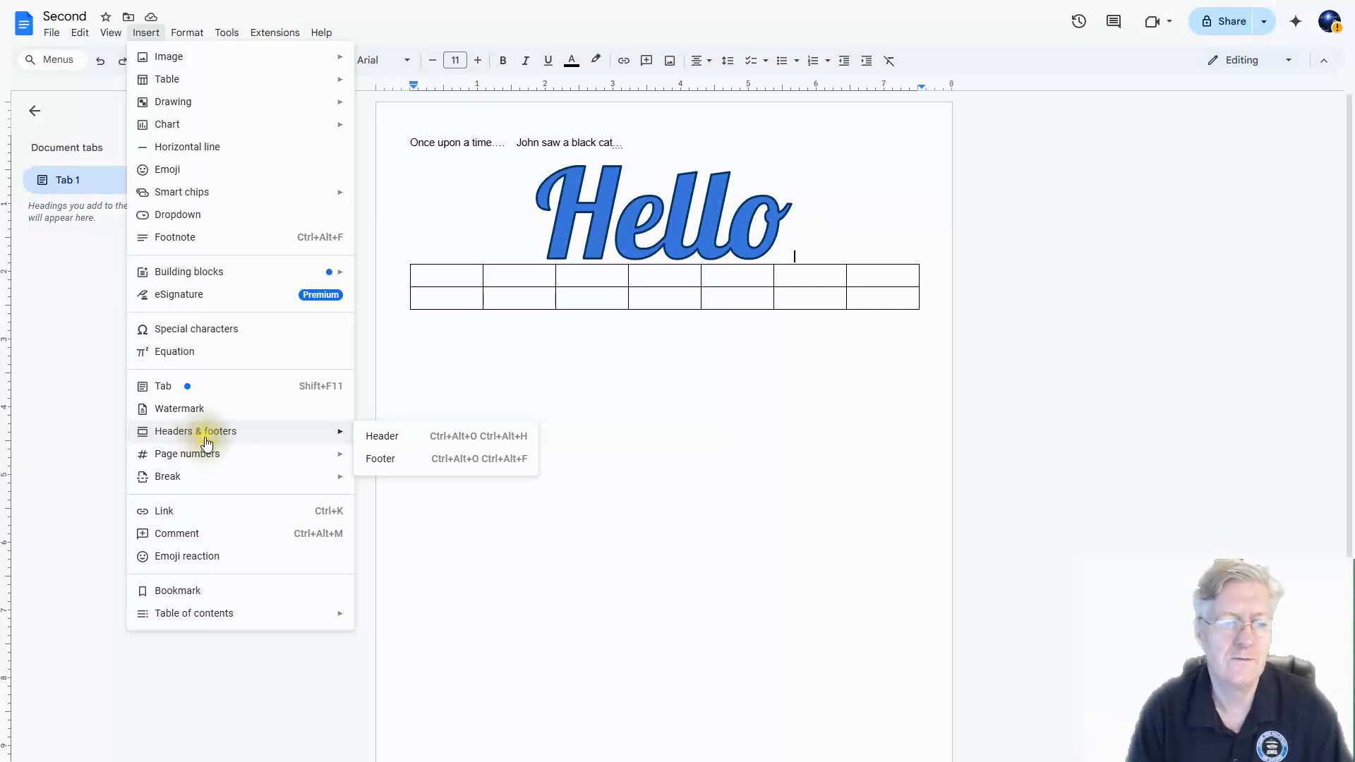
pyautogui.moveTo(206, 456)
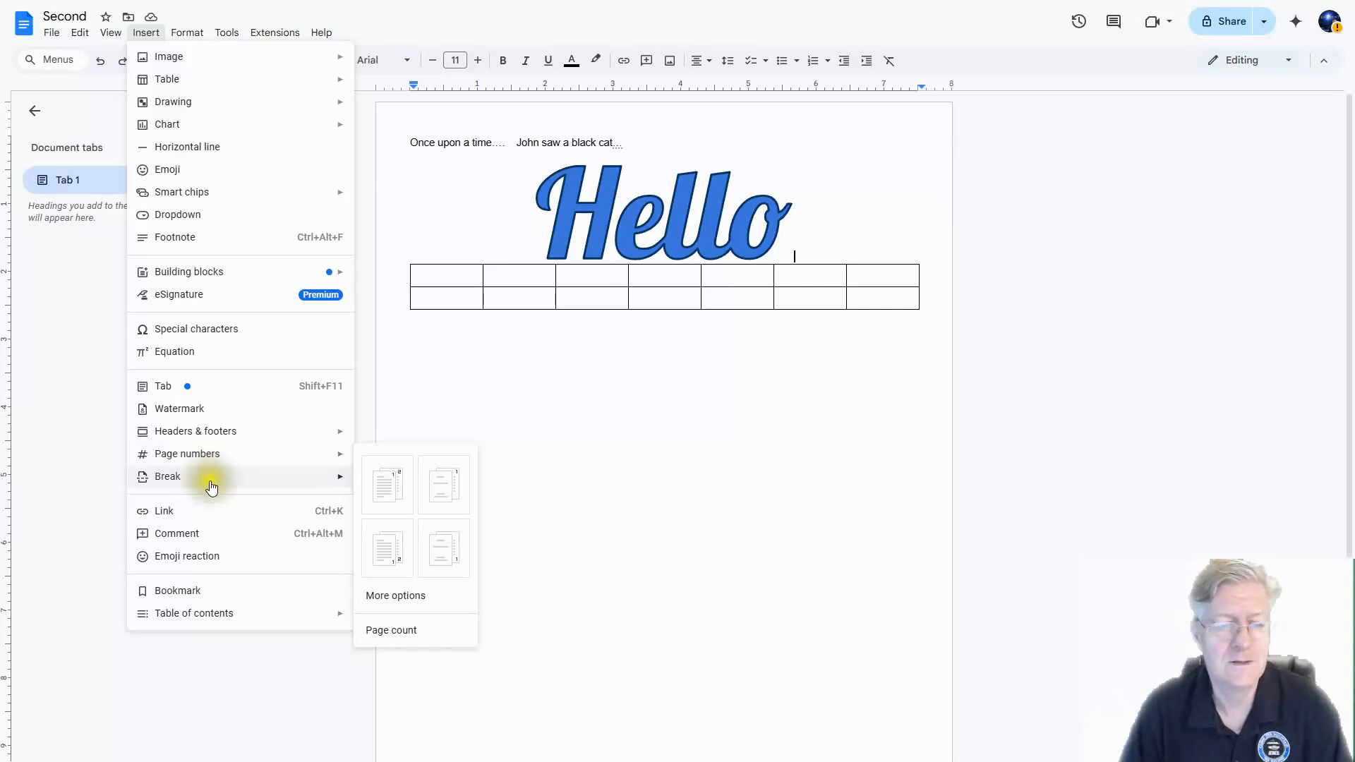
pyautogui.moveTo(211, 487)
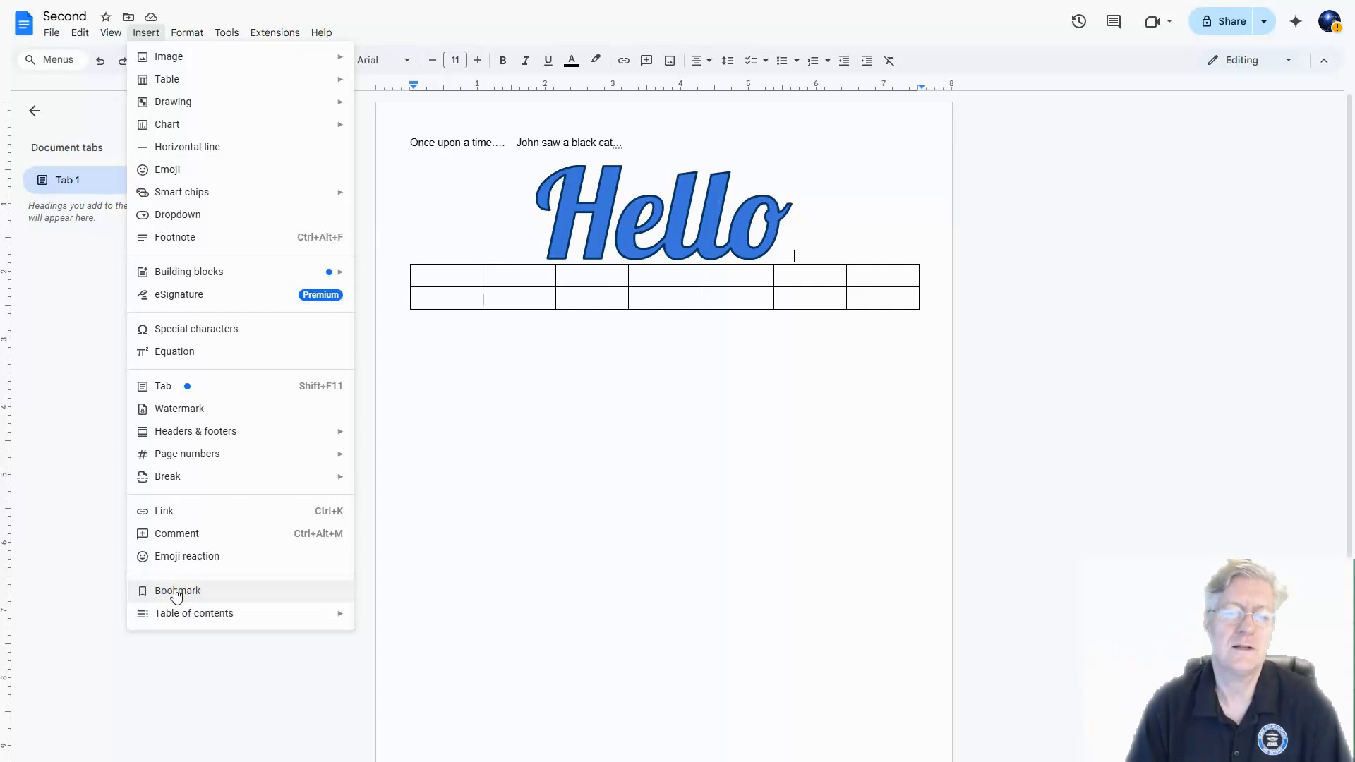
pyautogui.moveTo(185, 614)
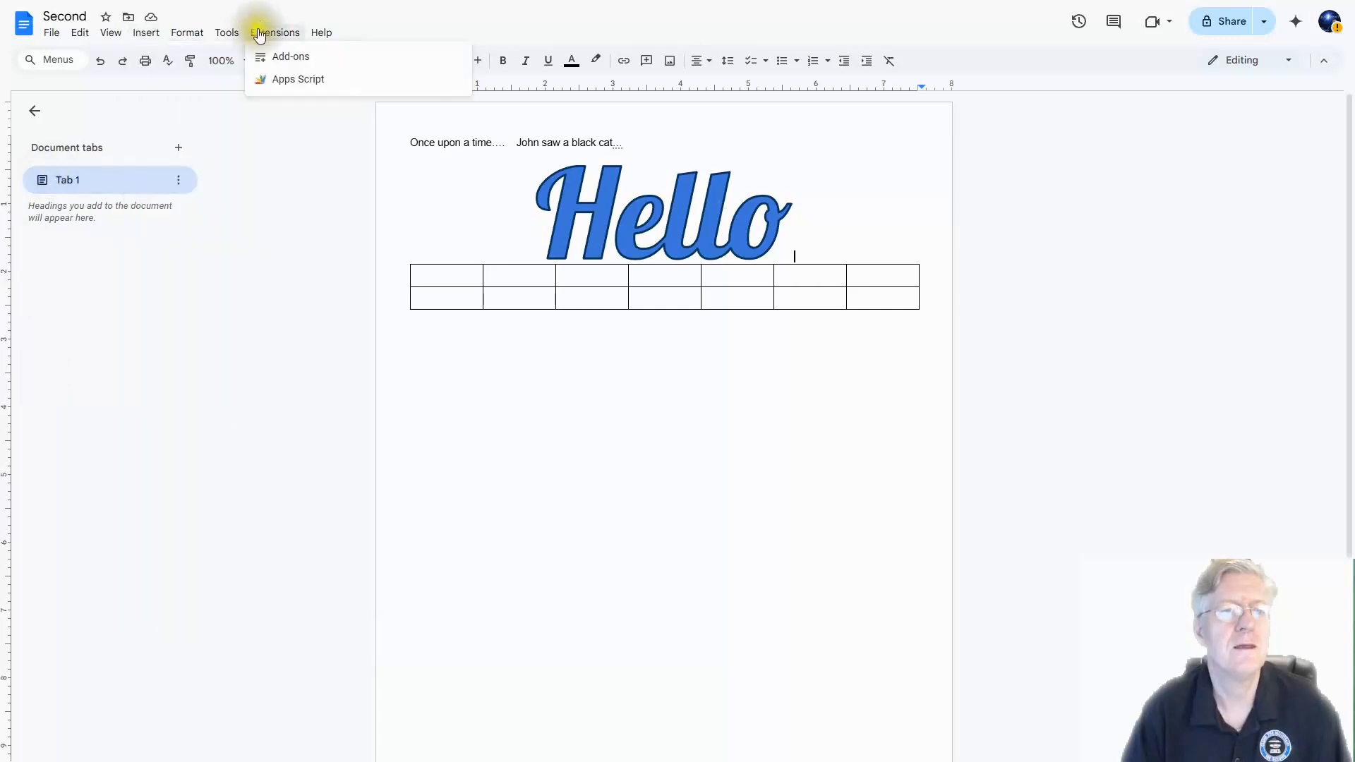
pyautogui.moveTo(195, 30)
pyautogui.click(638, 376)
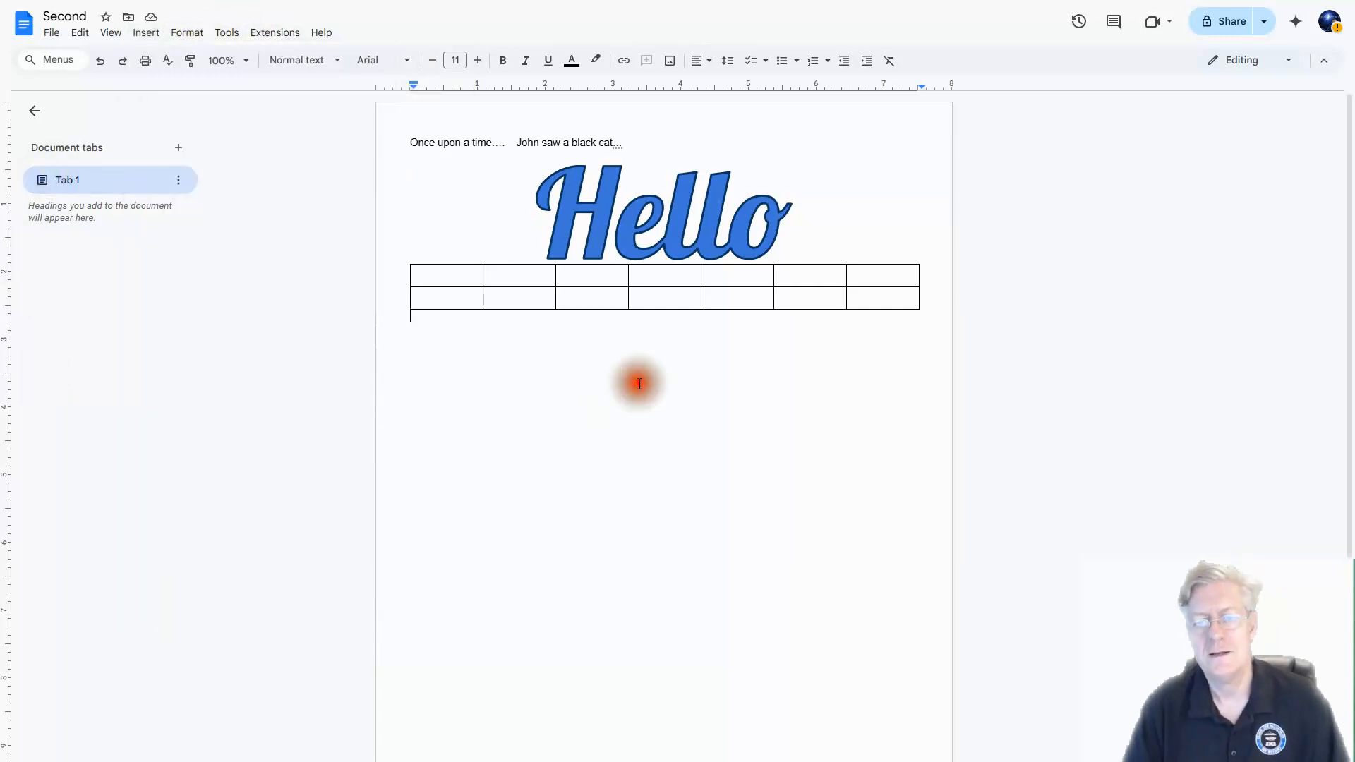
# - Select the first line of text and look through the text formatting options, including text styles, size and capitalization
pyautogui.moveTo(632, 144); pyautogui.dragTo(392, 138)
pyautogui.click(189, 33)
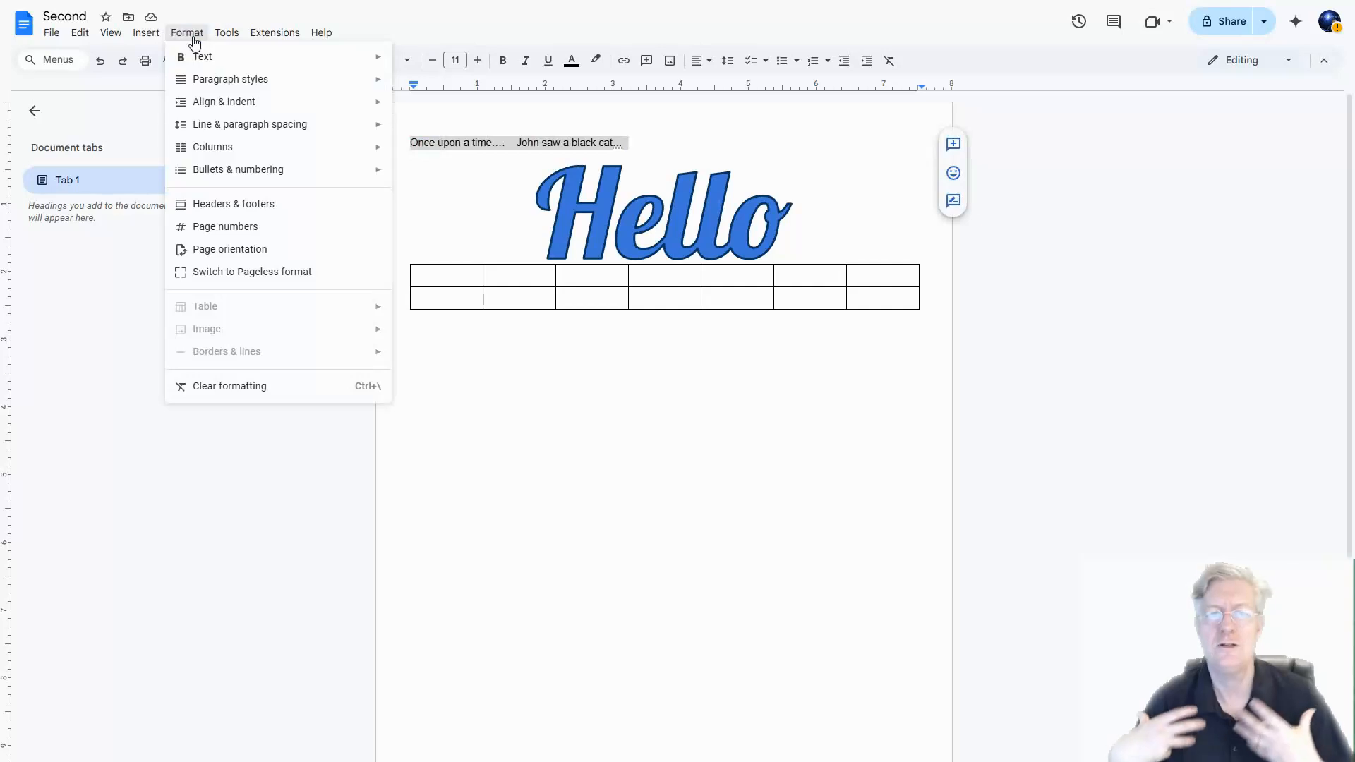
pyautogui.moveTo(201, 57)
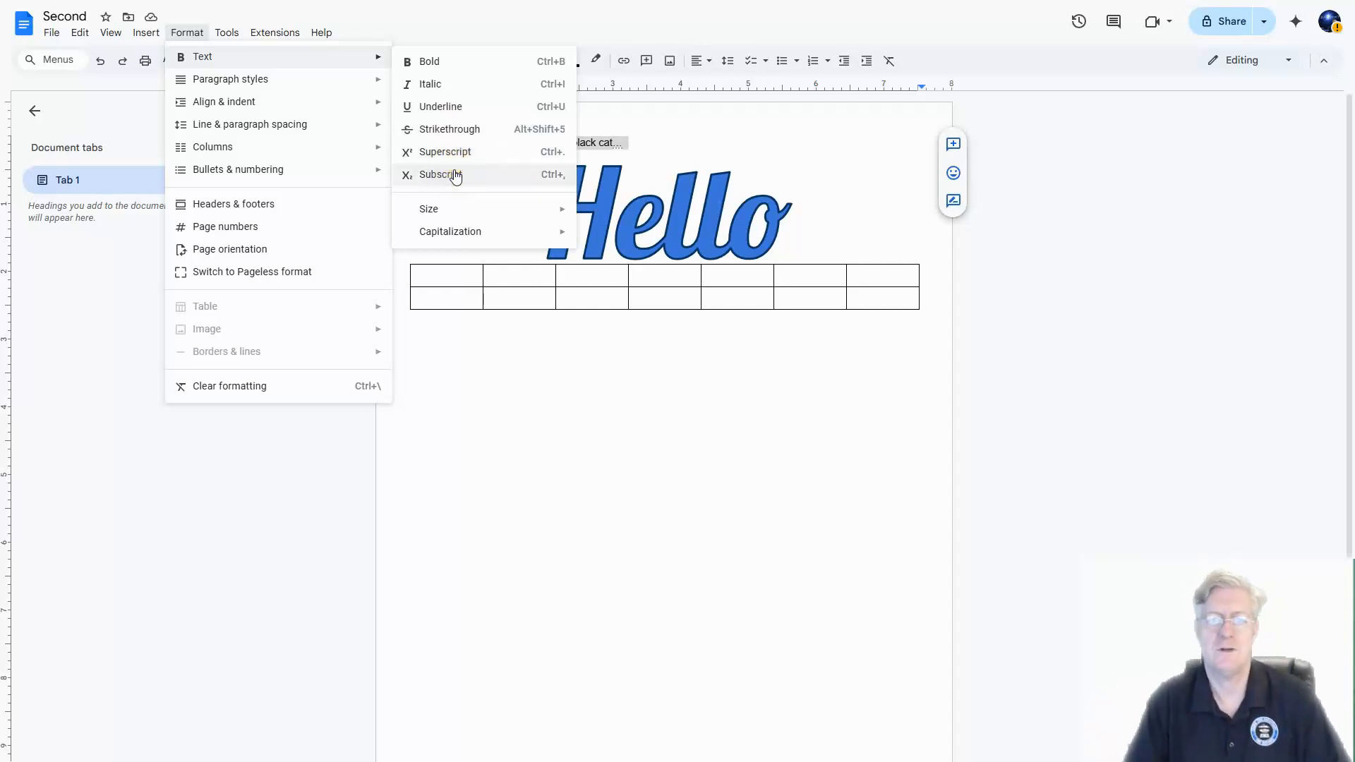
pyautogui.moveTo(464, 207)
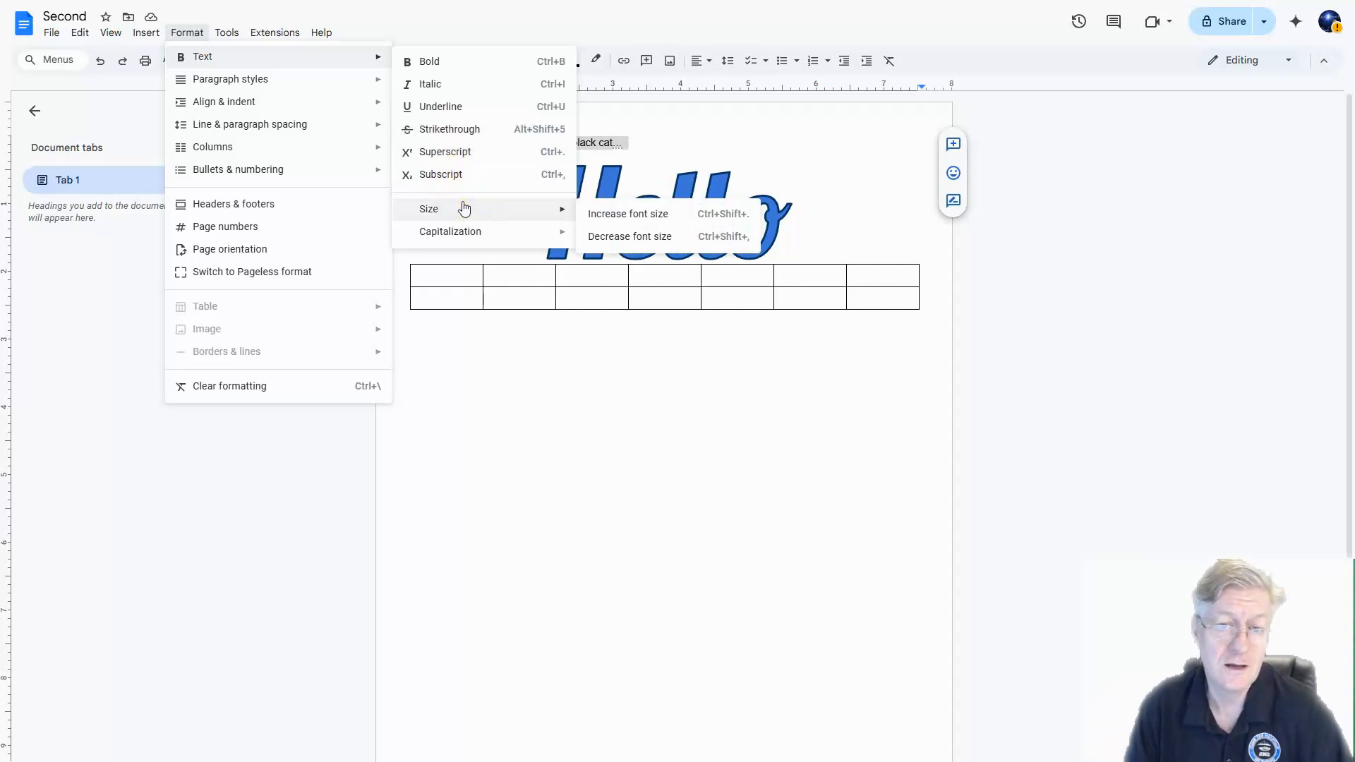
pyautogui.moveTo(468, 231)
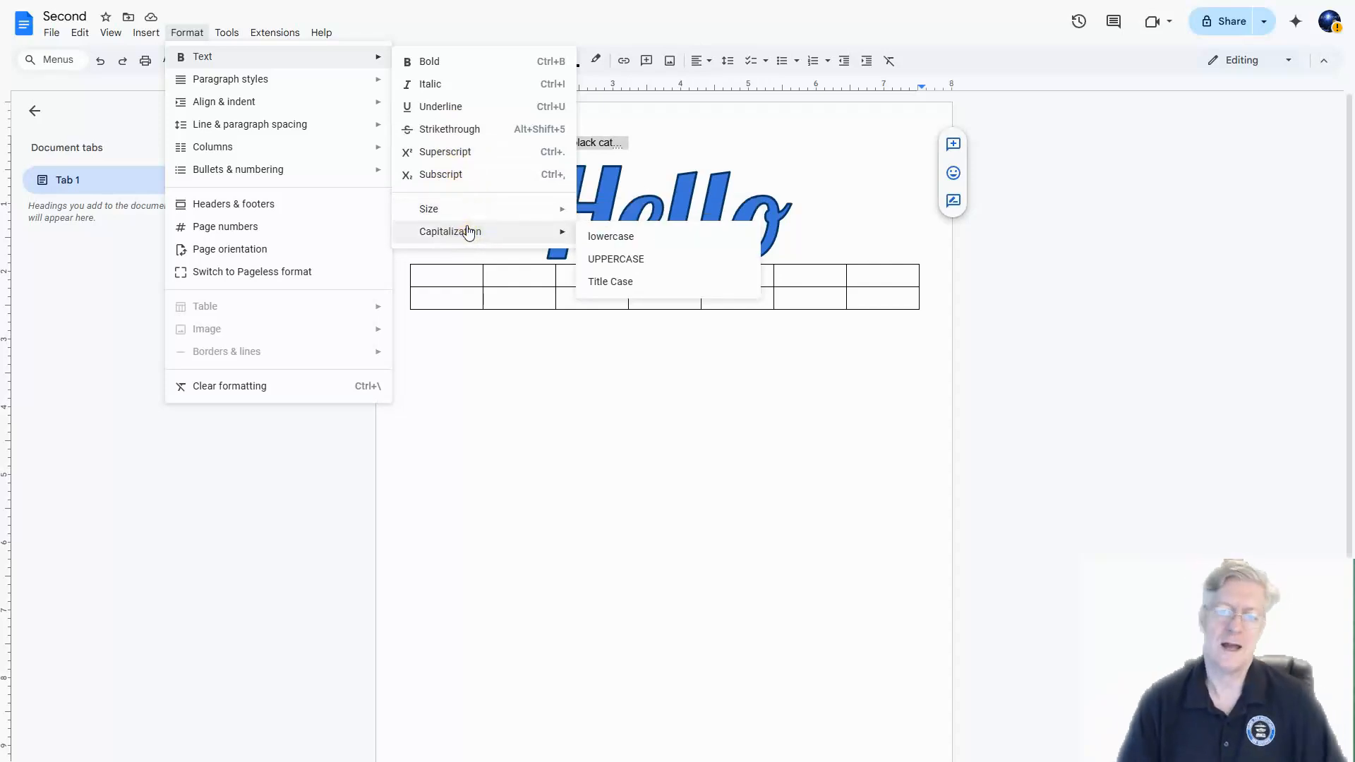
# - Look through the paragraph and page formatting options, including alignment and indent, line spacing, columns and pageless format
pyautogui.moveTo(244, 83)
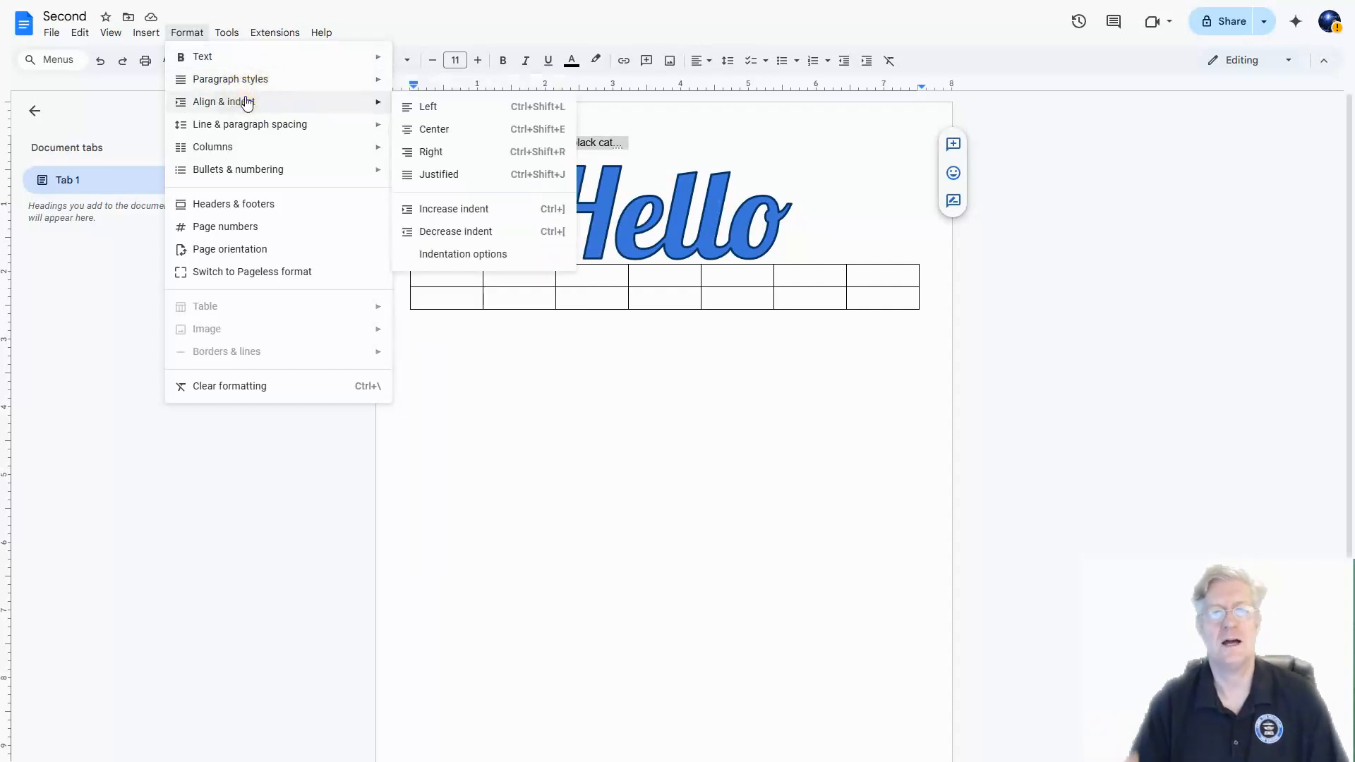
pyautogui.moveTo(282, 134)
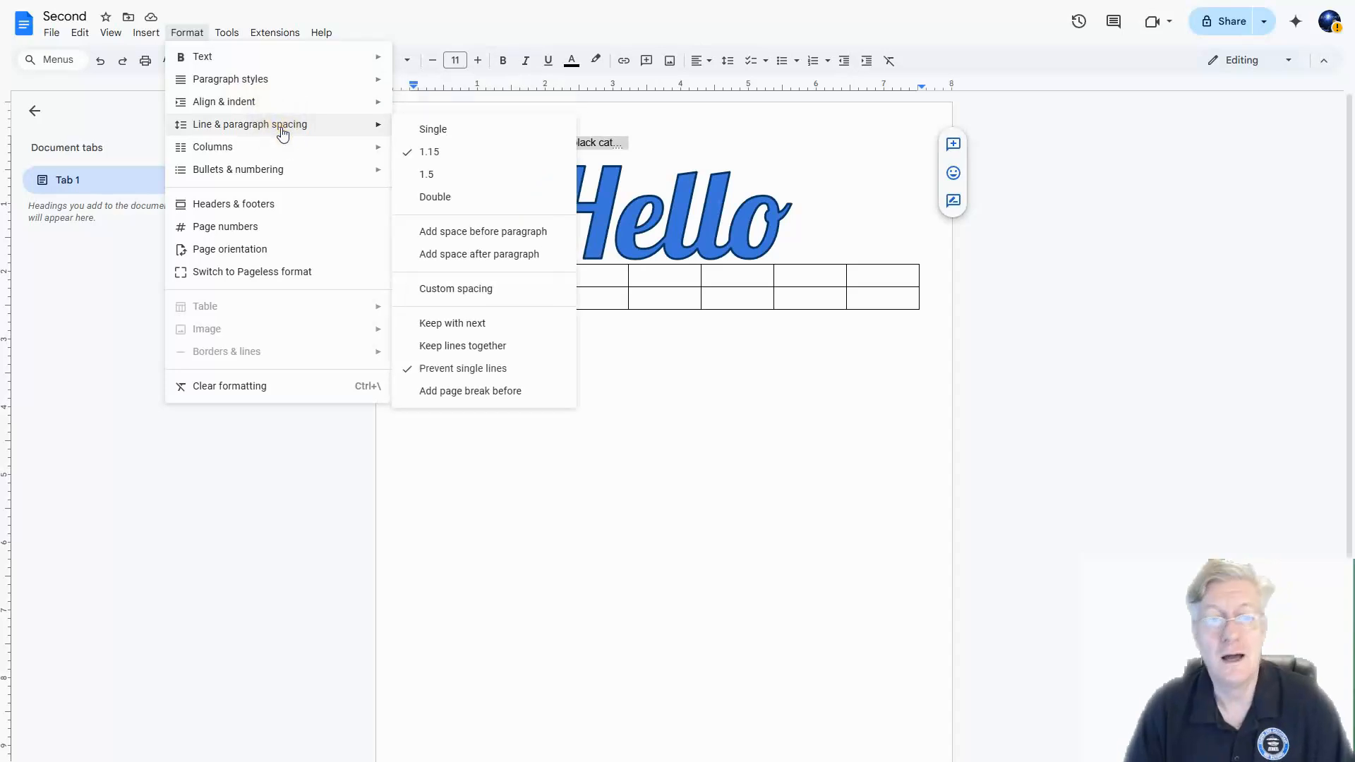
pyautogui.moveTo(283, 158)
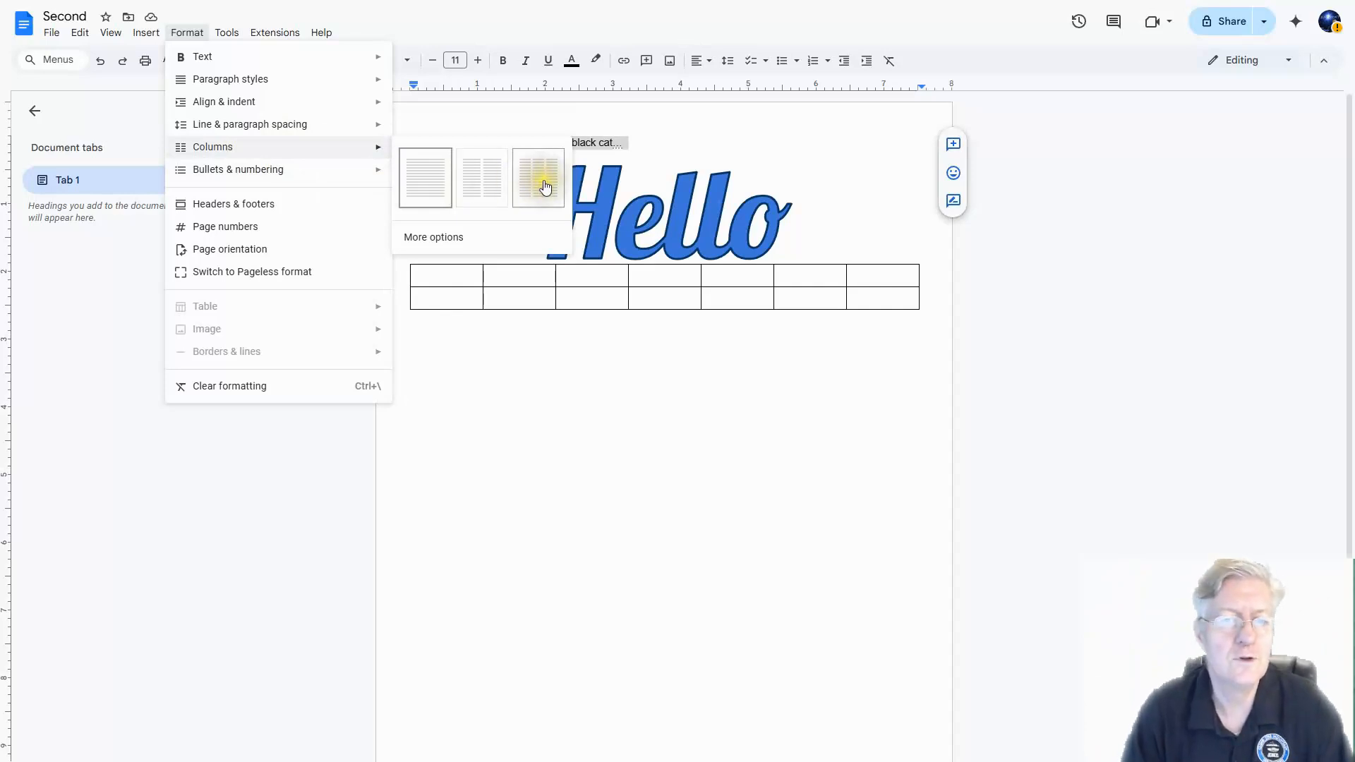
pyautogui.moveTo(185, 170)
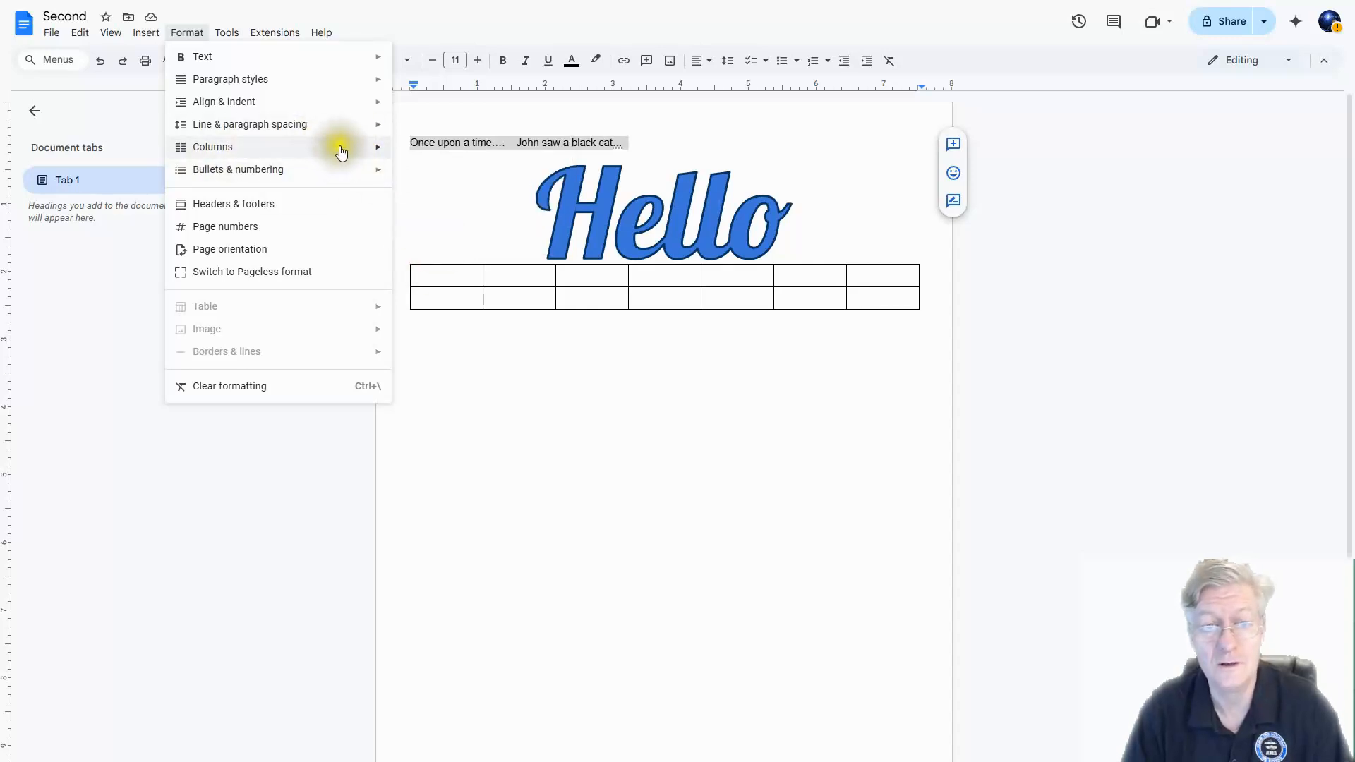
pyautogui.moveTo(339, 146)
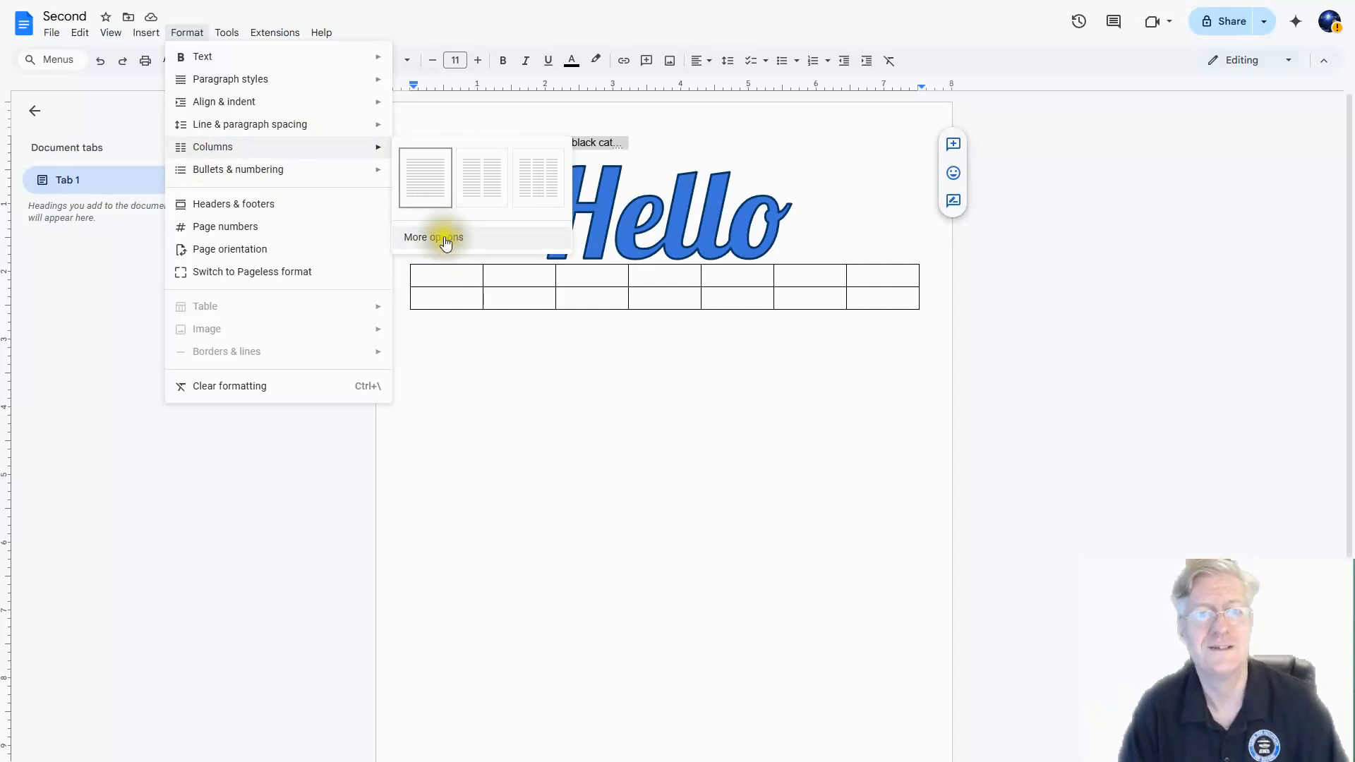
pyautogui.moveTo(321, 179)
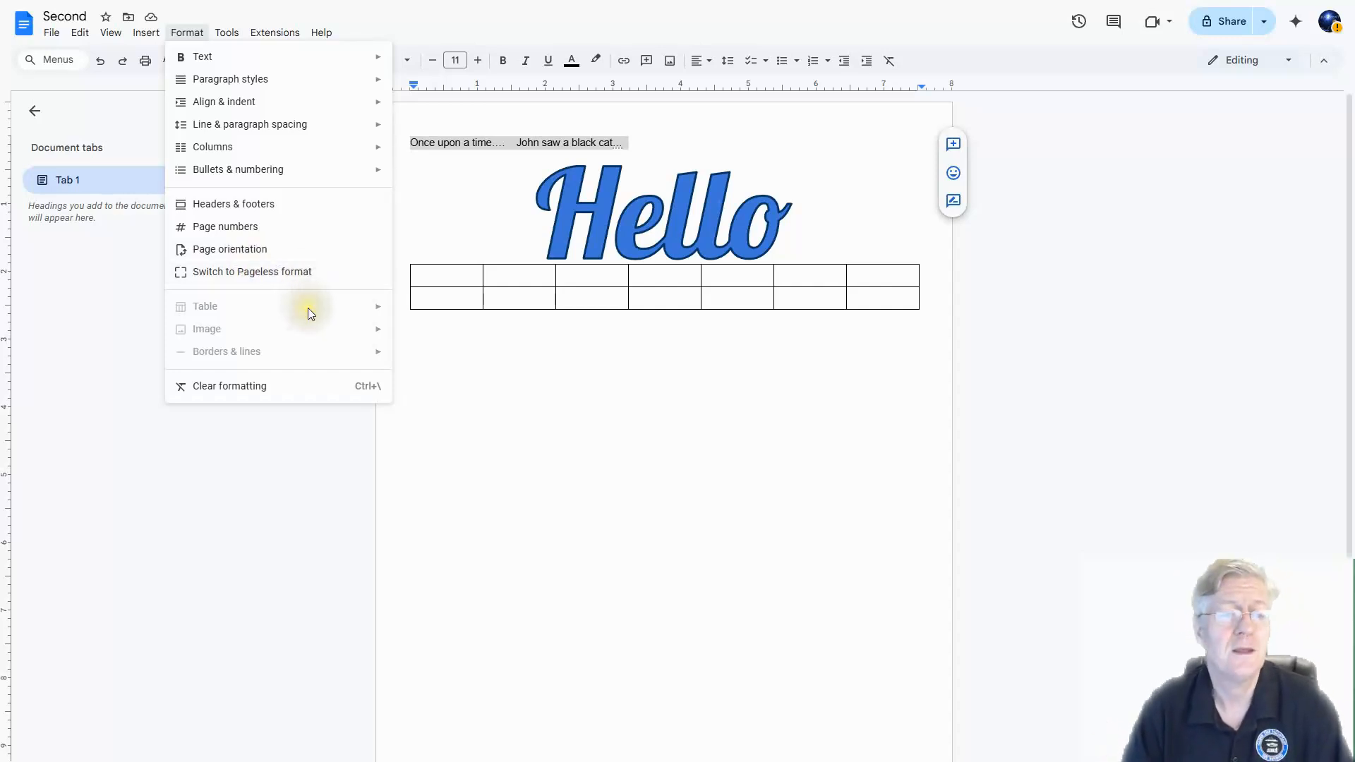
pyautogui.click(550, 342)
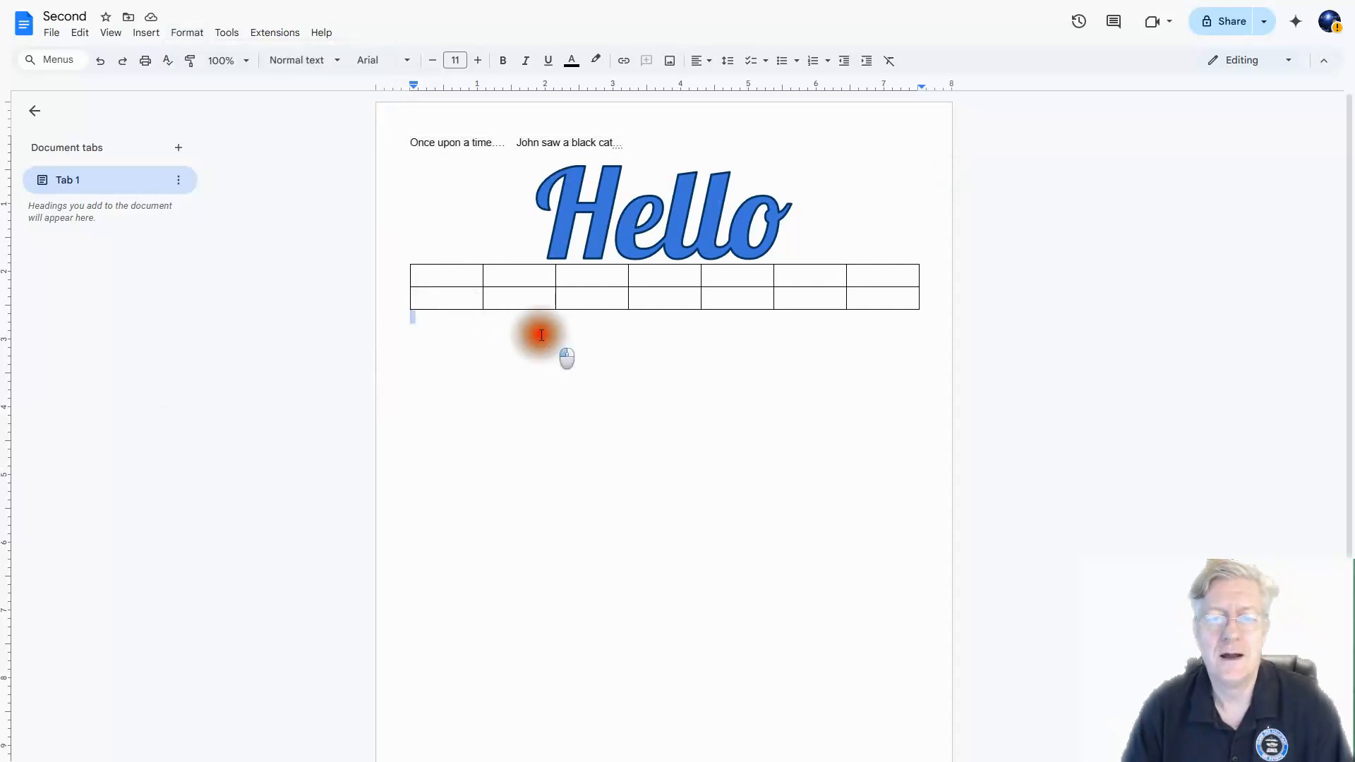
# - Place the cursor in the table's second-row, second-column cell and examine the table formatting options, such as row, column, split and sort commands
pyautogui.moveTo(562, 357); pyautogui.dragTo(432, 278)
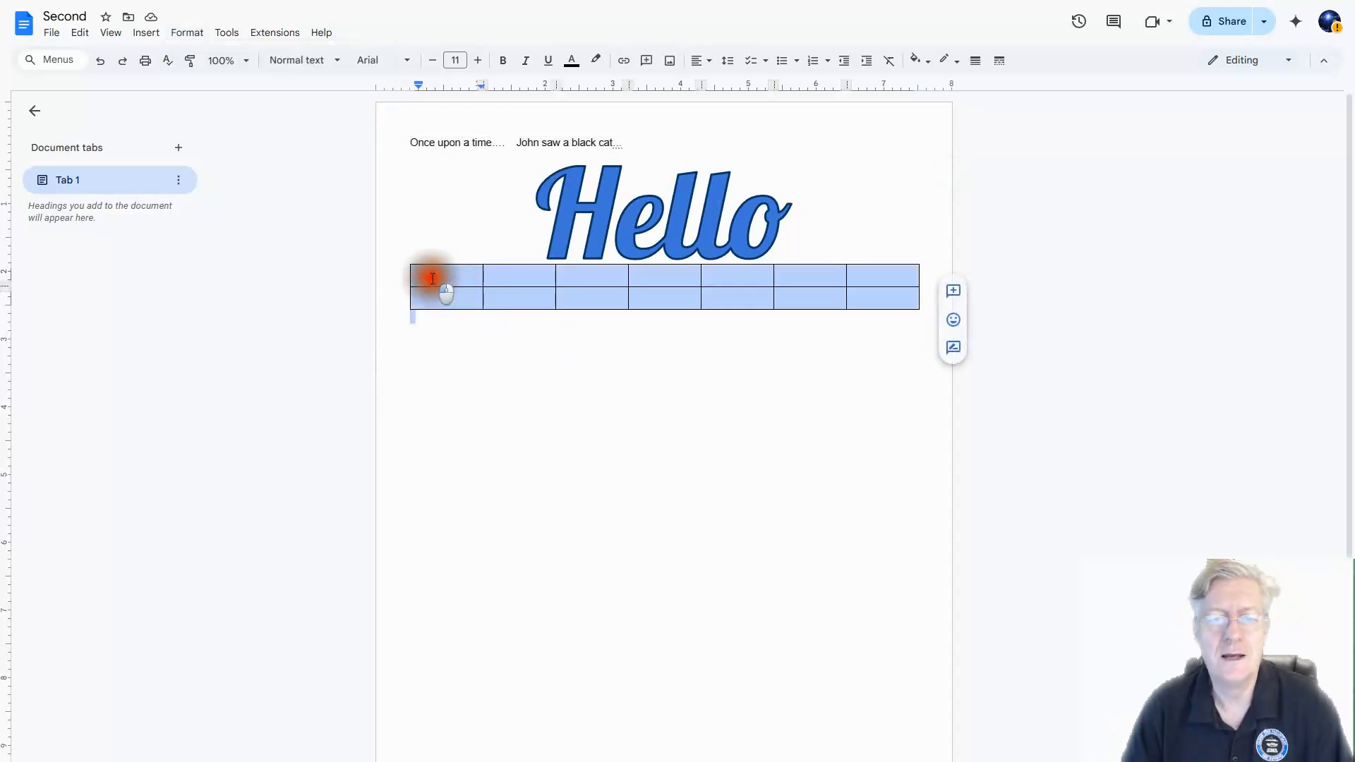
pyautogui.click(187, 34)
pyautogui.click(544, 292)
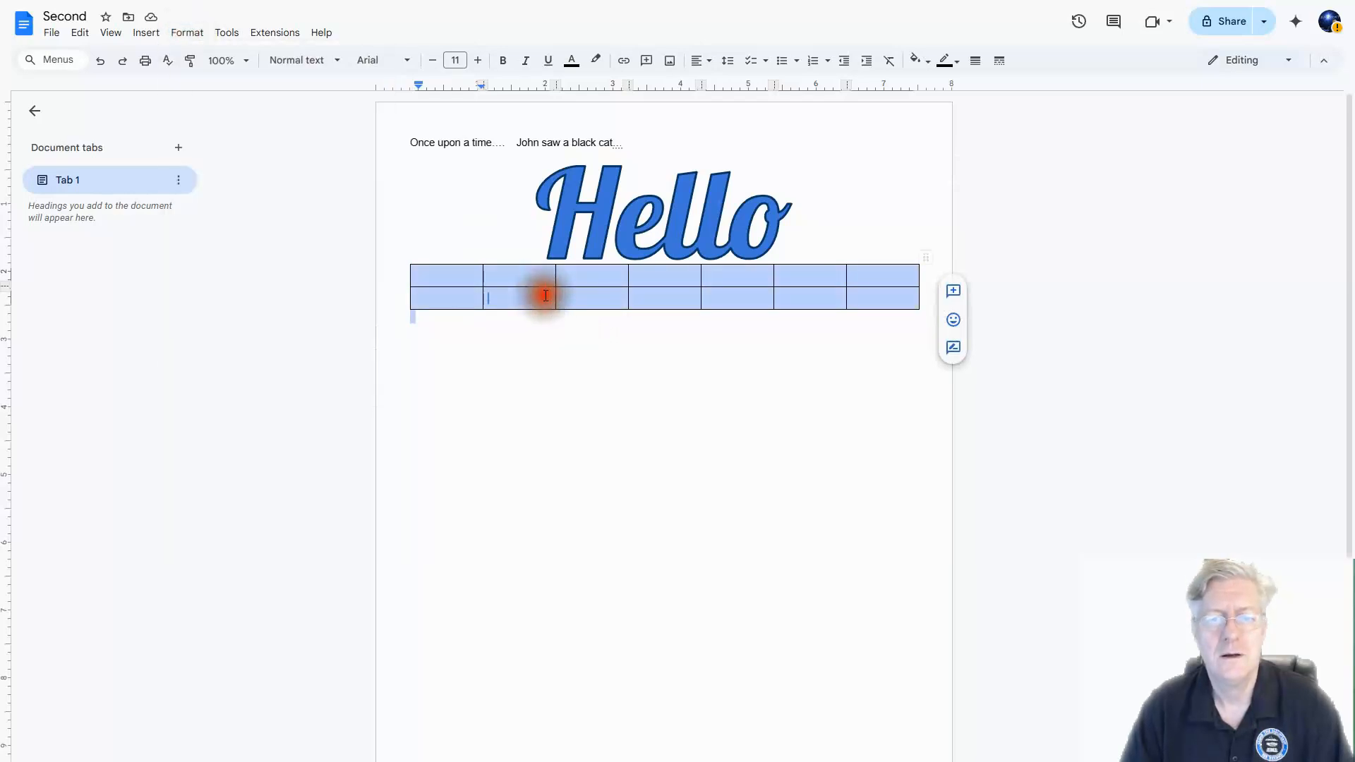
pyautogui.click(189, 34)
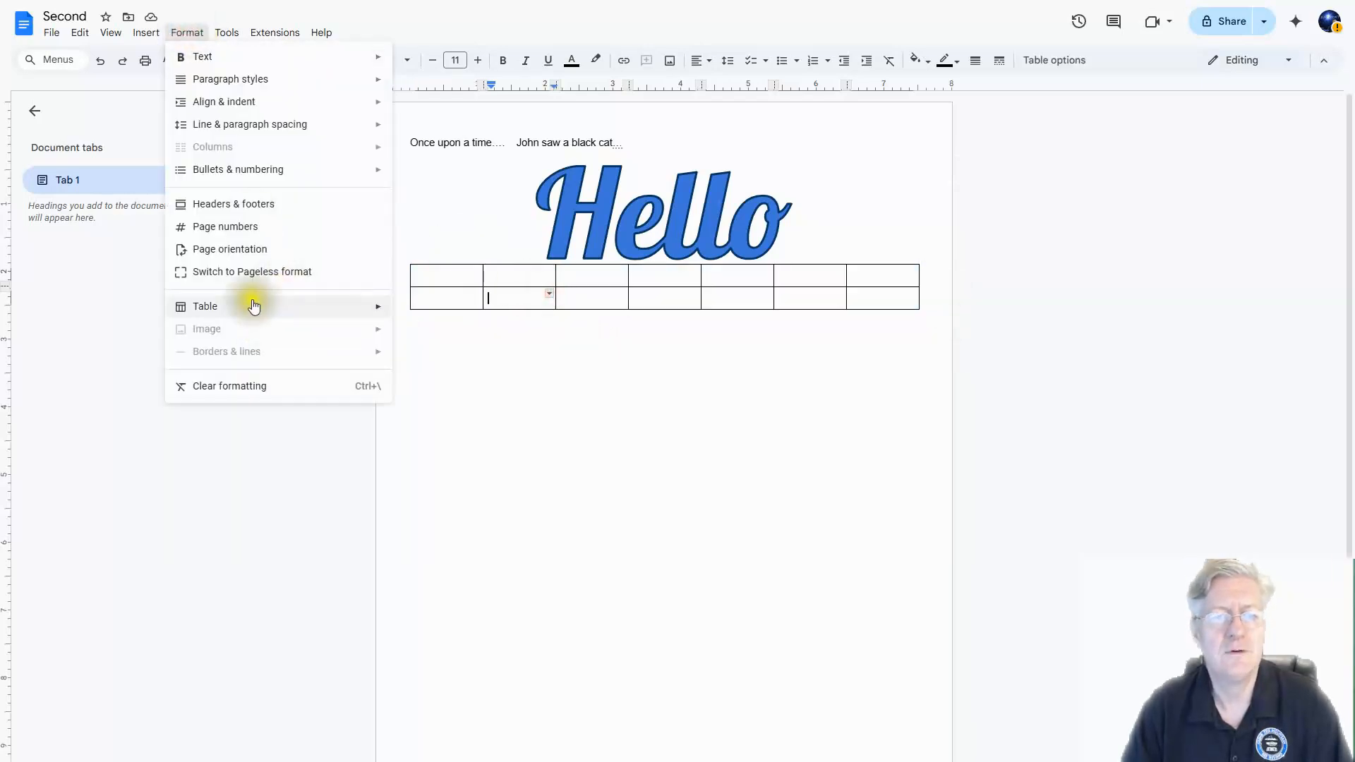
pyautogui.moveTo(254, 305)
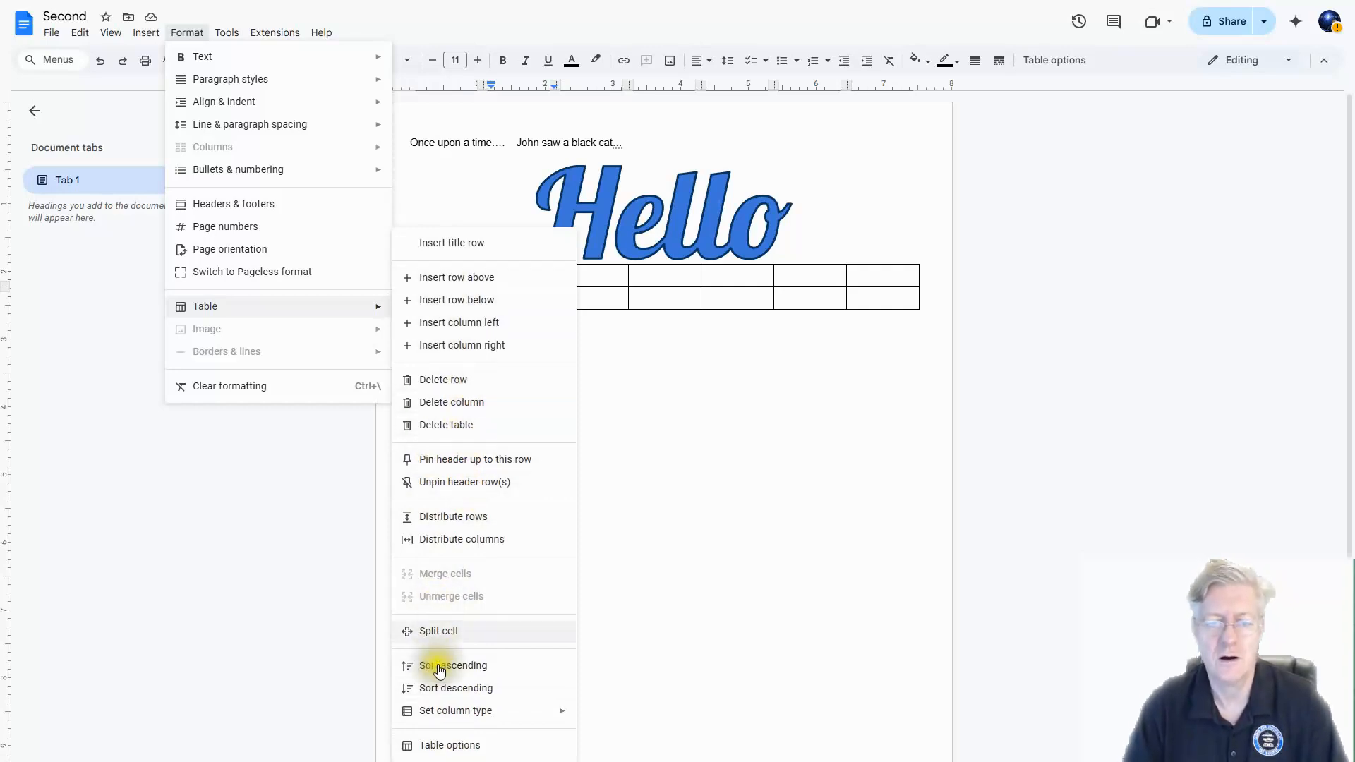
pyautogui.click(650, 378)
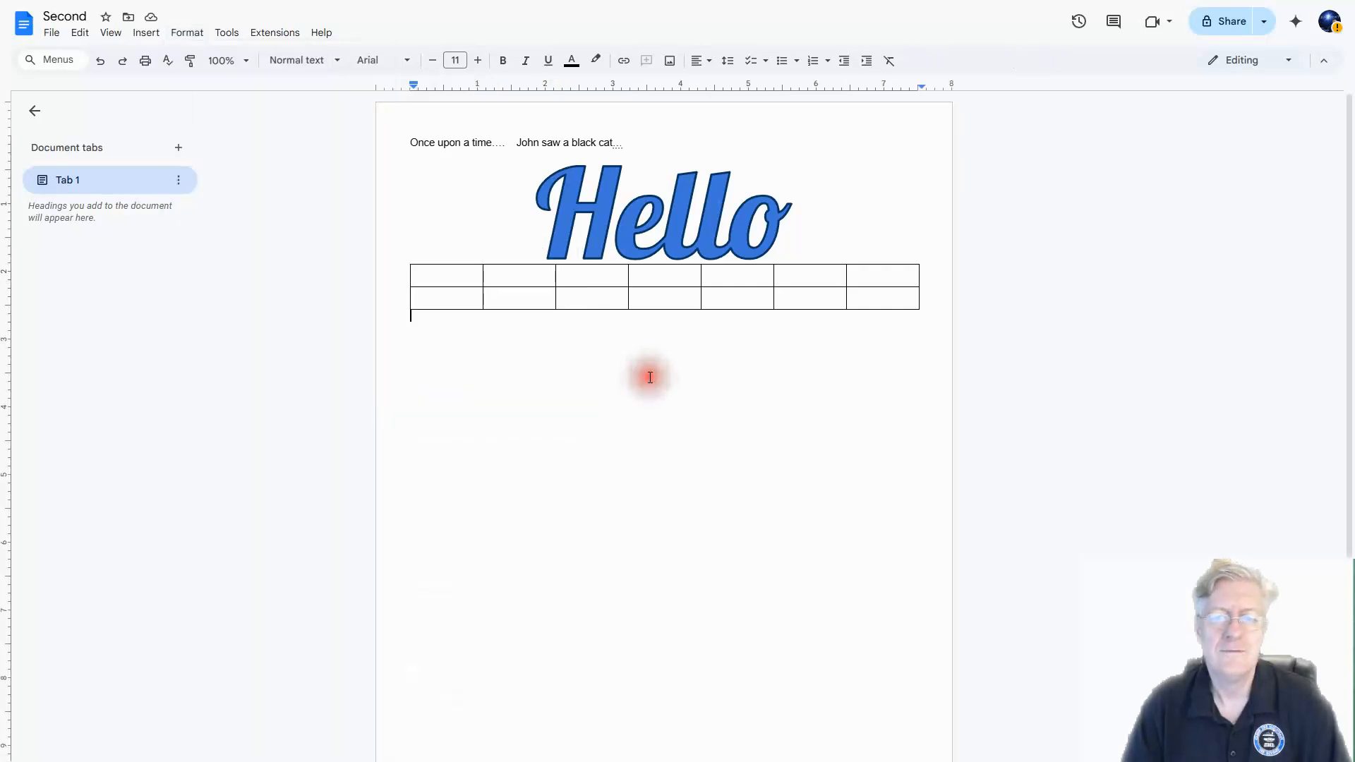
# - Look over the remaining format options and the document tools, including the spelling and grammar choices
pyautogui.click(185, 35)
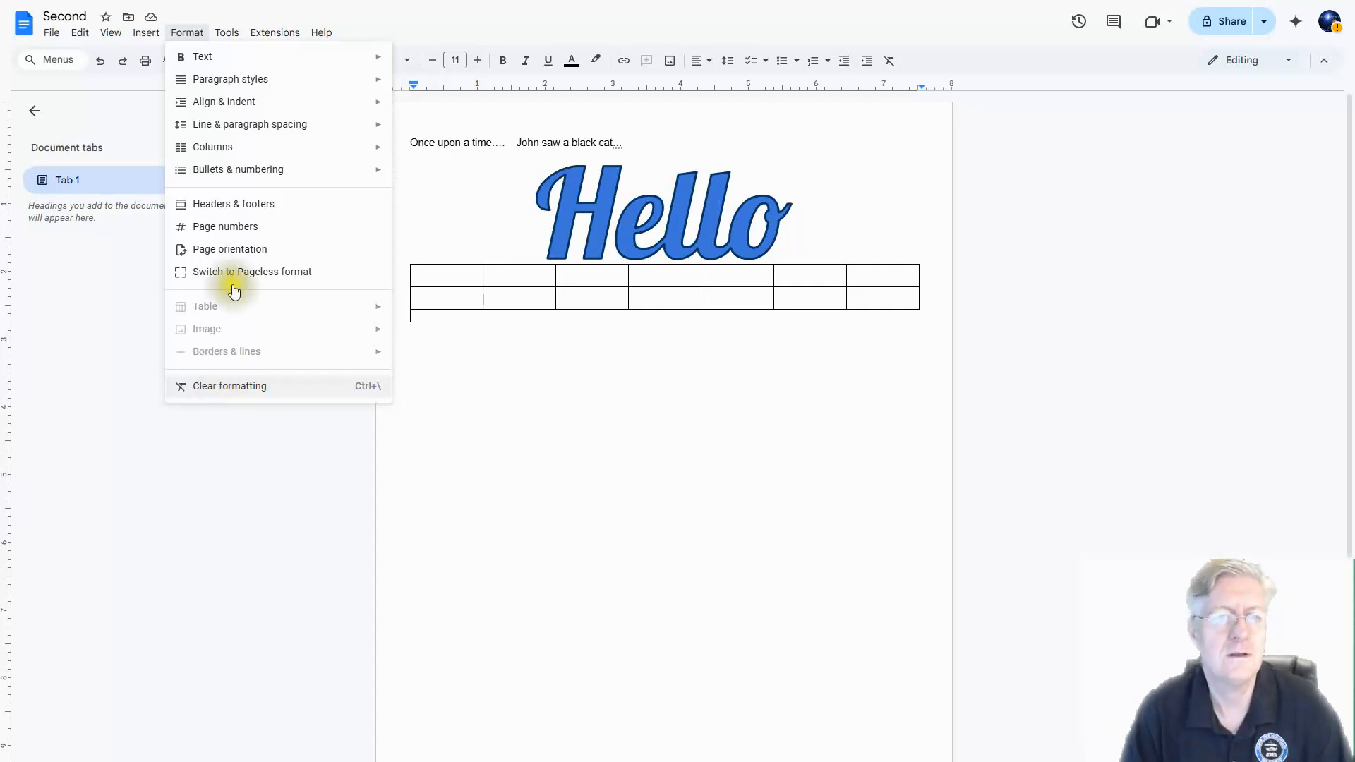
pyautogui.moveTo(235, 36)
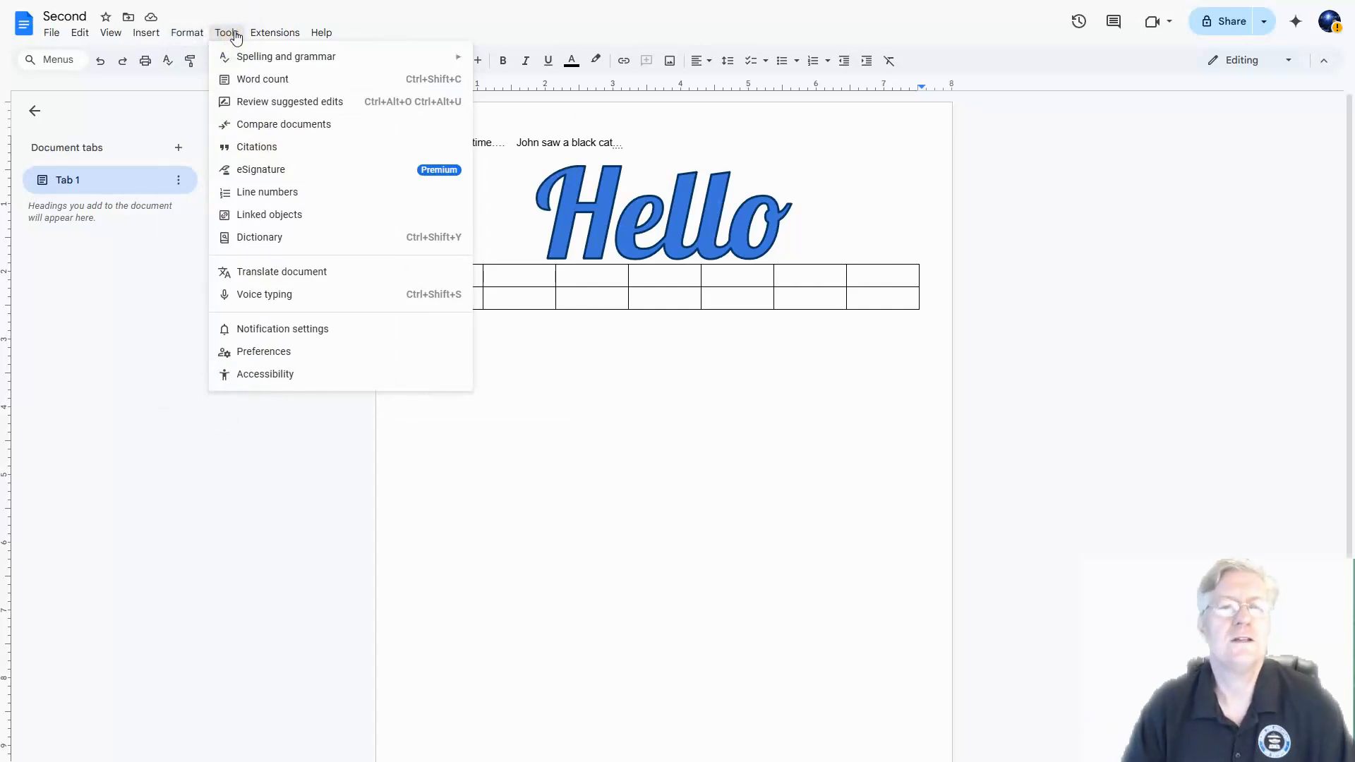
pyautogui.moveTo(254, 57)
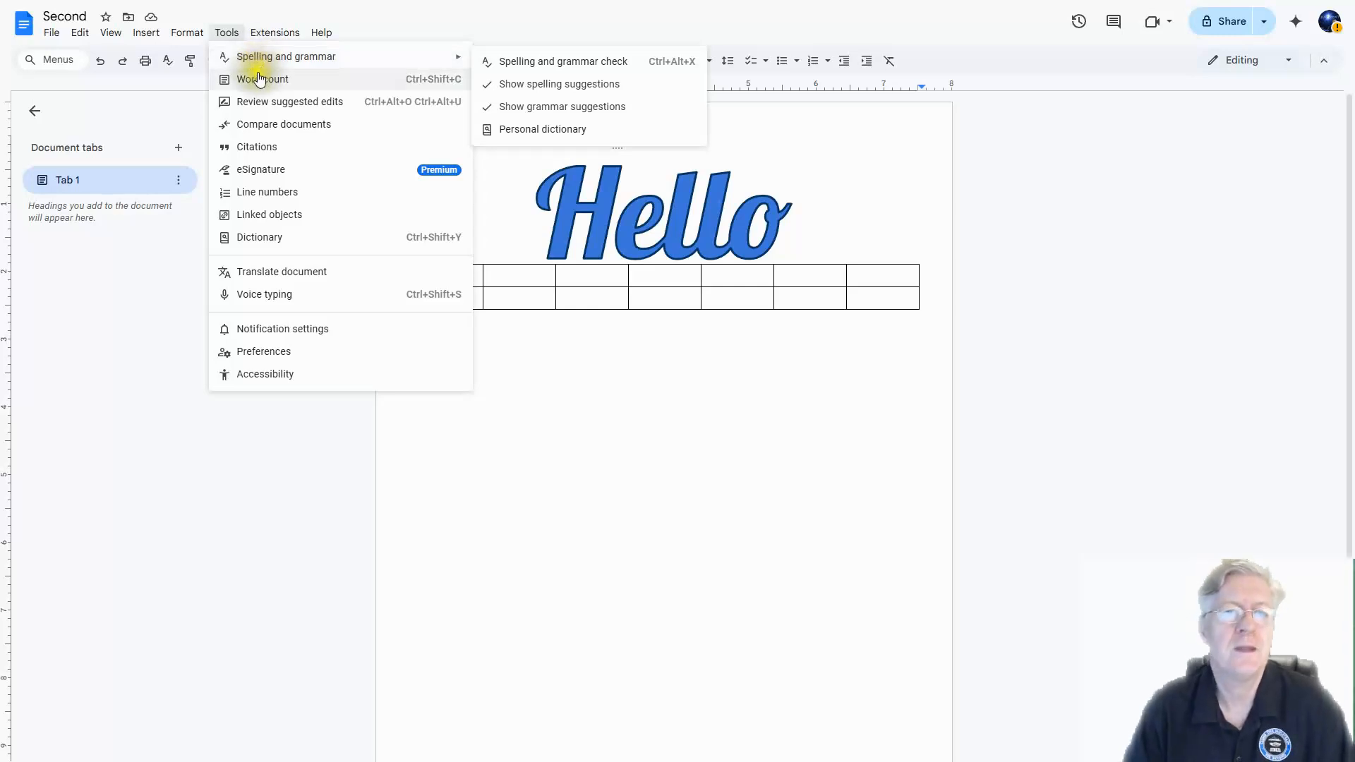
pyautogui.click(620, 380)
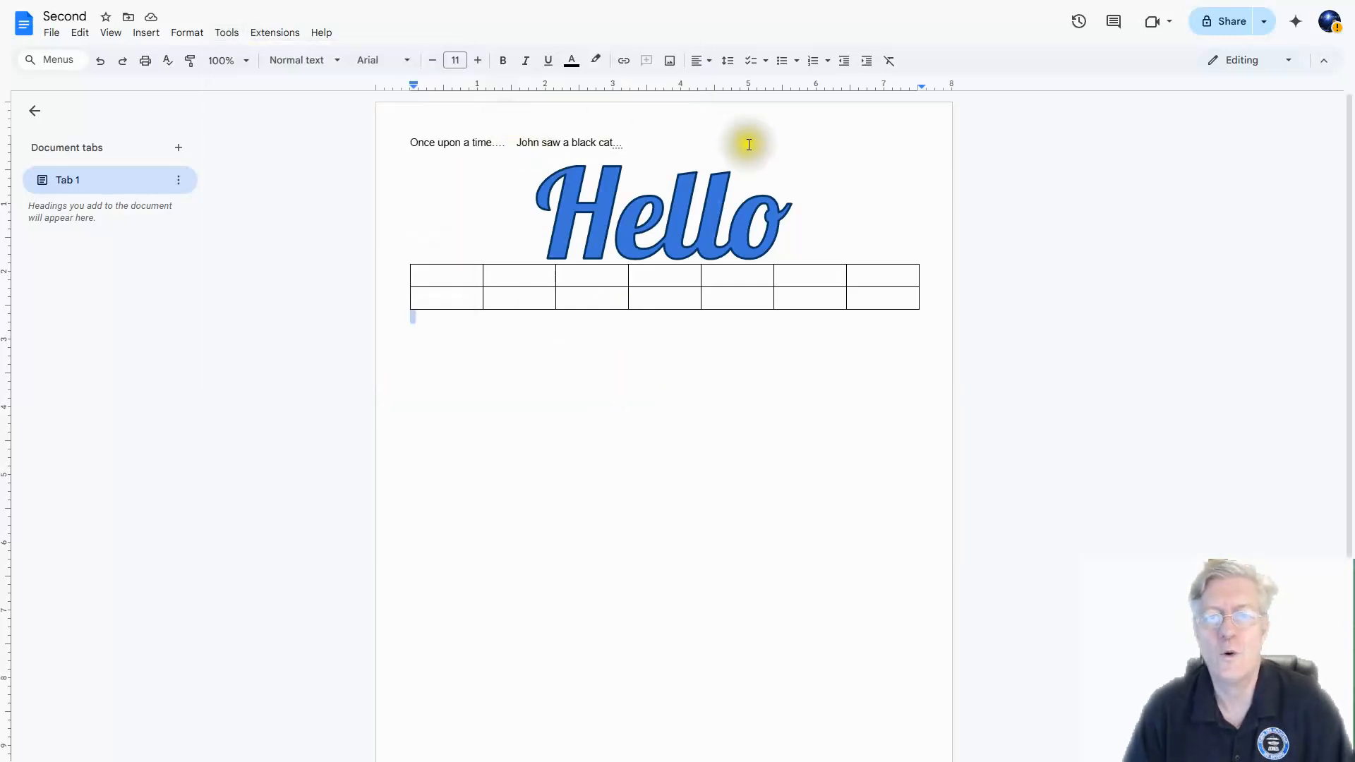
# - Add the misspelled word "hoiset" at the end of the first line of text
pyautogui.click(683, 144)
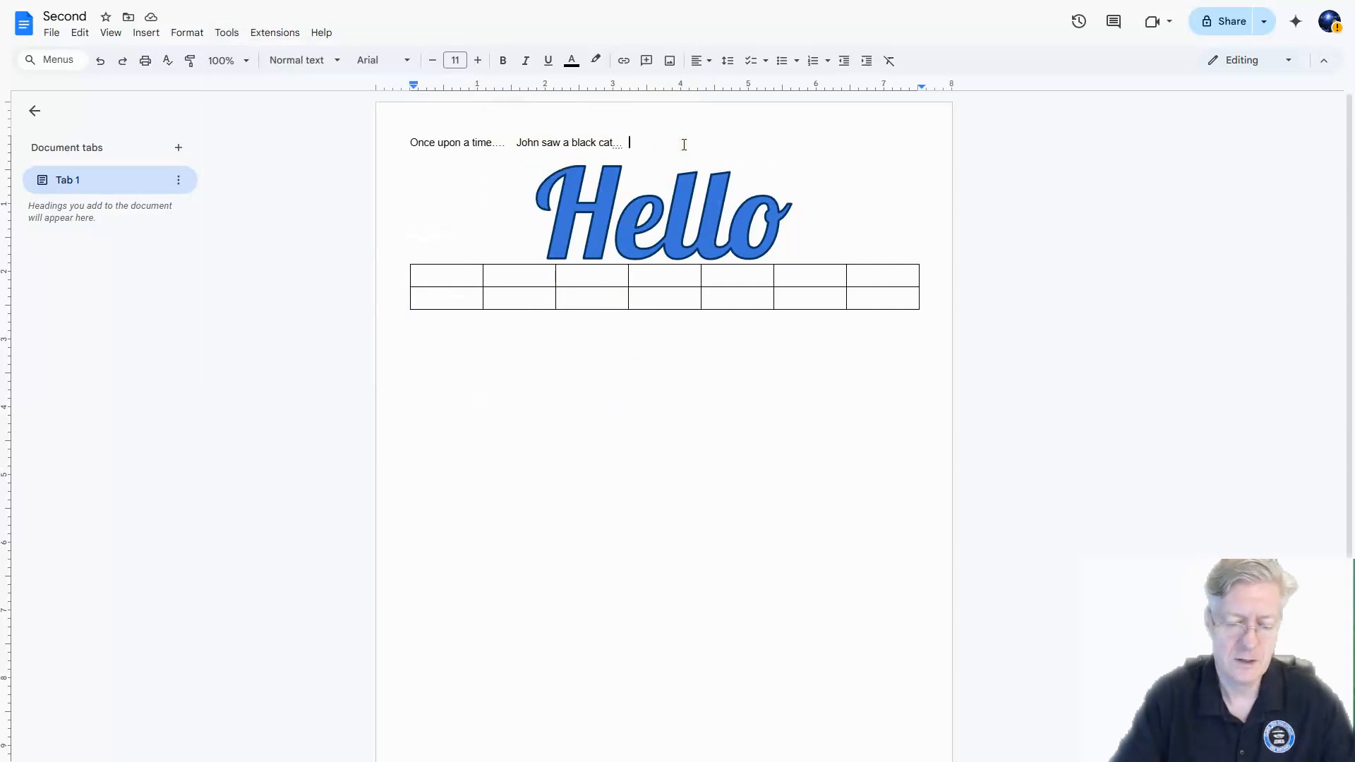
pyautogui.write('h')
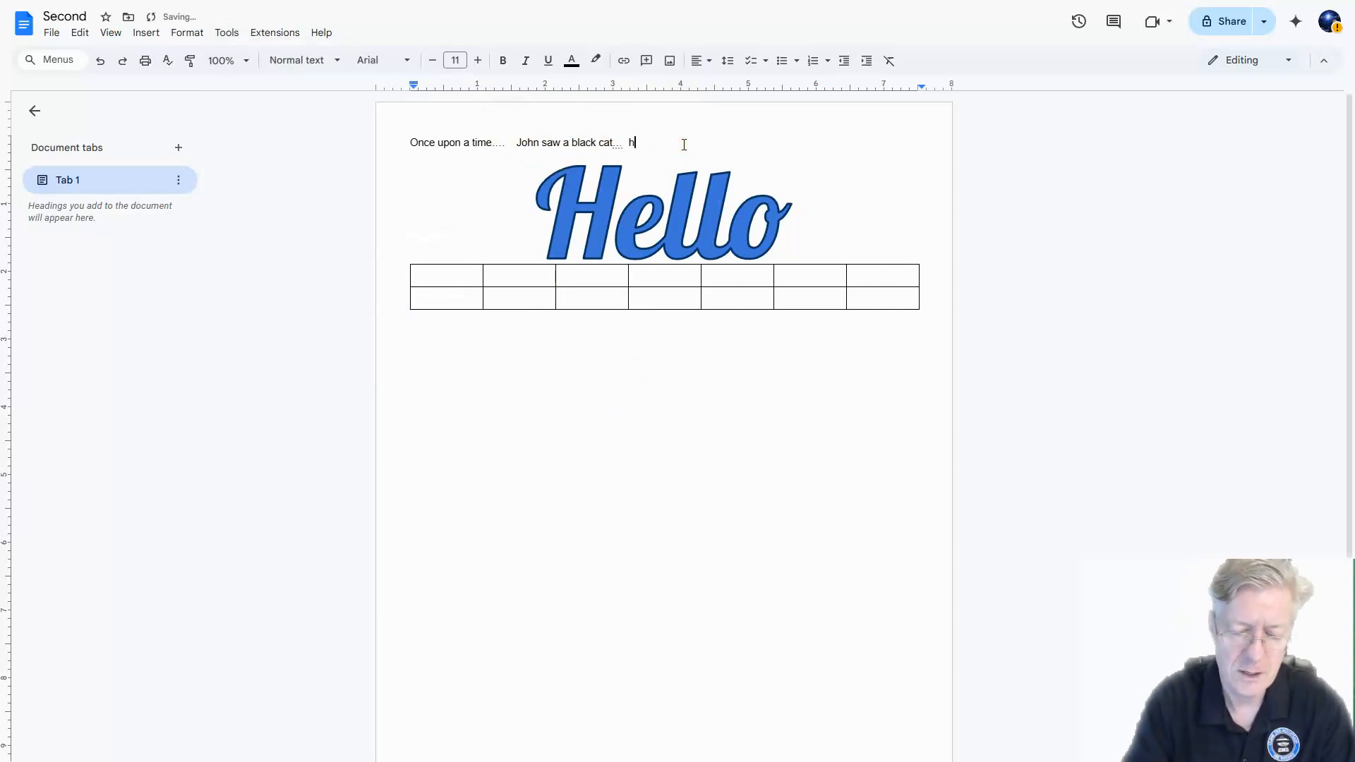
pyautogui.write('o')
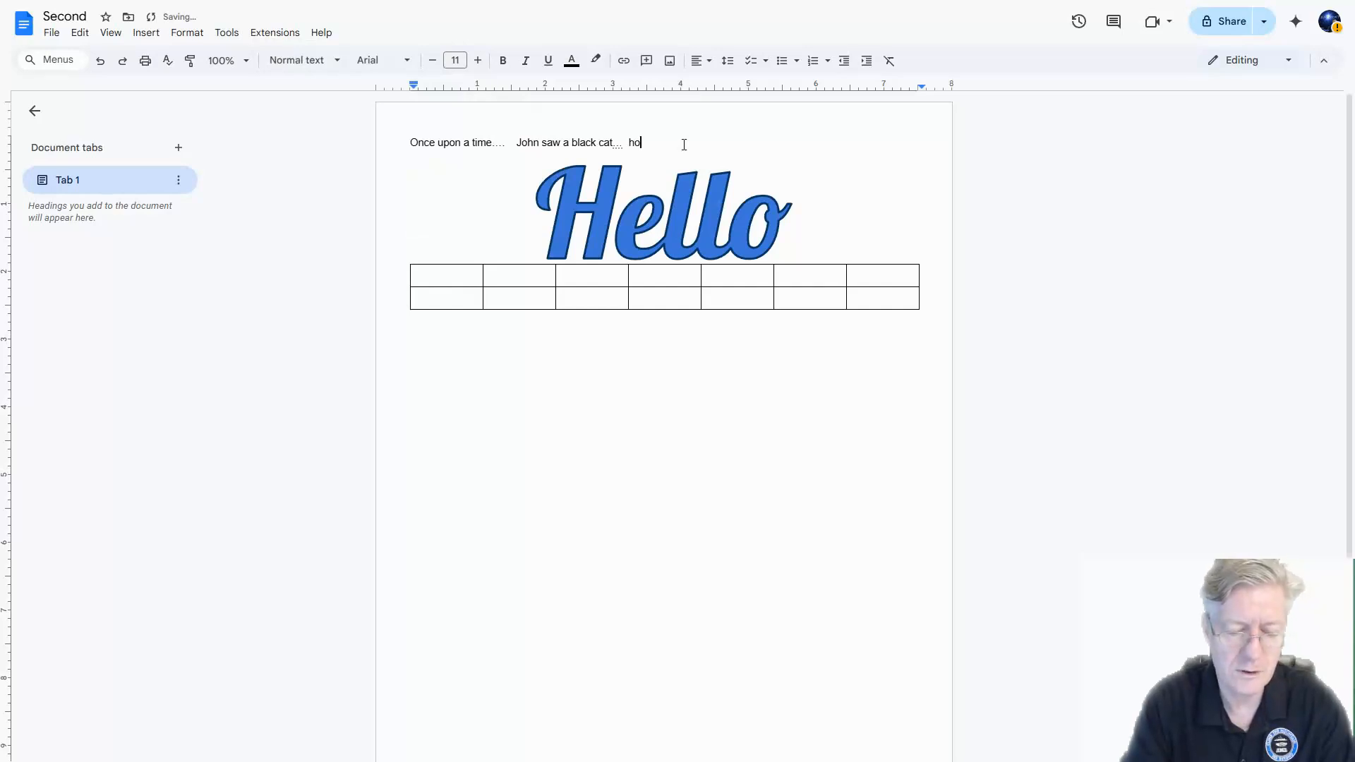
pyautogui.write('ise')
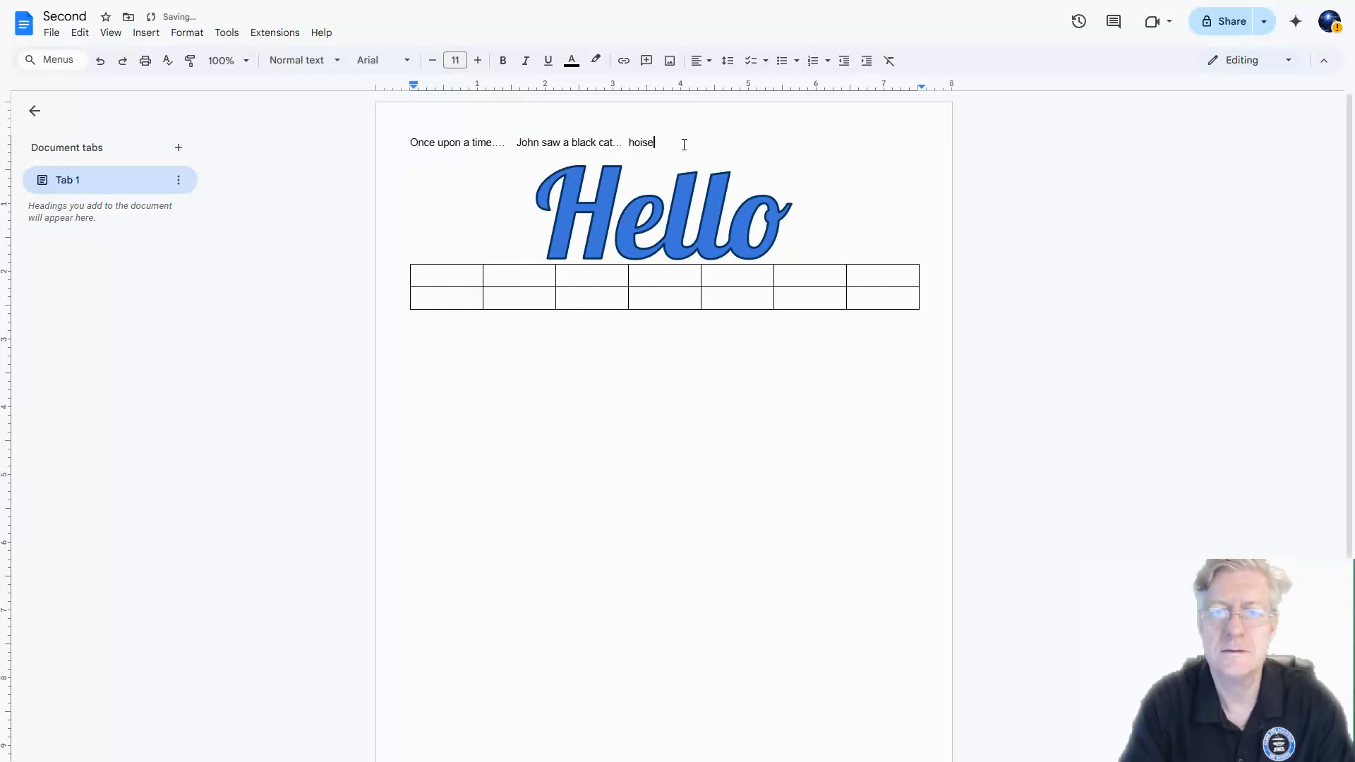
pyautogui.write('t')
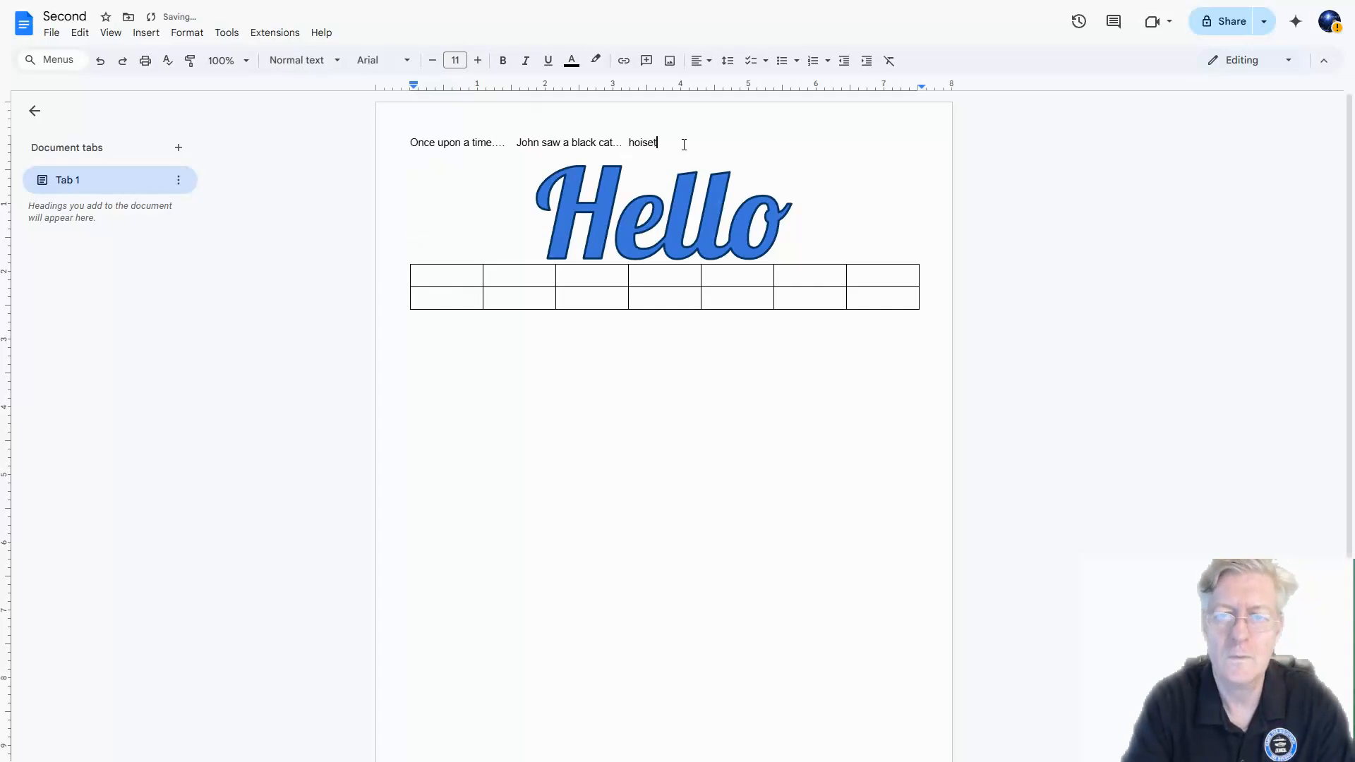
pyautogui.click(682, 141)
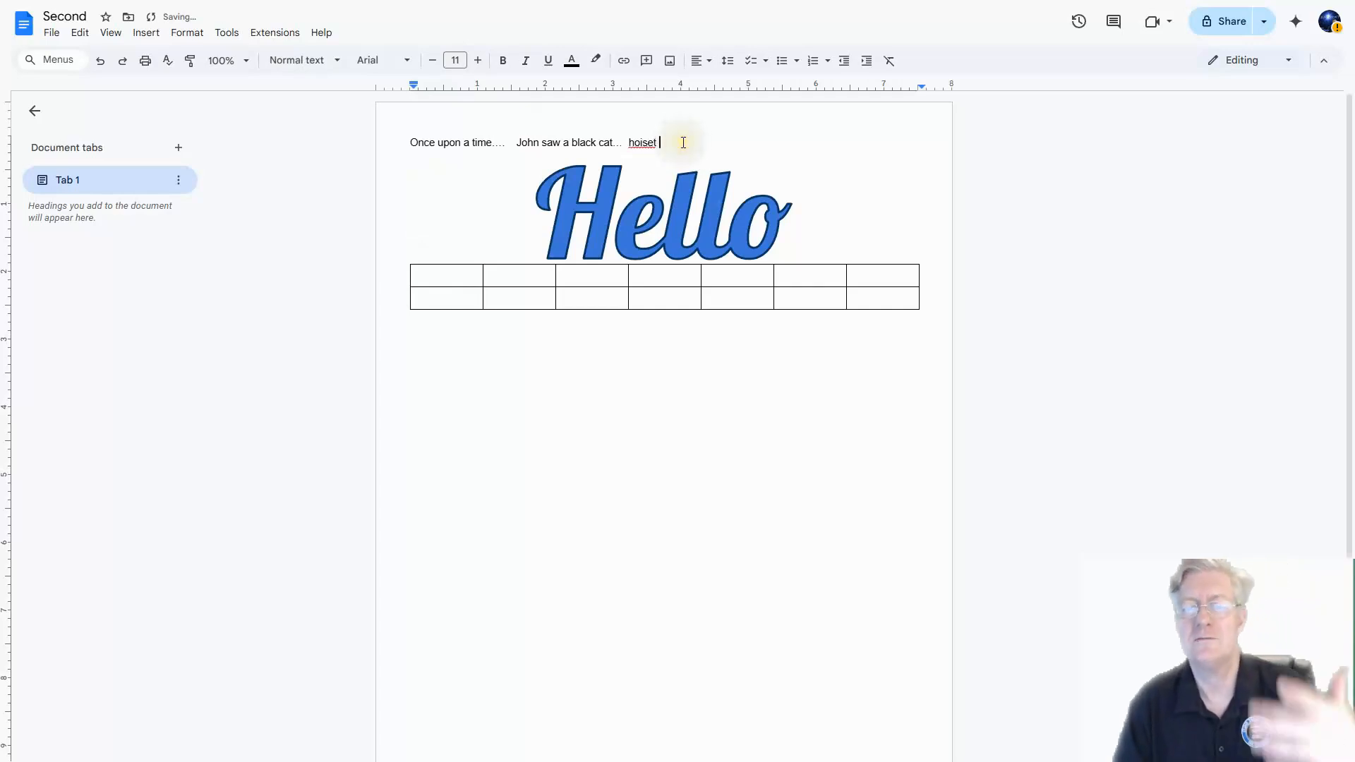
pyautogui.click(642, 142)
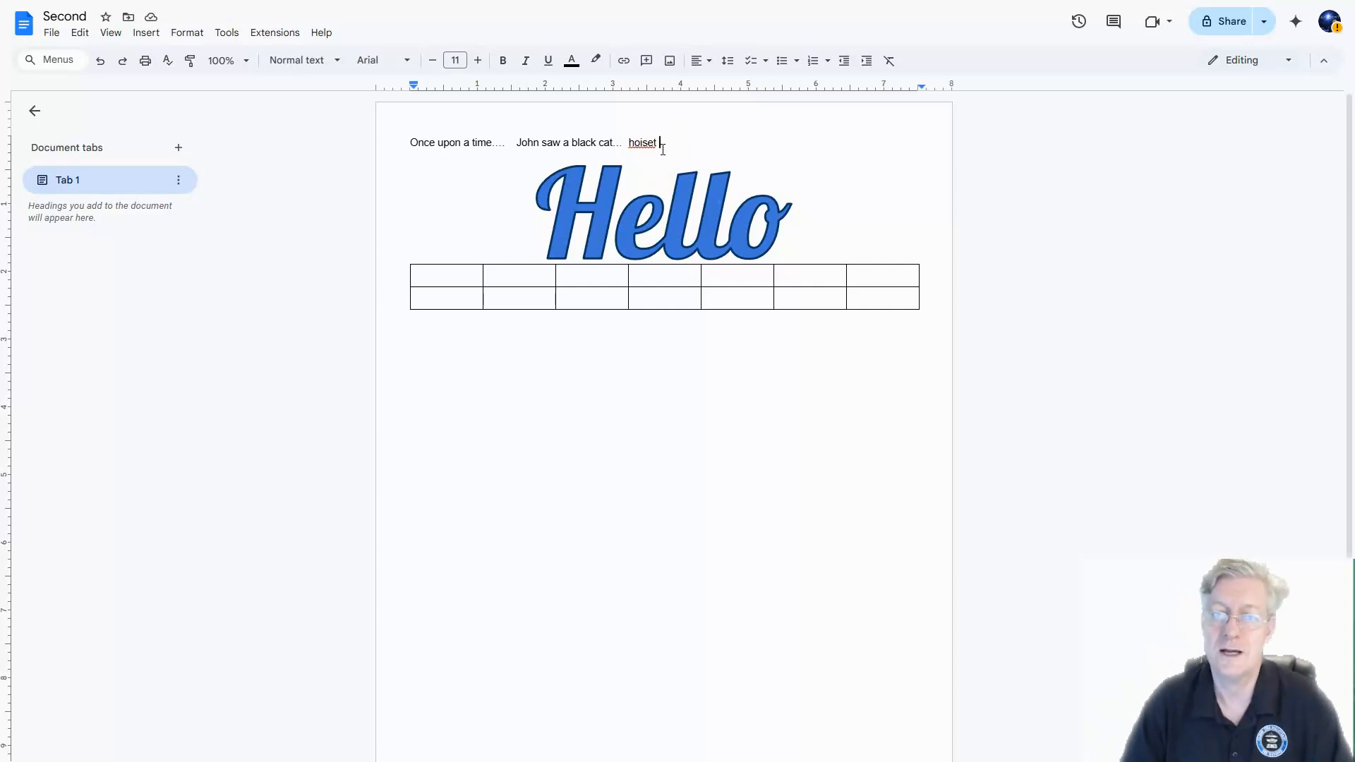
# - Delete the misspelled word "hoiset" from the end of the first line
pyautogui.press('BackSpace')
pyautogui.press('BackSpace')
pyautogui.press('BackSpace')
pyautogui.press('BackSpace')
pyautogui.press('BackSpace')
pyautogui.press('BackSpace')
pyautogui.press('BackSpace')
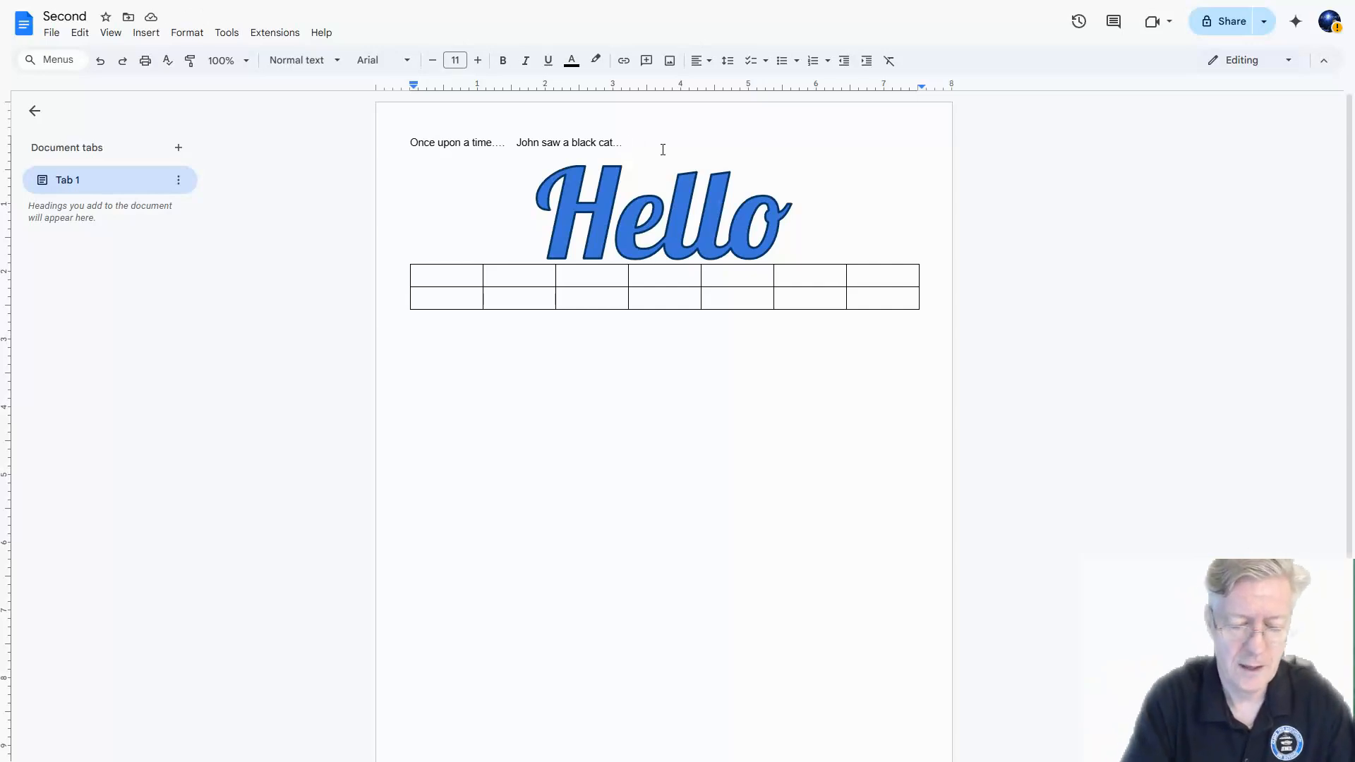
# - Write the grammatically wrong sentence "The cars is in the house." at the end of the first line
pyautogui.write('The cat')
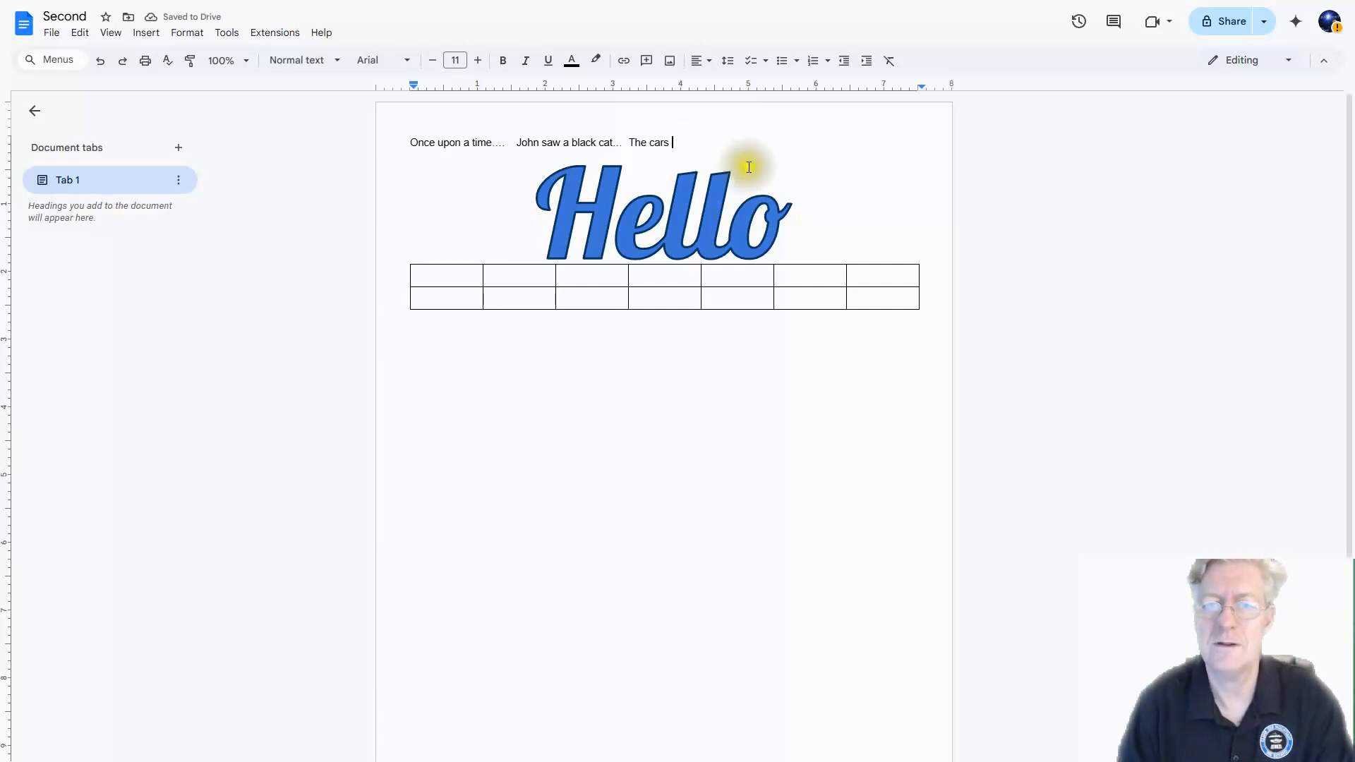
pyautogui.write('i')
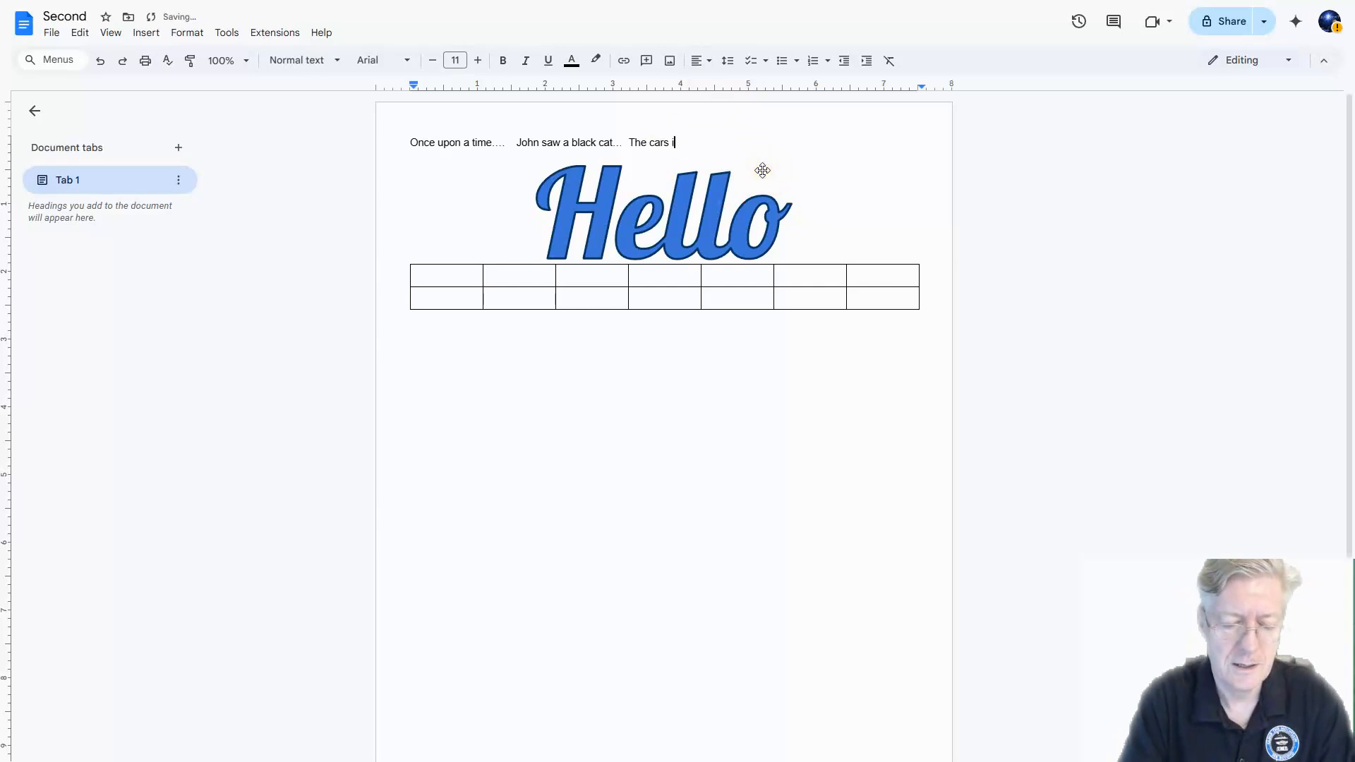
pyautogui.write('n the ')
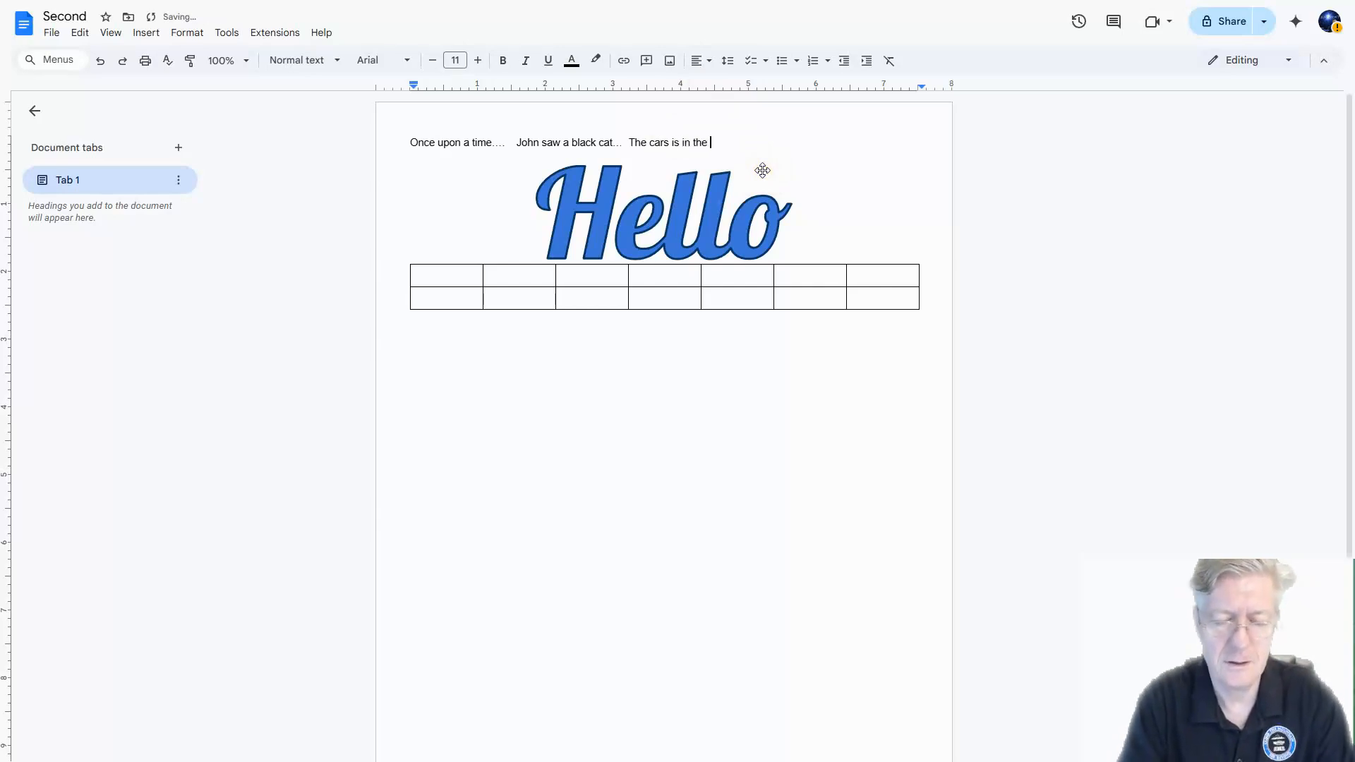
pyautogui.write('ho')
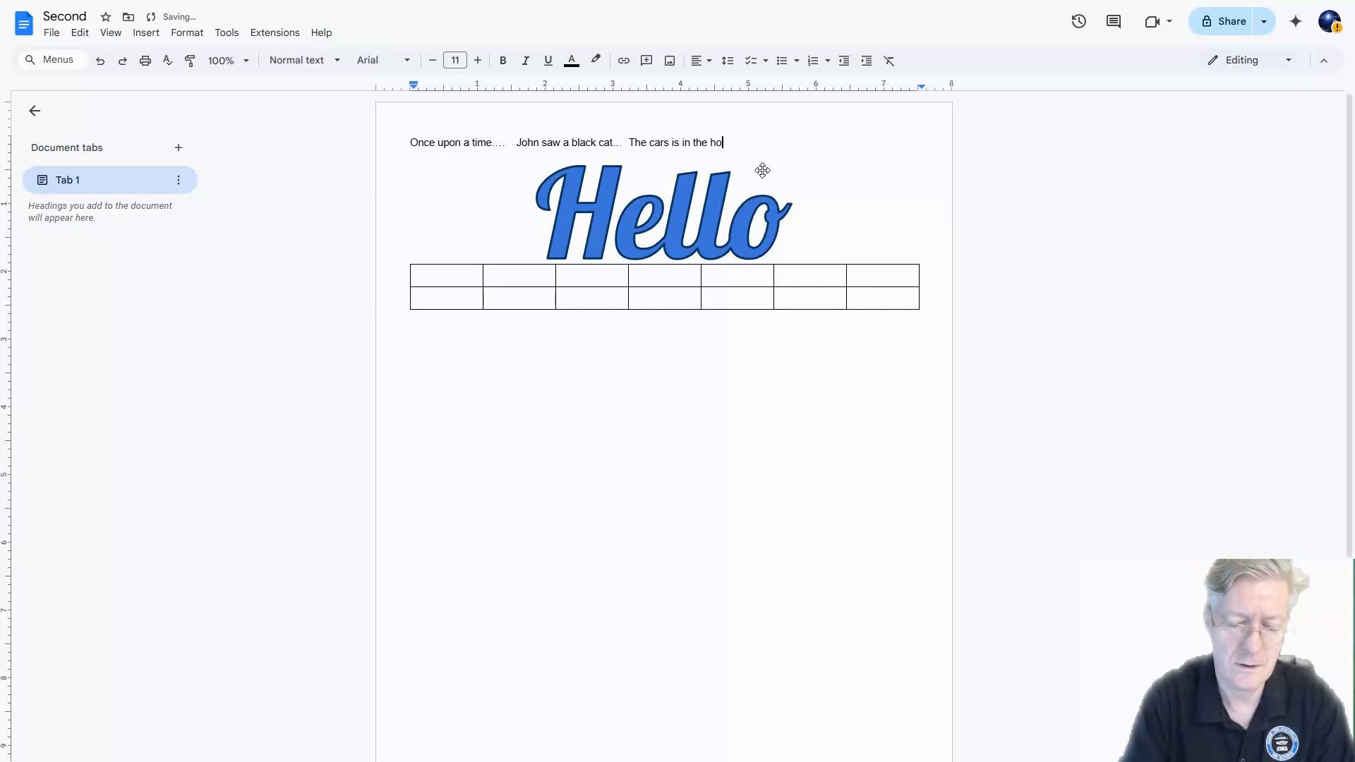
pyautogui.write('use ')
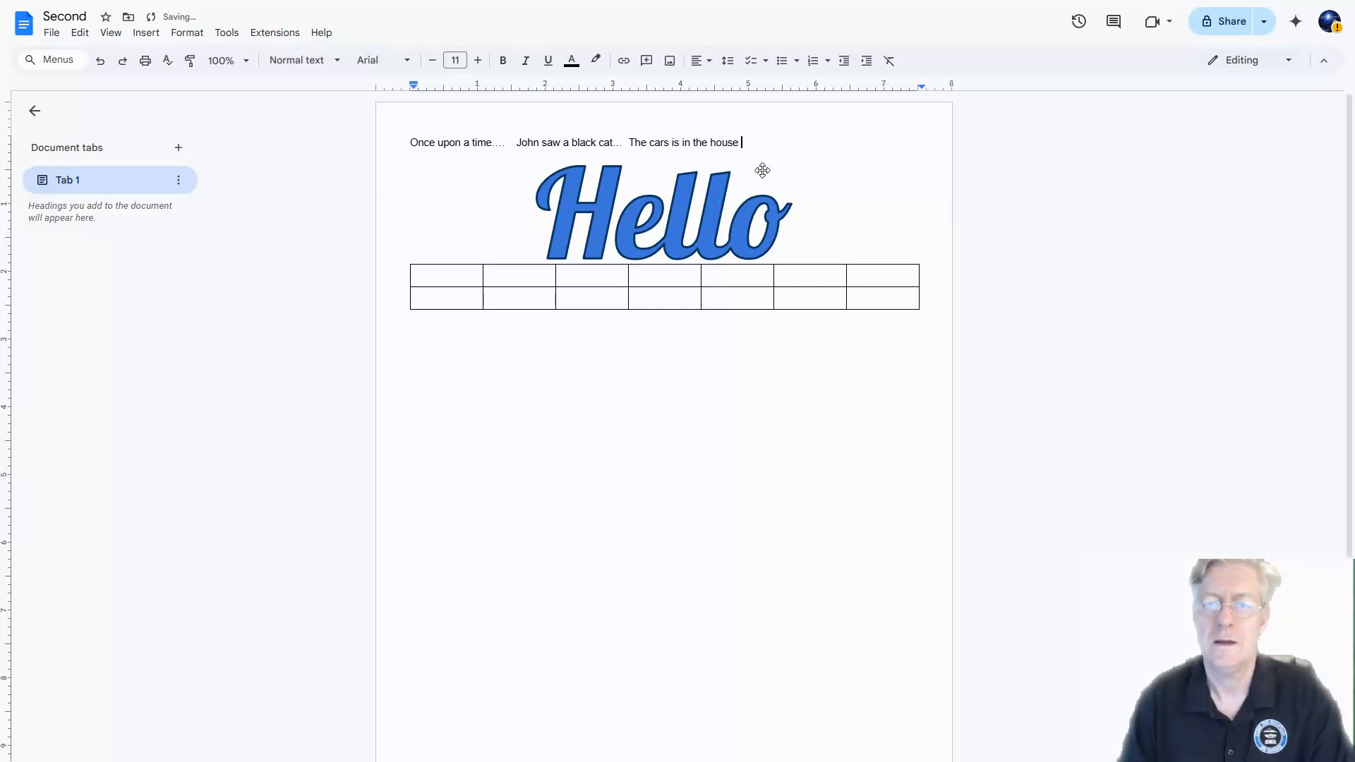
pyautogui.write('.')
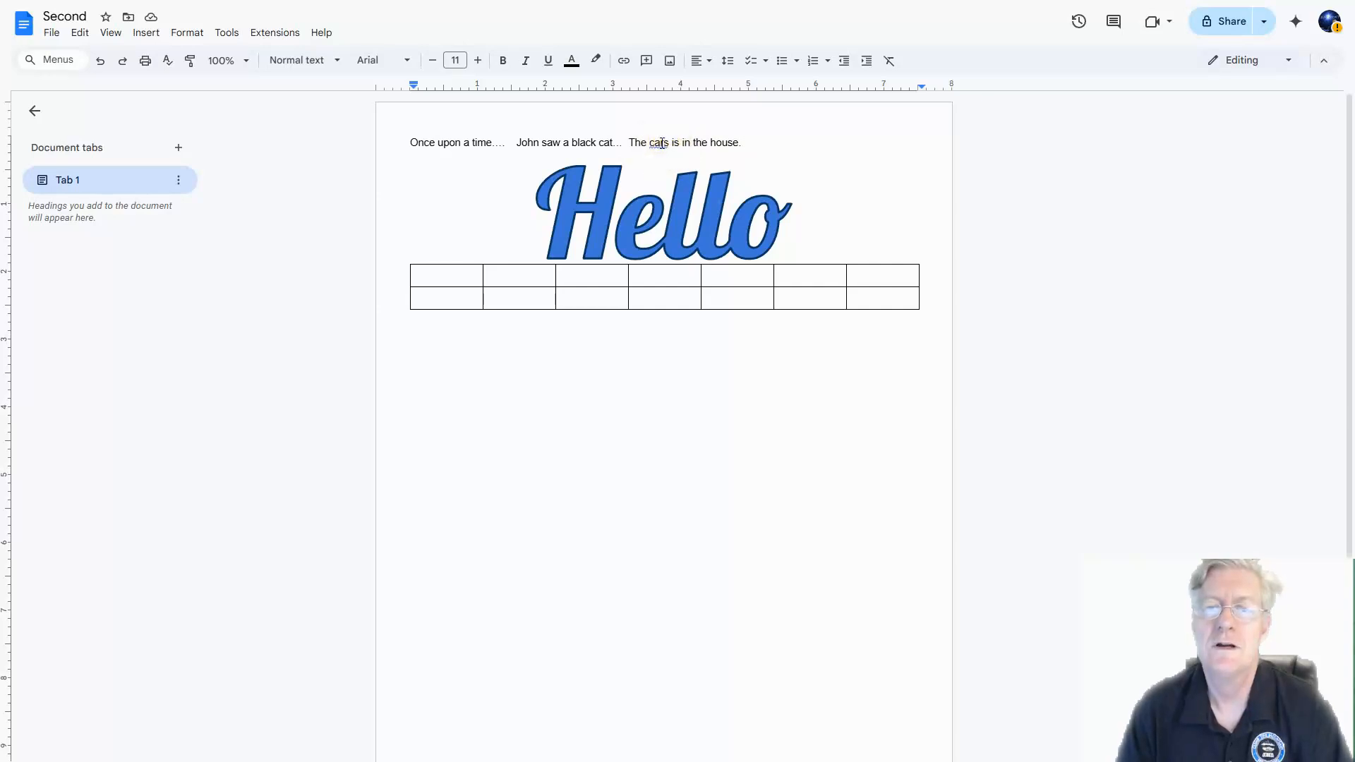
# - Accept the grammar suggestion "car" for the flagged word "cars" in the first line's last sentence
pyautogui.click(661, 143)
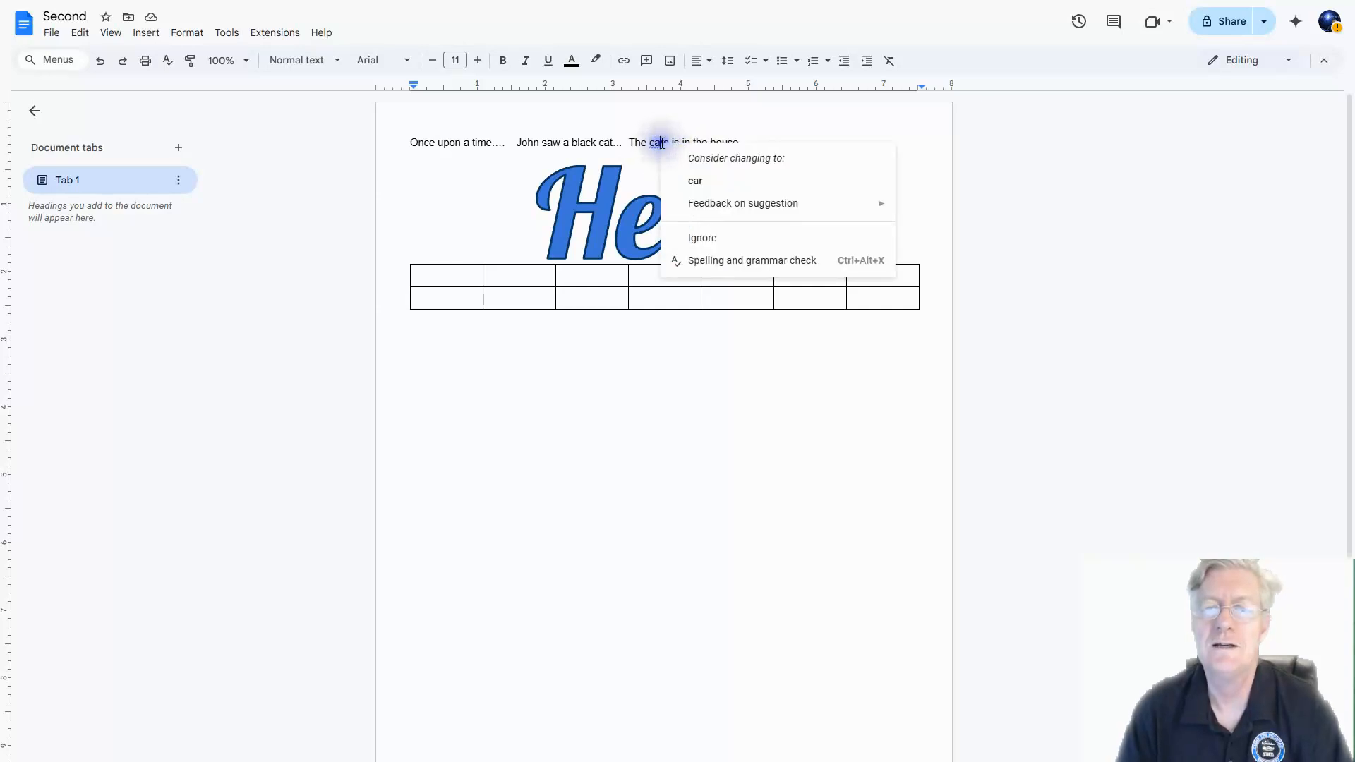
pyautogui.click(706, 184)
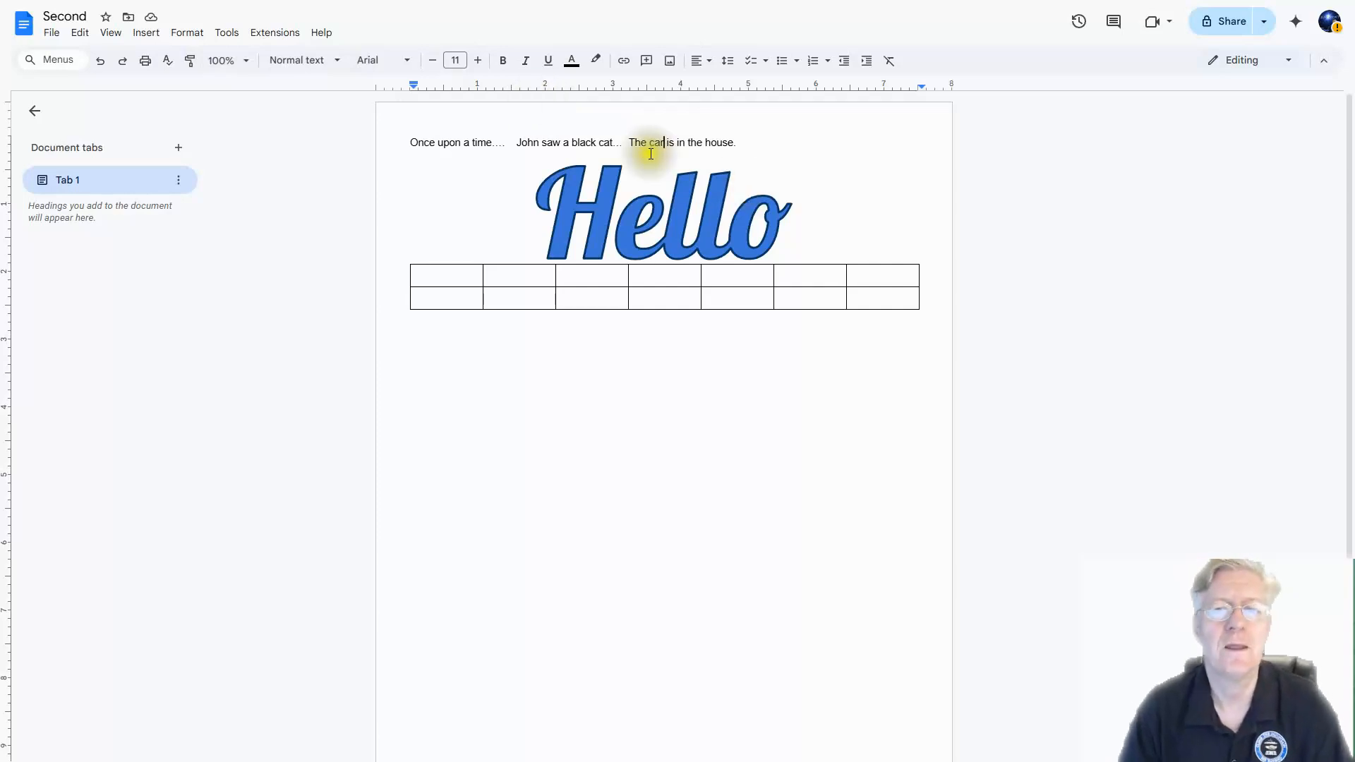
# - Check the document's word count, then close it without changing any option
pyautogui.click(226, 34)
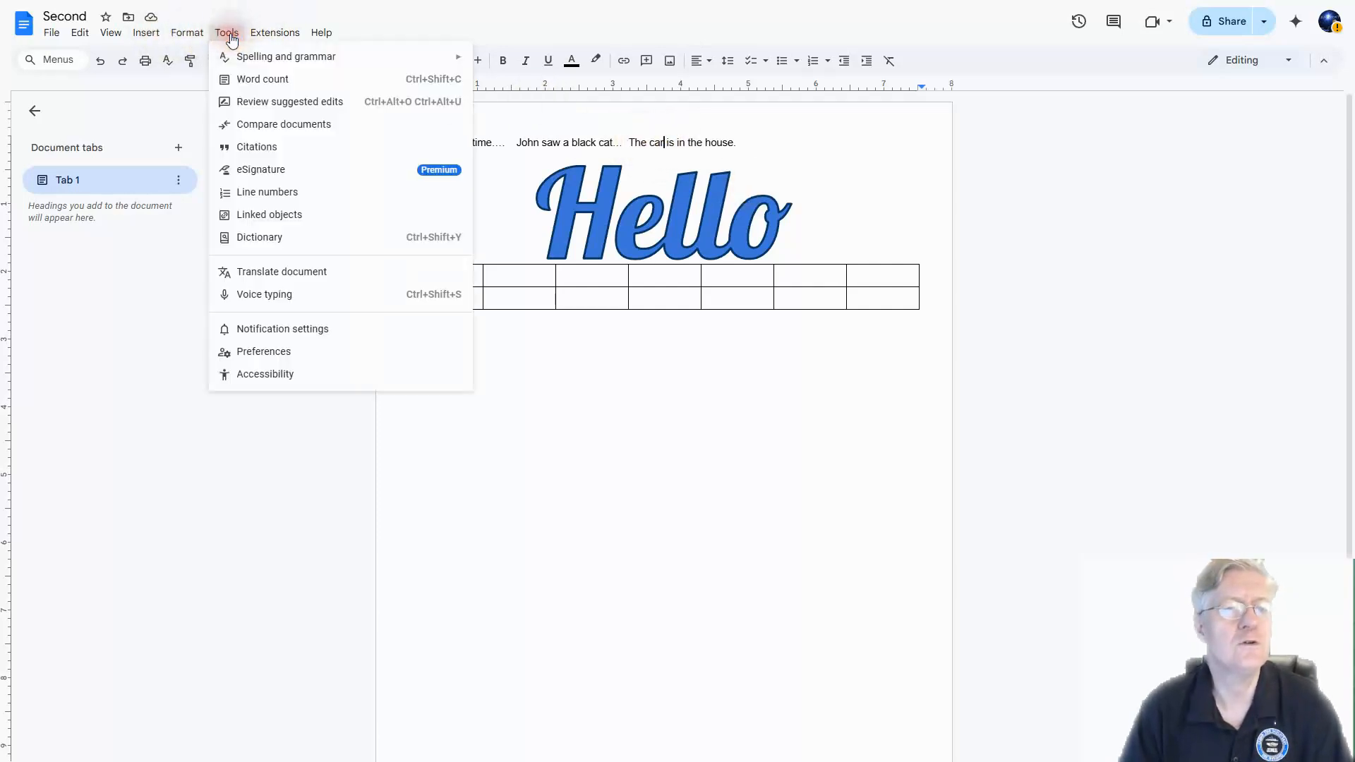
pyautogui.click(261, 79)
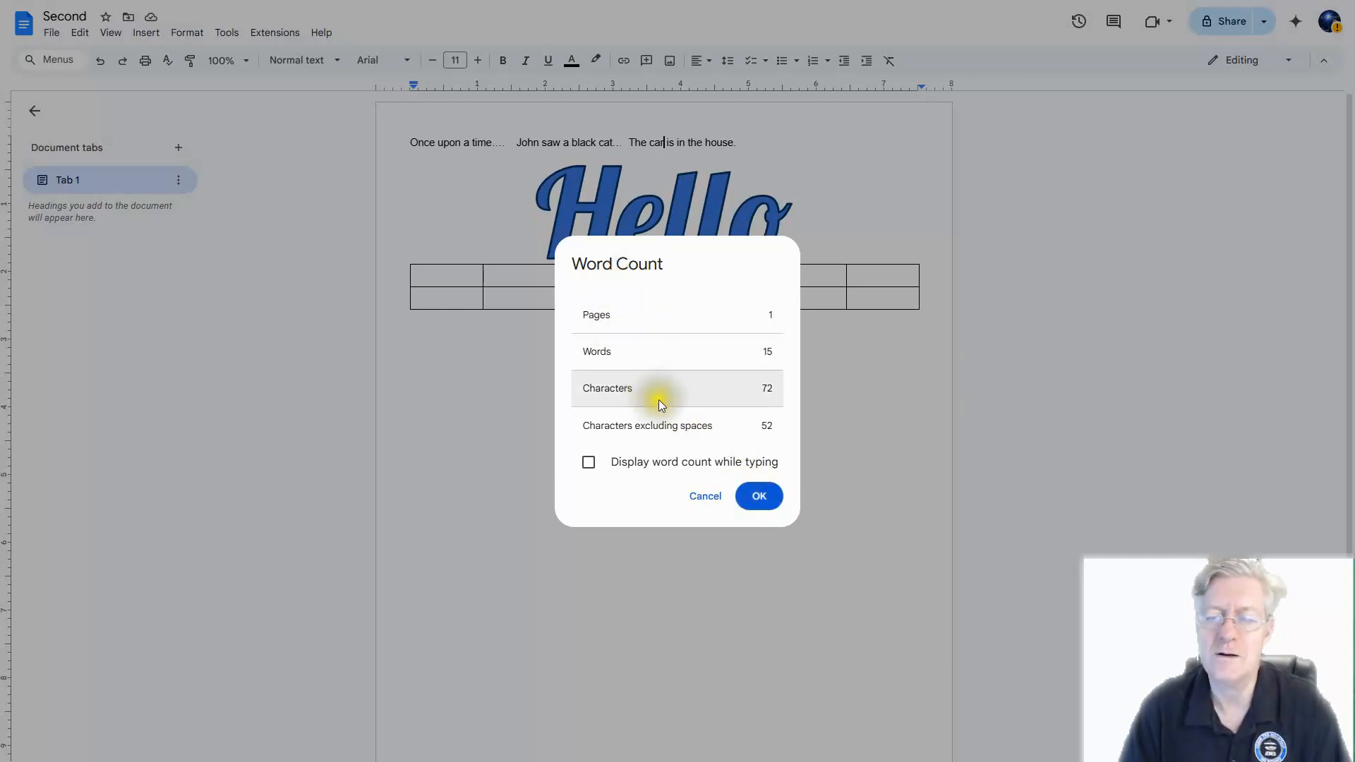
pyautogui.click(705, 494)
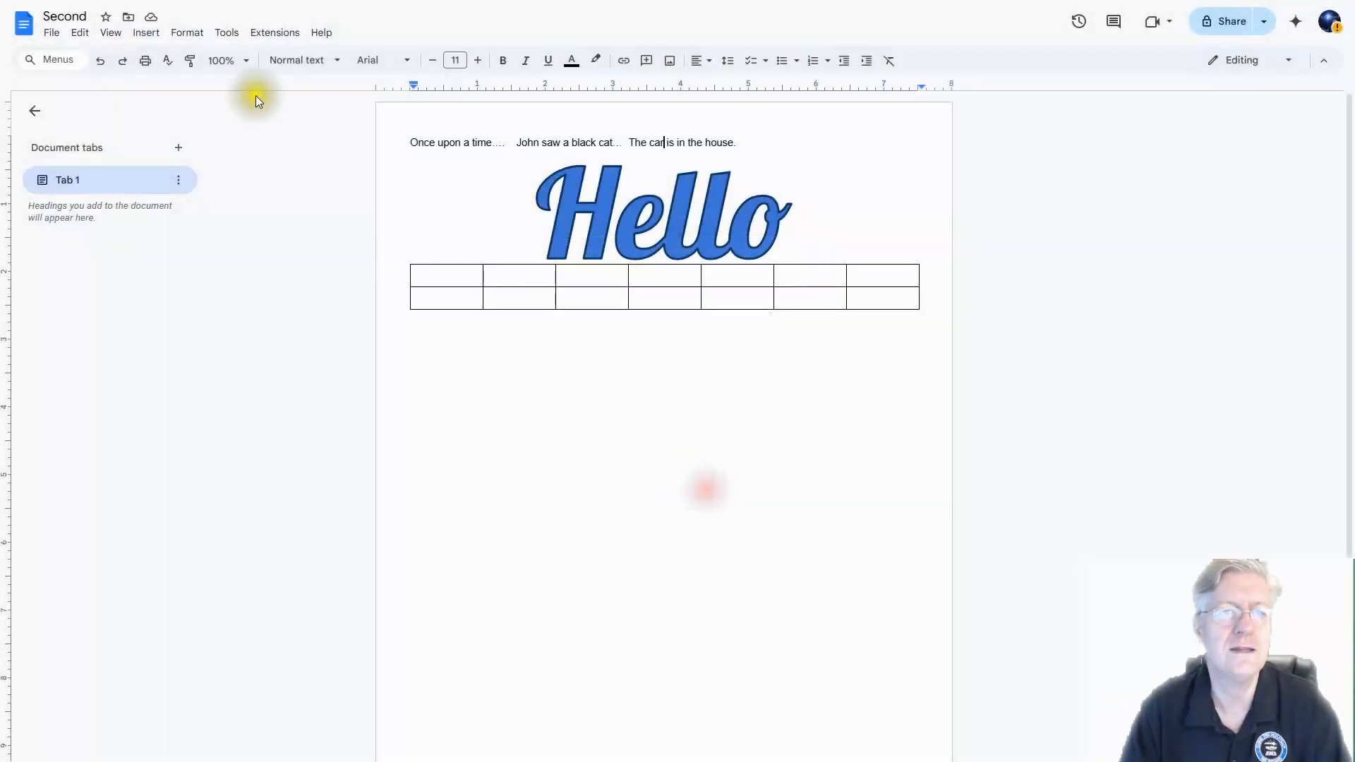
# - Create a Japanese translation of the document titled "Translated copy of Second"
pyautogui.click(230, 34)
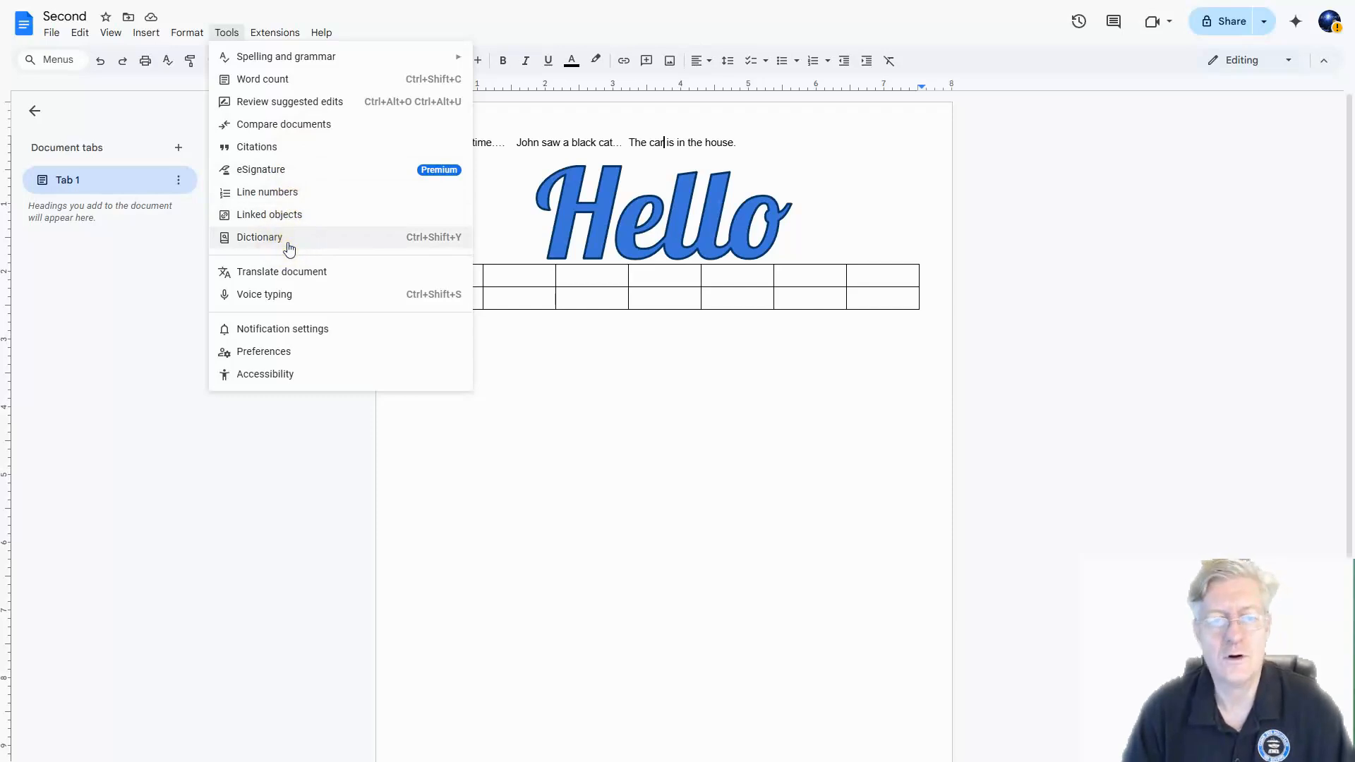
pyautogui.click(310, 280)
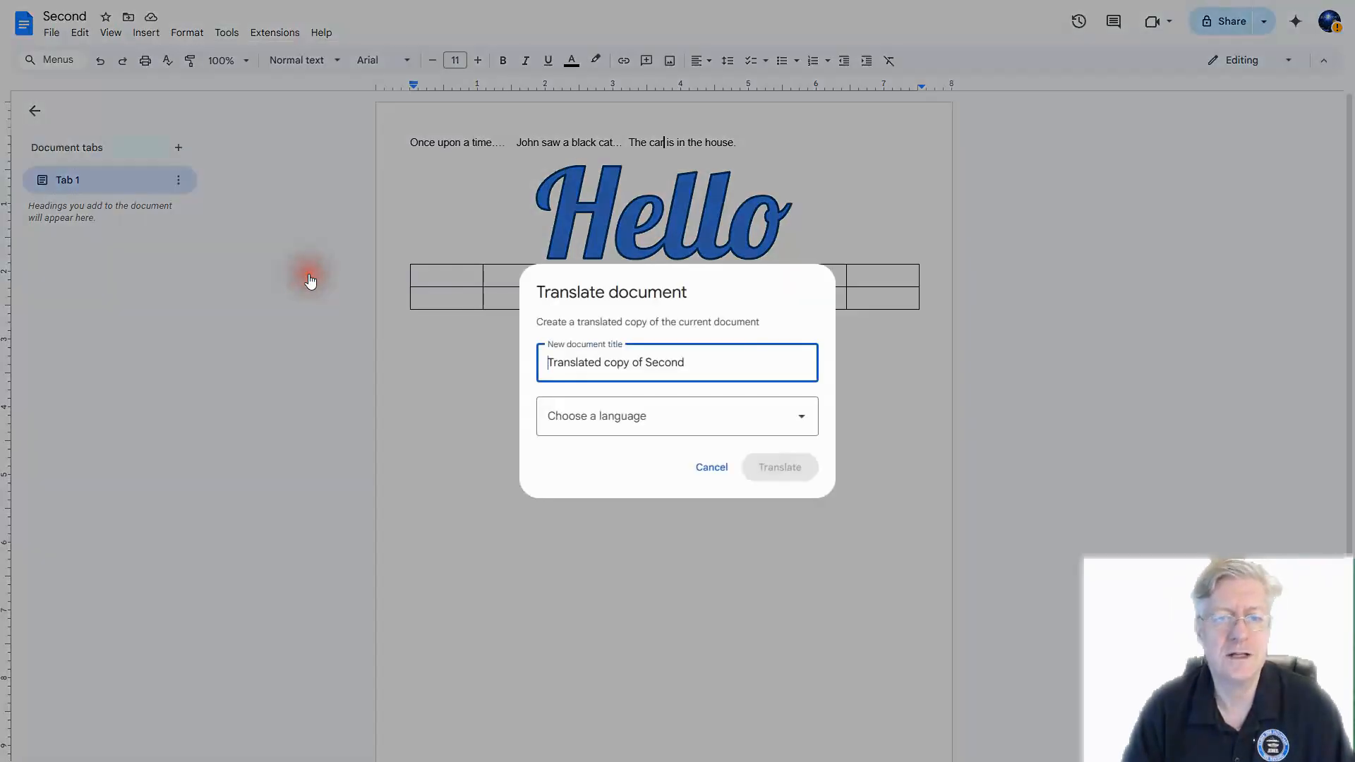
pyautogui.click(642, 425)
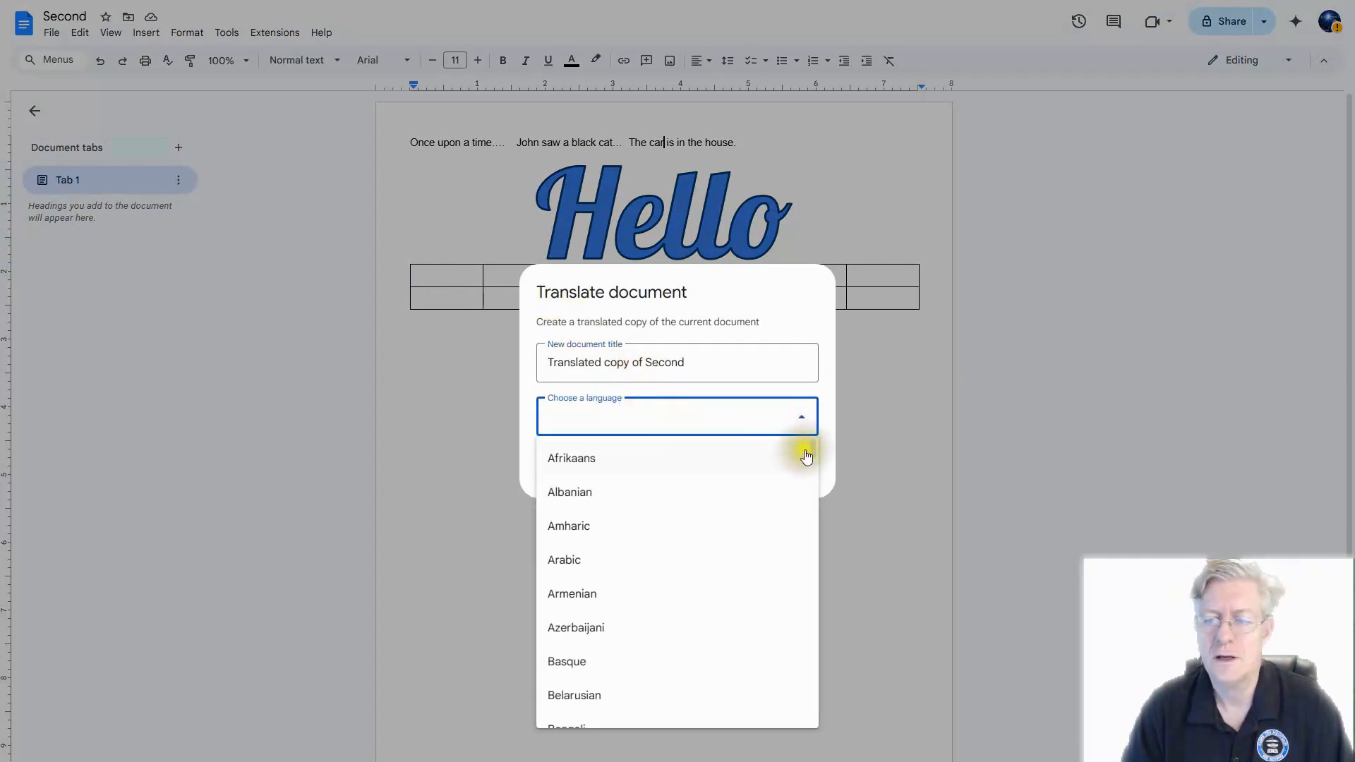
pyautogui.click(659, 416)
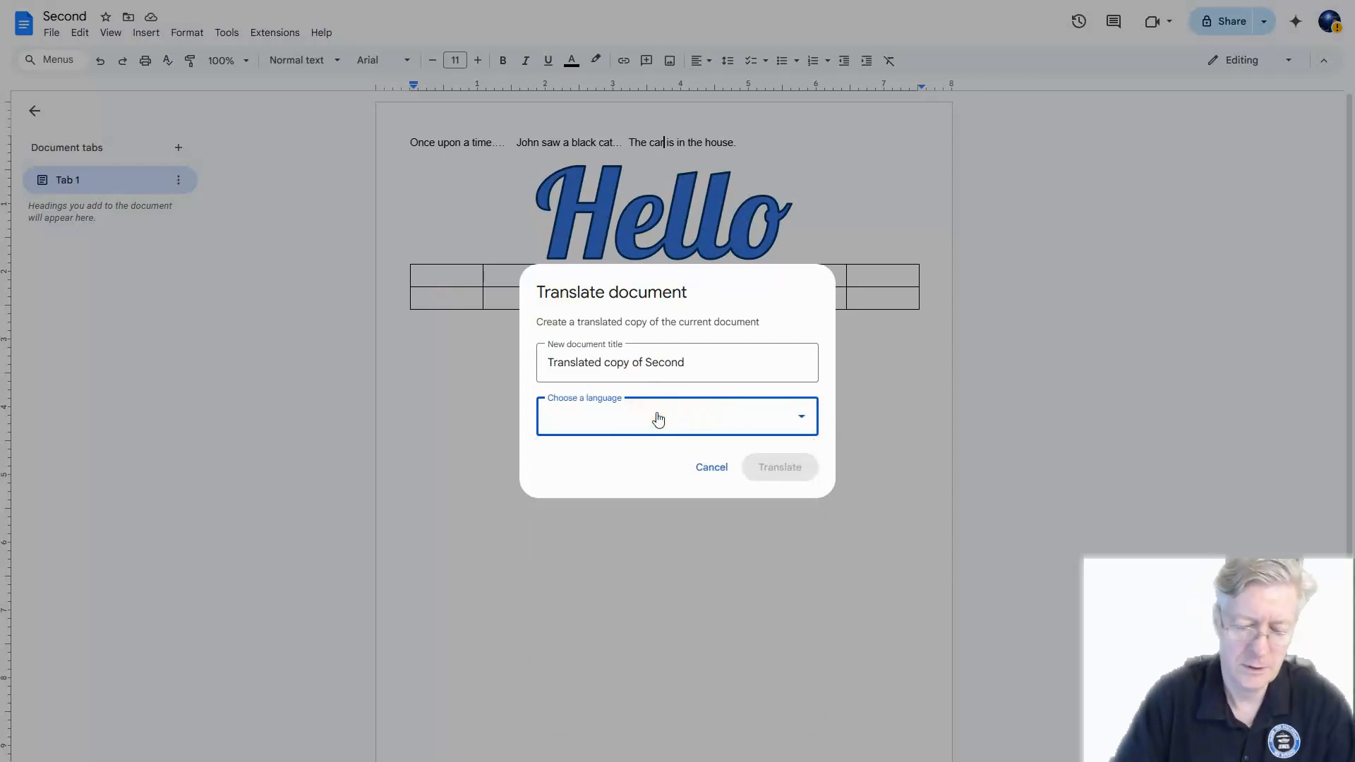
pyautogui.press('j')
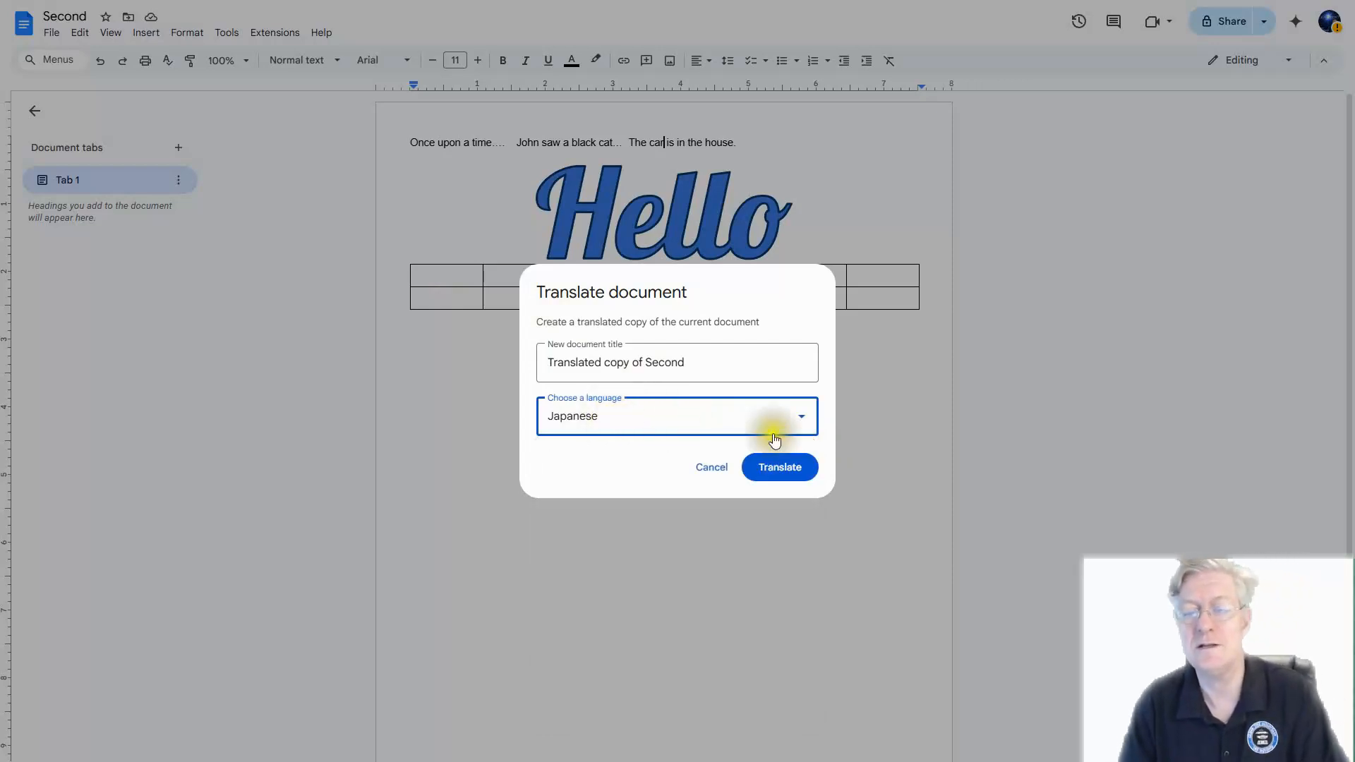
pyautogui.click(790, 474)
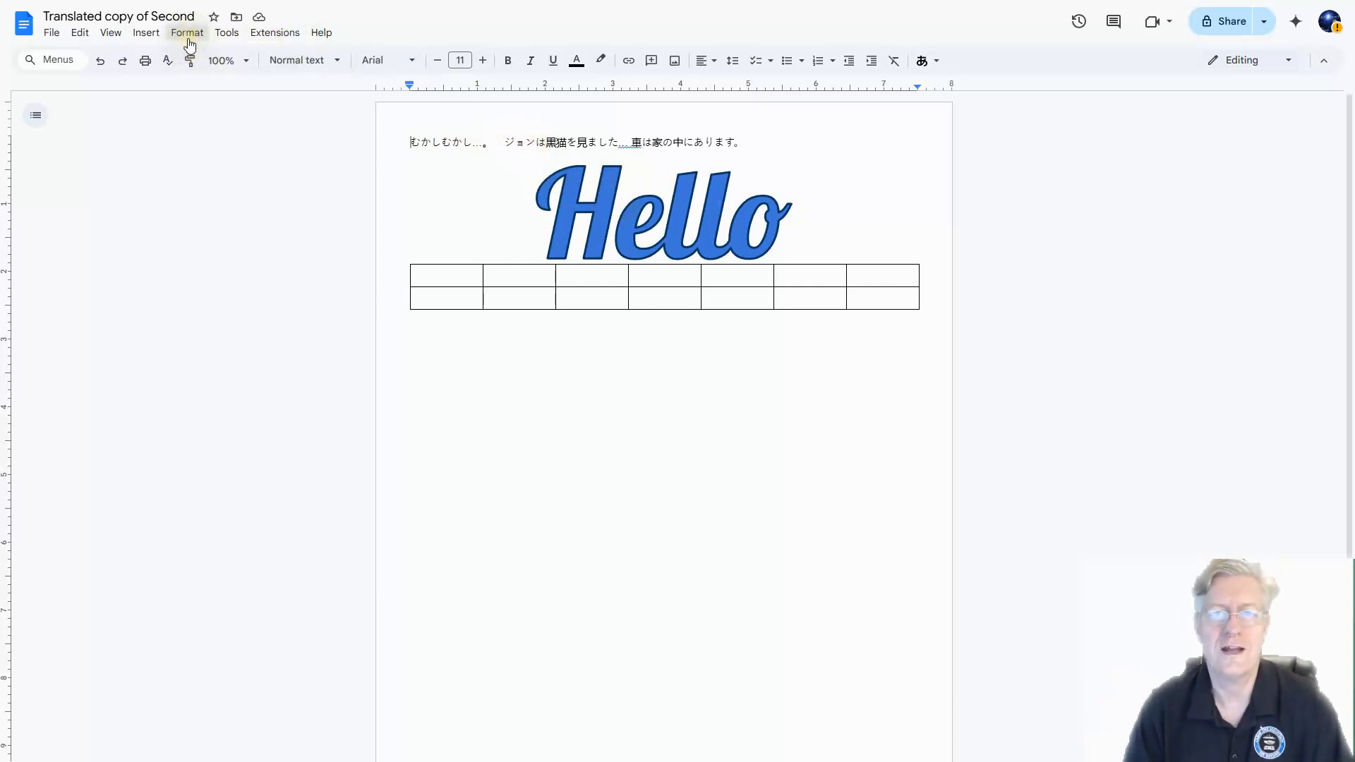
# - Add an empty line below the table in the translated copy
pyautogui.click(227, 31)
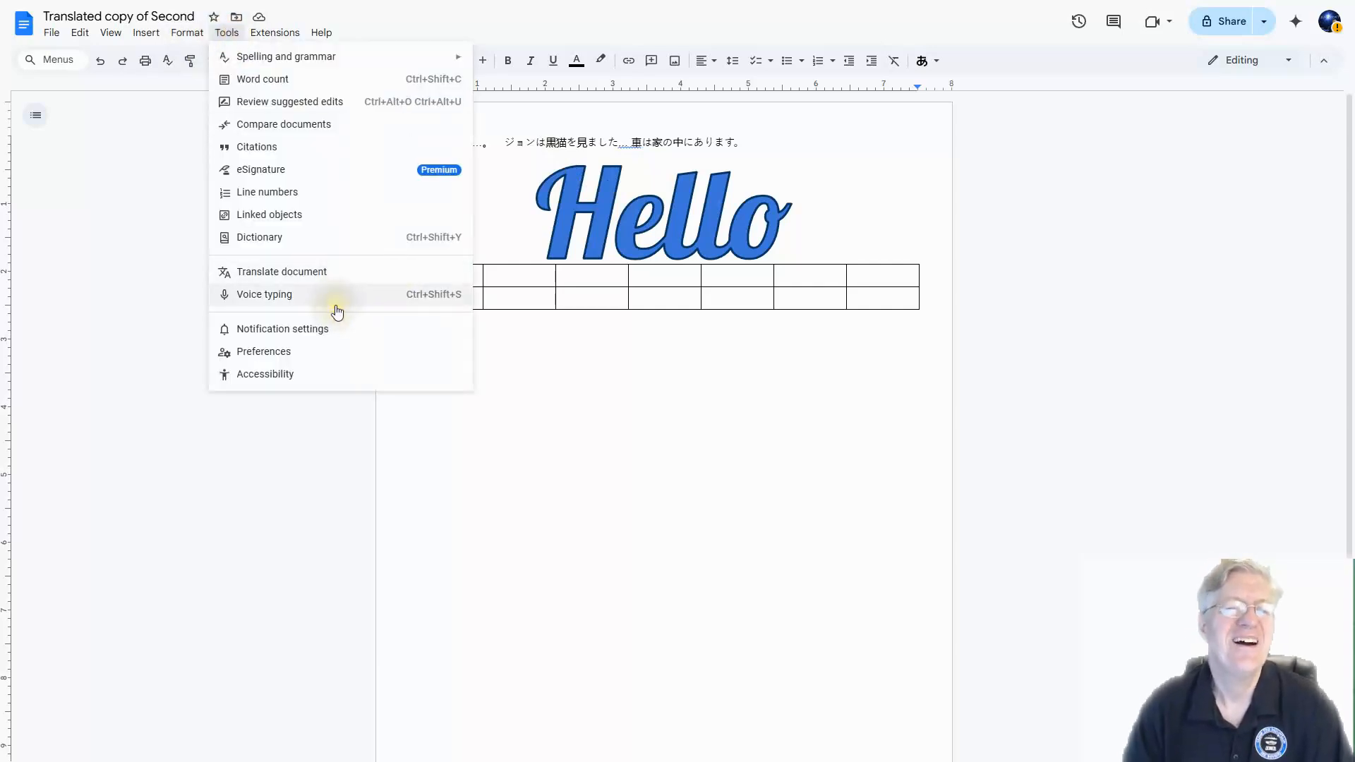
pyautogui.click(636, 364)
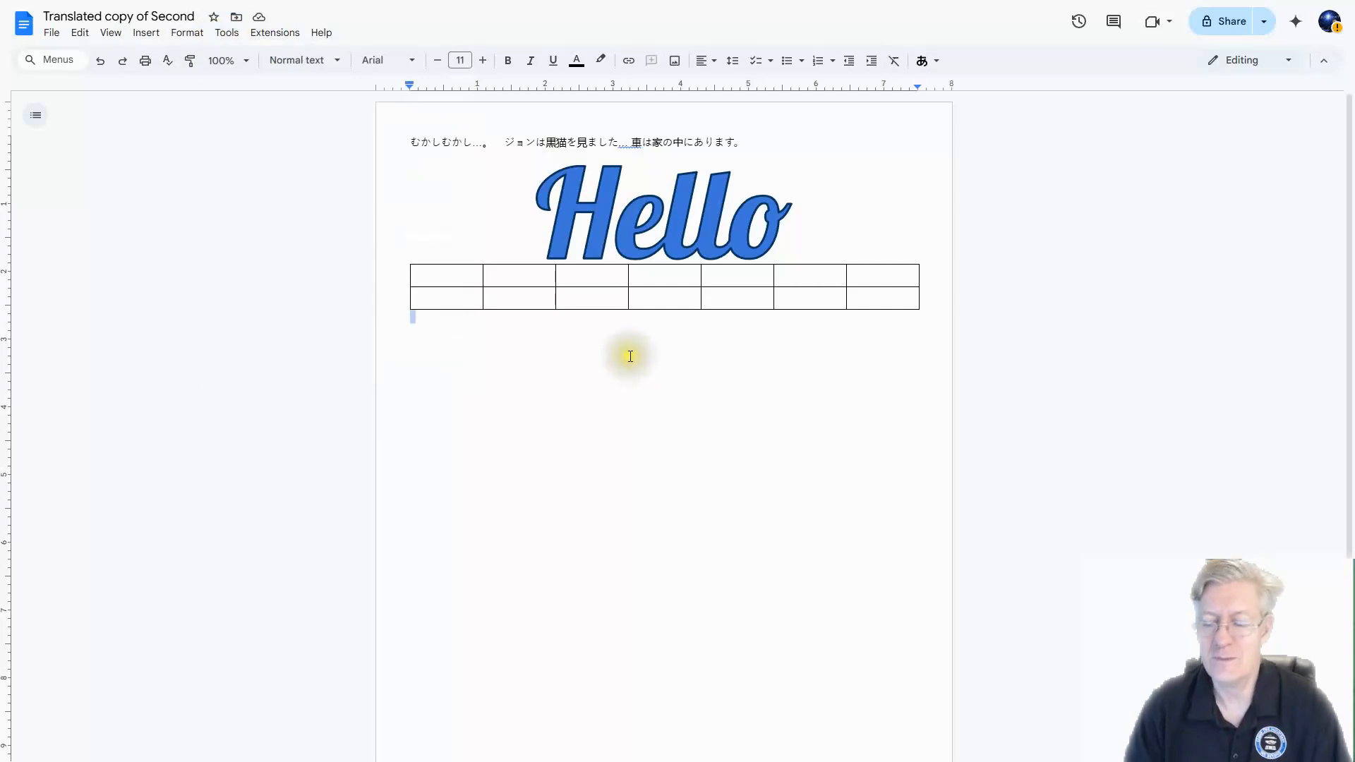
pyautogui.press('Return')
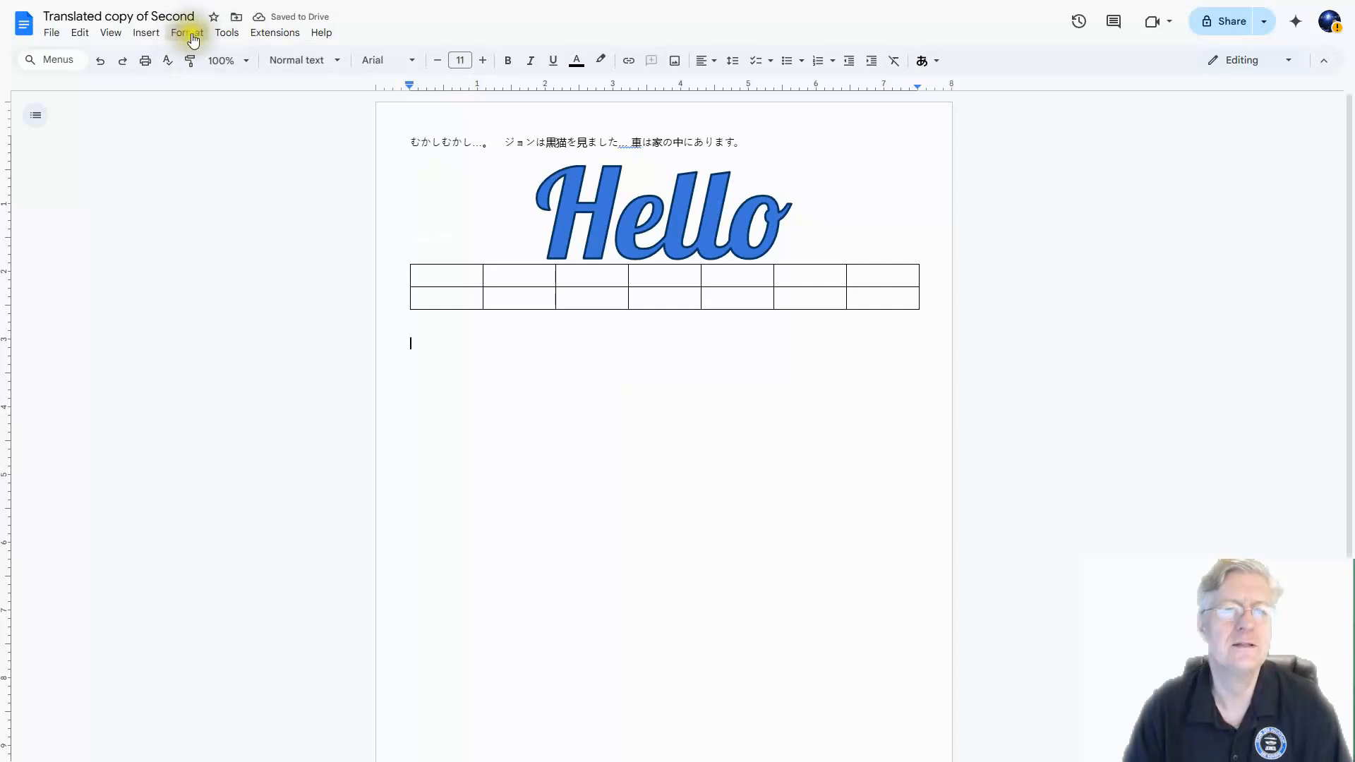
# - Start voice typing and allow the site to use the microphone while visiting it
pyautogui.click(227, 32)
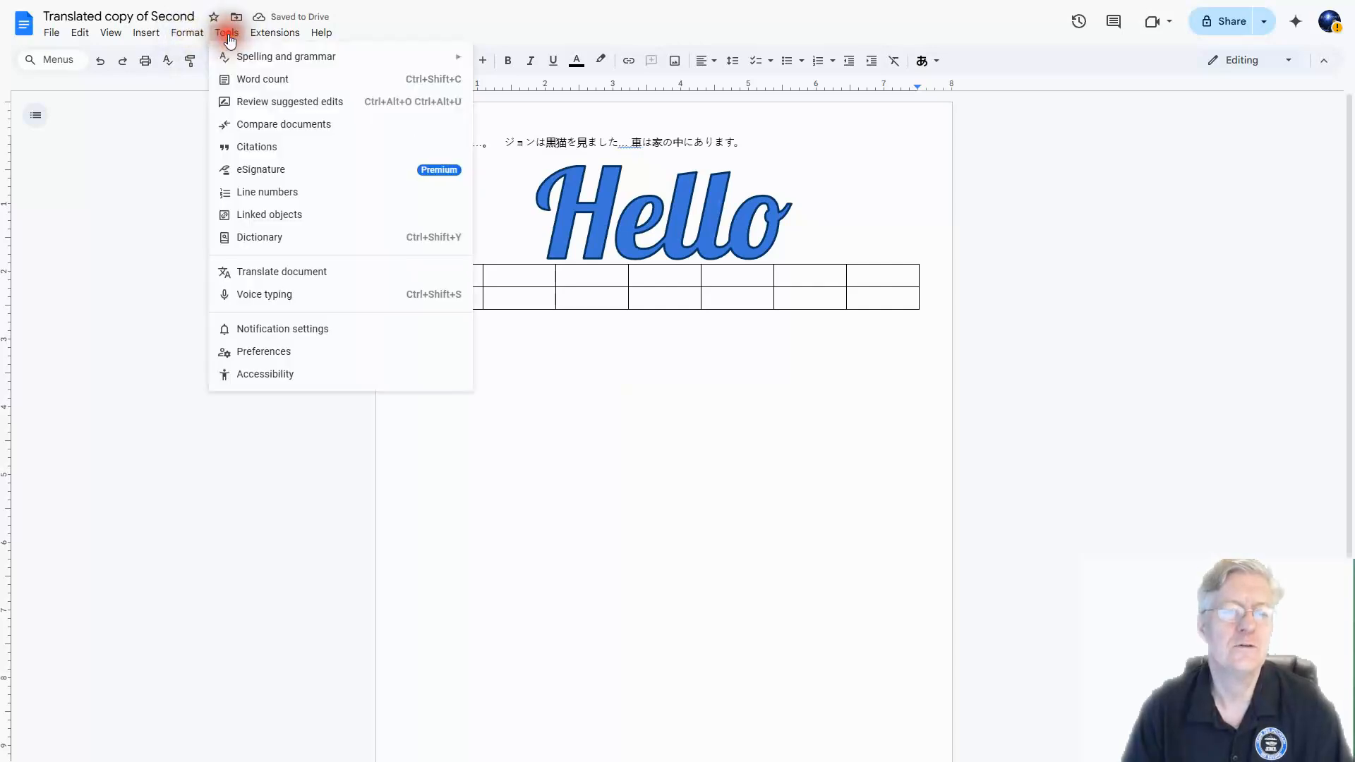
pyautogui.click(309, 304)
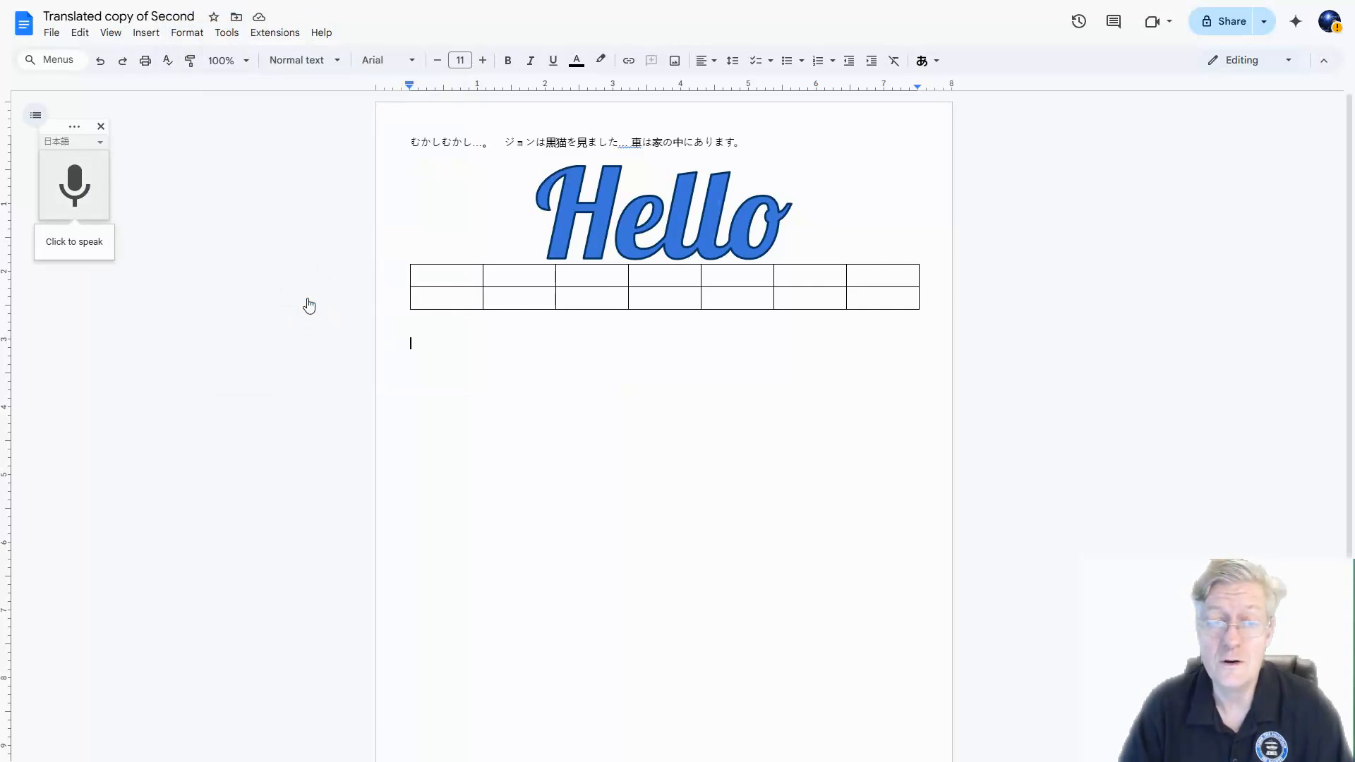
pyautogui.click(75, 185)
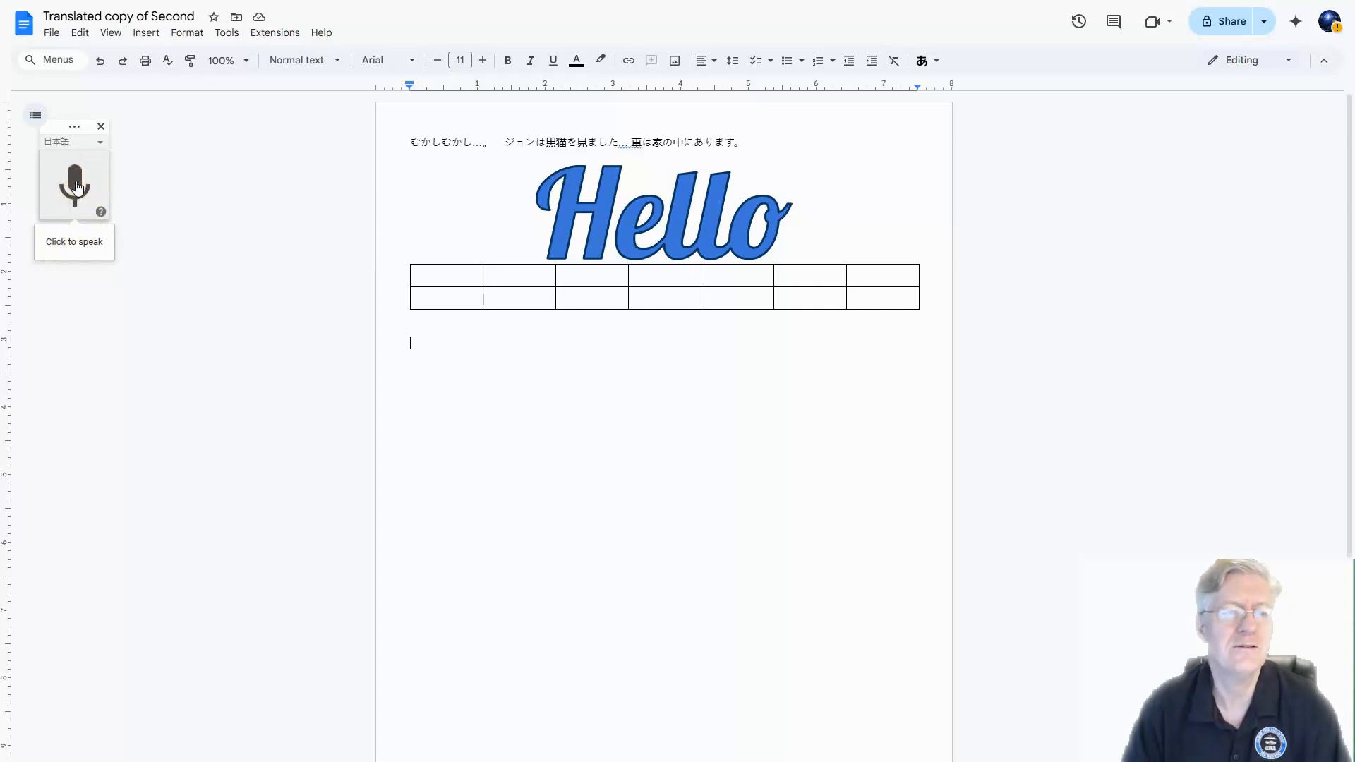
pyautogui.click(77, 186)
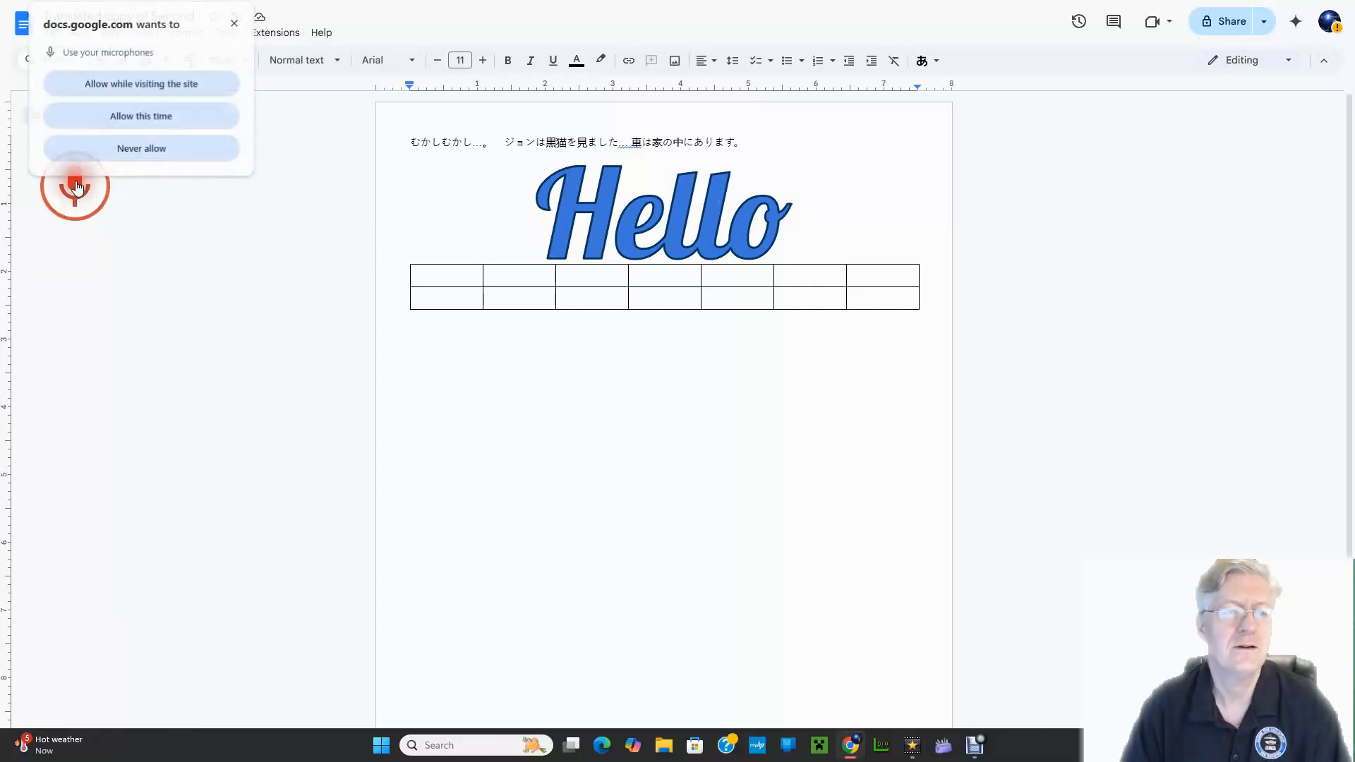
pyautogui.click(126, 82)
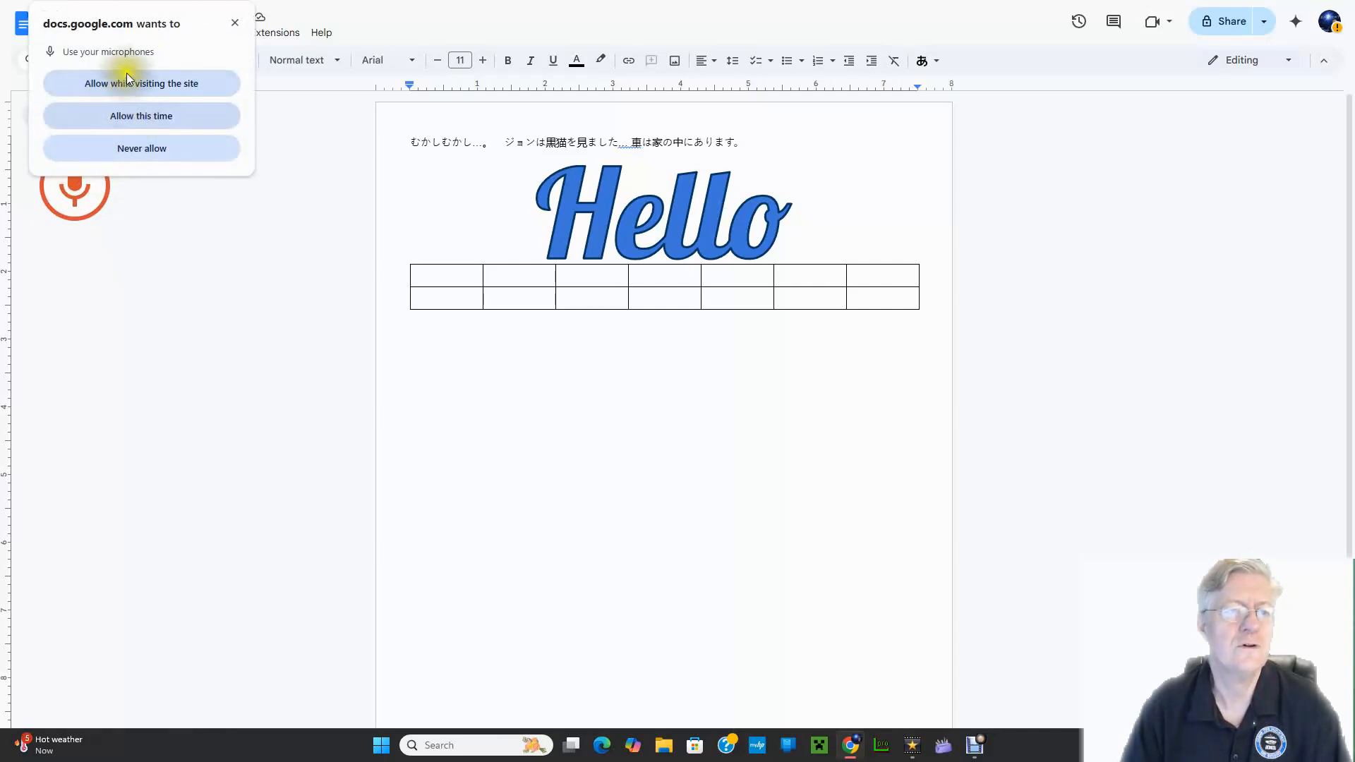
# - Dictate the test text "Google アクセスポイント Japanese" below the table, stop the voice typing and dismiss its notice
pyautogui.click(570, 455)
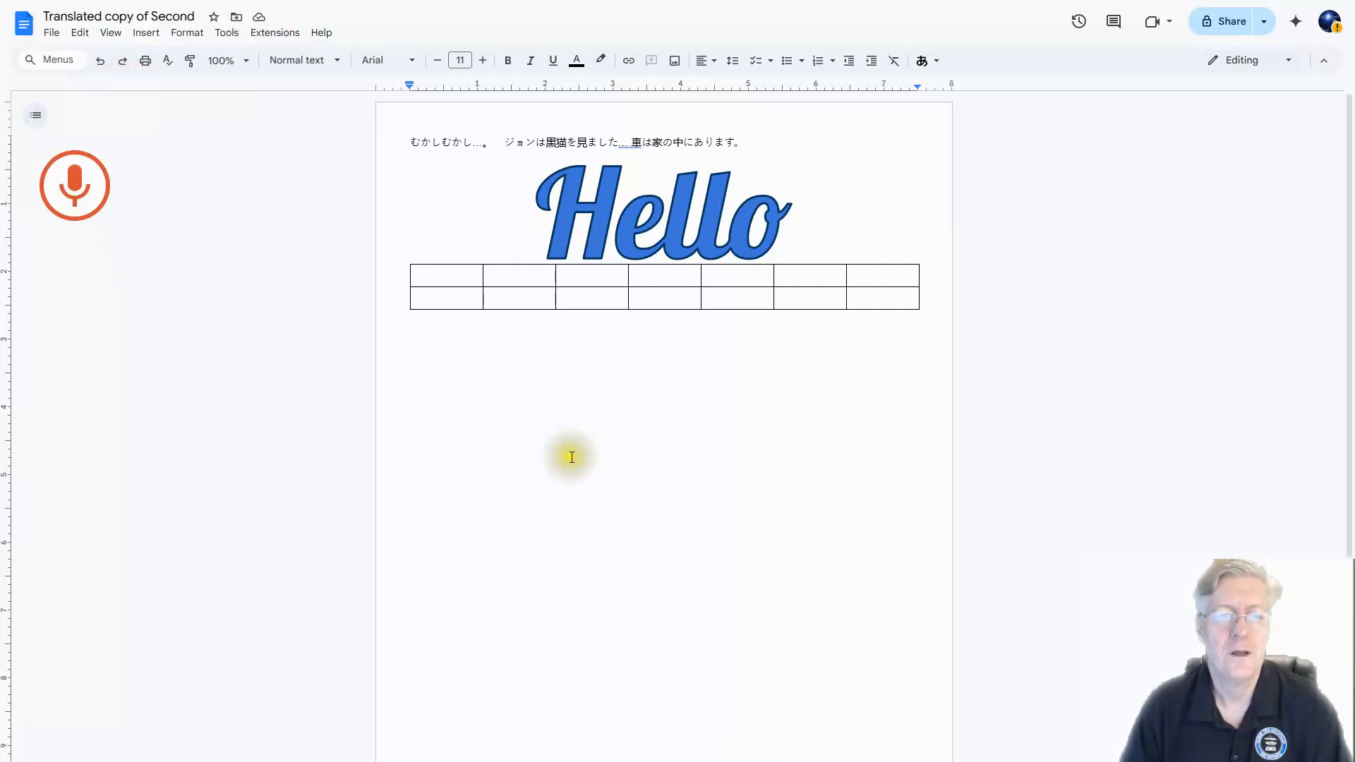
pyautogui.hotkey('ctrl', 'shift', 's')
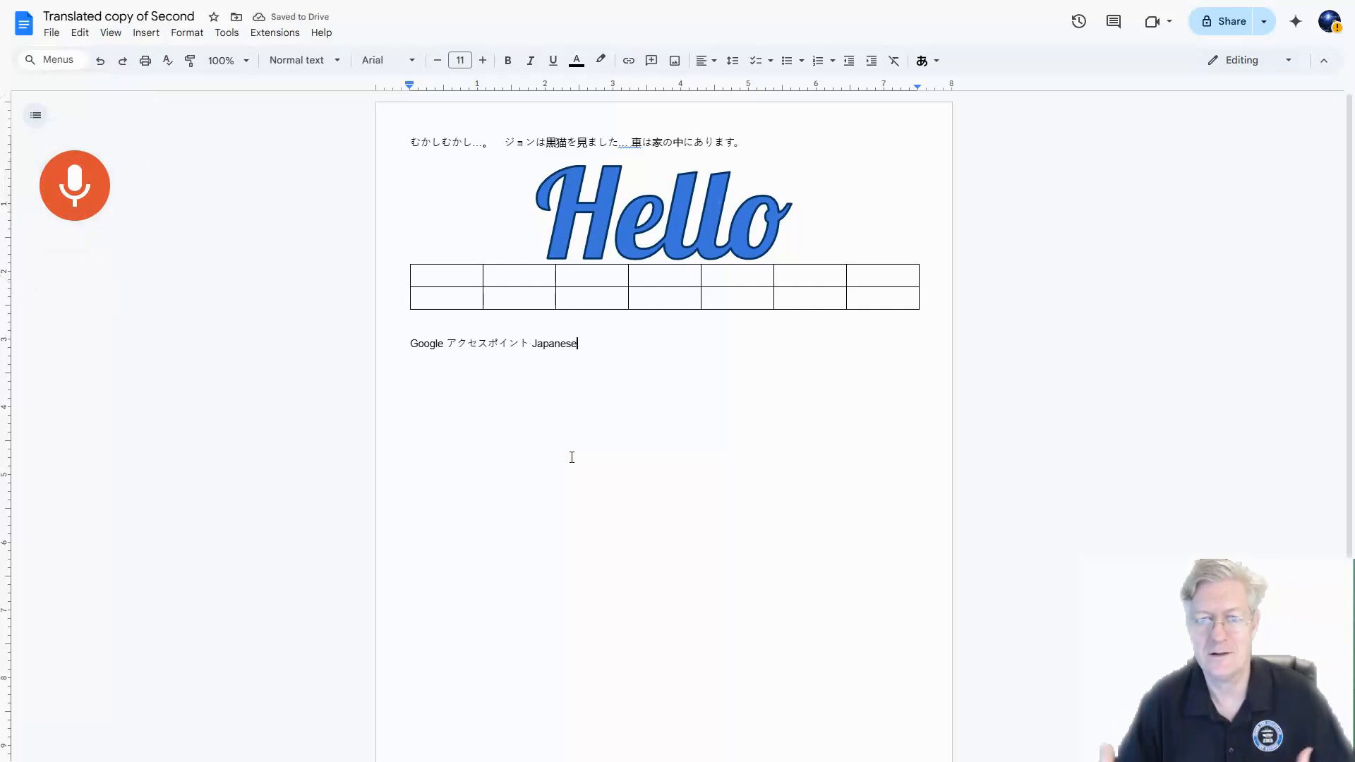
pyautogui.click(88, 191)
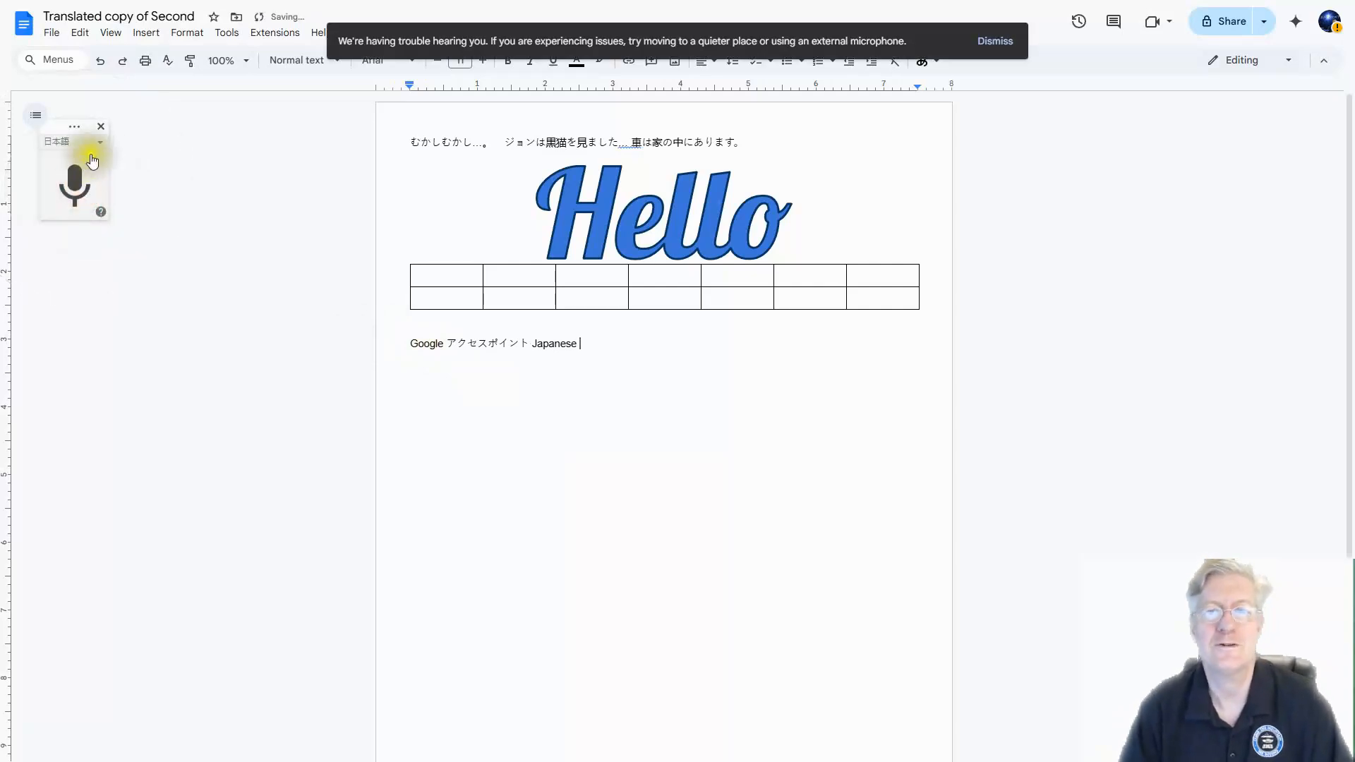
pyautogui.click(997, 42)
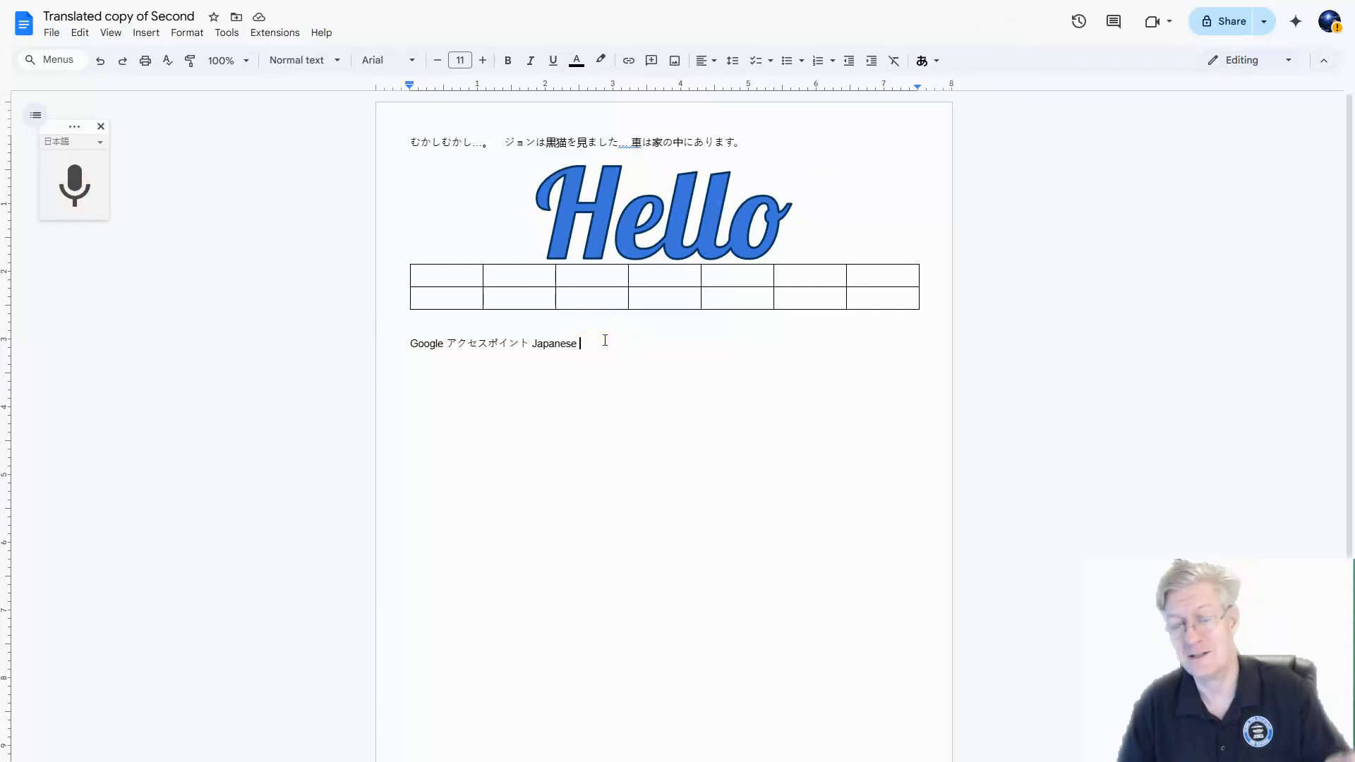
# - Look over the Docs add-ons in the Google Workspace Marketplace and the remaining extension options
pyautogui.click(225, 37)
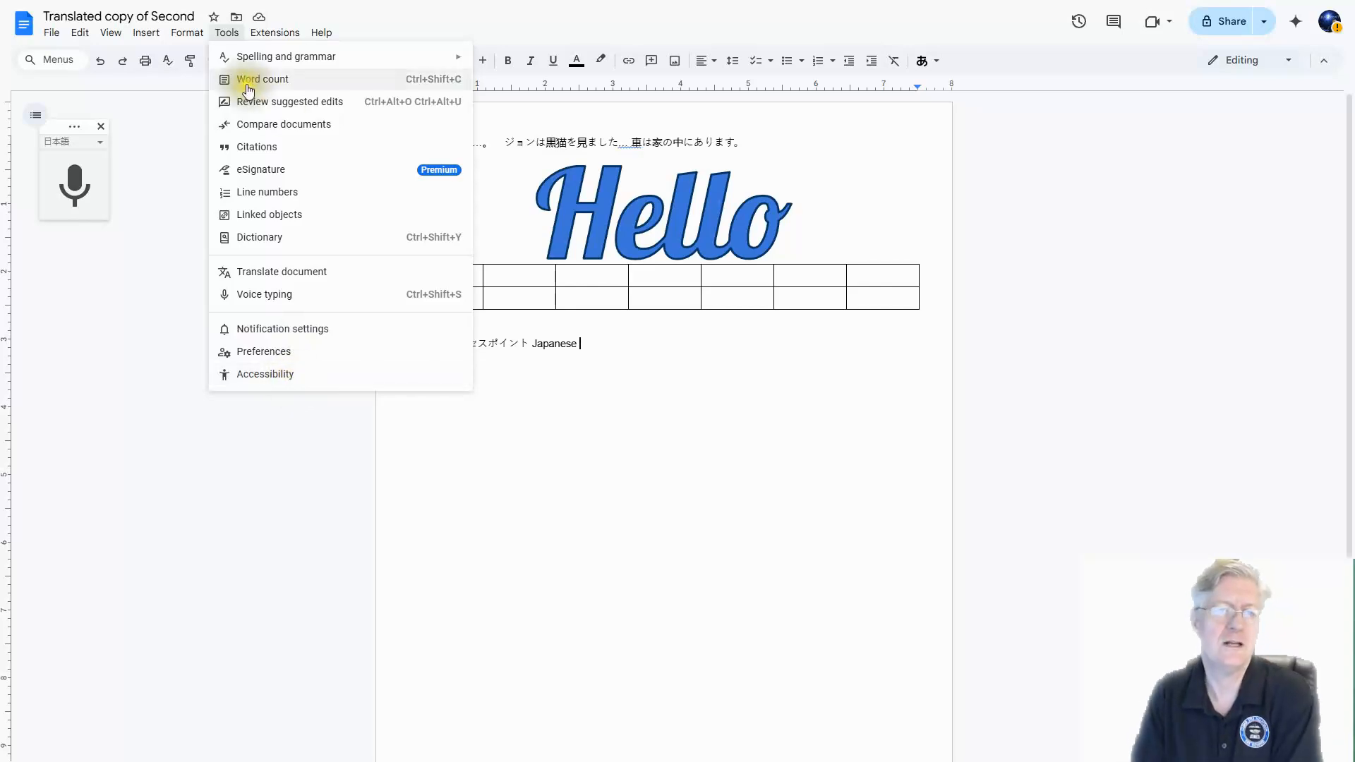
pyautogui.moveTo(260, 30)
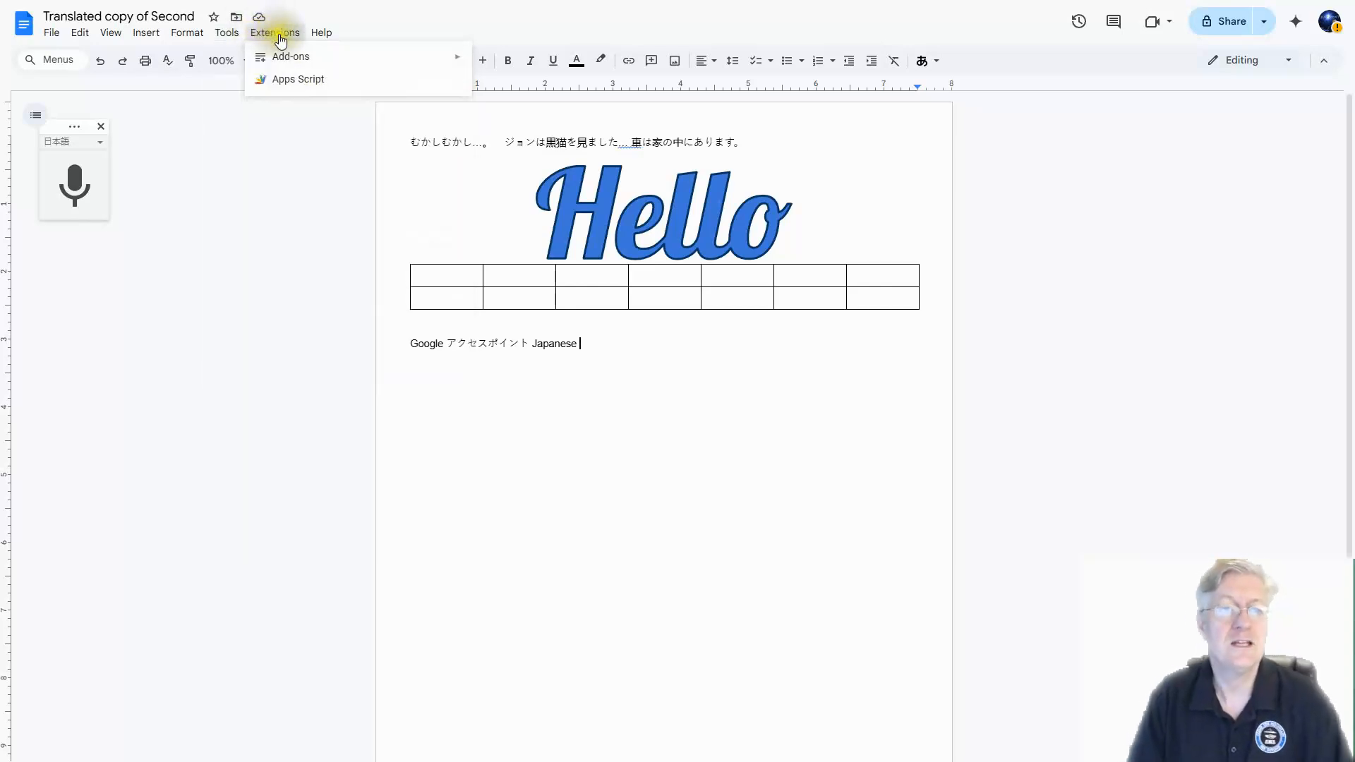
pyautogui.moveTo(299, 65)
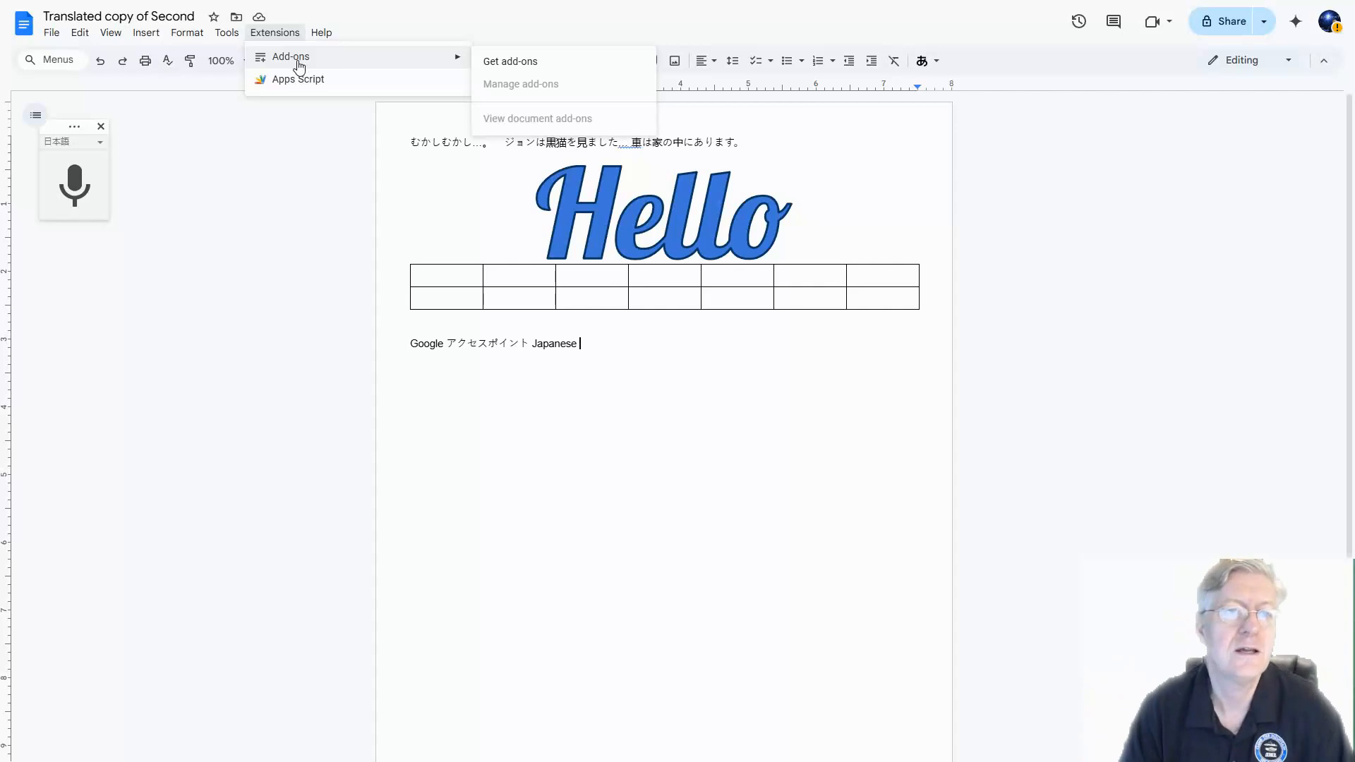
pyautogui.click(534, 67)
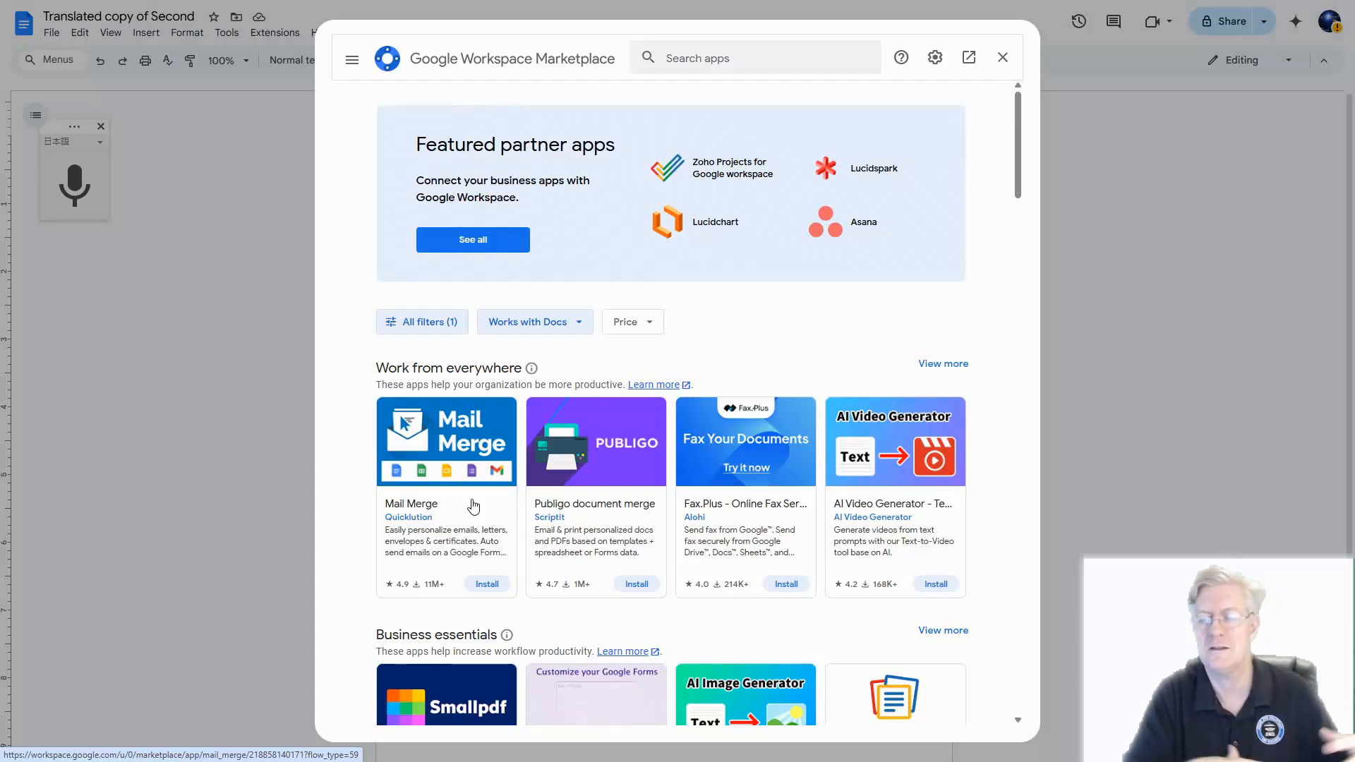
pyautogui.click(1002, 57)
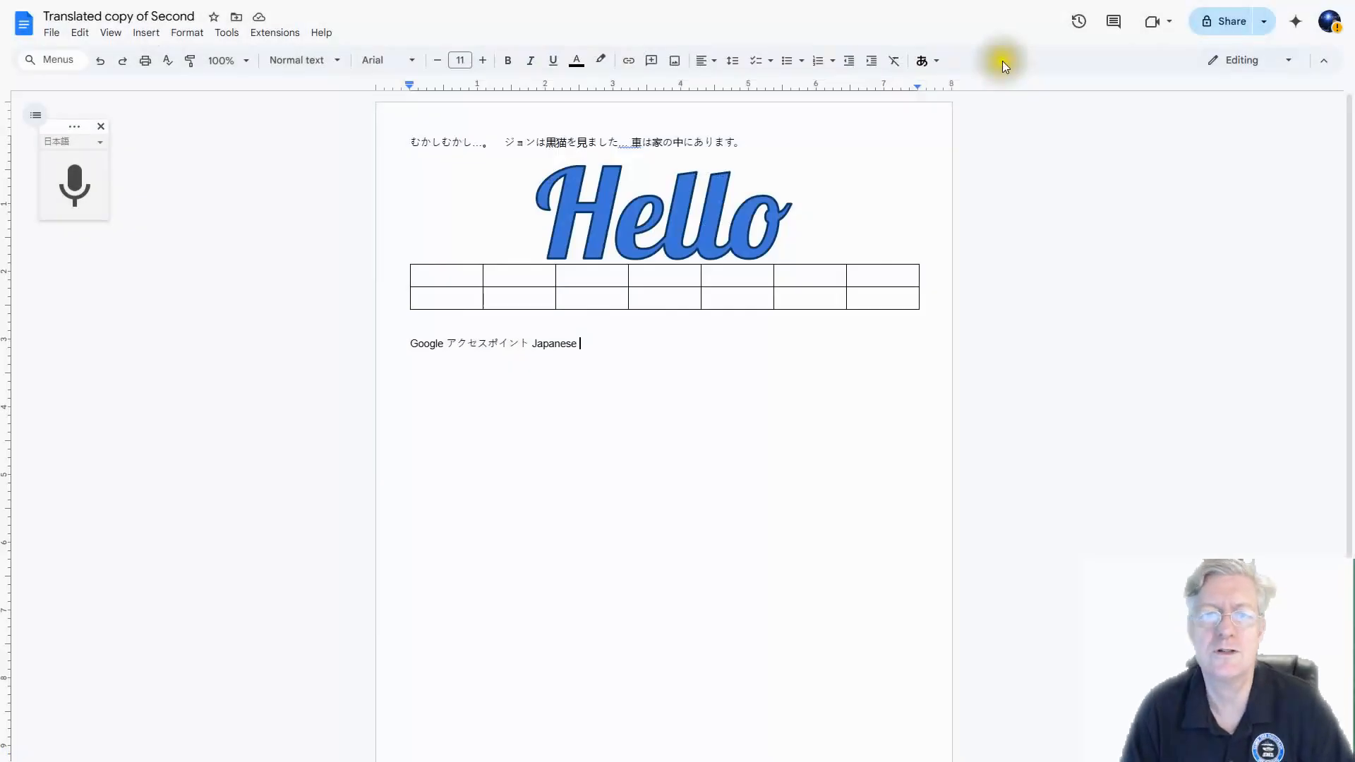
pyautogui.click(263, 34)
pyautogui.moveTo(296, 68)
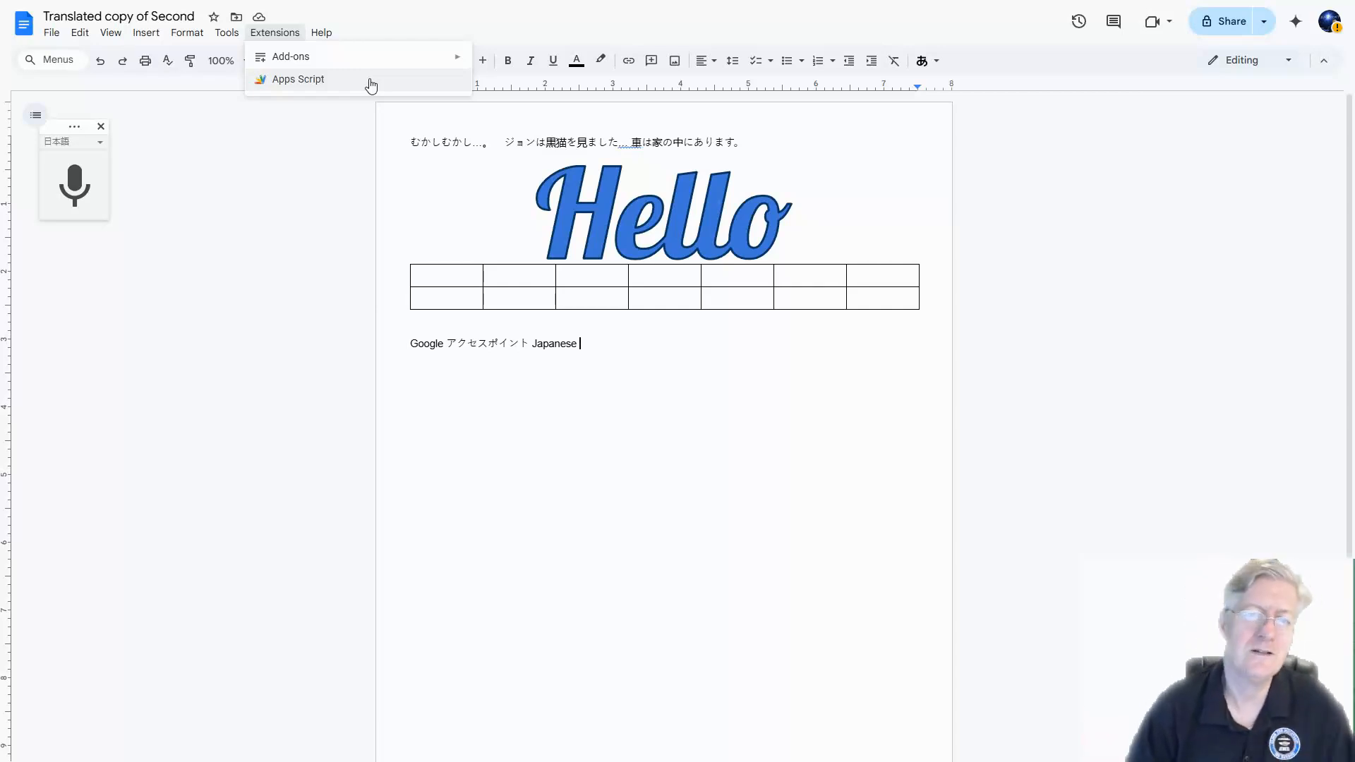
# - Look over the help options and the list of keyboard shortcuts, and close the list
pyautogui.moveTo(321, 32)
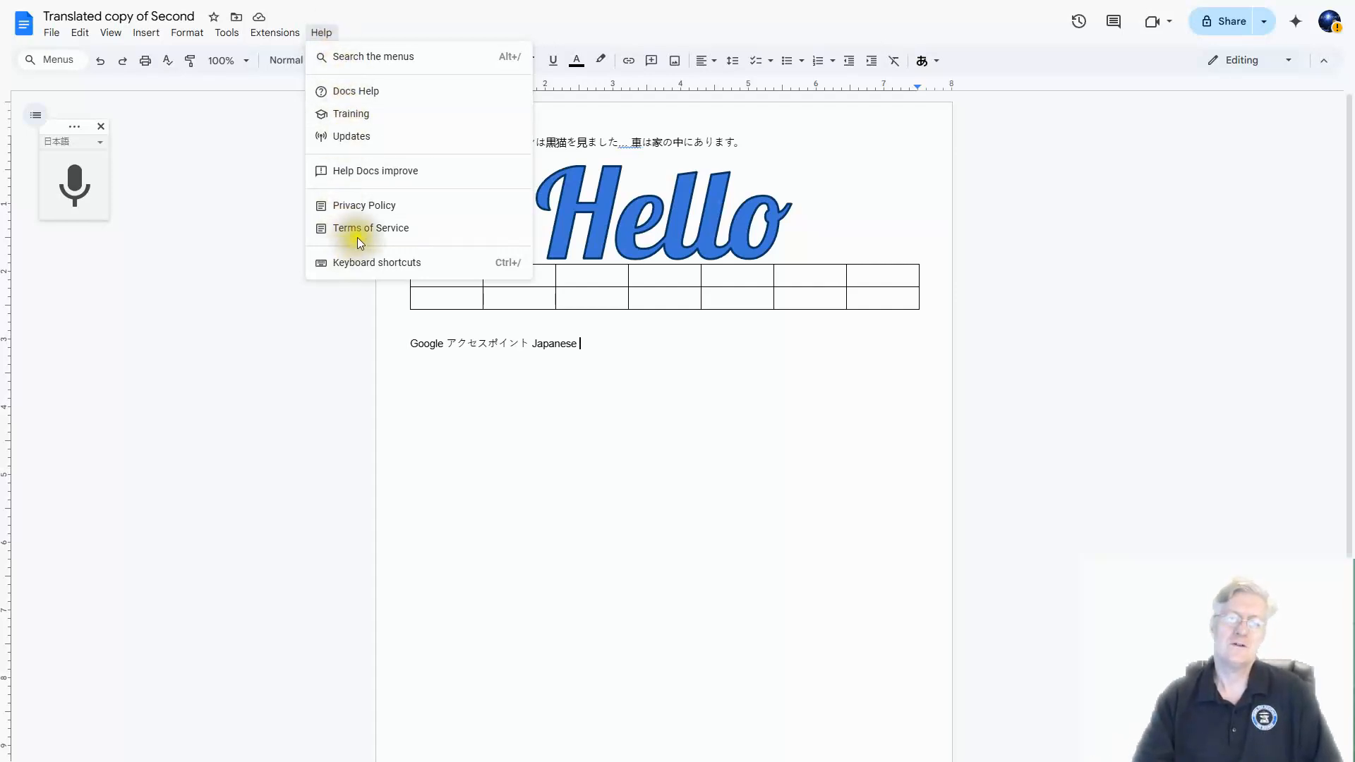
pyautogui.click(385, 273)
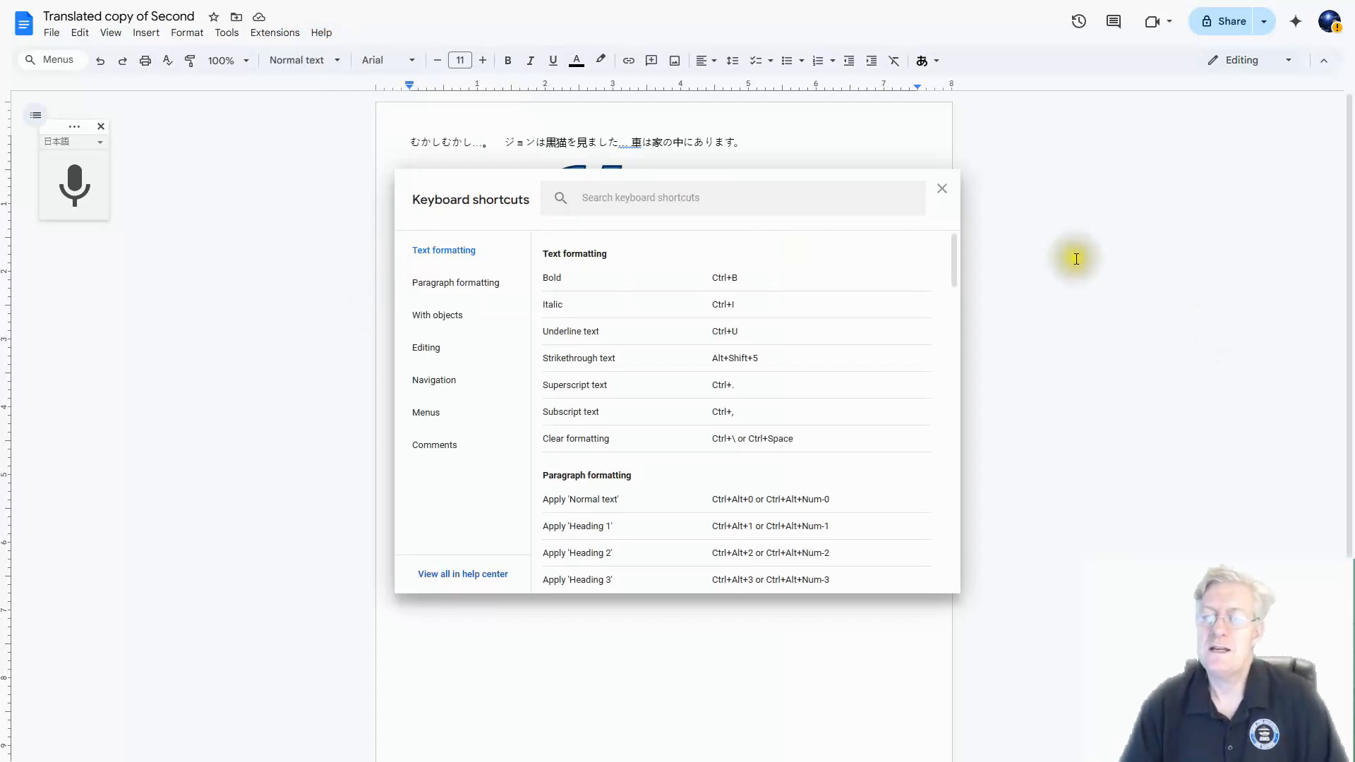
pyautogui.moveTo(954, 249)
pyautogui.mouseDown()
pyautogui.moveTo(948, 344)
pyautogui.moveTo(943, 235)
pyautogui.mouseUp()
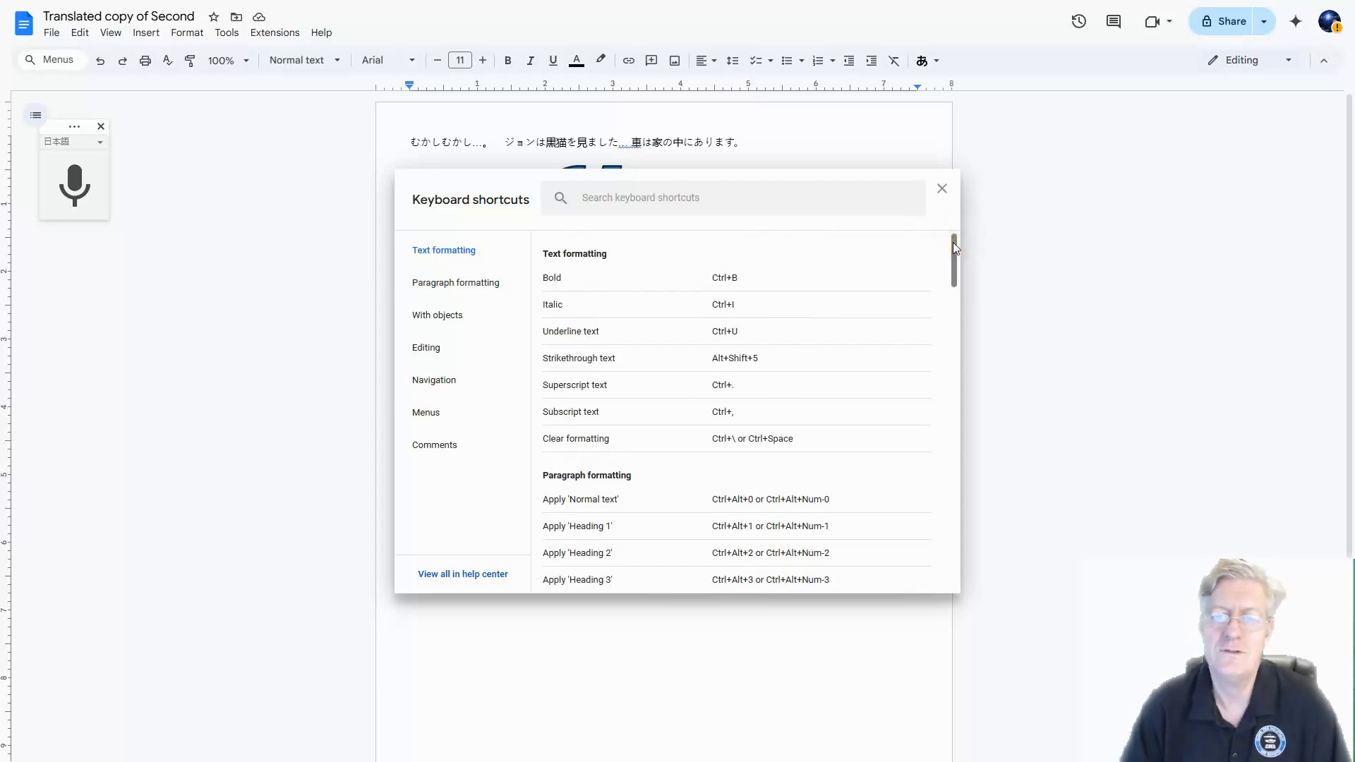
pyautogui.moveTo(953, 243); pyautogui.dragTo(929, 201)
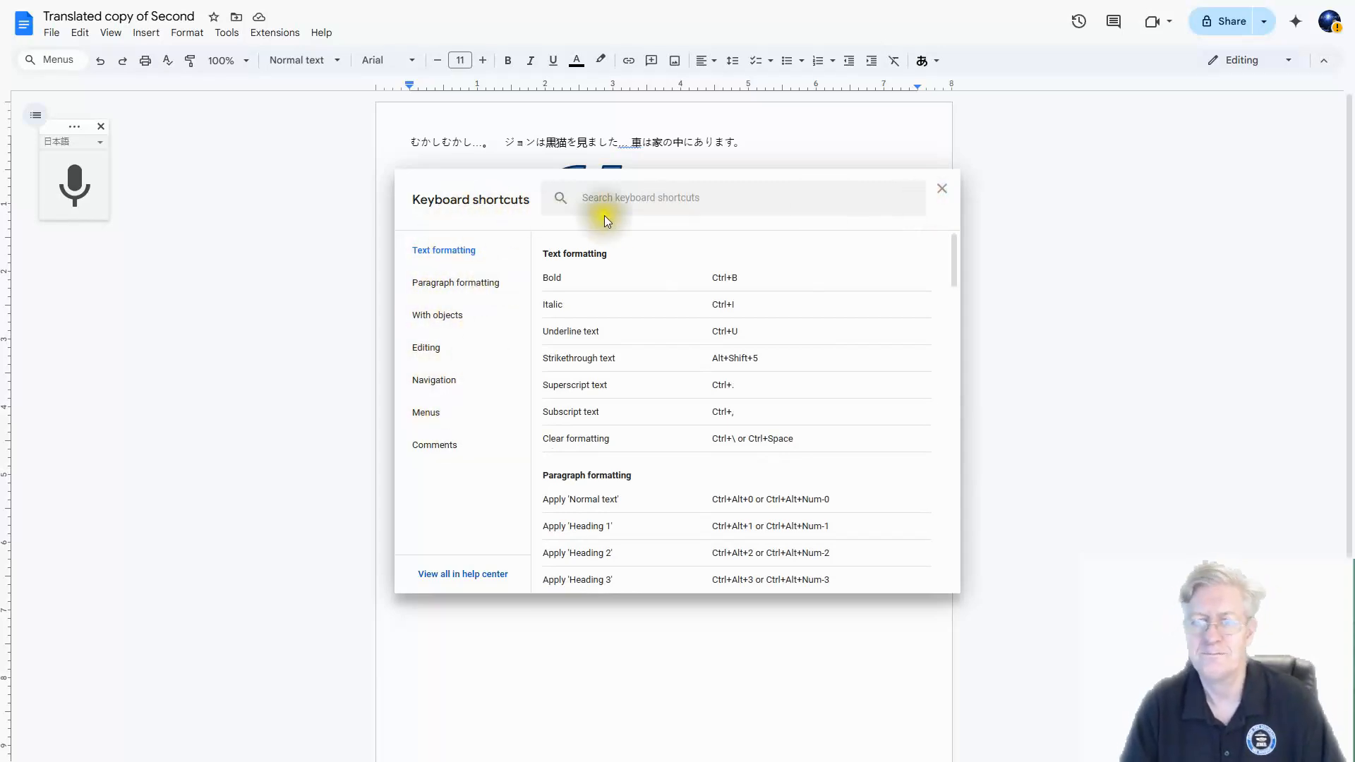
pyautogui.click(941, 189)
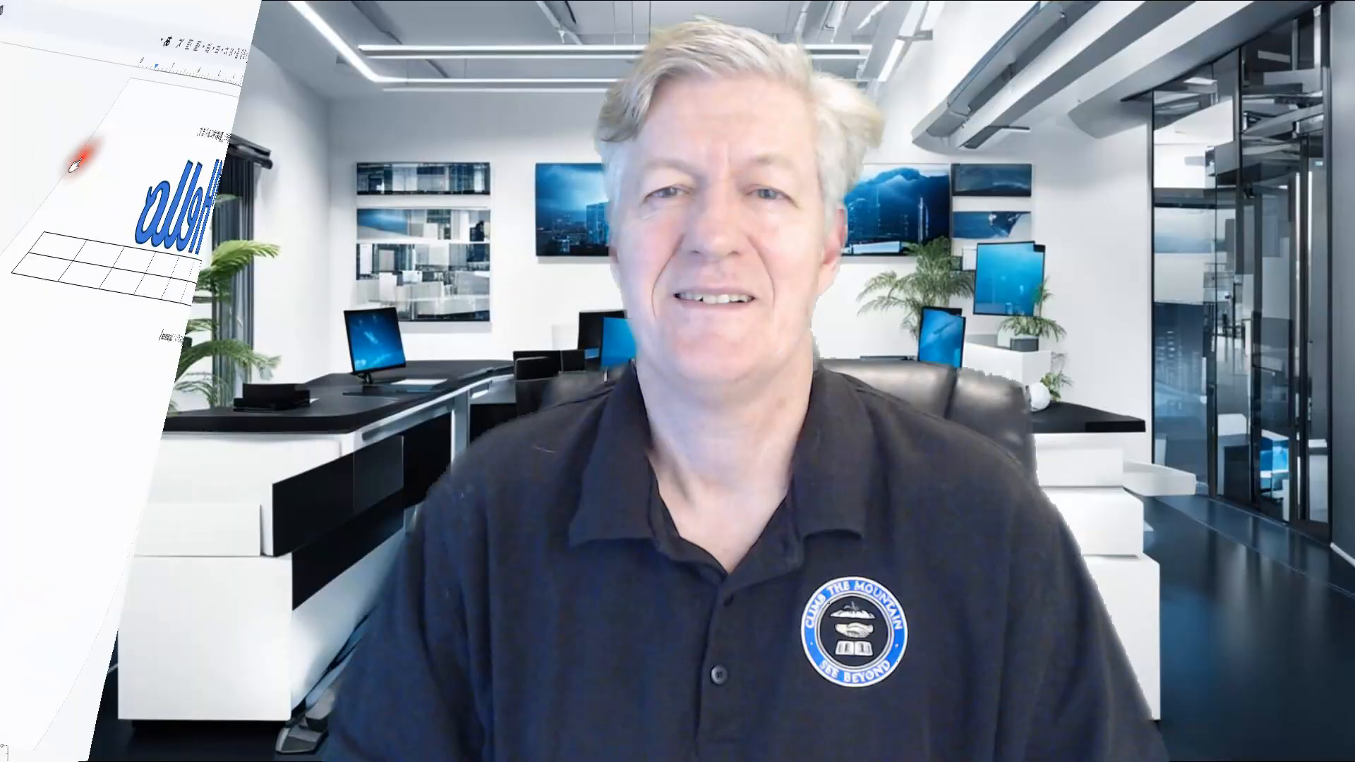